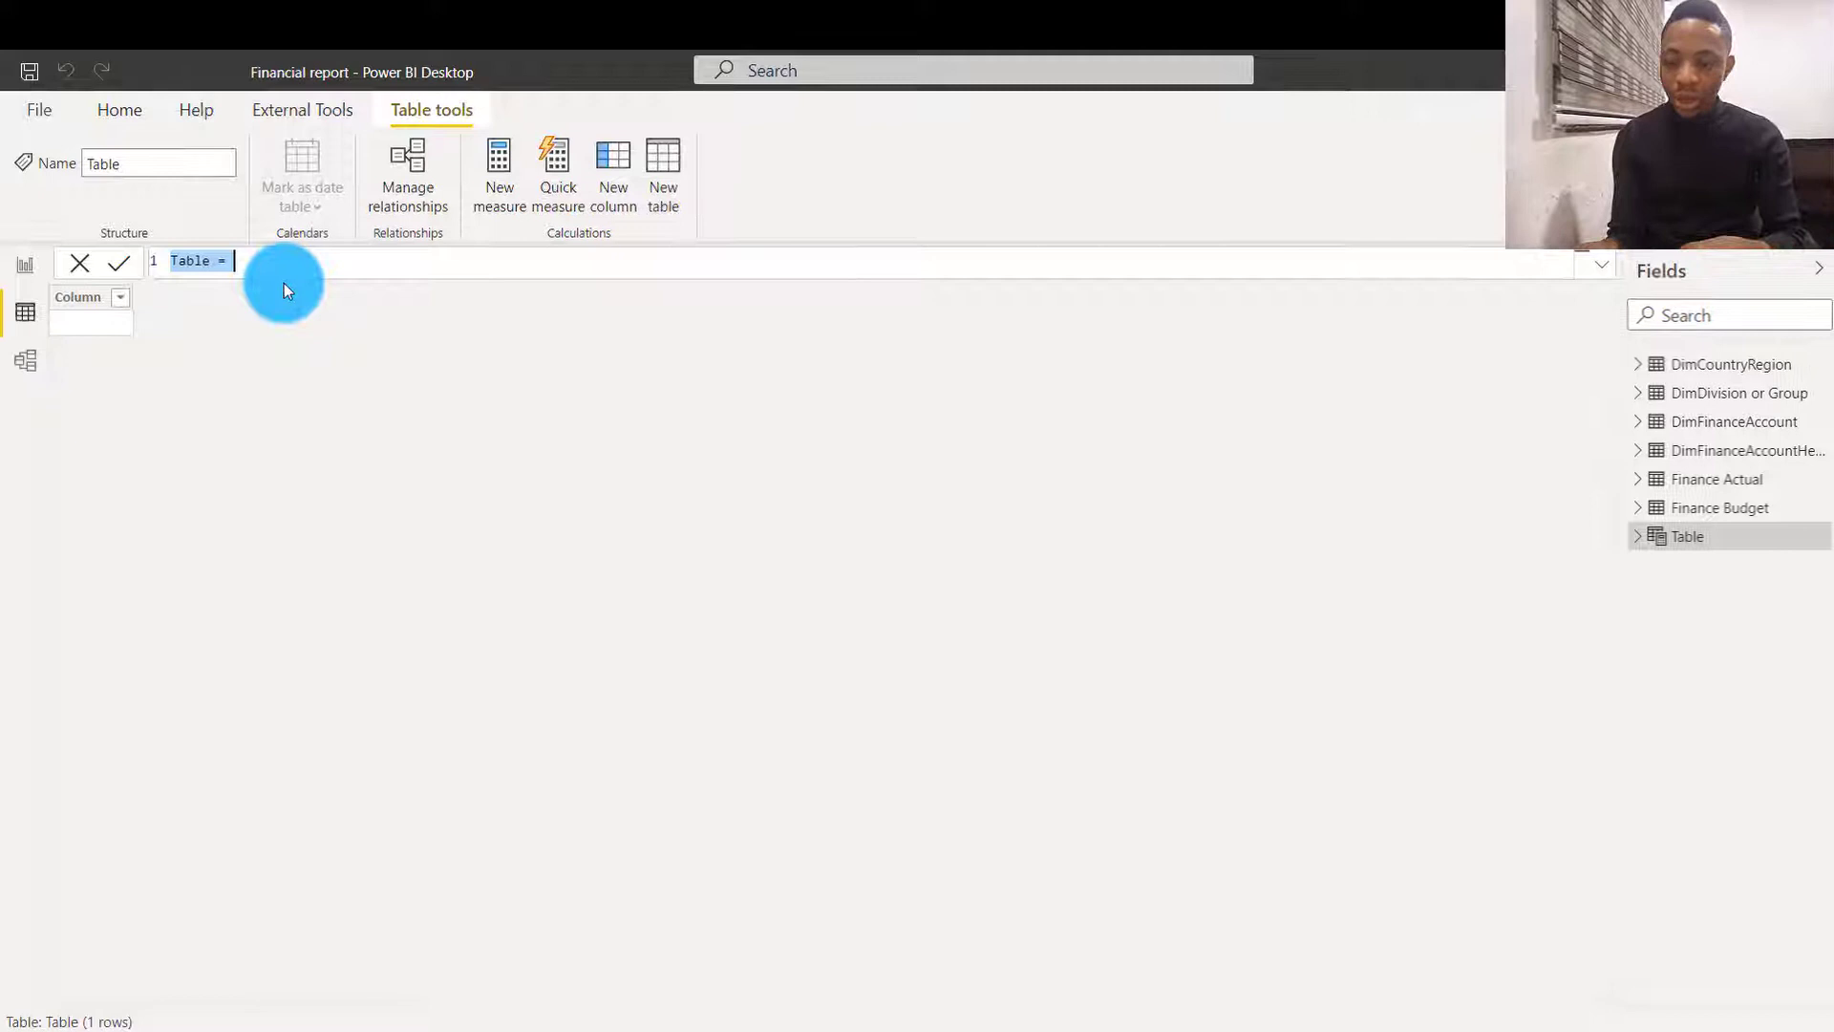
# Define the new calculated table as Dim_Date = CALENDARAUTO()
pyautogui.write('Dim')
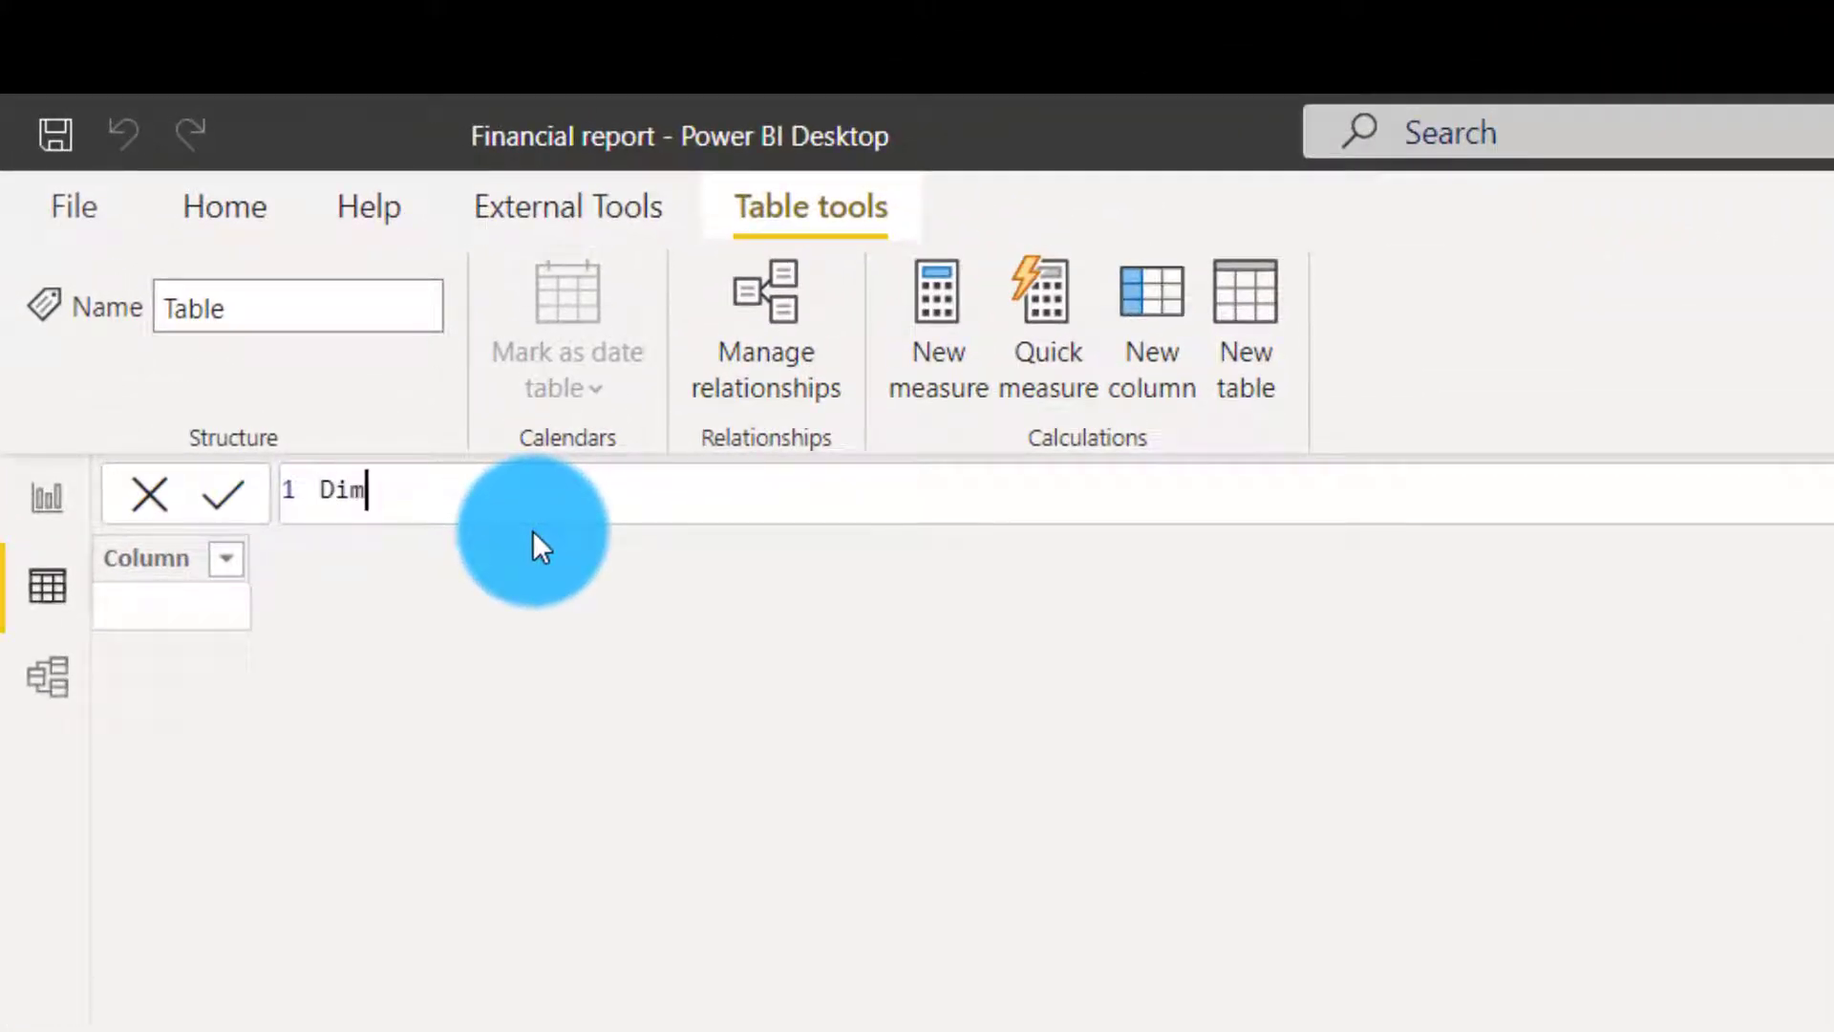
pyautogui.write('_Date = CALCULATETABLE(')
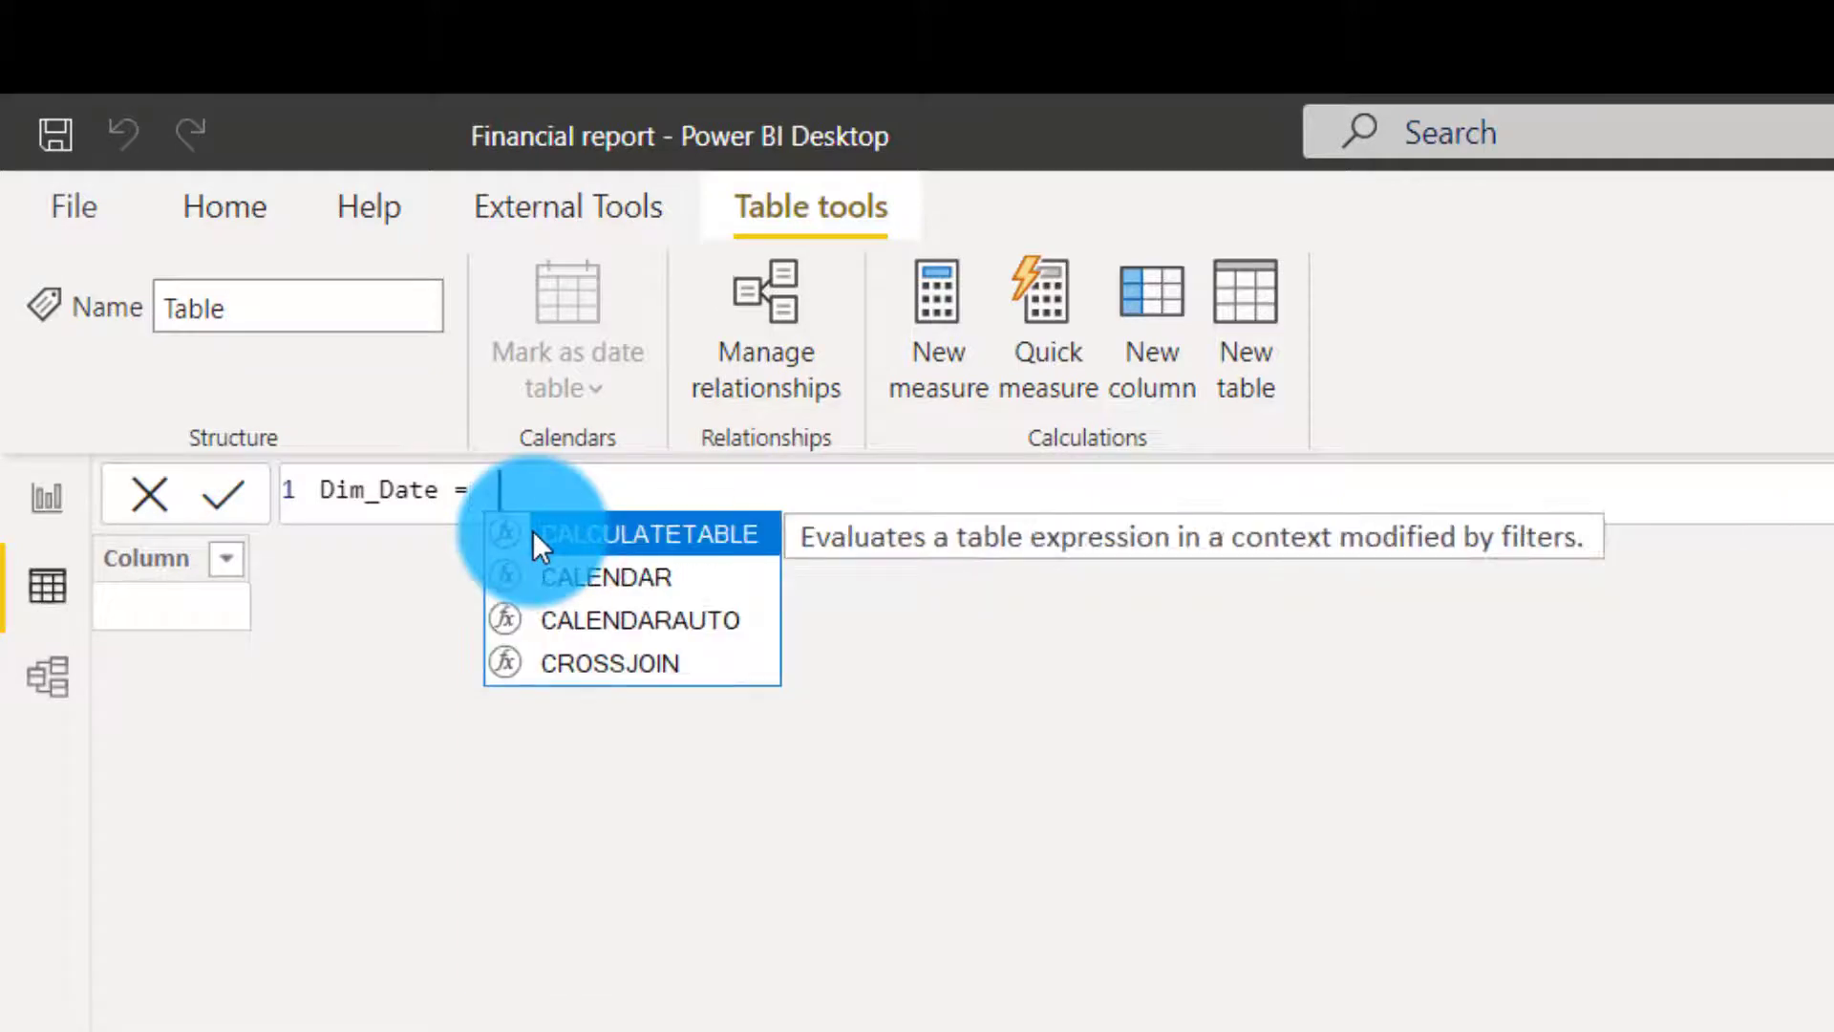
pyautogui.press('BackSpace')
pyautogui.press('BackSpace')
pyautogui.press('BackSpace')
pyautogui.press('BackSpace')
pyautogui.press('BackSpace')
pyautogui.press('BackSpace')
pyautogui.press('BackSpace')
pyautogui.press('BackSpace')
pyautogui.press('BackSpace')
pyautogui.press('BackSpace')
pyautogui.press('BackSpace')
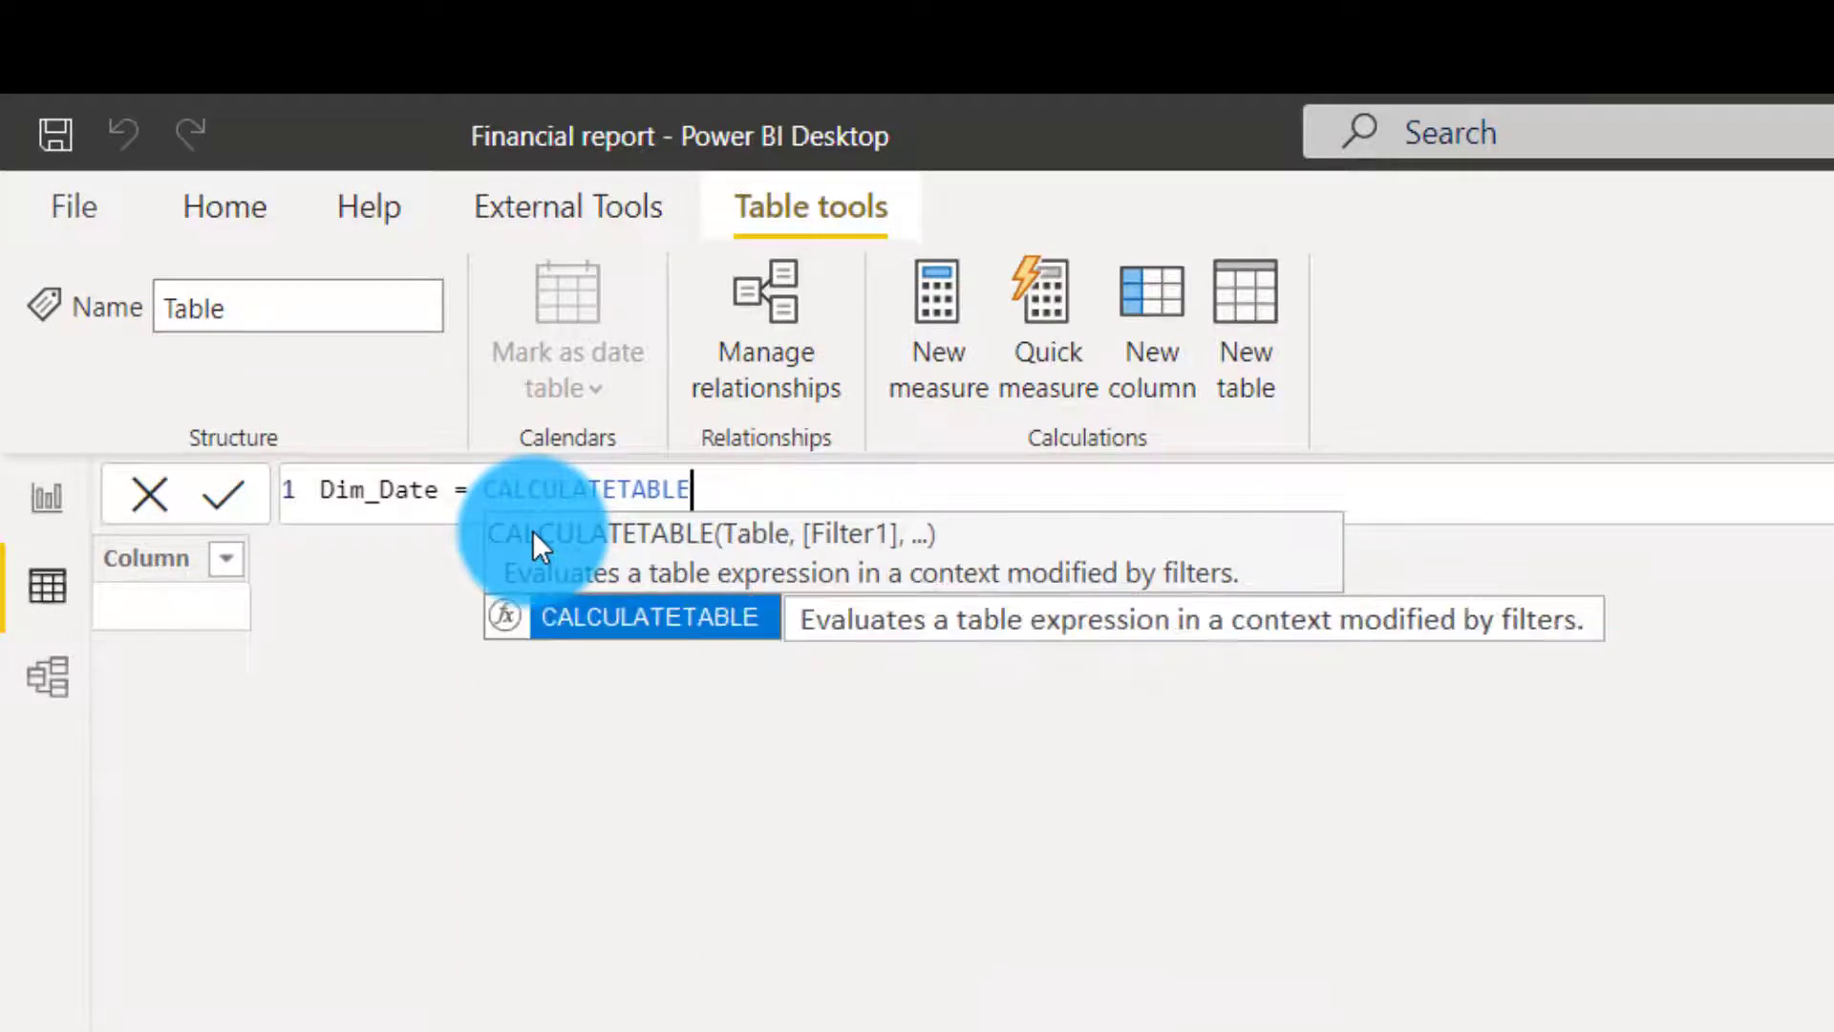
pyautogui.press('BackSpace')
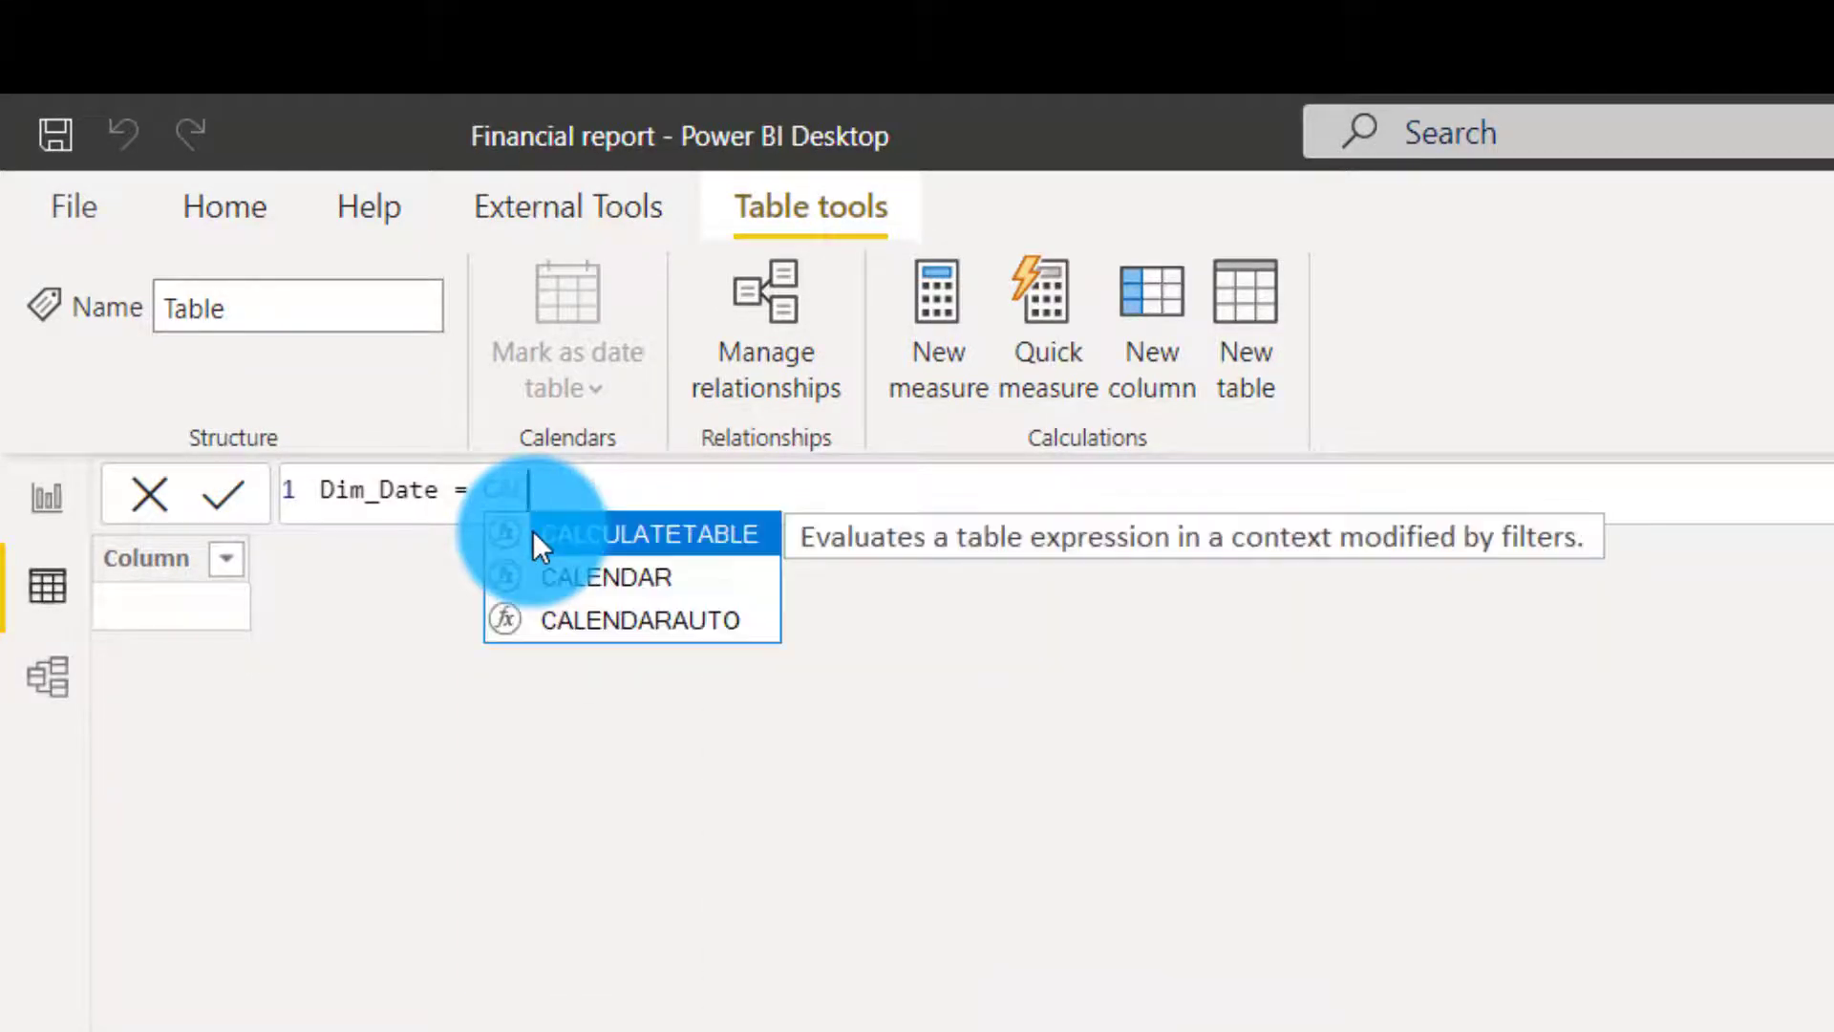
pyautogui.press('Down')
pyautogui.press('Down')
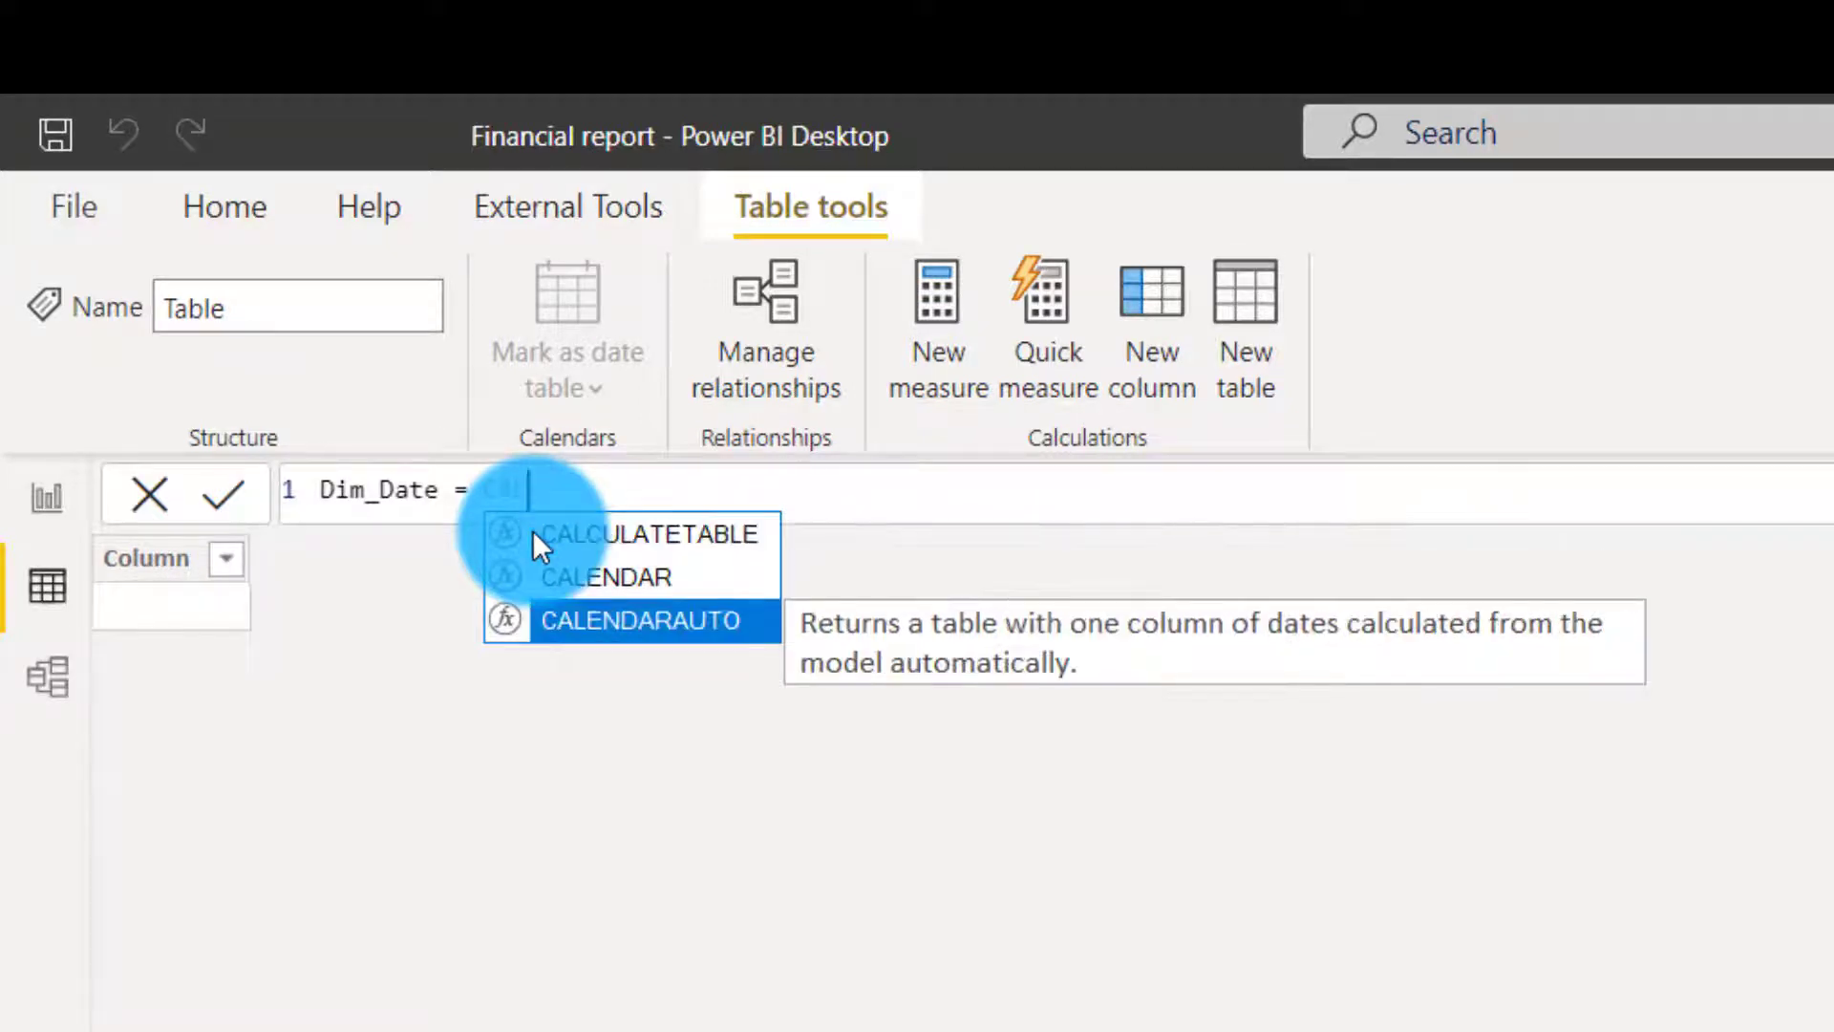
pyautogui.press('Tab')
pyautogui.write(')')
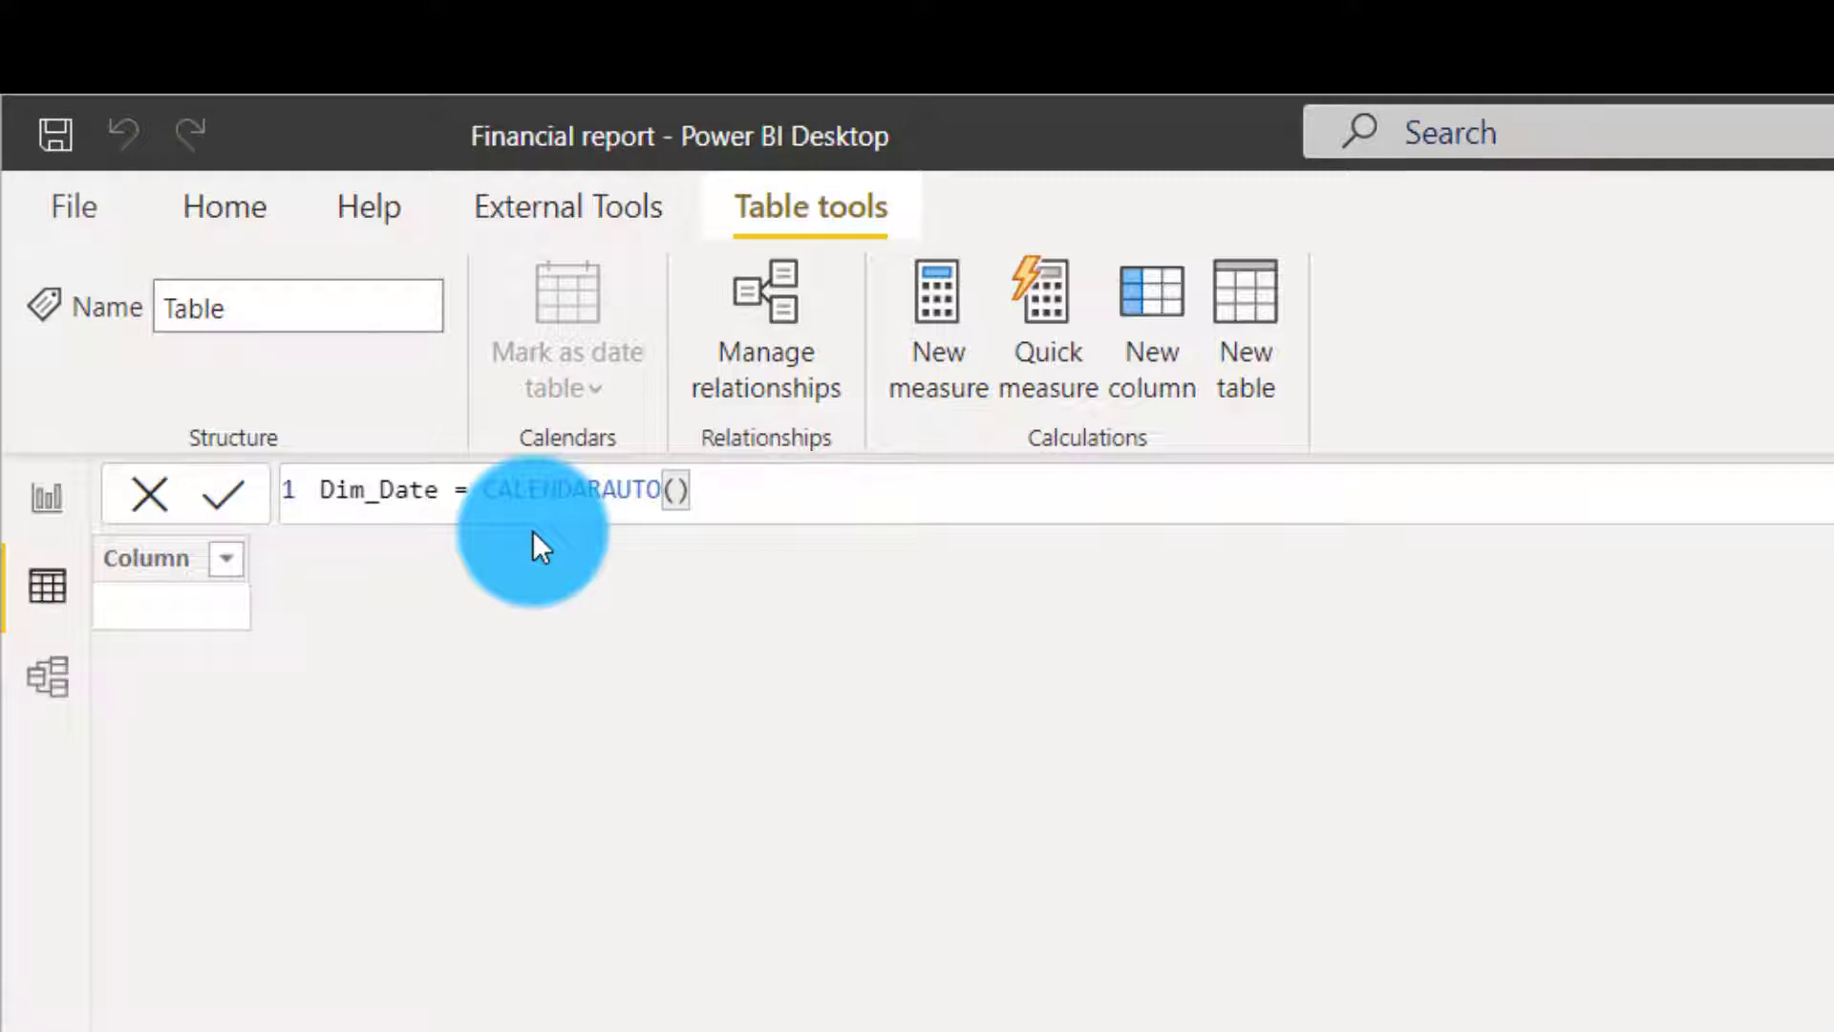
pyautogui.press('Return')
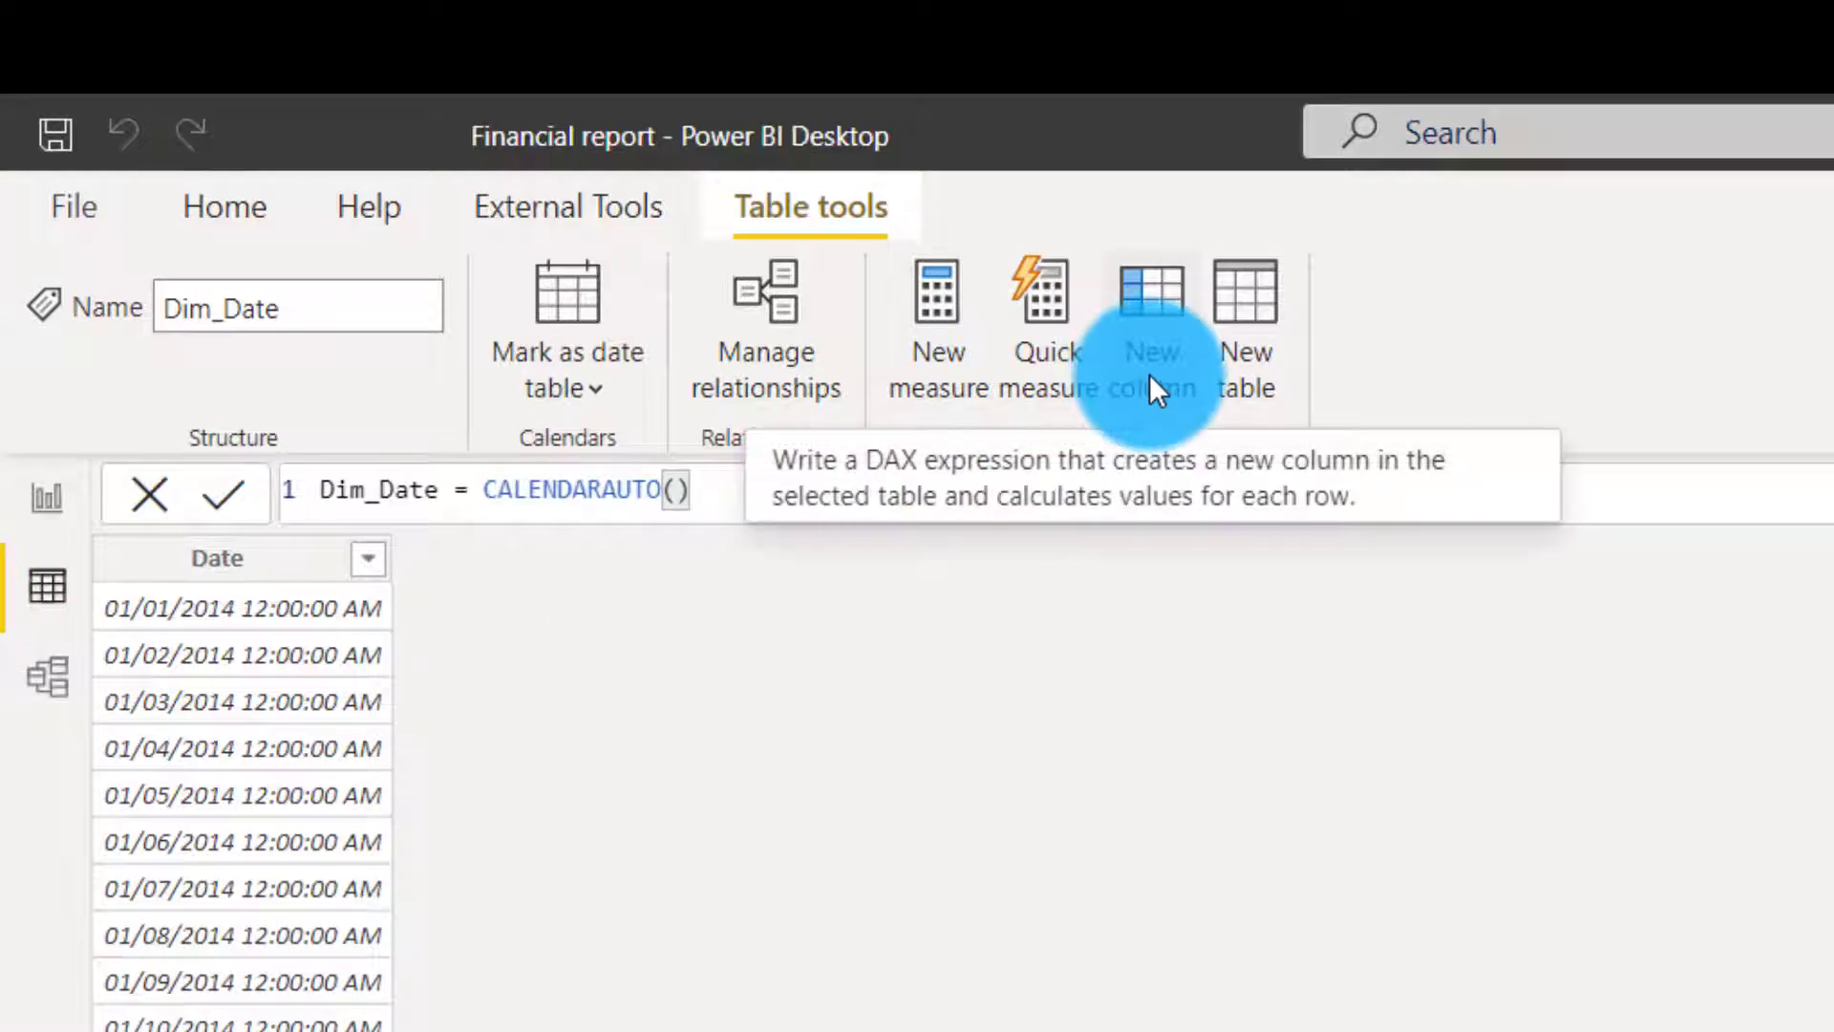
# Add a calculated column to Dim_Date with the formula Month = FORMAT(Dim_Date[Date],"MMM")
pyautogui.click(1178, 363)
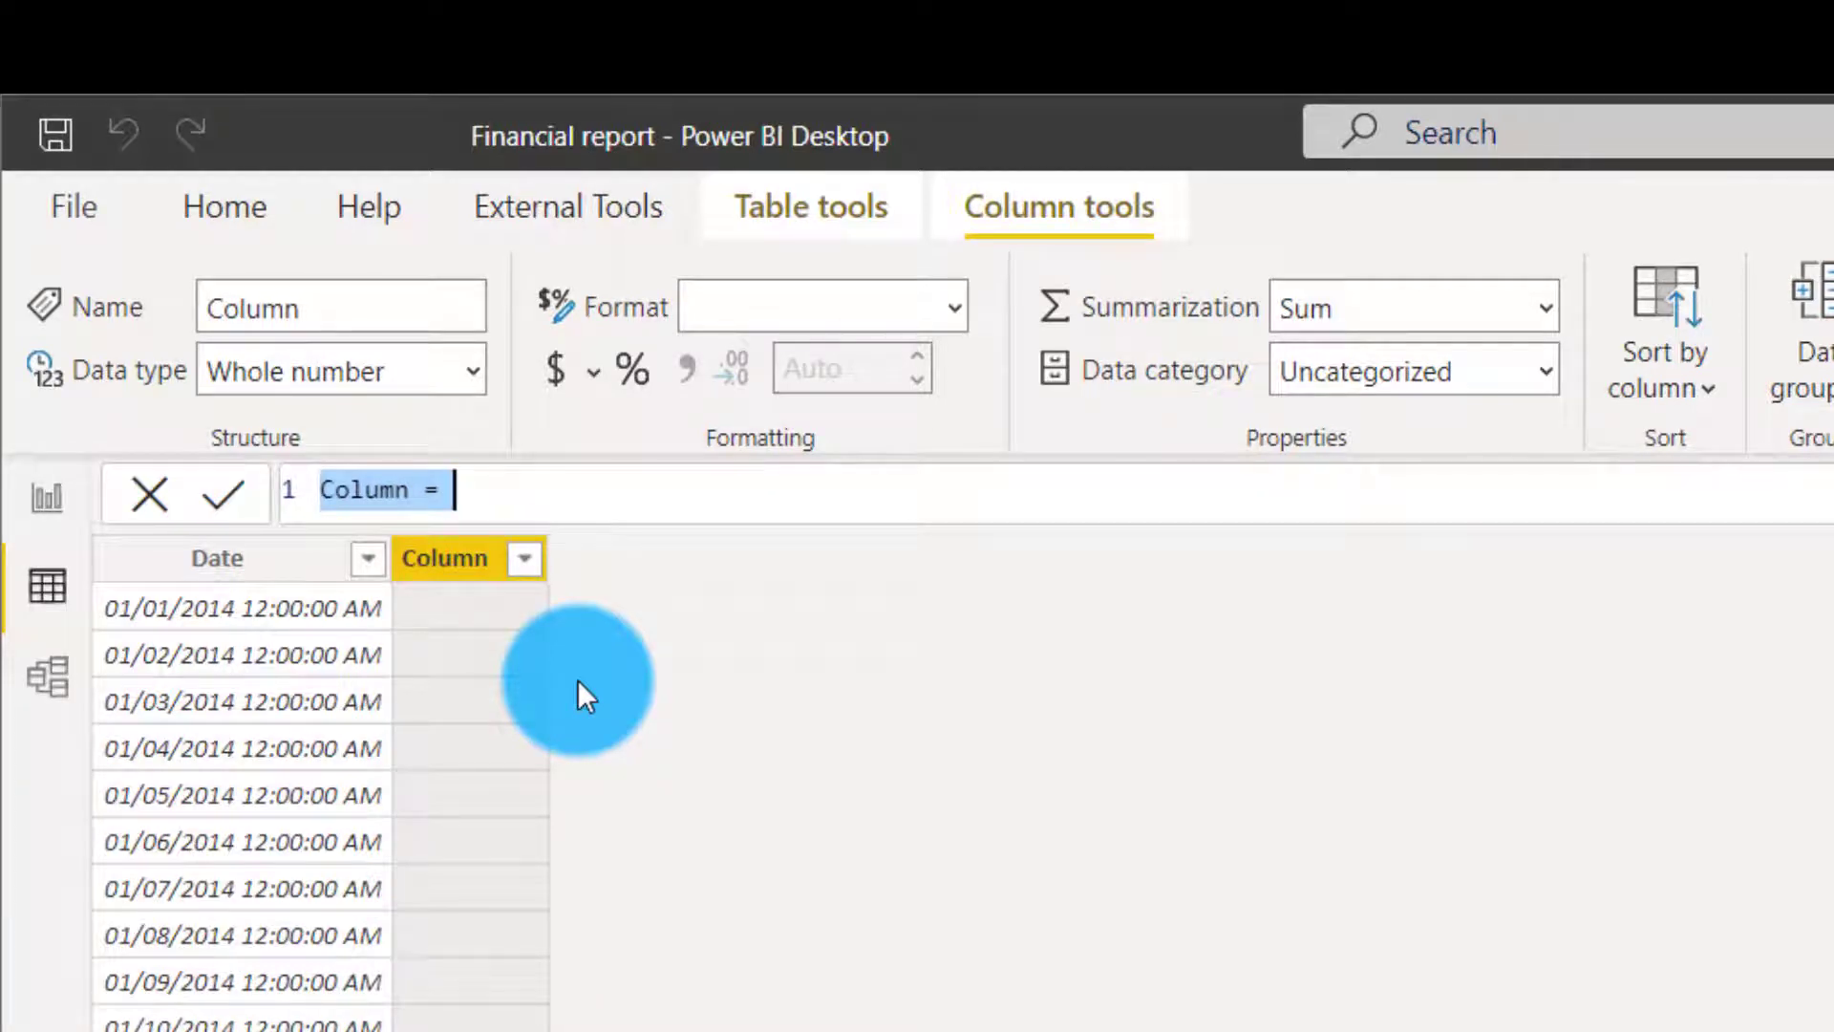
pyautogui.write('Mo')
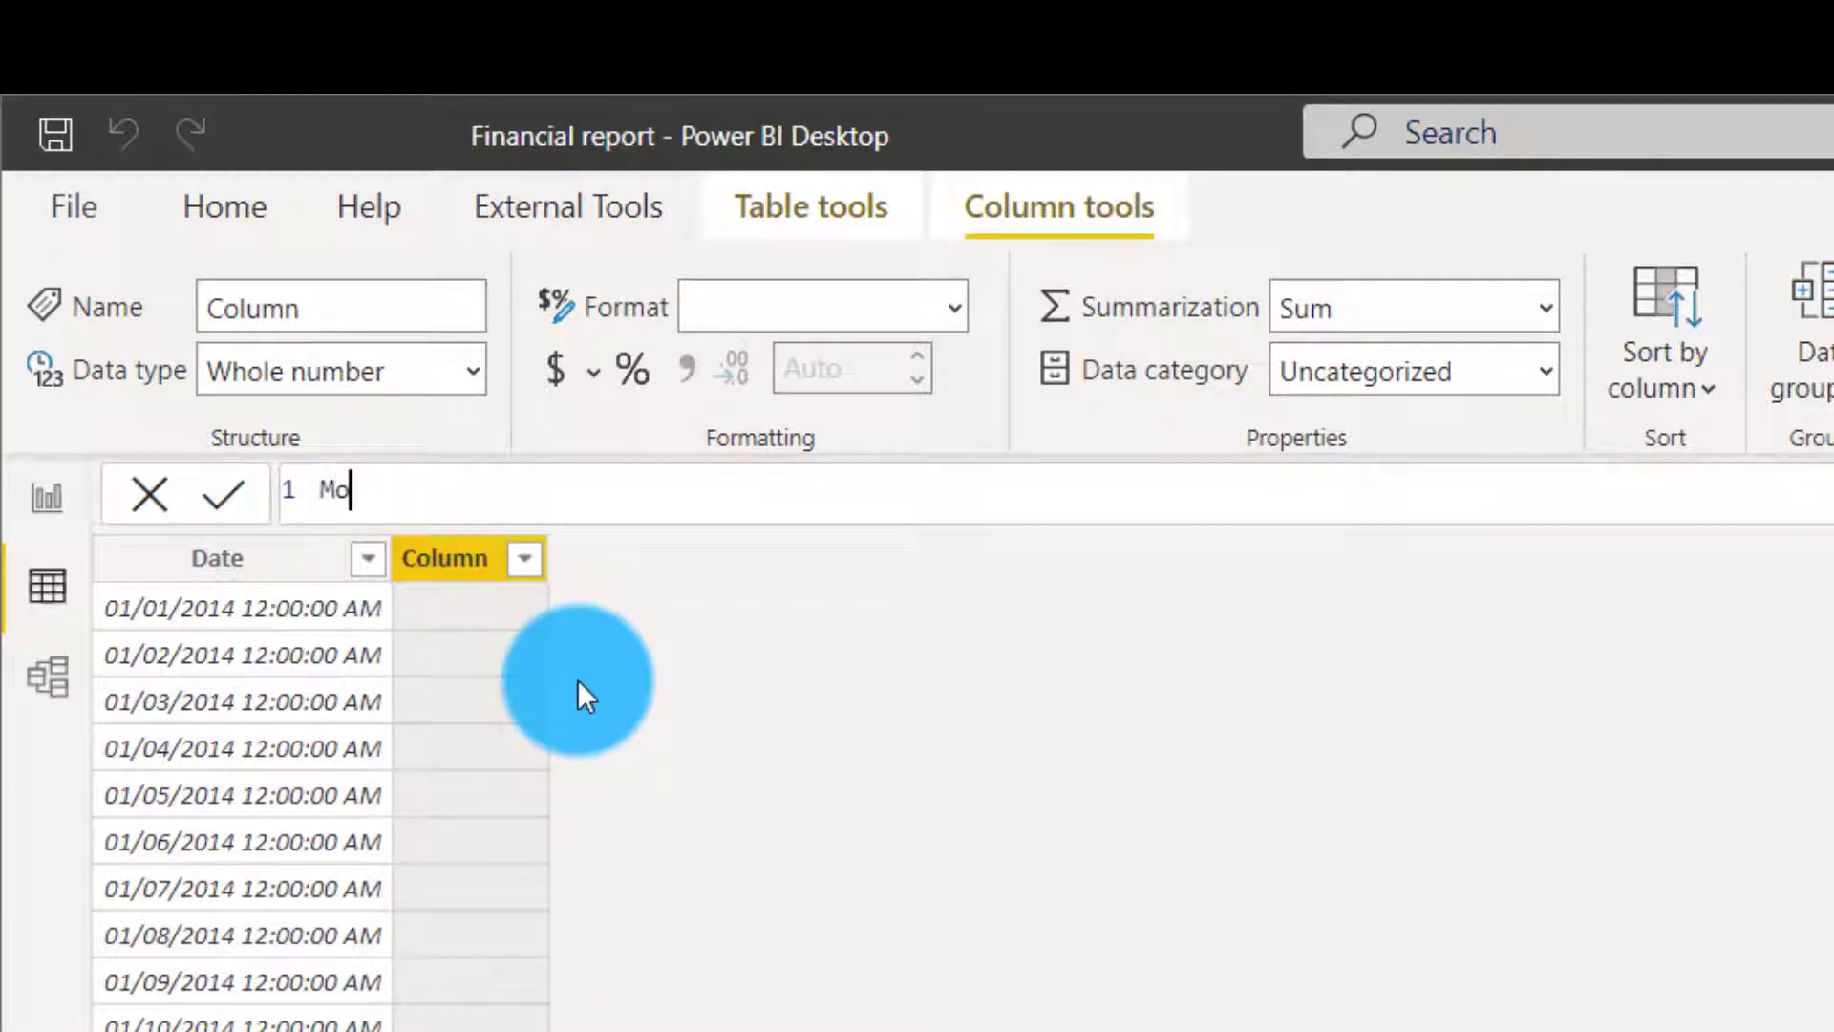
pyautogui.write('nth = For')
pyautogui.press('Tab')
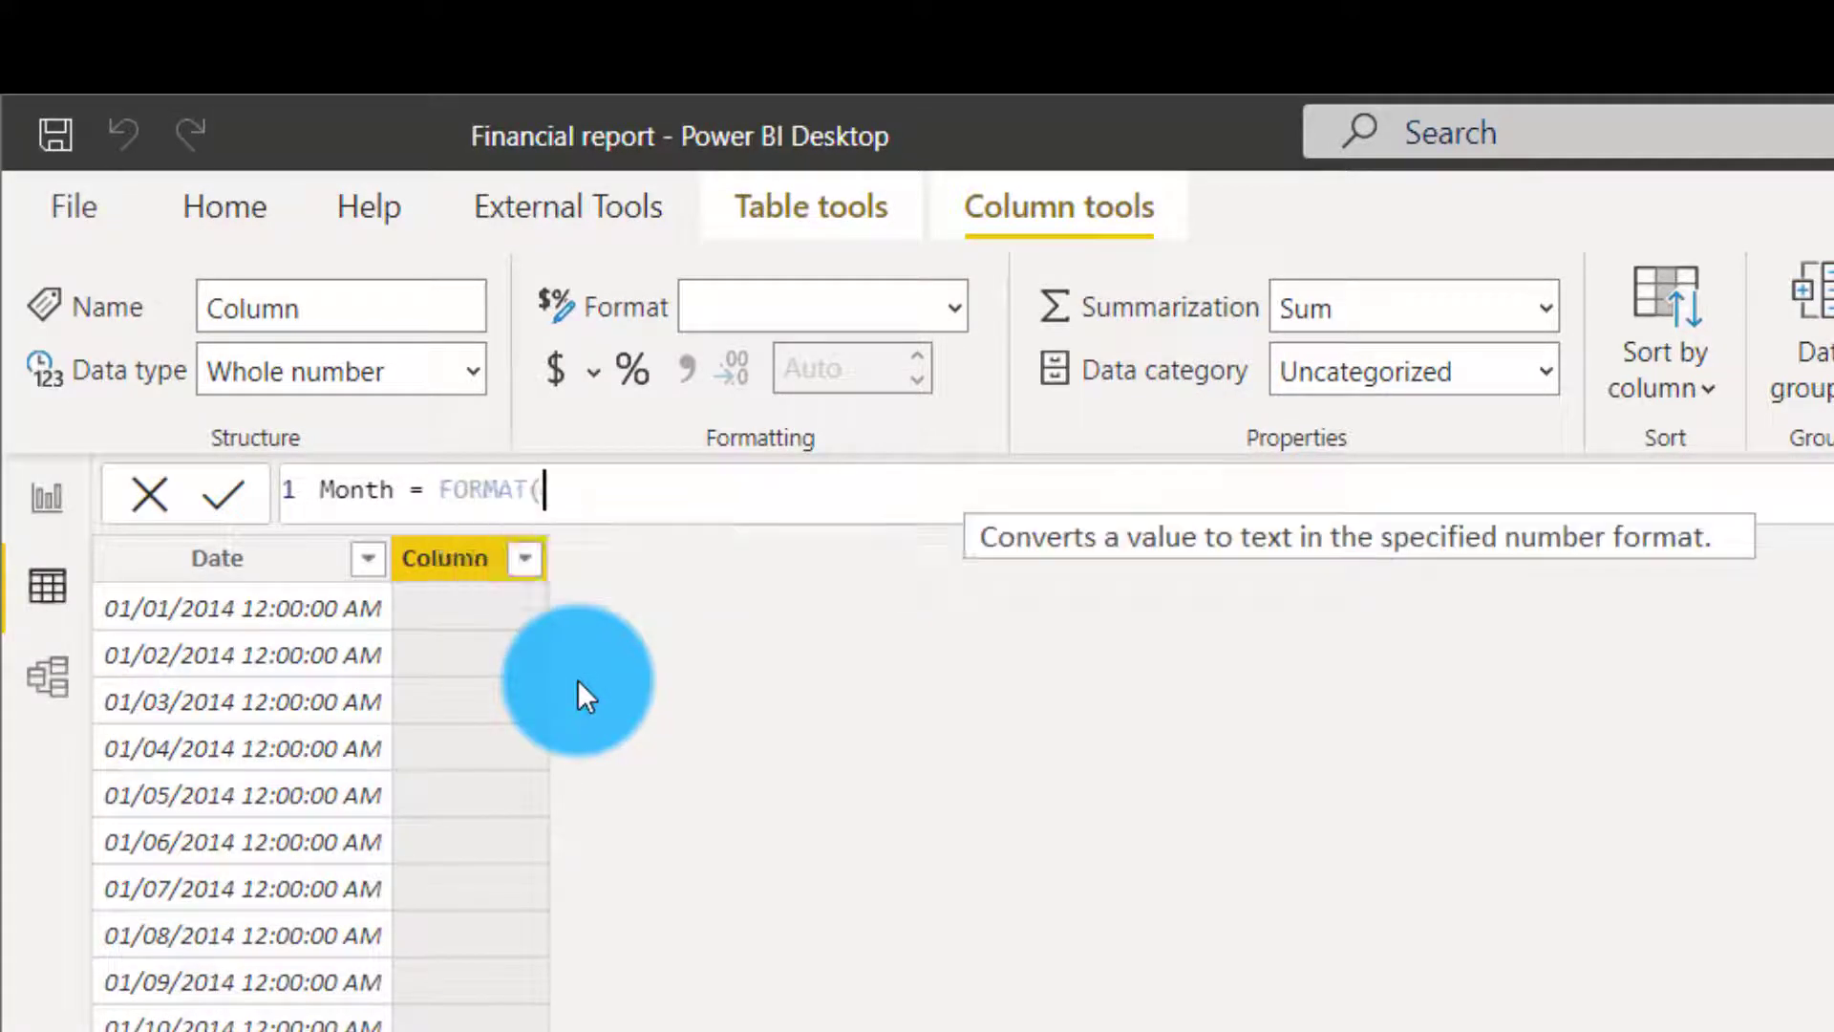
pyautogui.write('(')
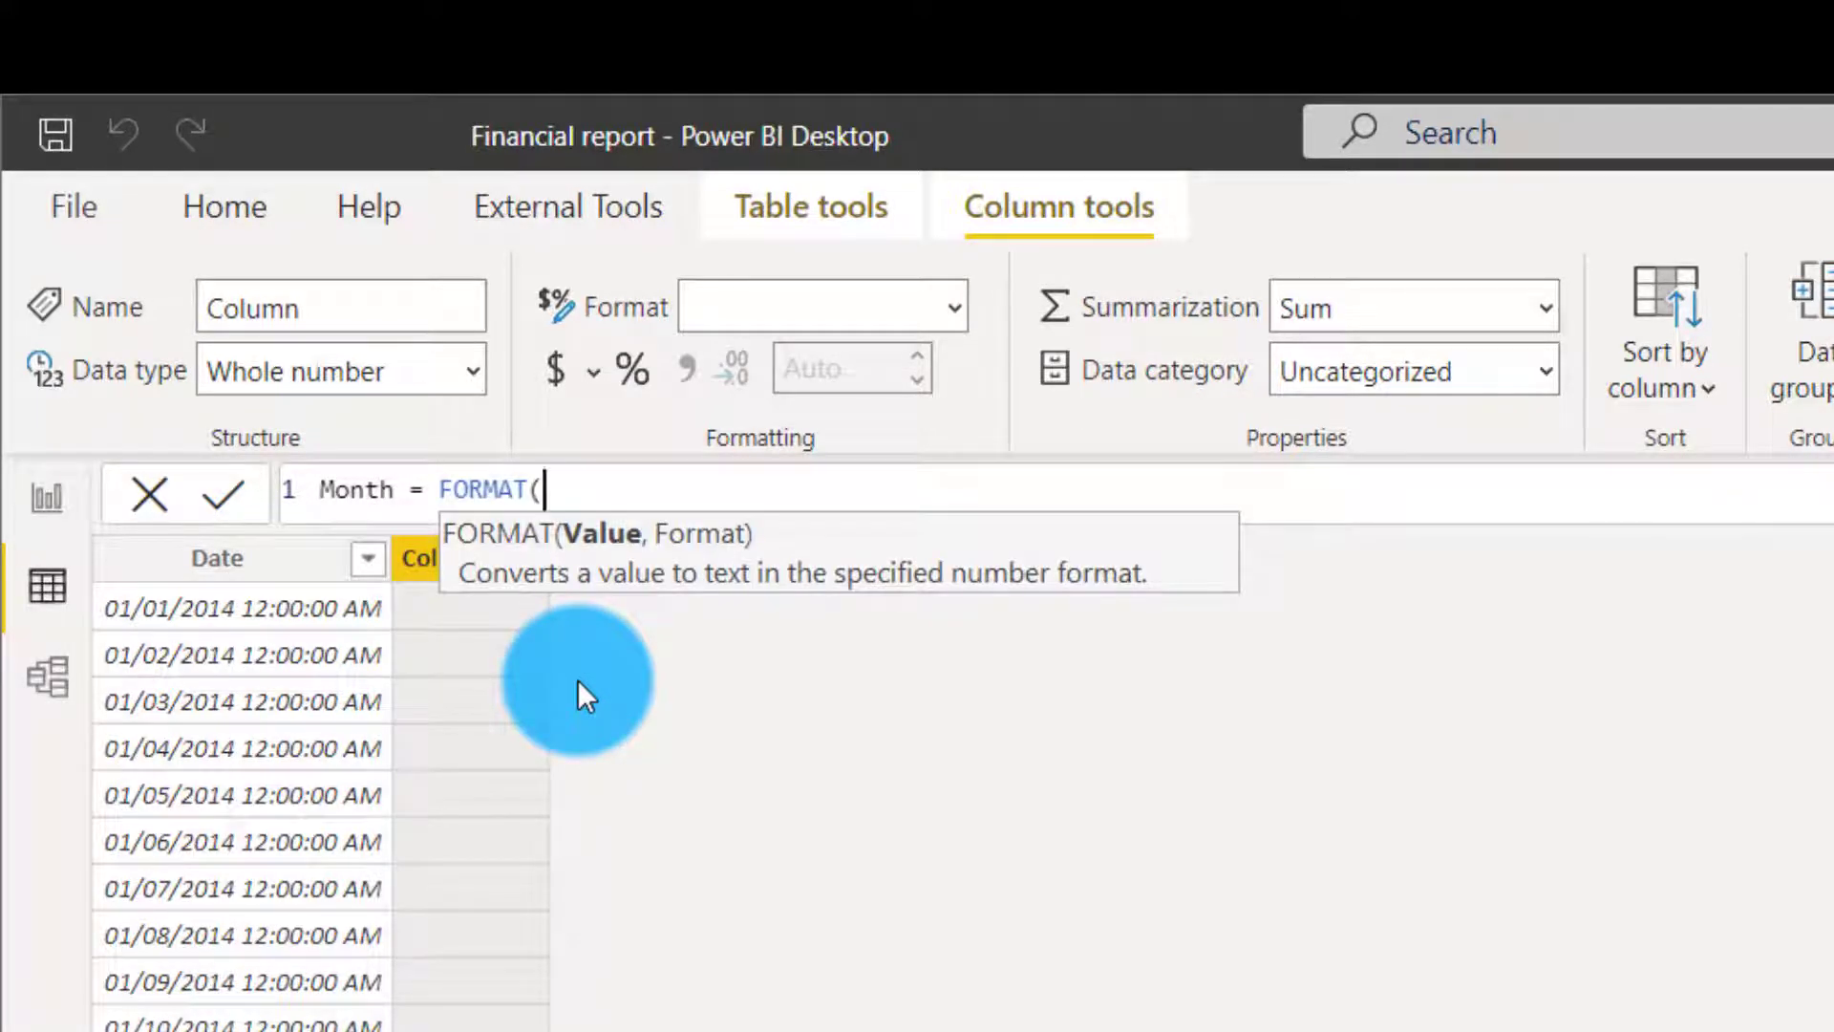
pyautogui.write('din')
pyautogui.press('BackSpace')
pyautogui.write('m')
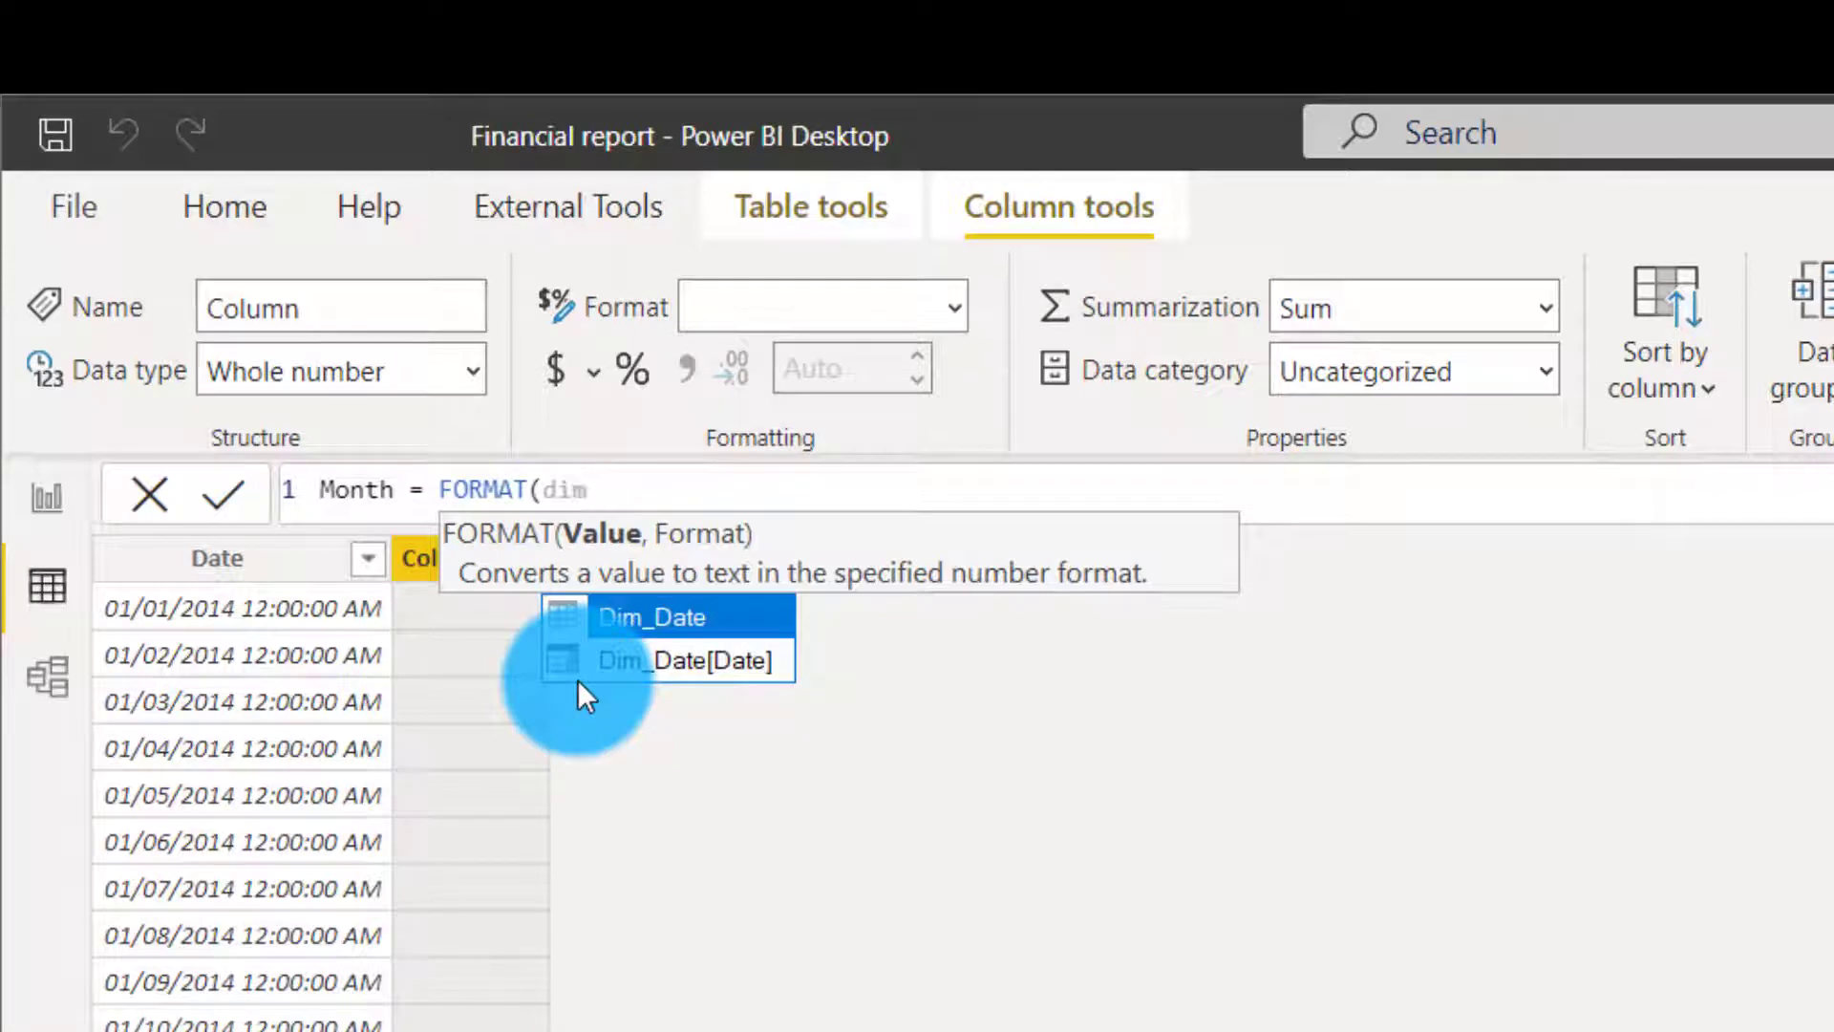
pyautogui.press('Down')
pyautogui.press('Tab')
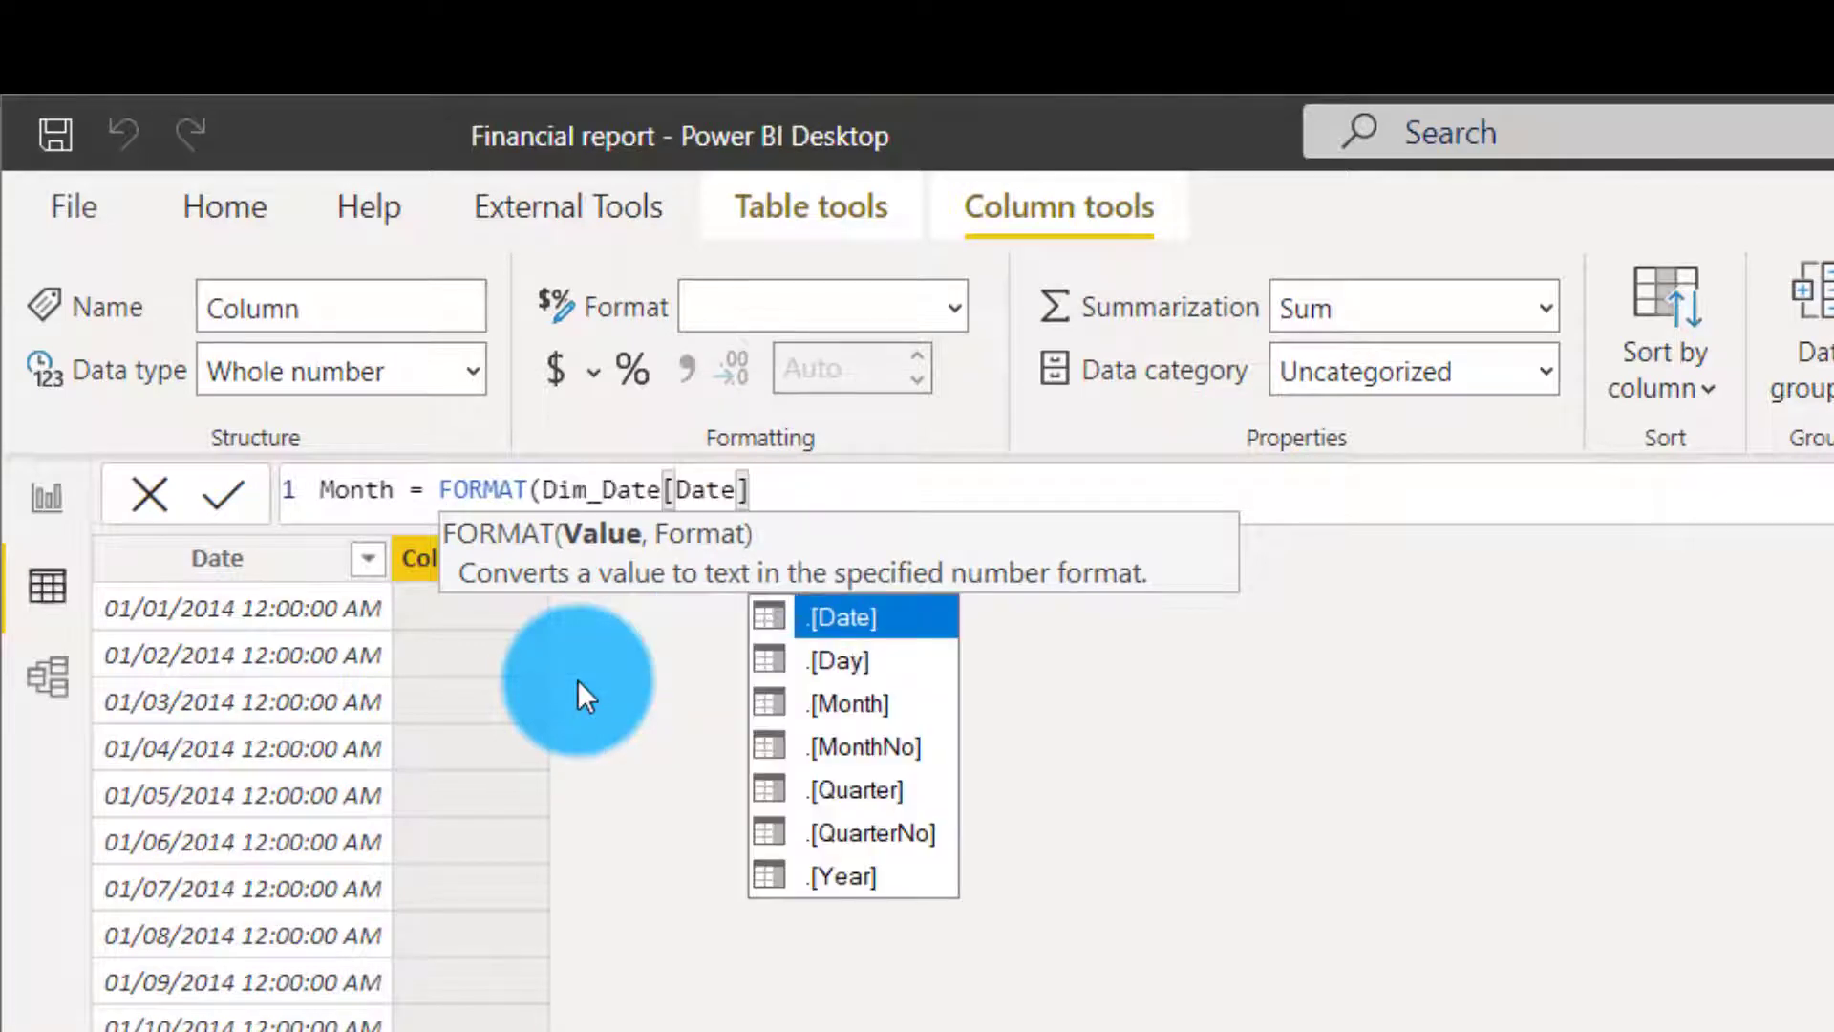
pyautogui.write(',""')
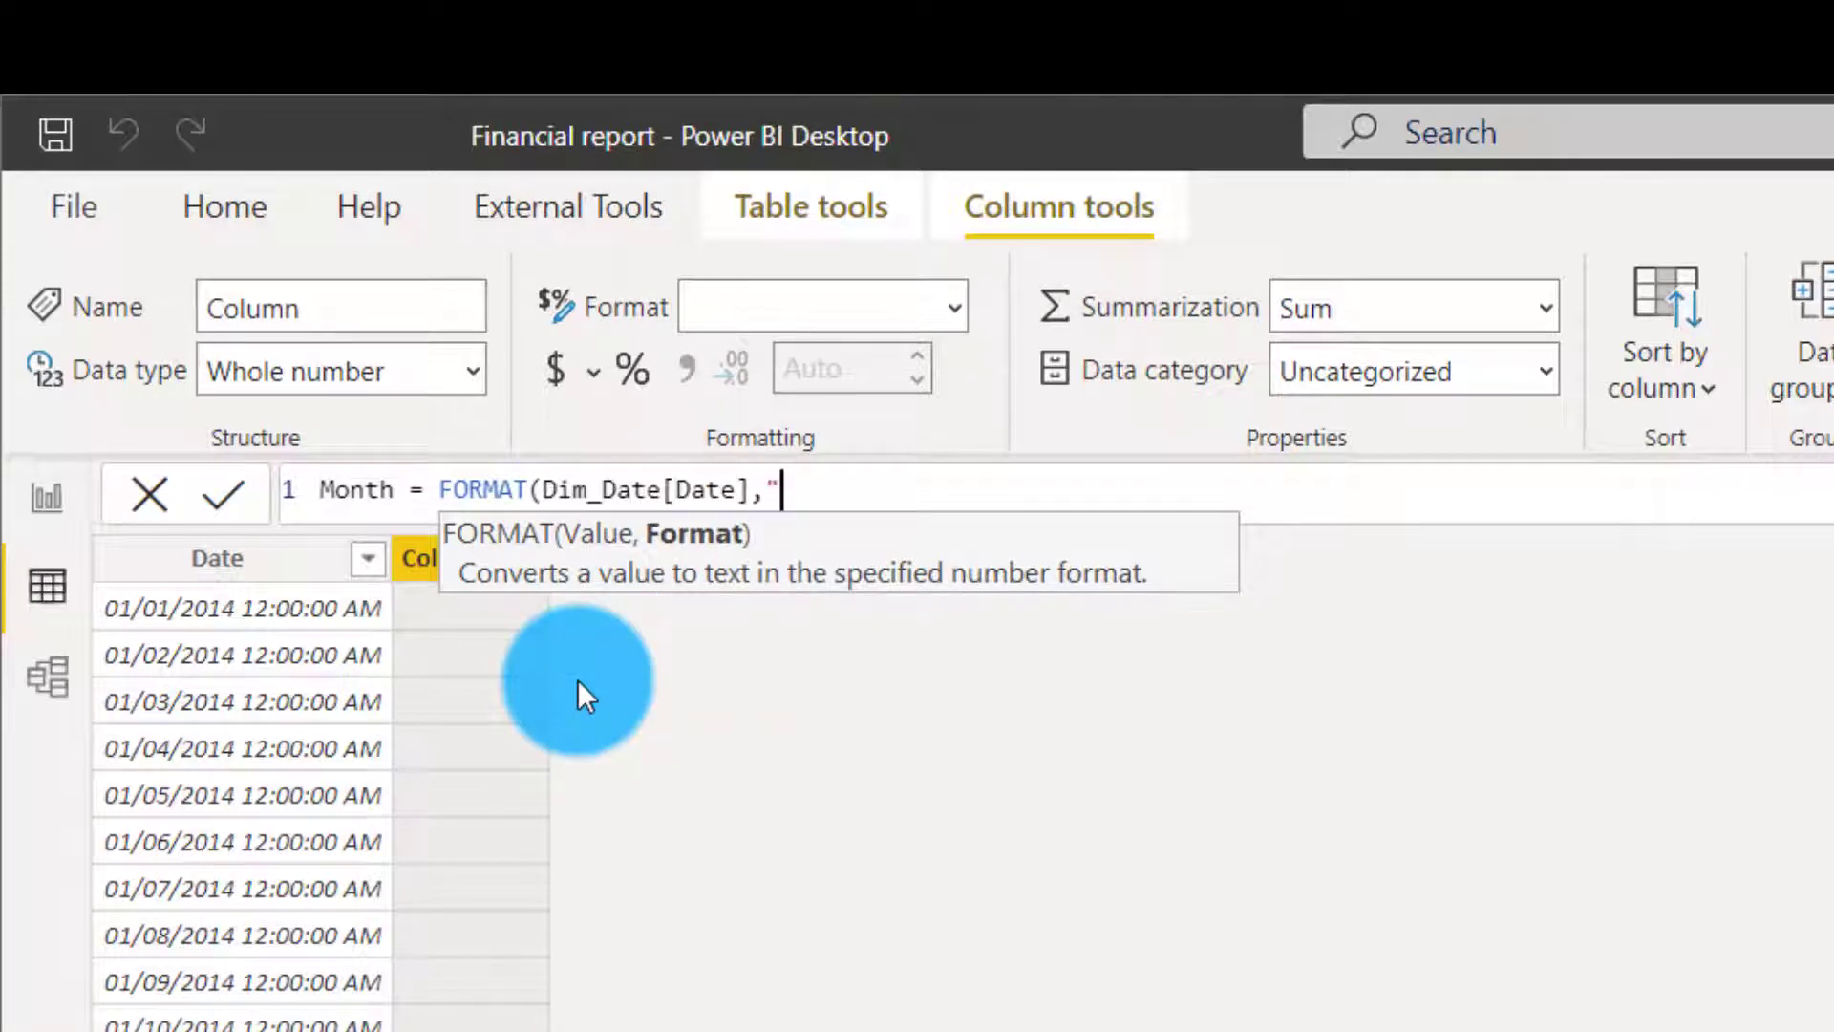
pyautogui.press('Left')
pyautogui.write('MMM')
pyautogui.press('Right')
pyautogui.write(')')
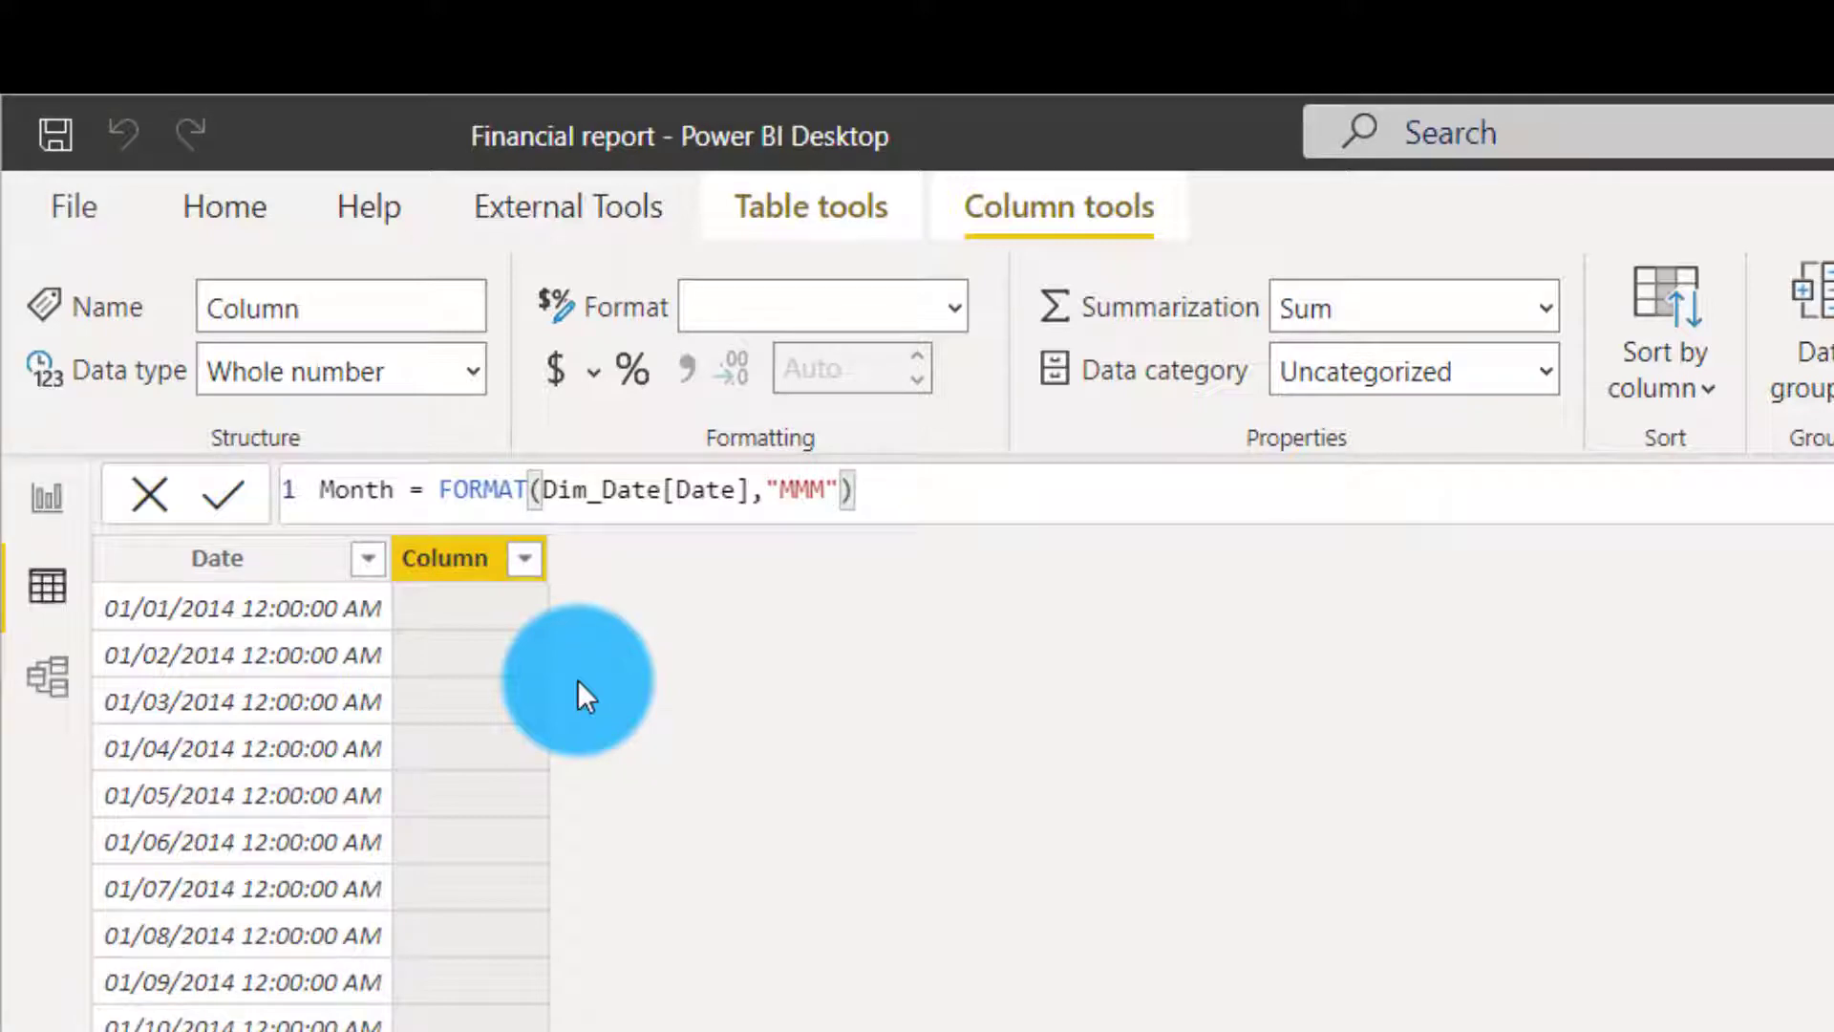
pyautogui.press('Return')
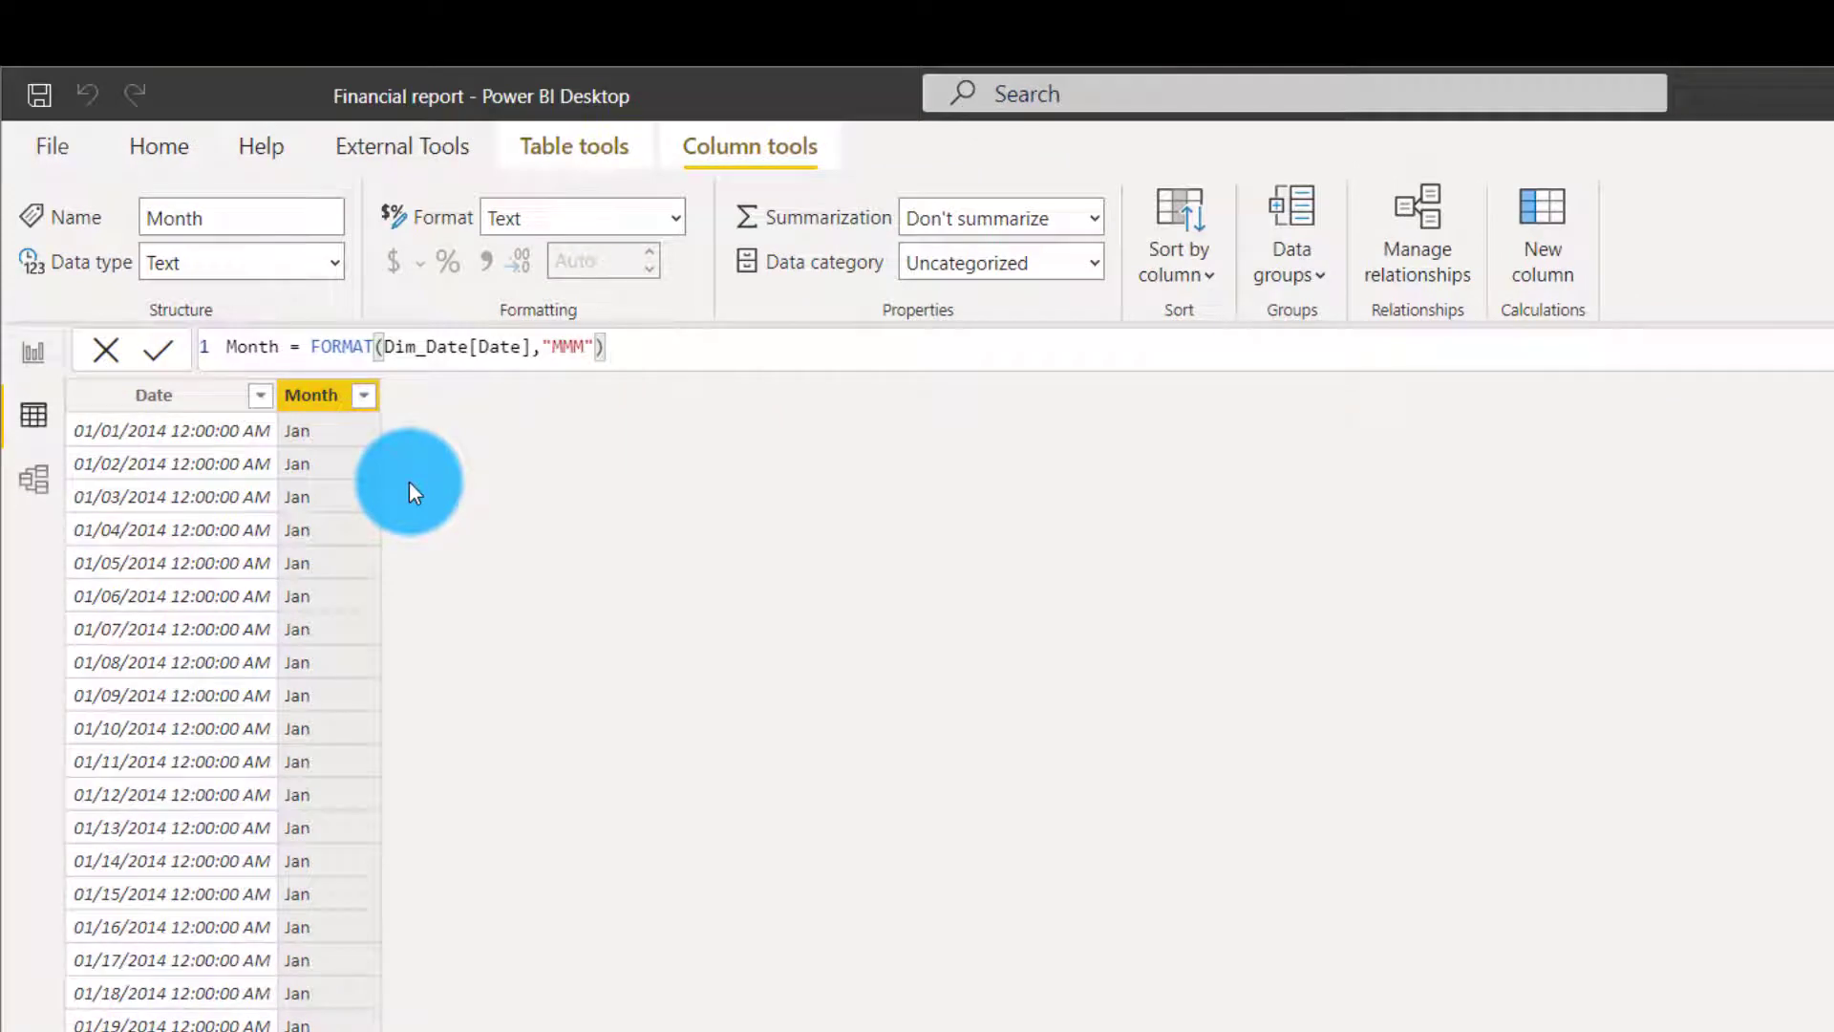
# Add a calculated column to Dim_Date with the formula Month no = MONTH(Dim_Date[Date])
pyautogui.click(1543, 265)
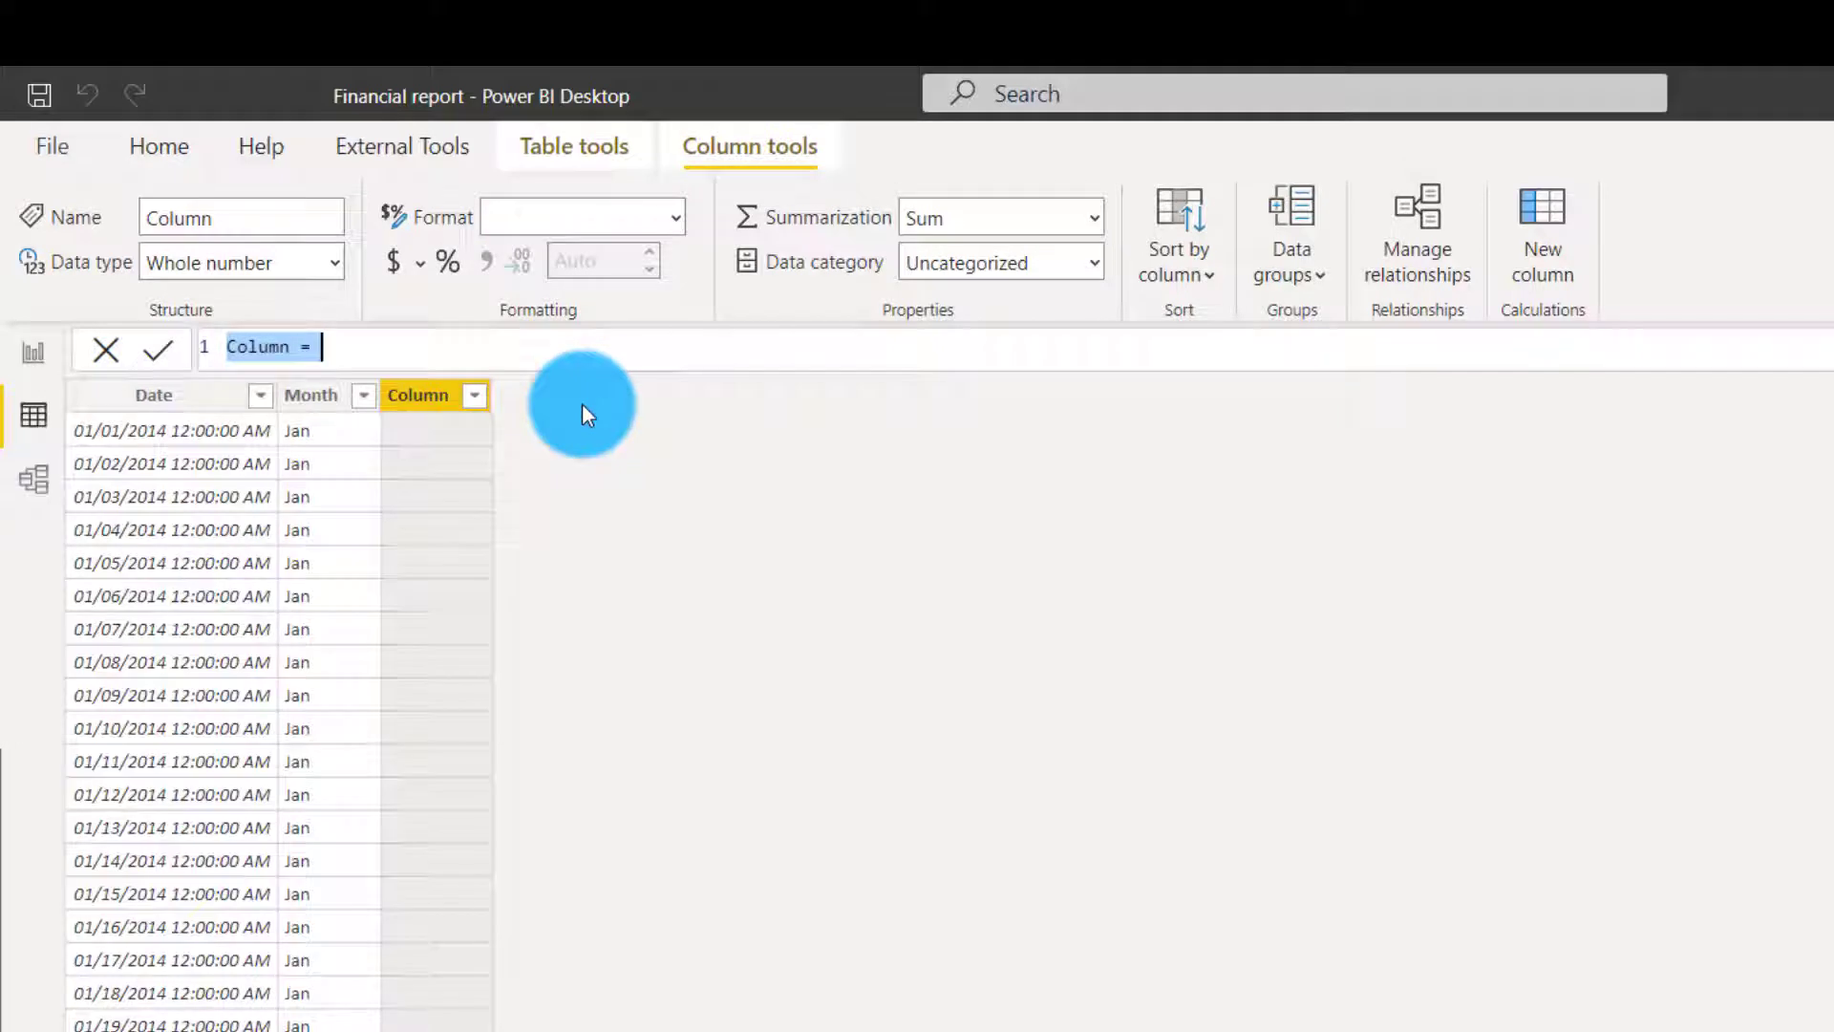
pyautogui.write('Month')
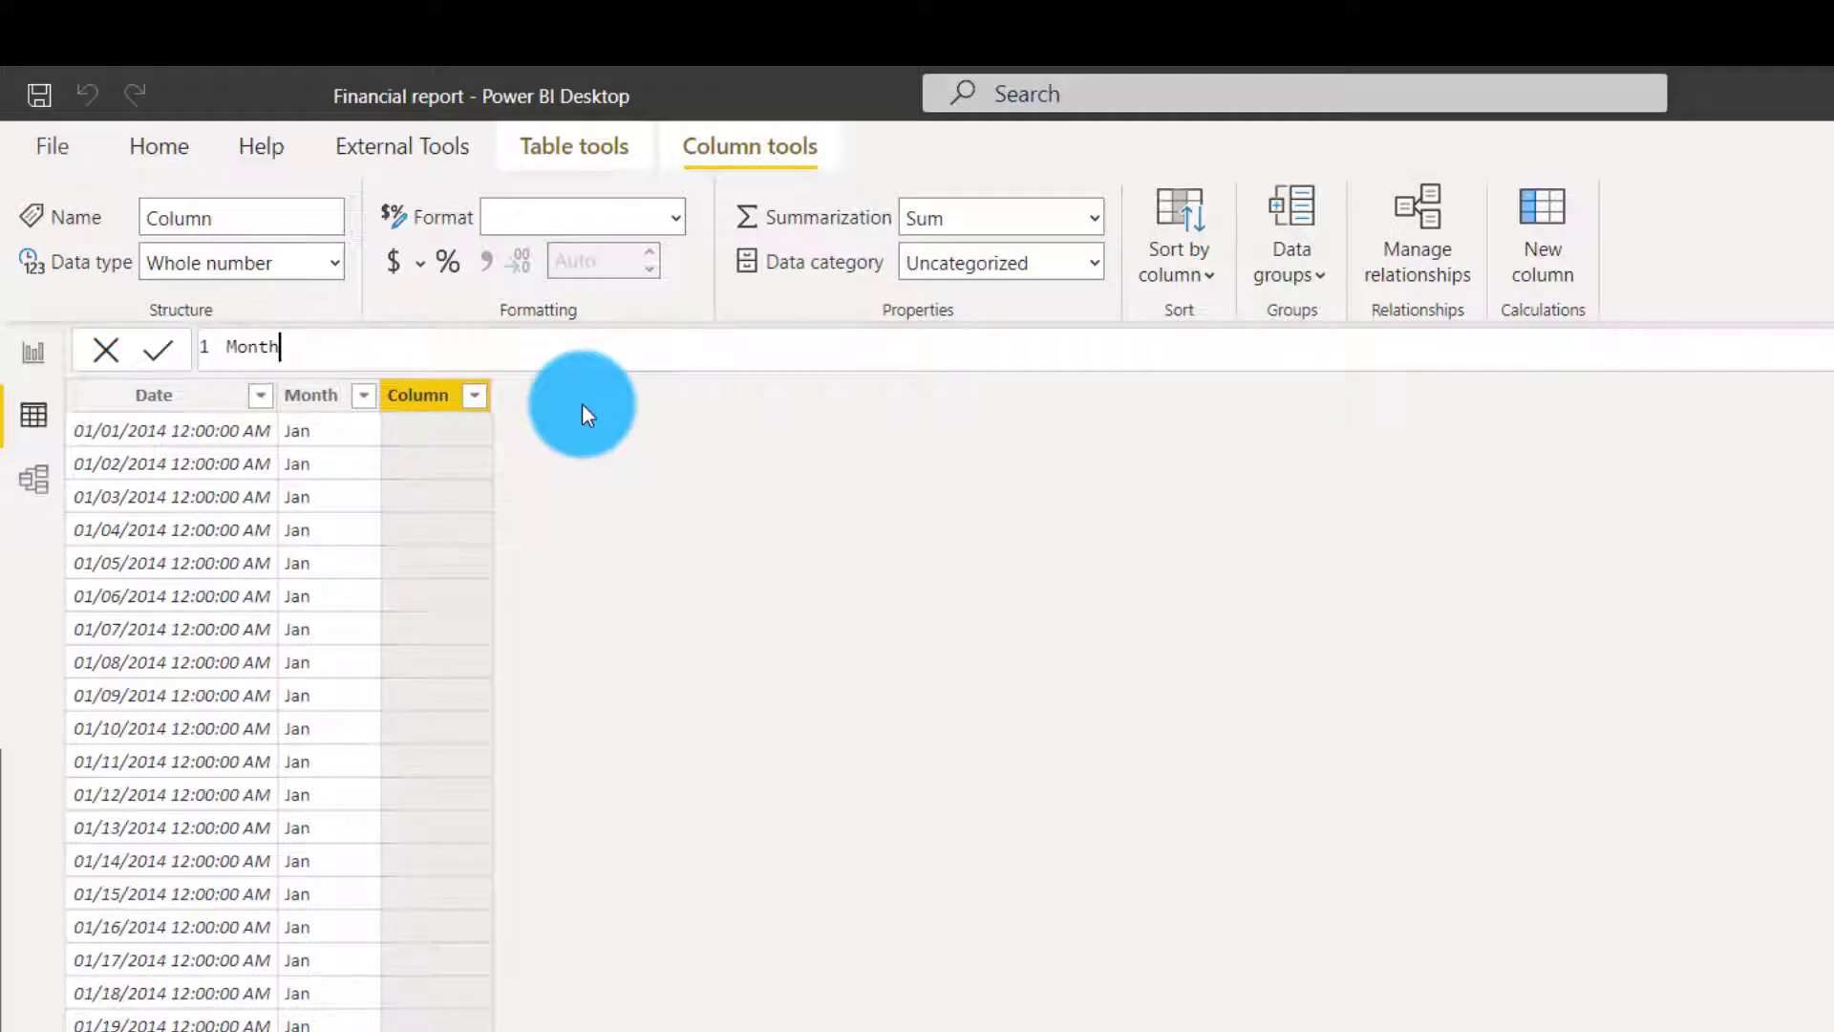
pyautogui.write(' no = m')
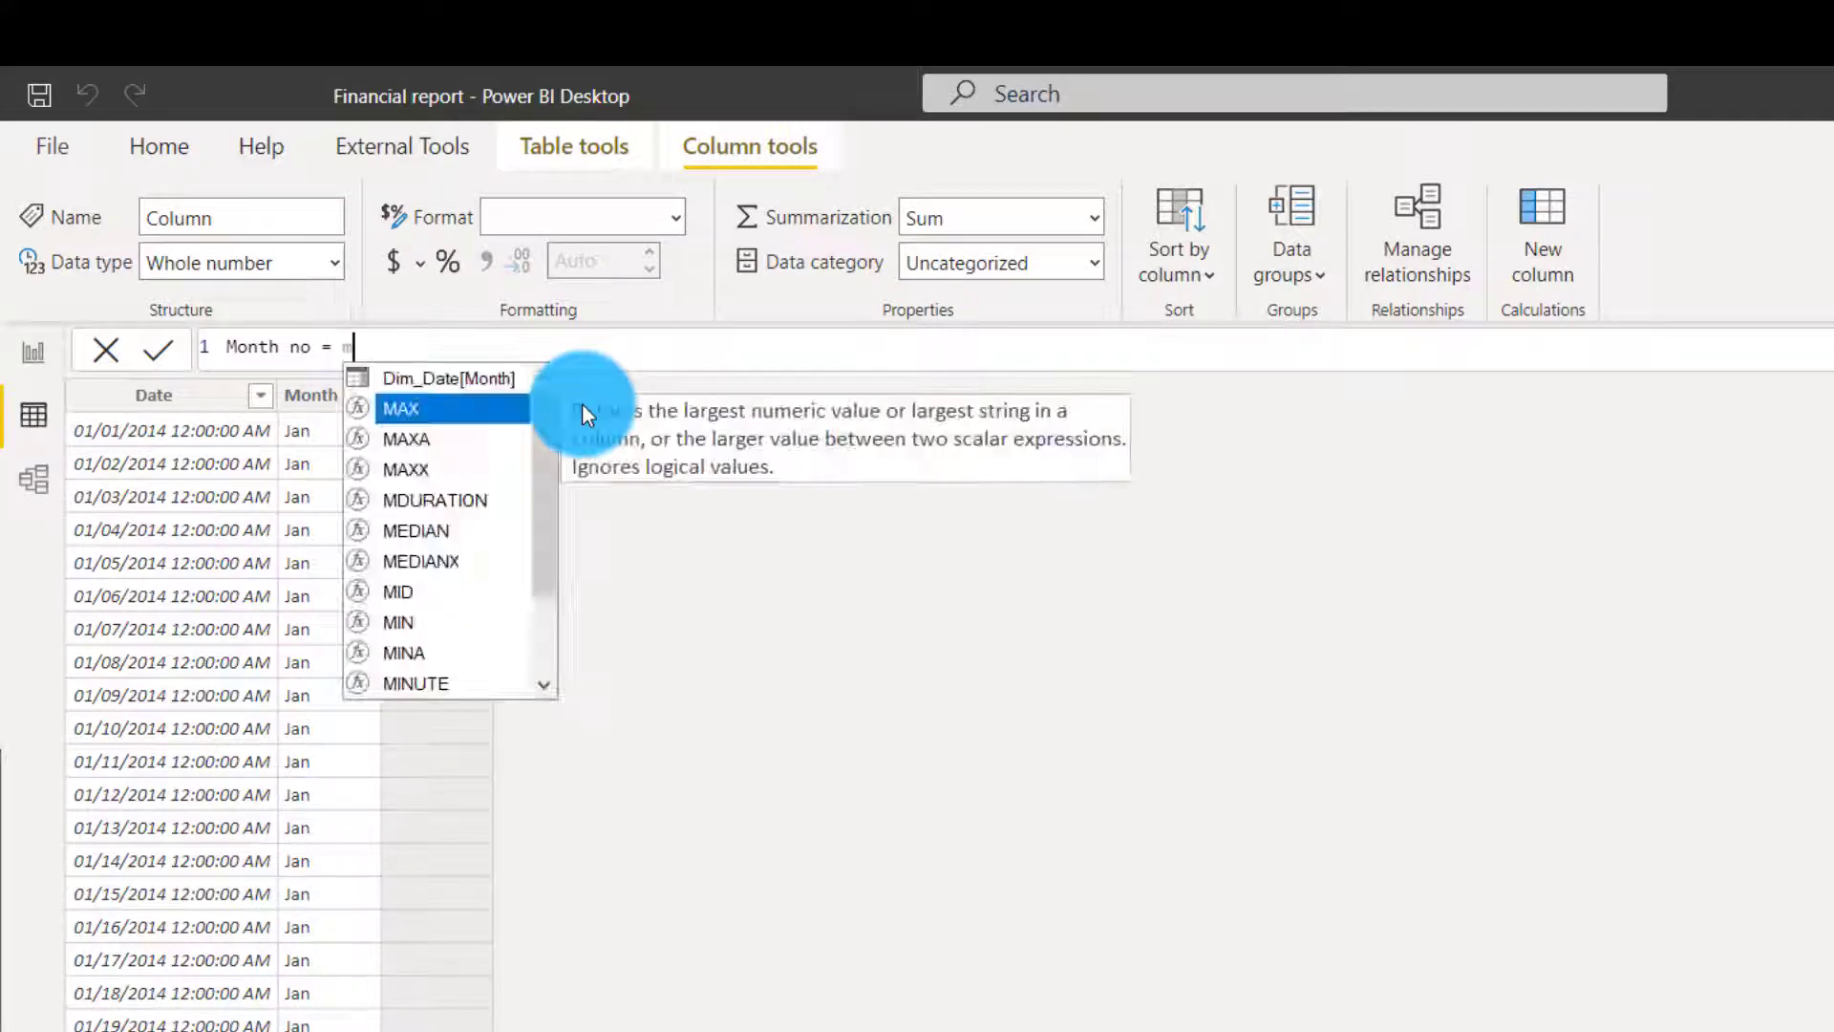
pyautogui.write('onth')
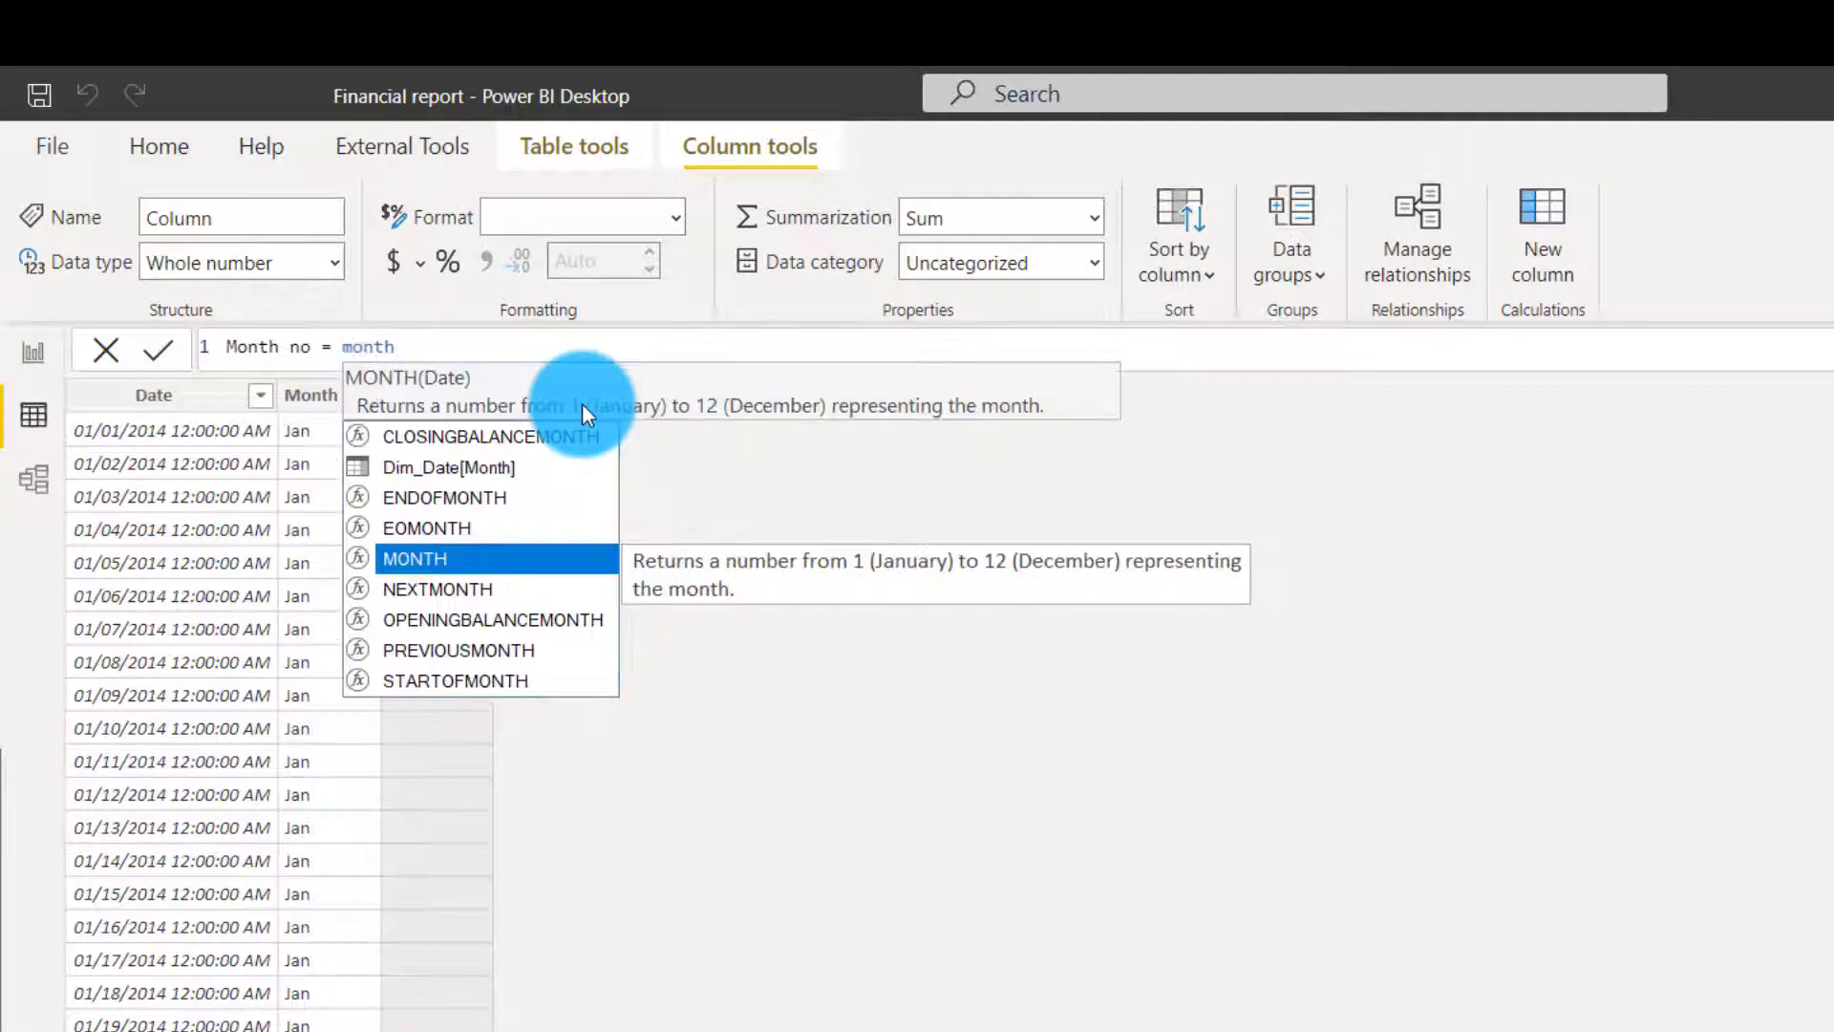
pyautogui.press('Tab')
pyautogui.write('dim')
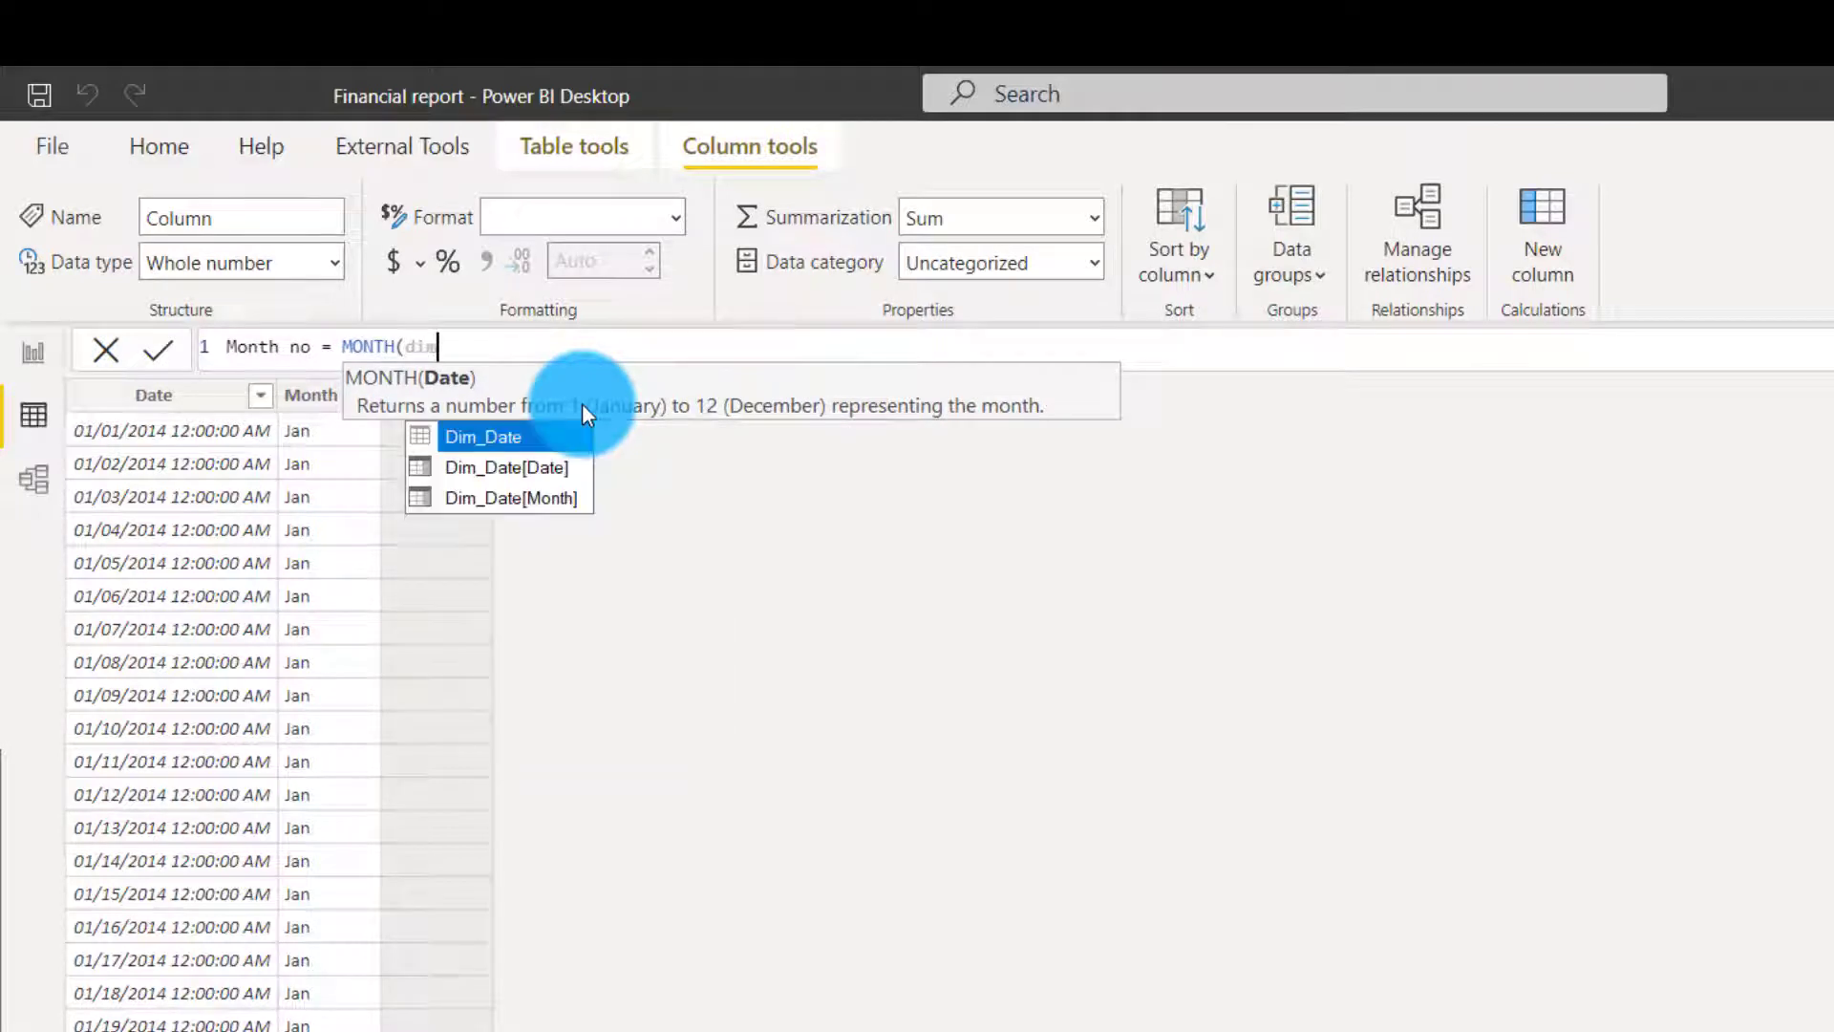
pyautogui.press('Down')
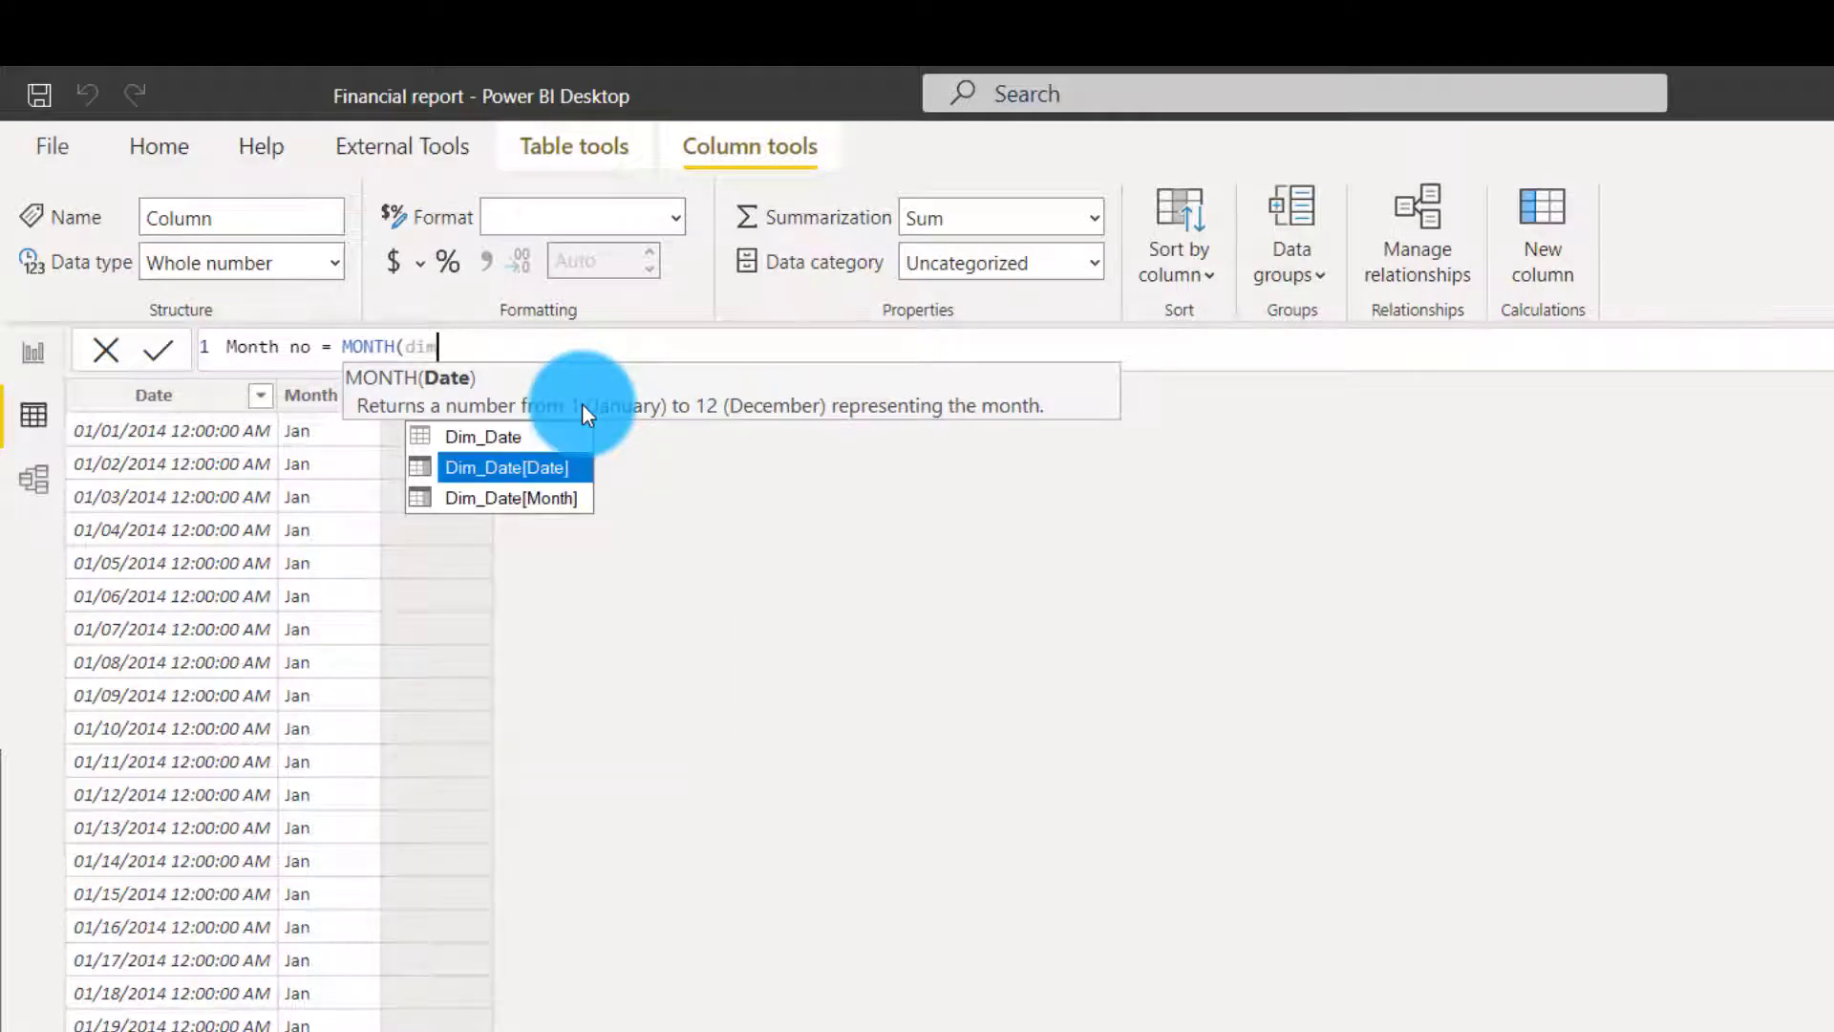
pyautogui.press('Tab')
pyautogui.write(')')
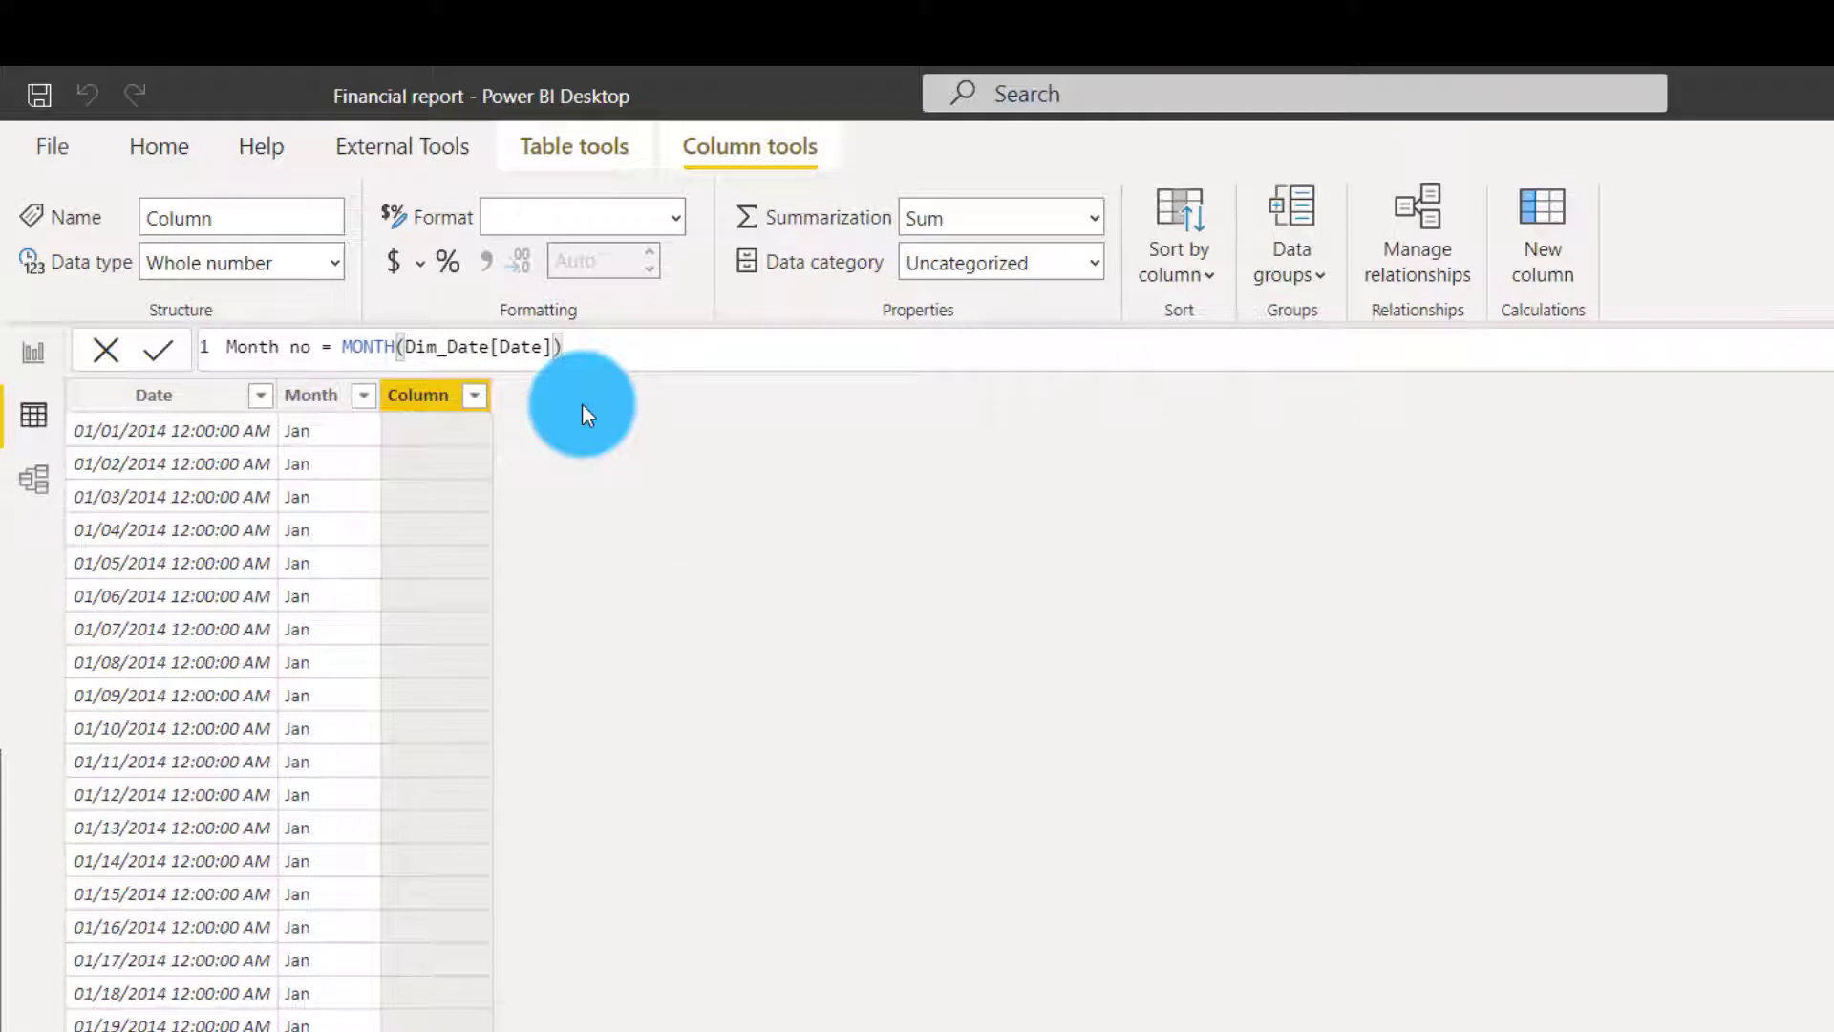
pyautogui.press('Return')
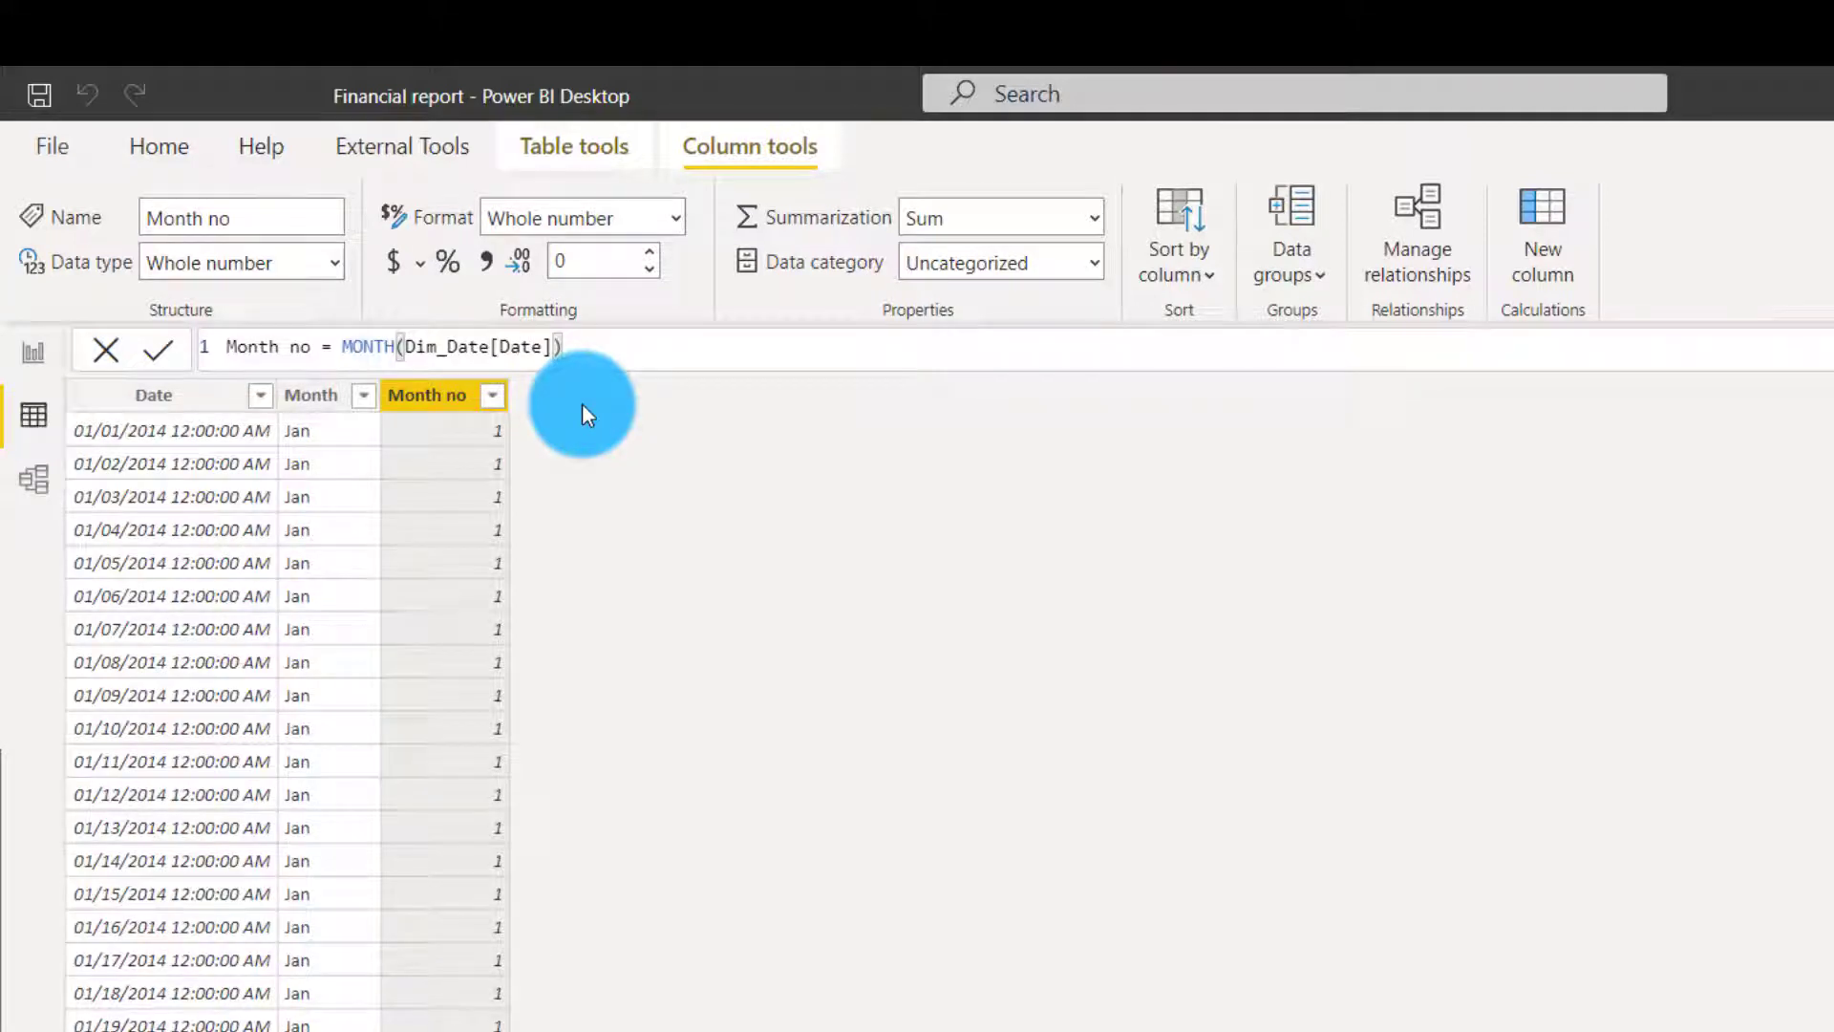
# Add a calculated column to Dim_Date with the formula Year = YEAR(Dim_Date[Date])
pyautogui.click(1538, 267)
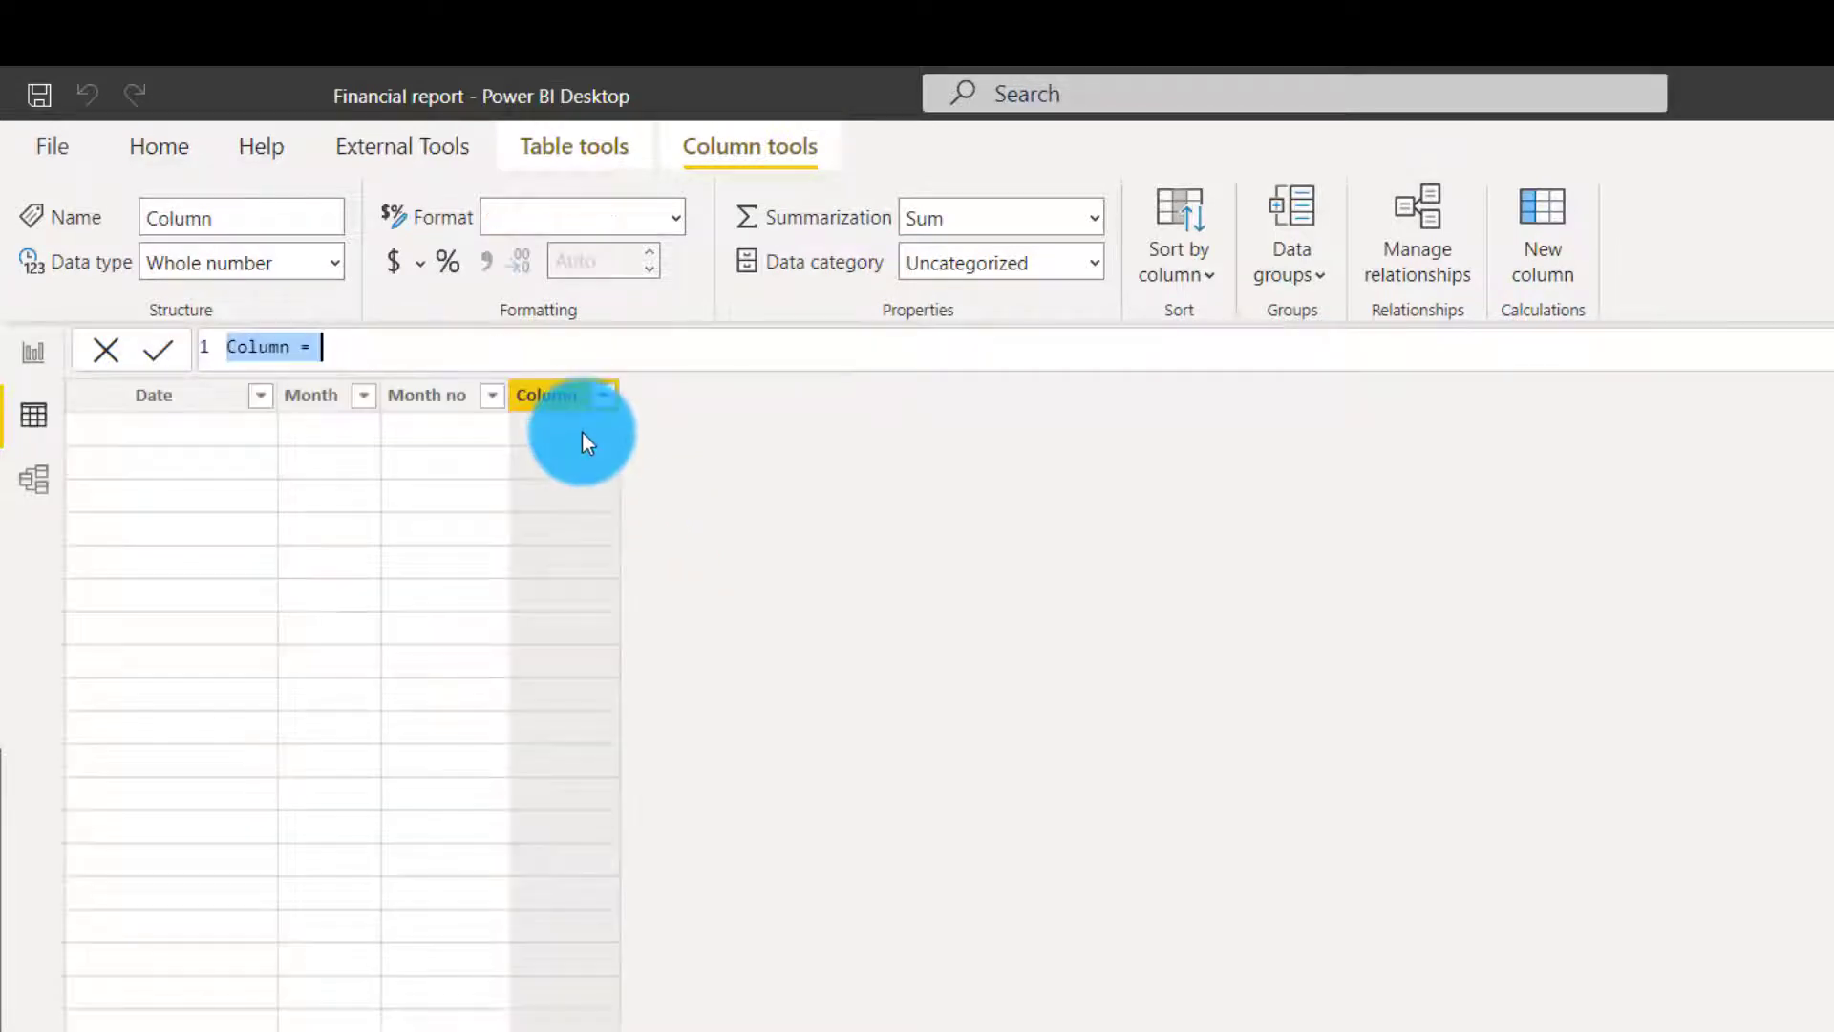
pyautogui.write('Year ')
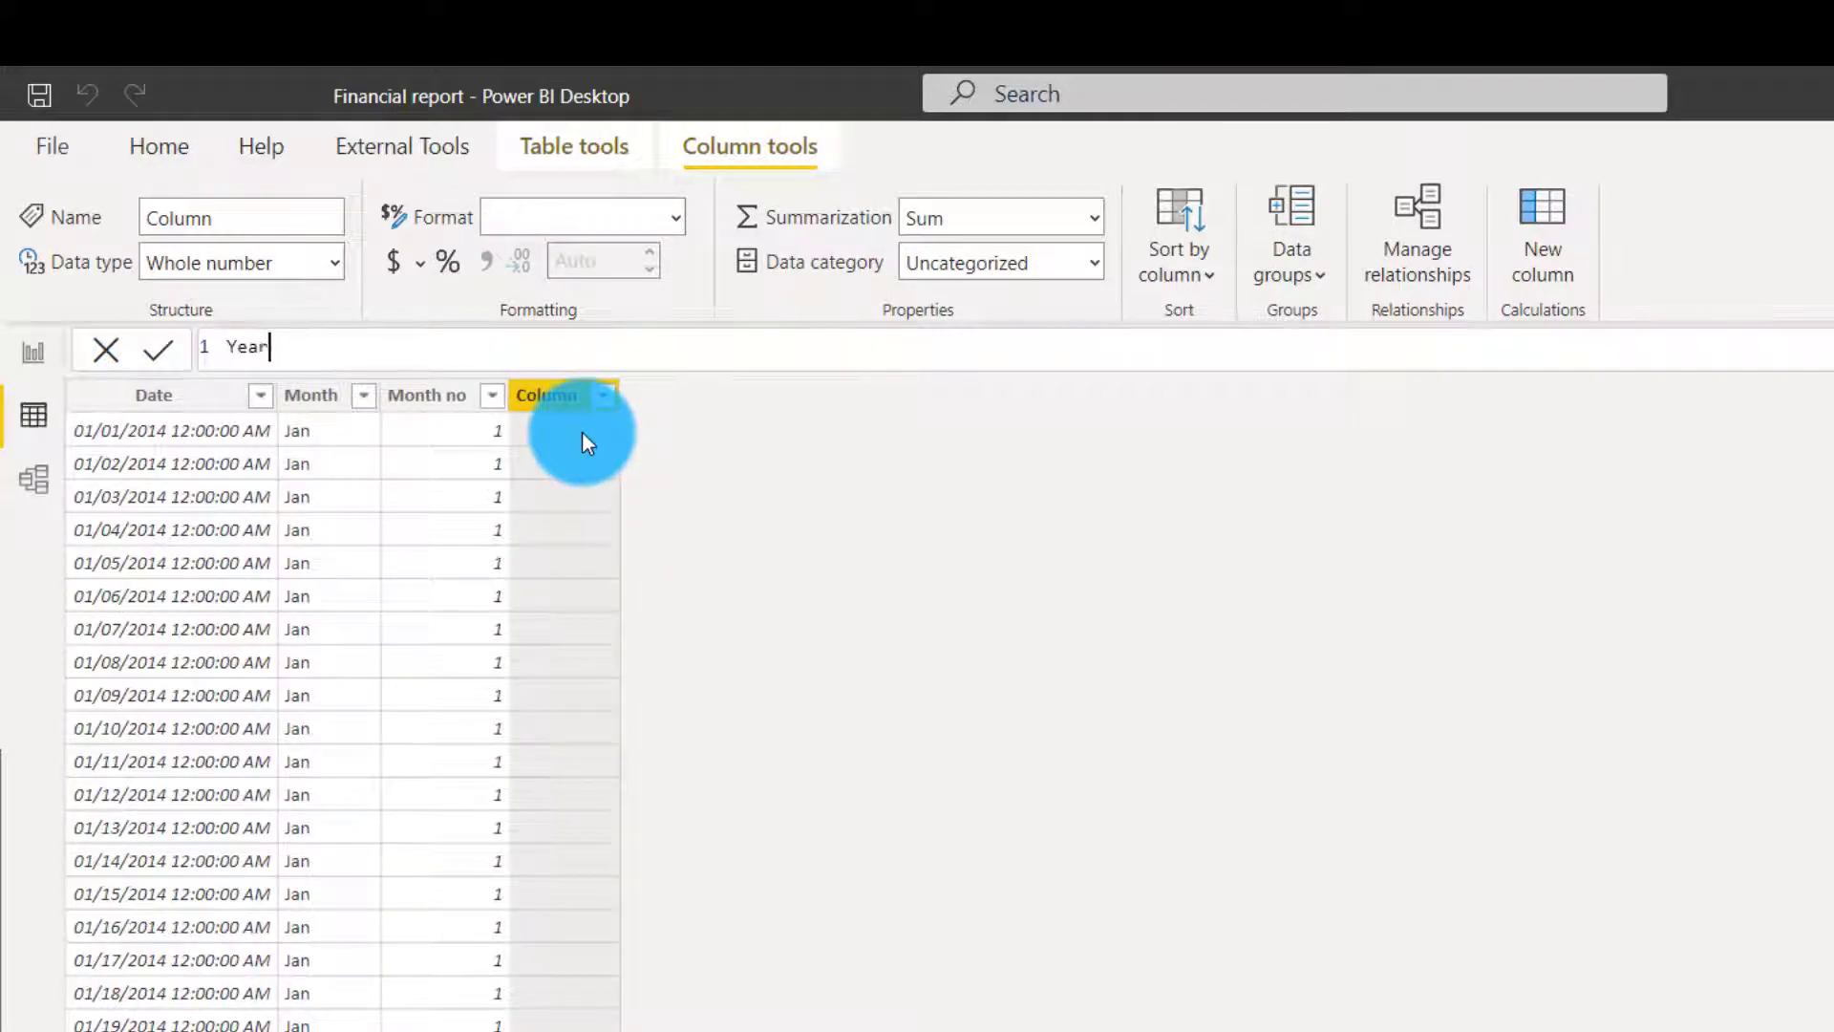
pyautogui.write('= Yea')
pyautogui.press('Tab')
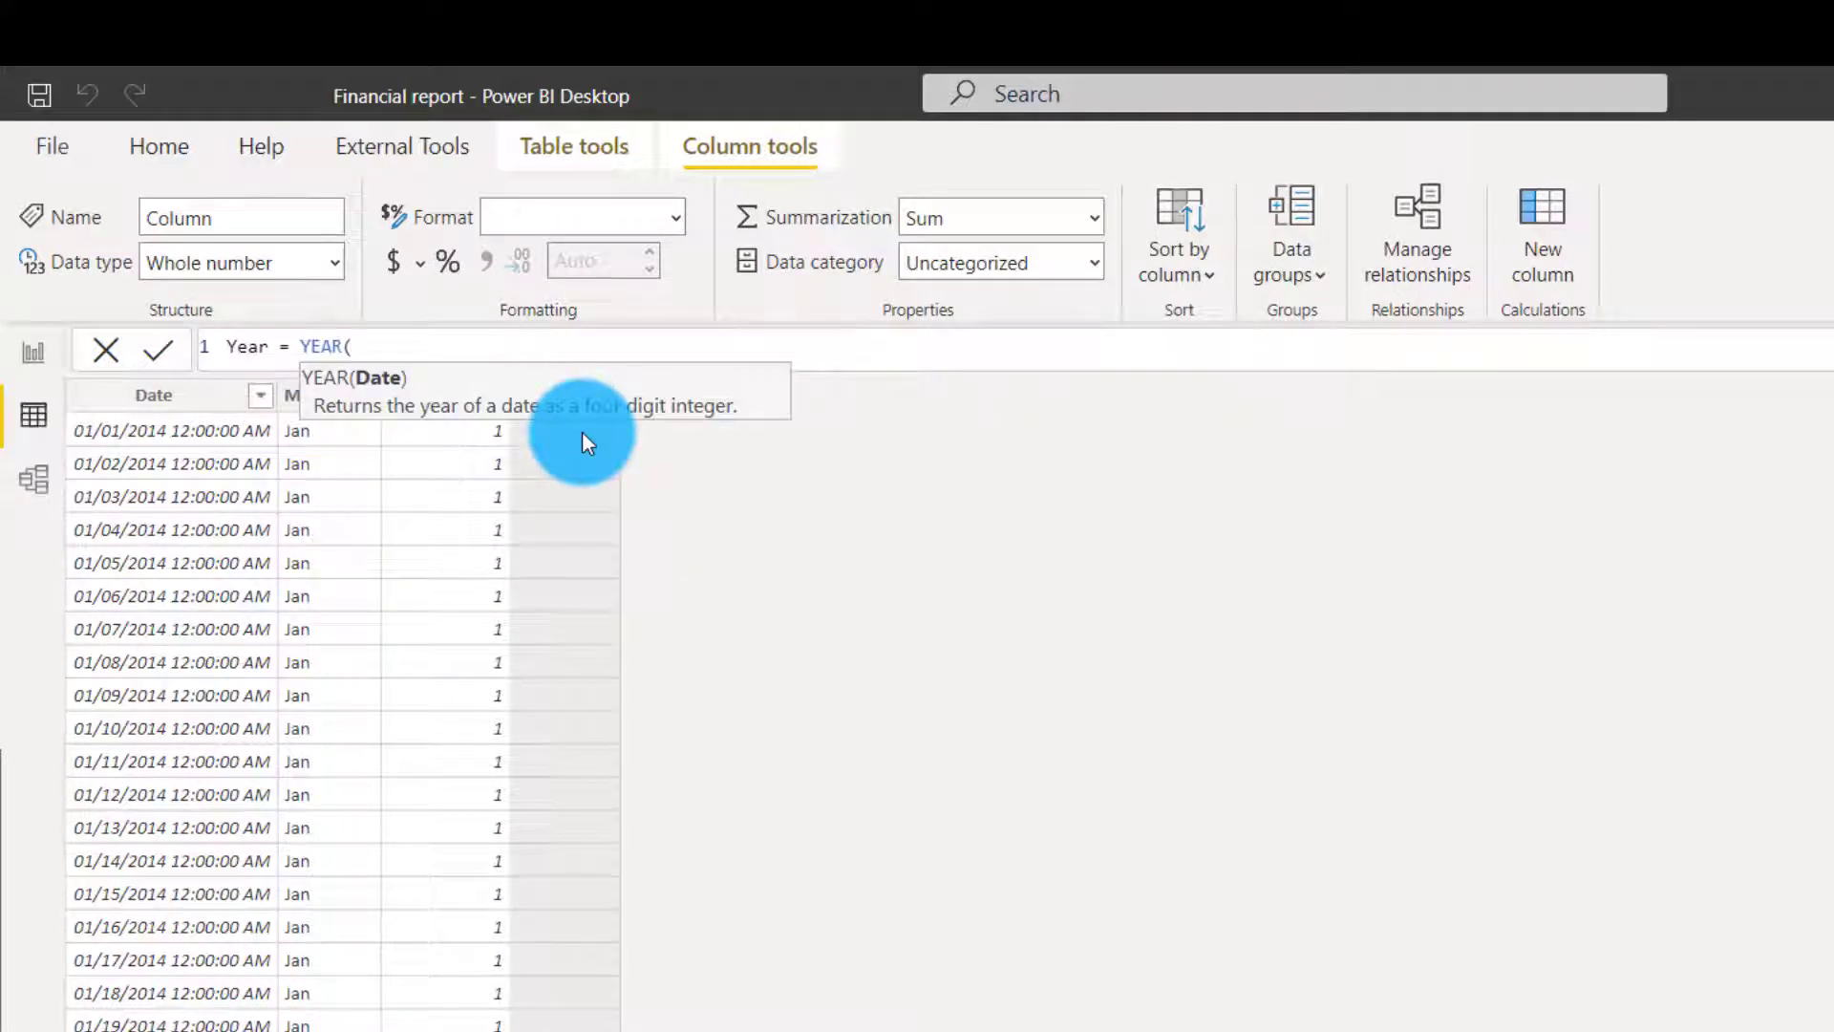
pyautogui.write('dim')
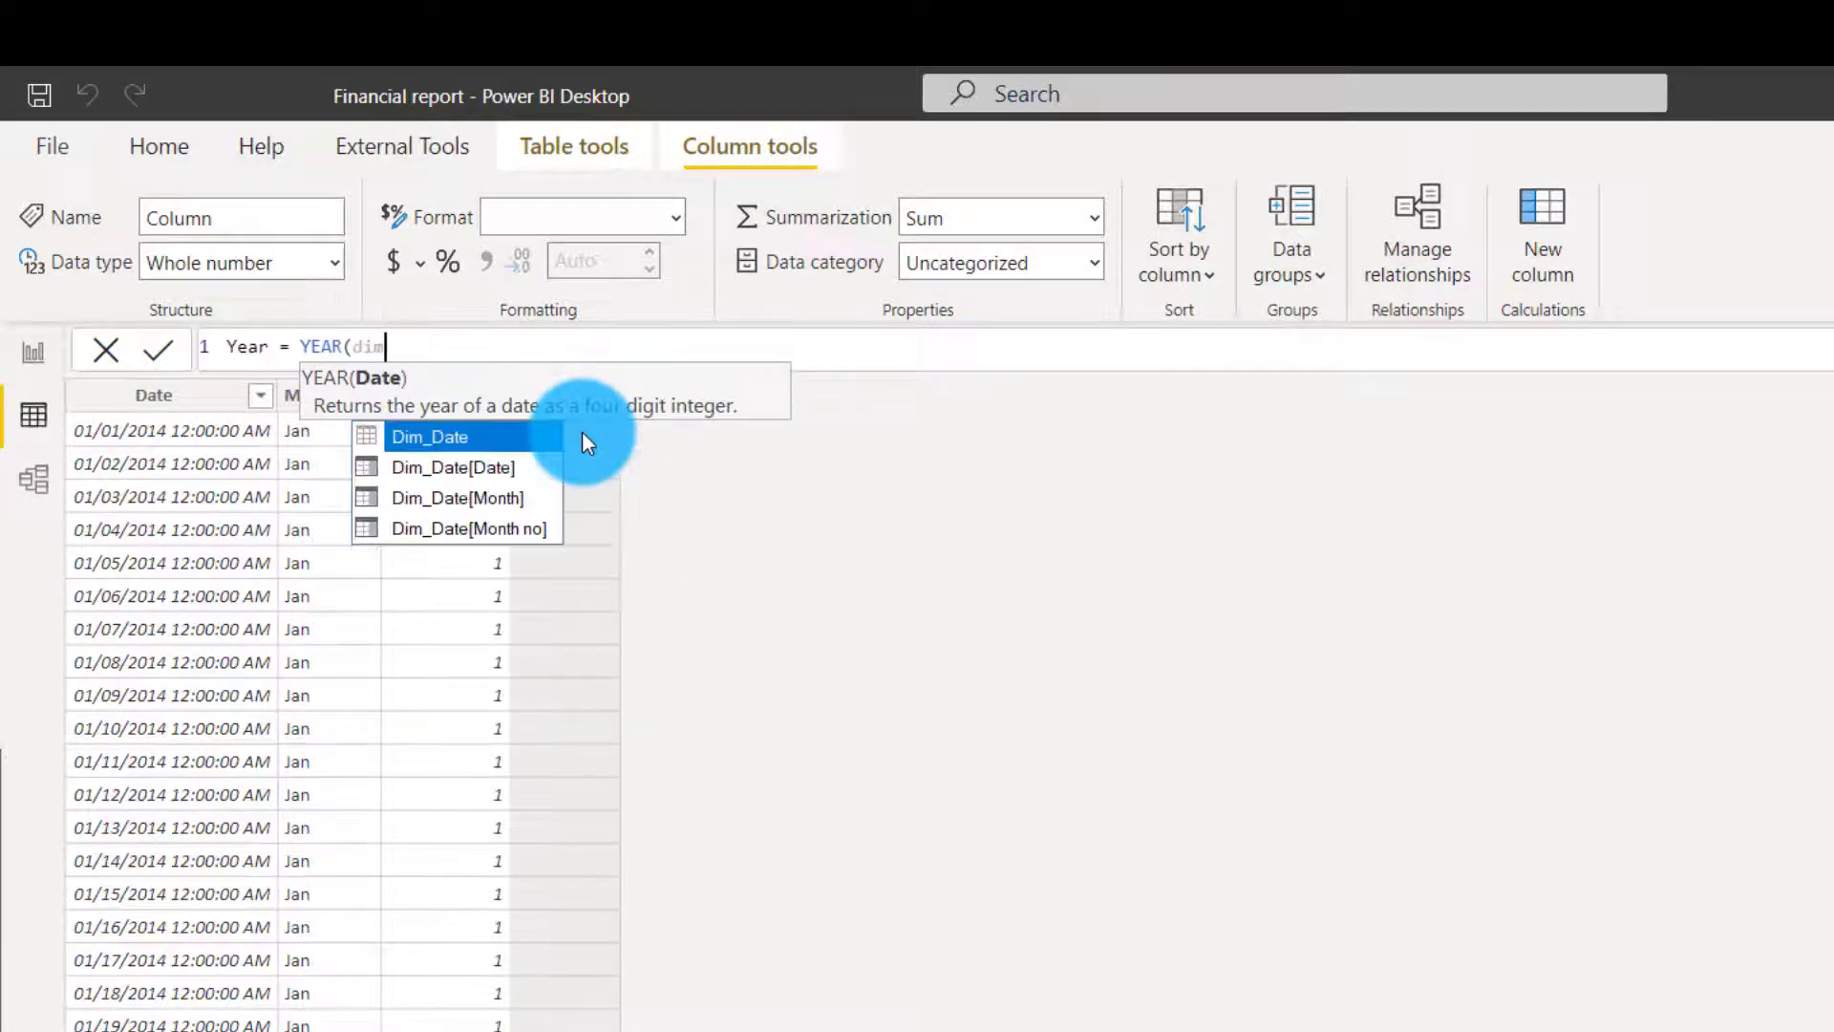
pyautogui.press('Down')
pyautogui.press('Tab')
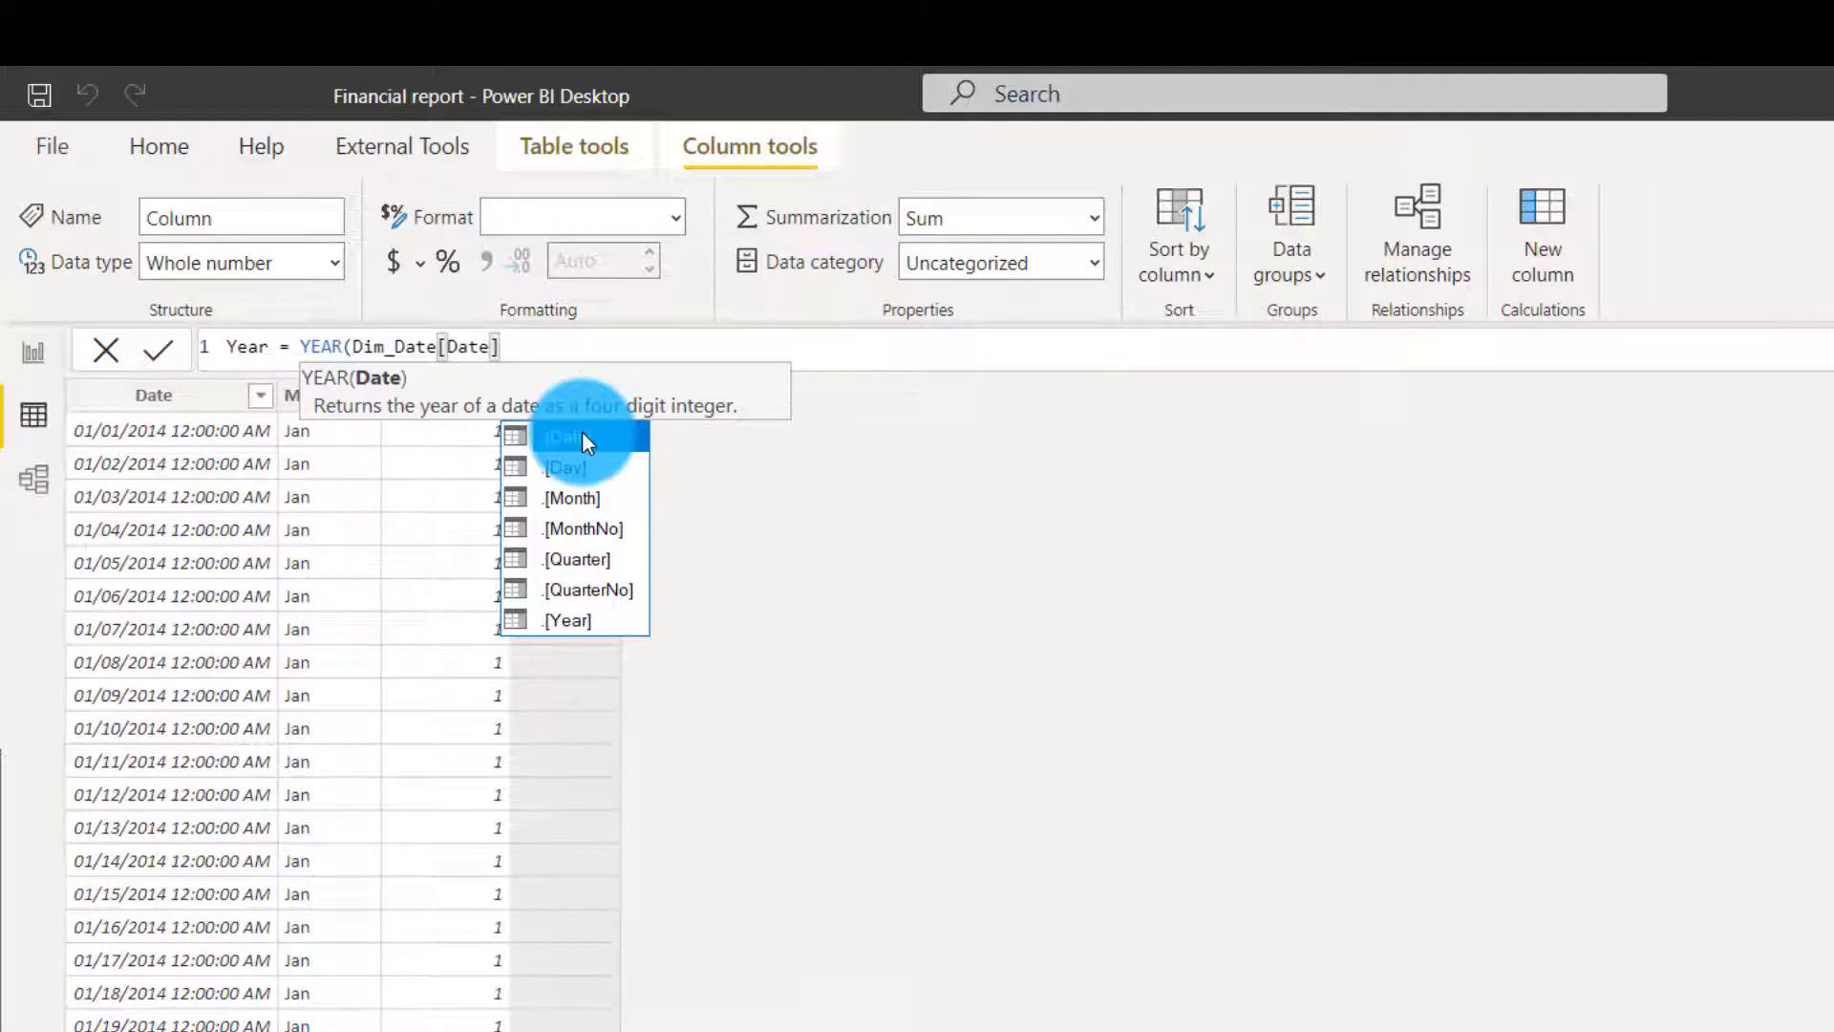
pyautogui.press('BackSpace')
pyautogui.press('BackSpace')
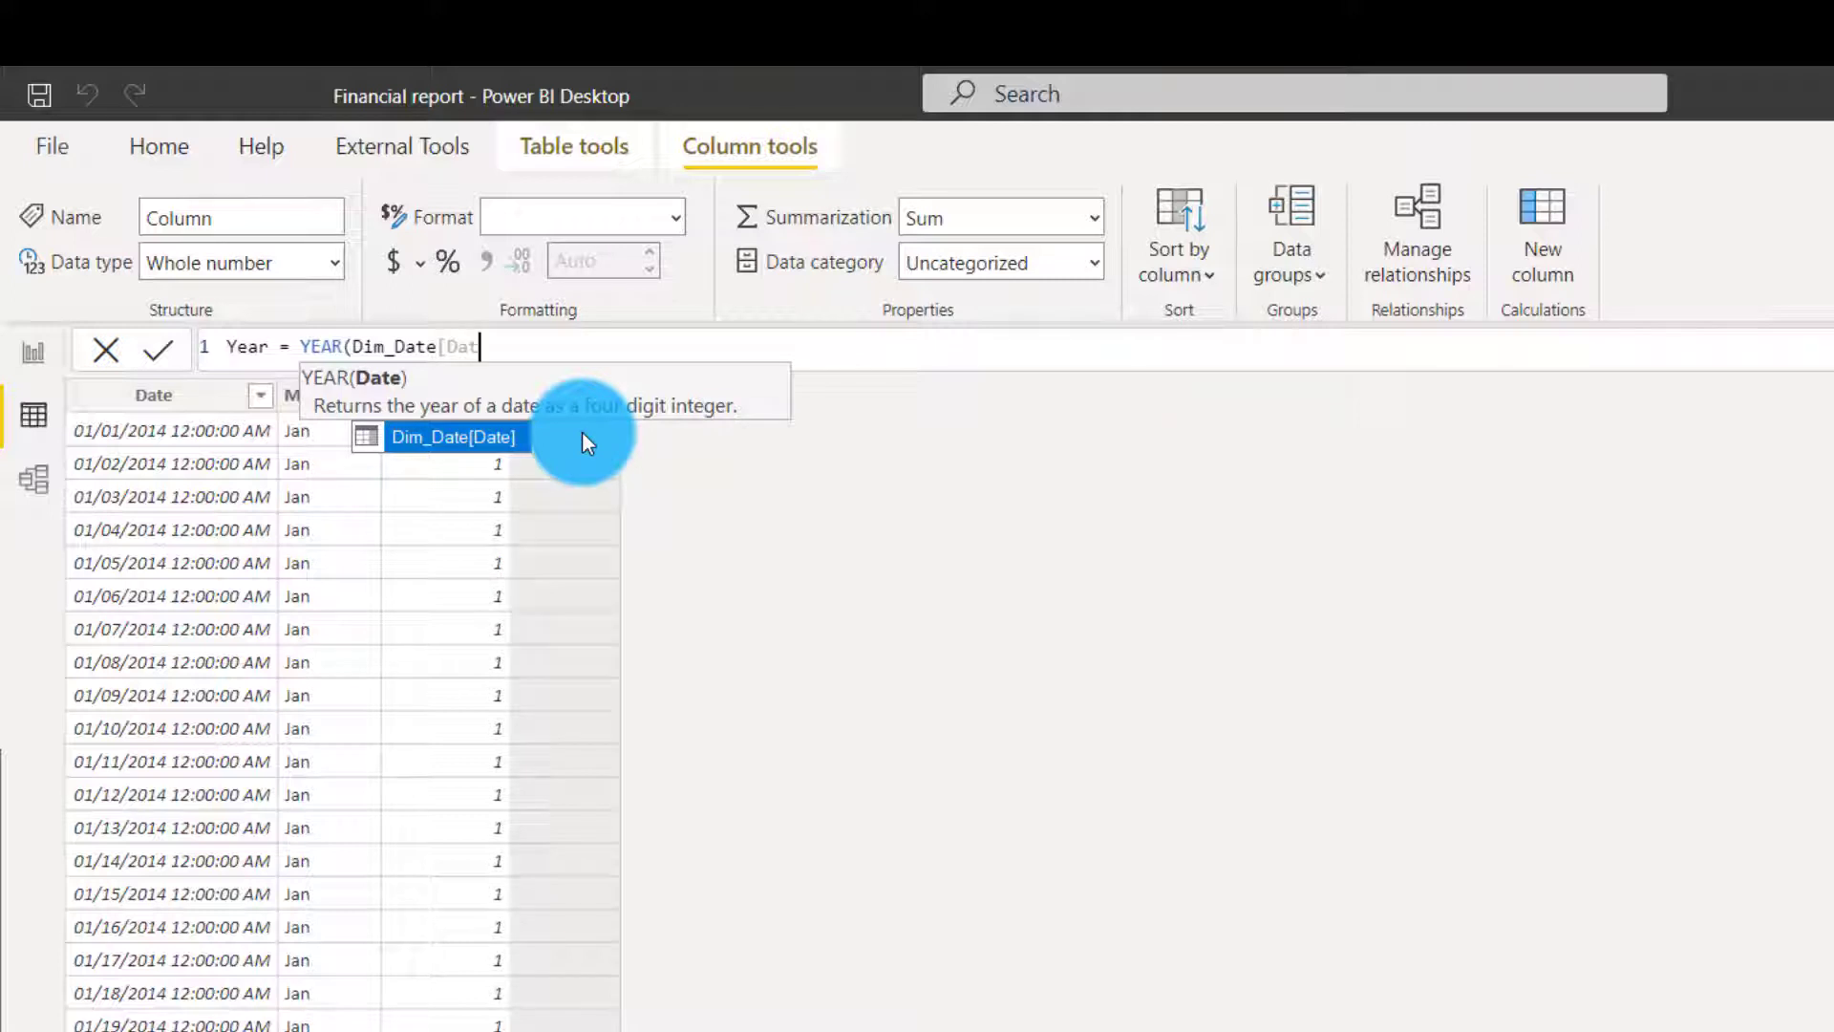
pyautogui.press('Tab')
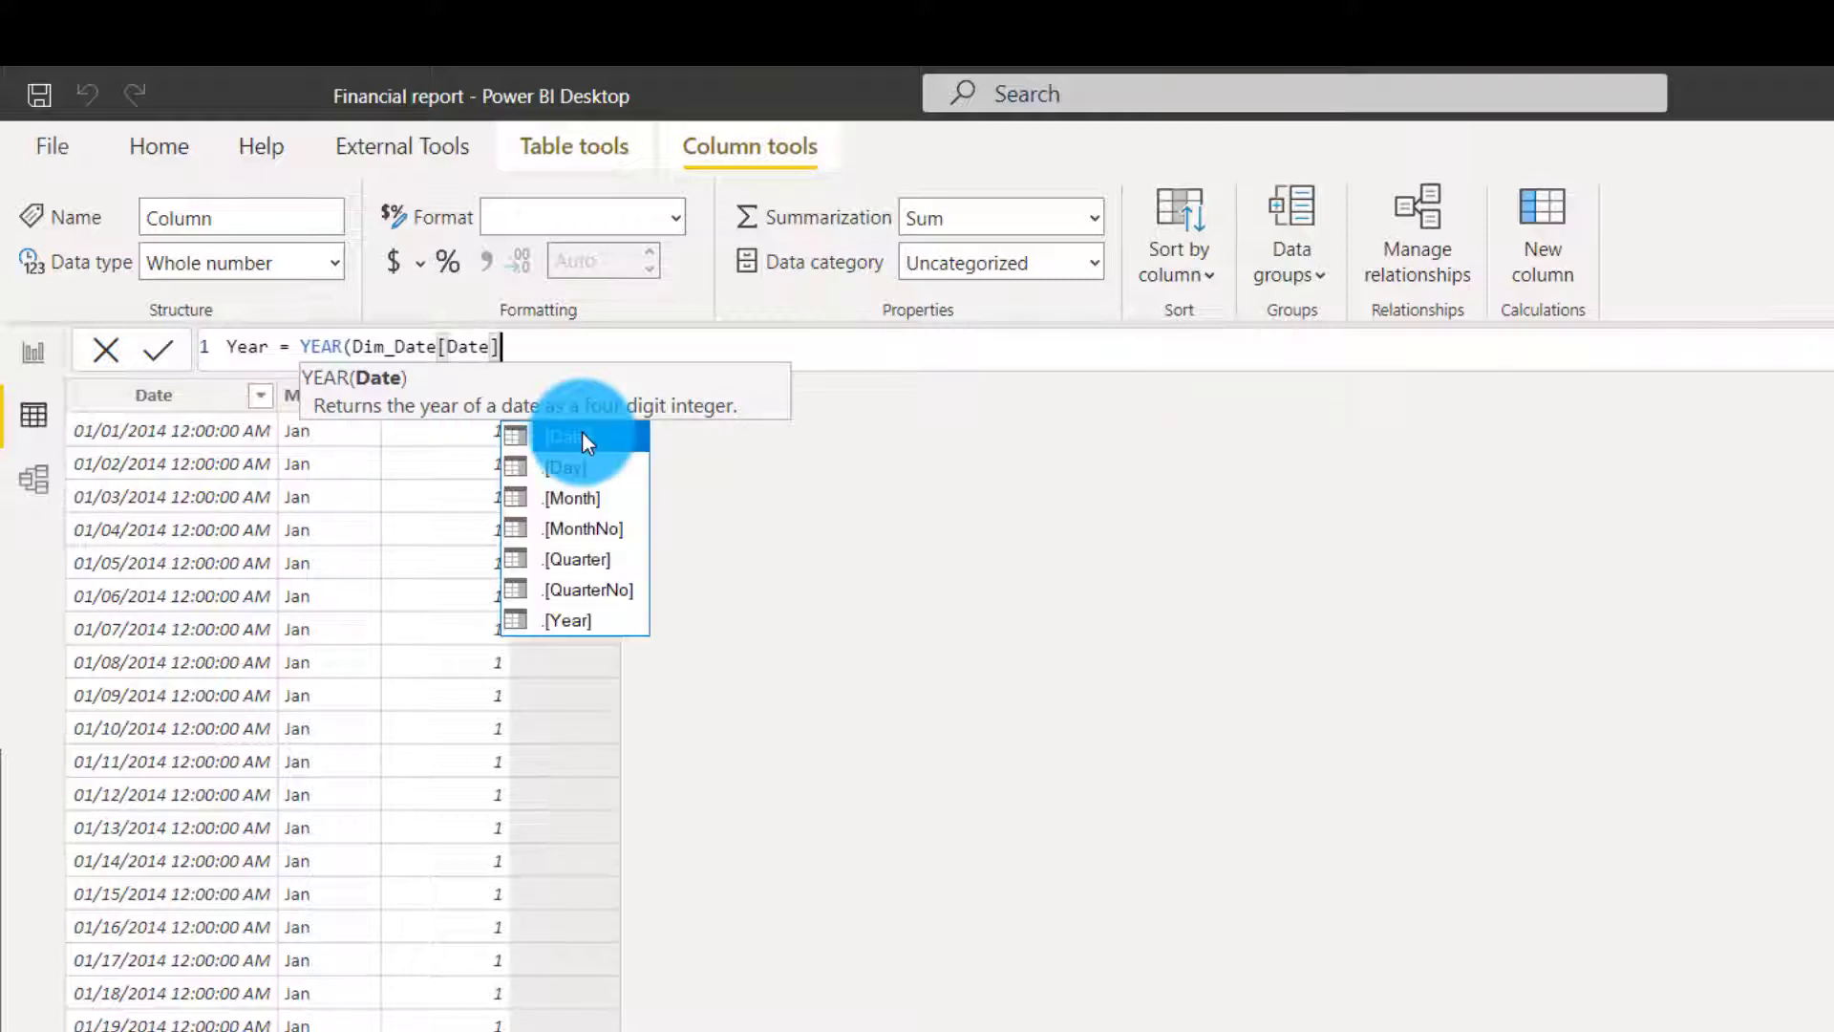
pyautogui.write(')')
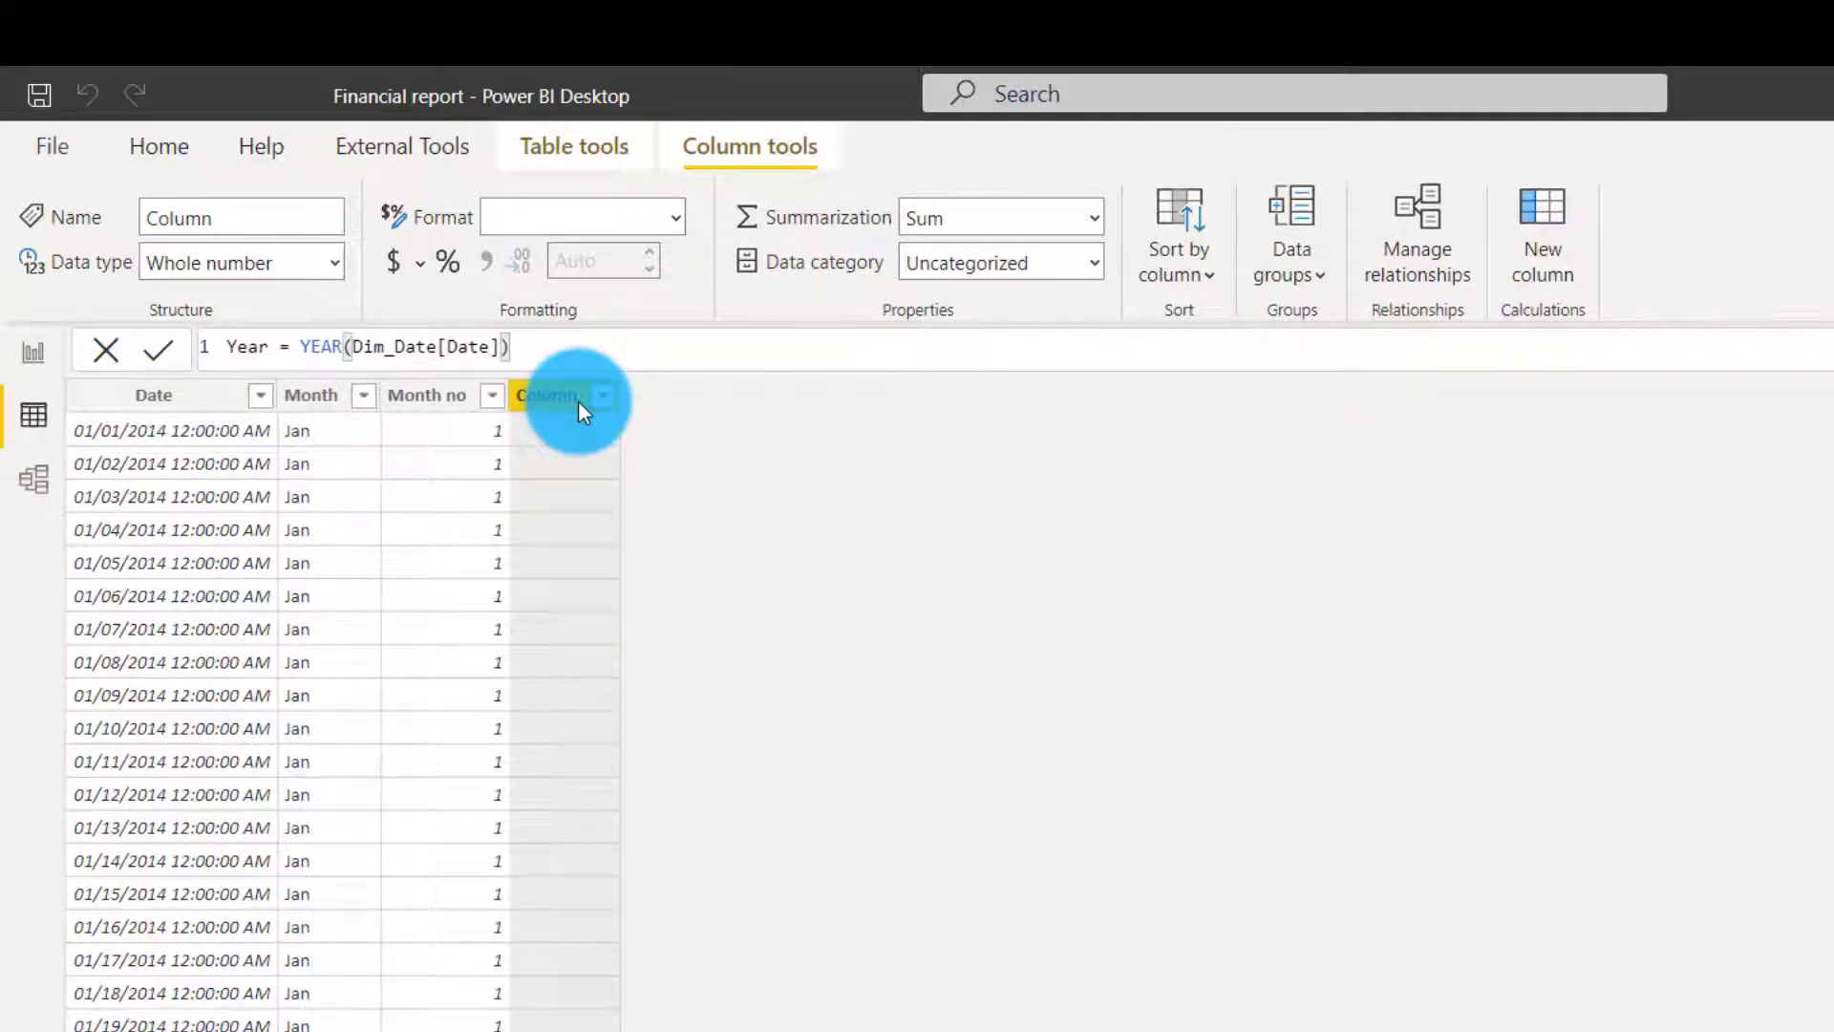
pyautogui.press('Return')
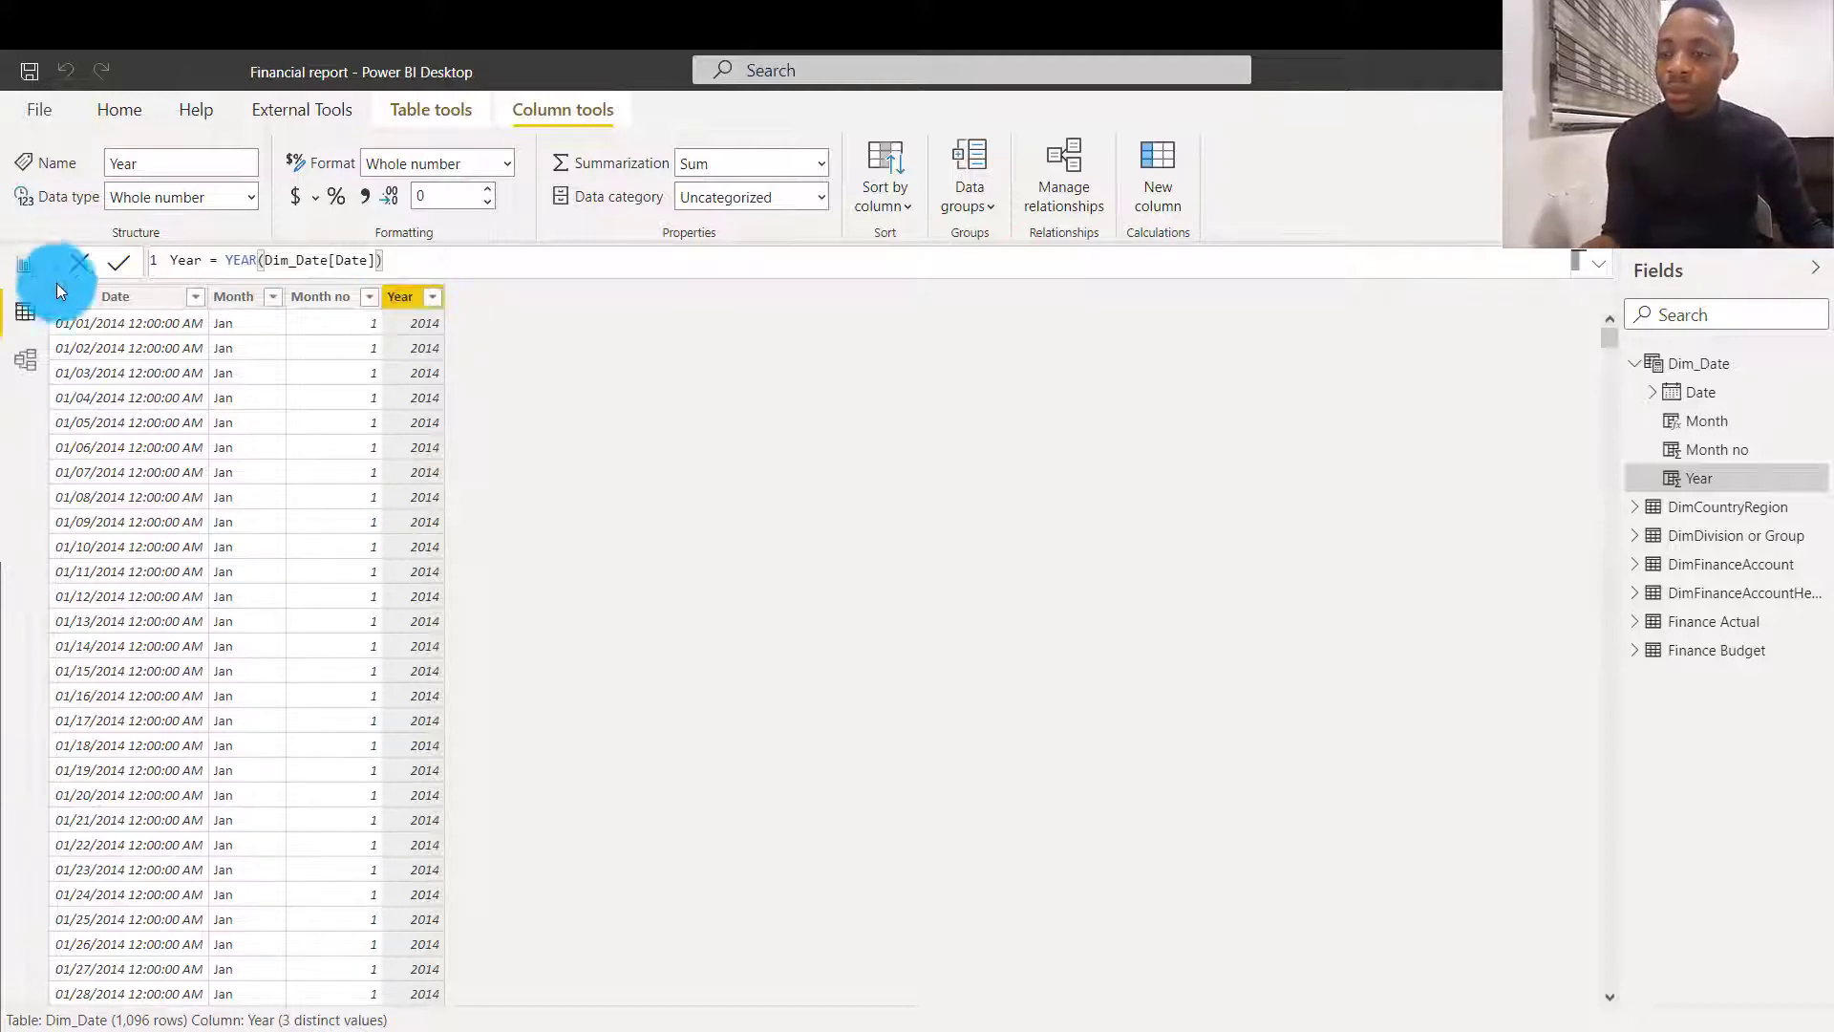
# Format the Date column of Dim_Date as 14-Mar-01 (dd-mmm-yy)
pyautogui.click(124, 307)
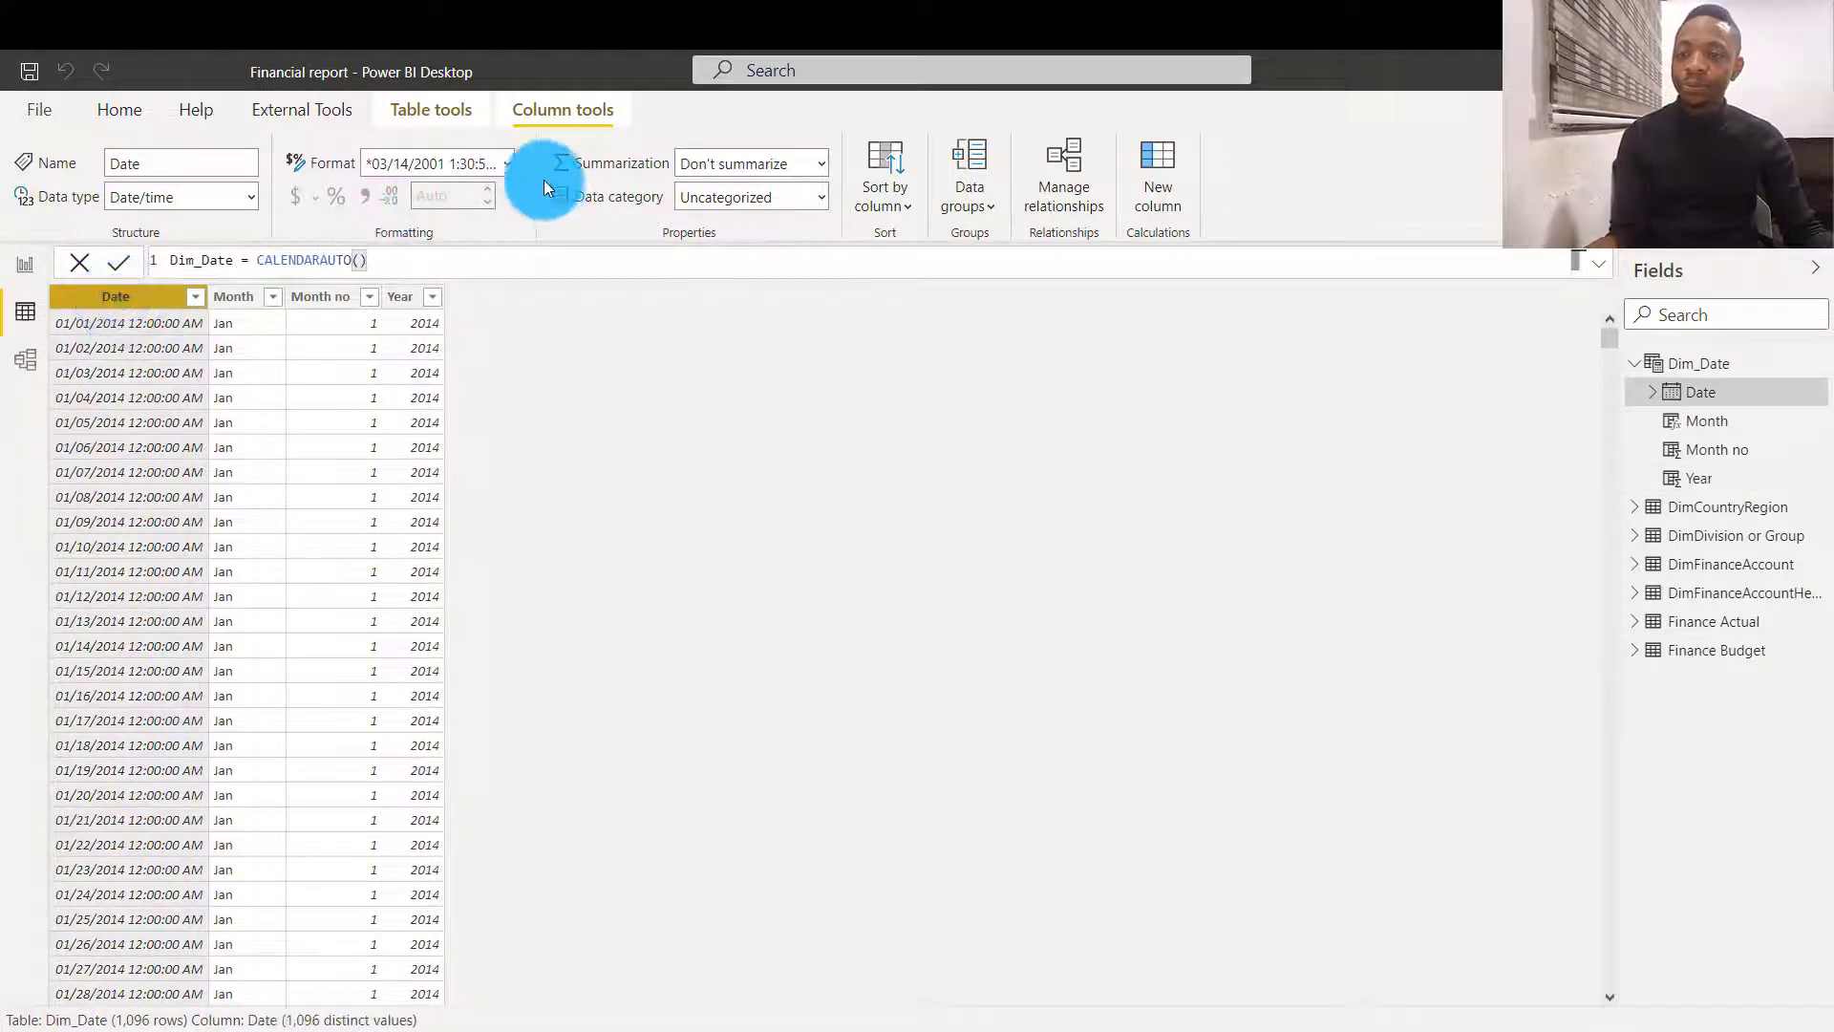
pyautogui.click(506, 163)
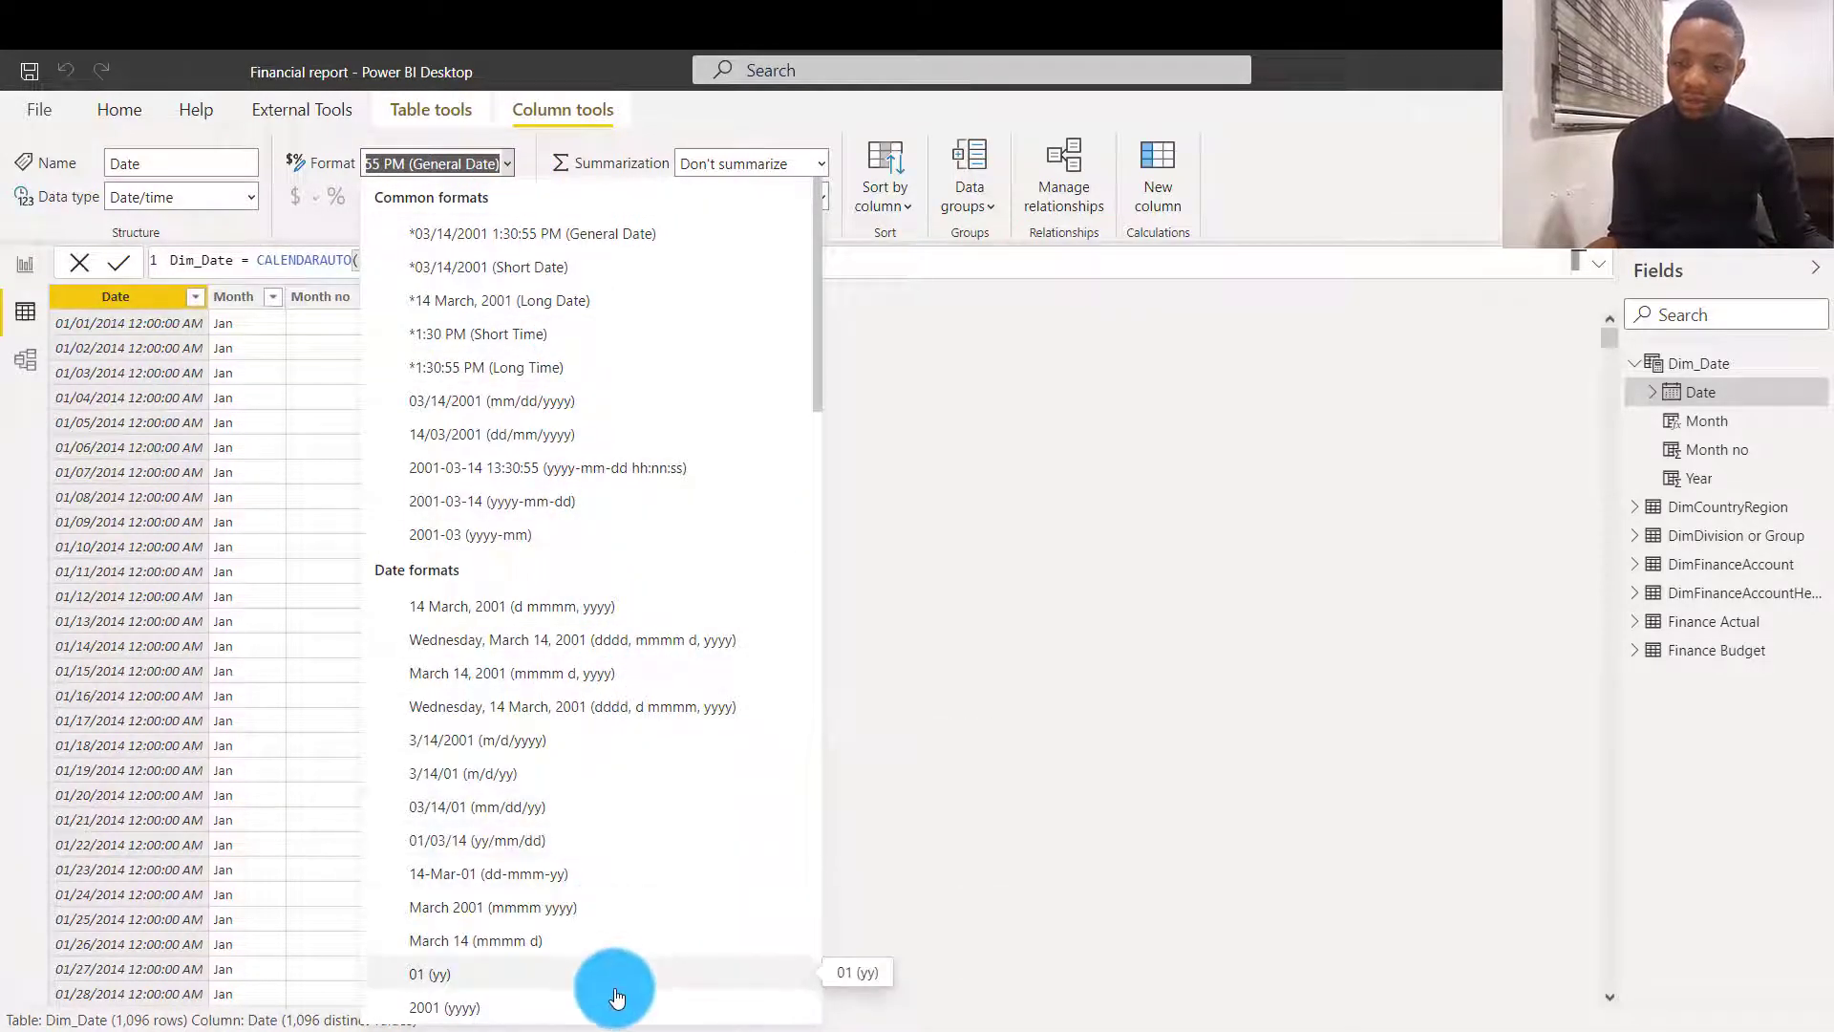
pyautogui.click(653, 887)
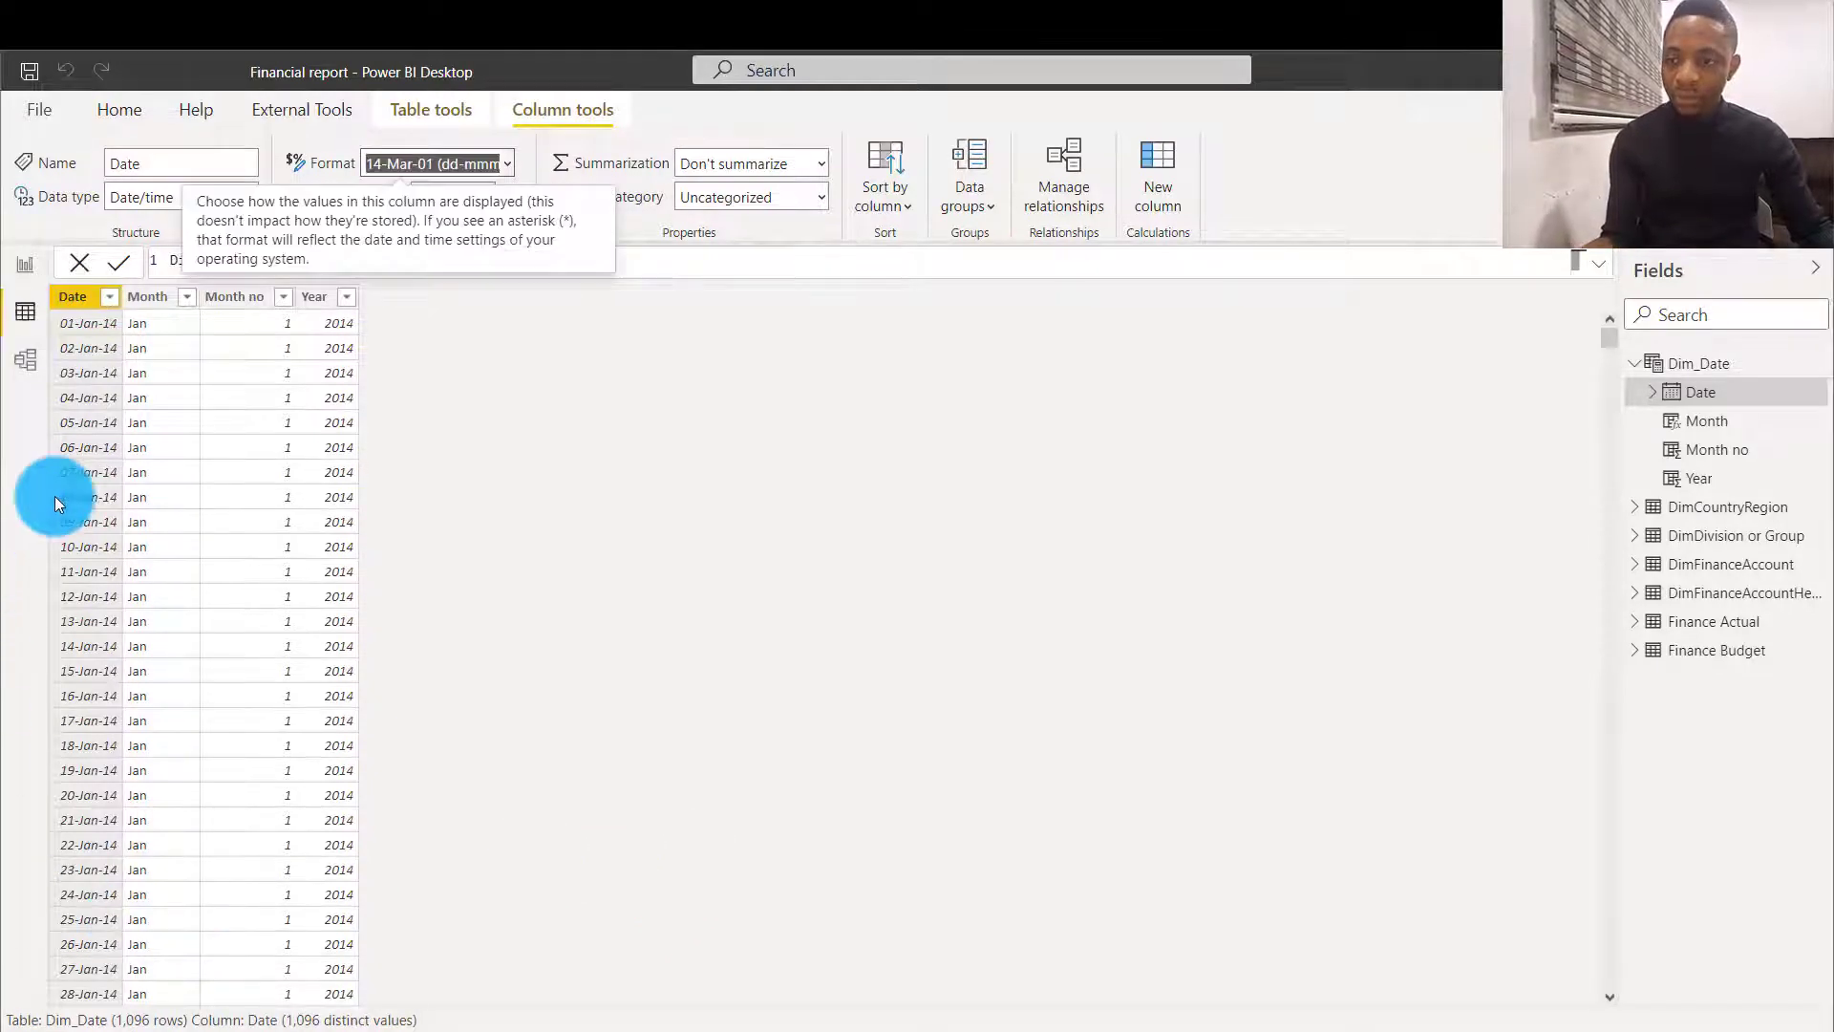
# In the model diagram, delete the FinanceAccountid relationship between Finance Budget and DimFinanceAccount
pyautogui.click(23, 368)
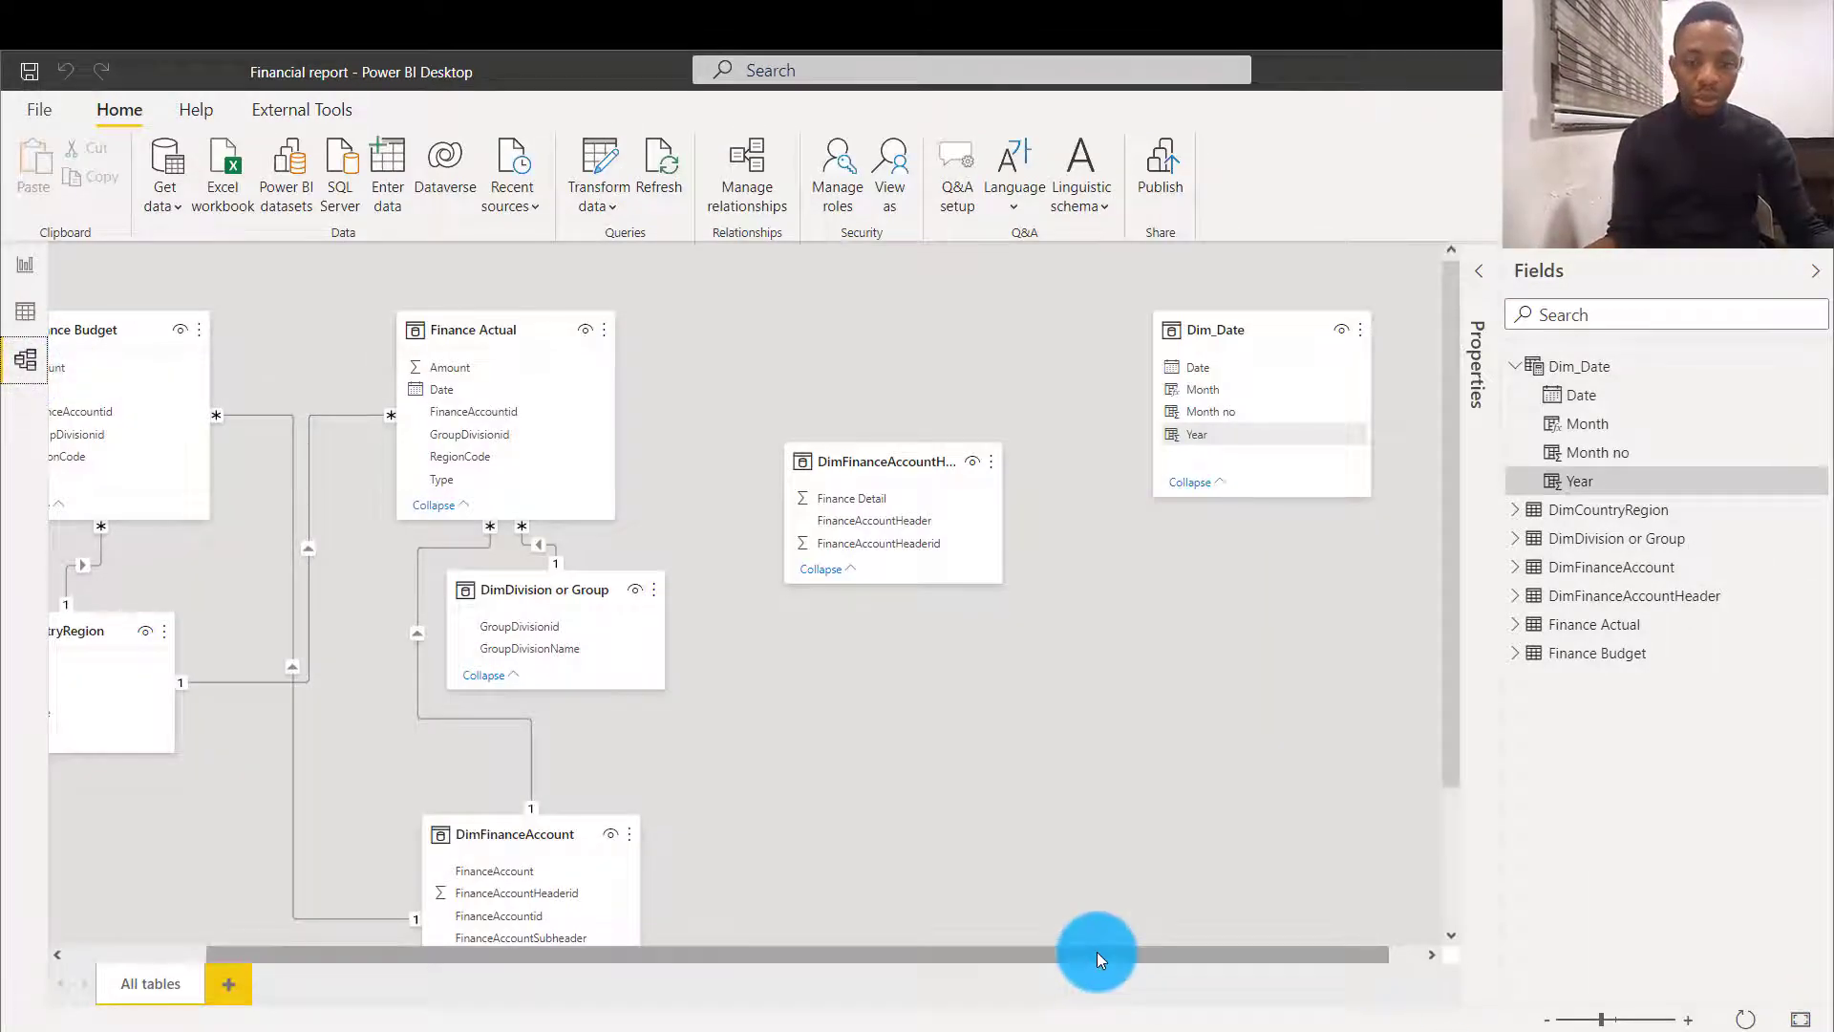
pyautogui.moveTo(1097, 952); pyautogui.dragTo(807, 951)
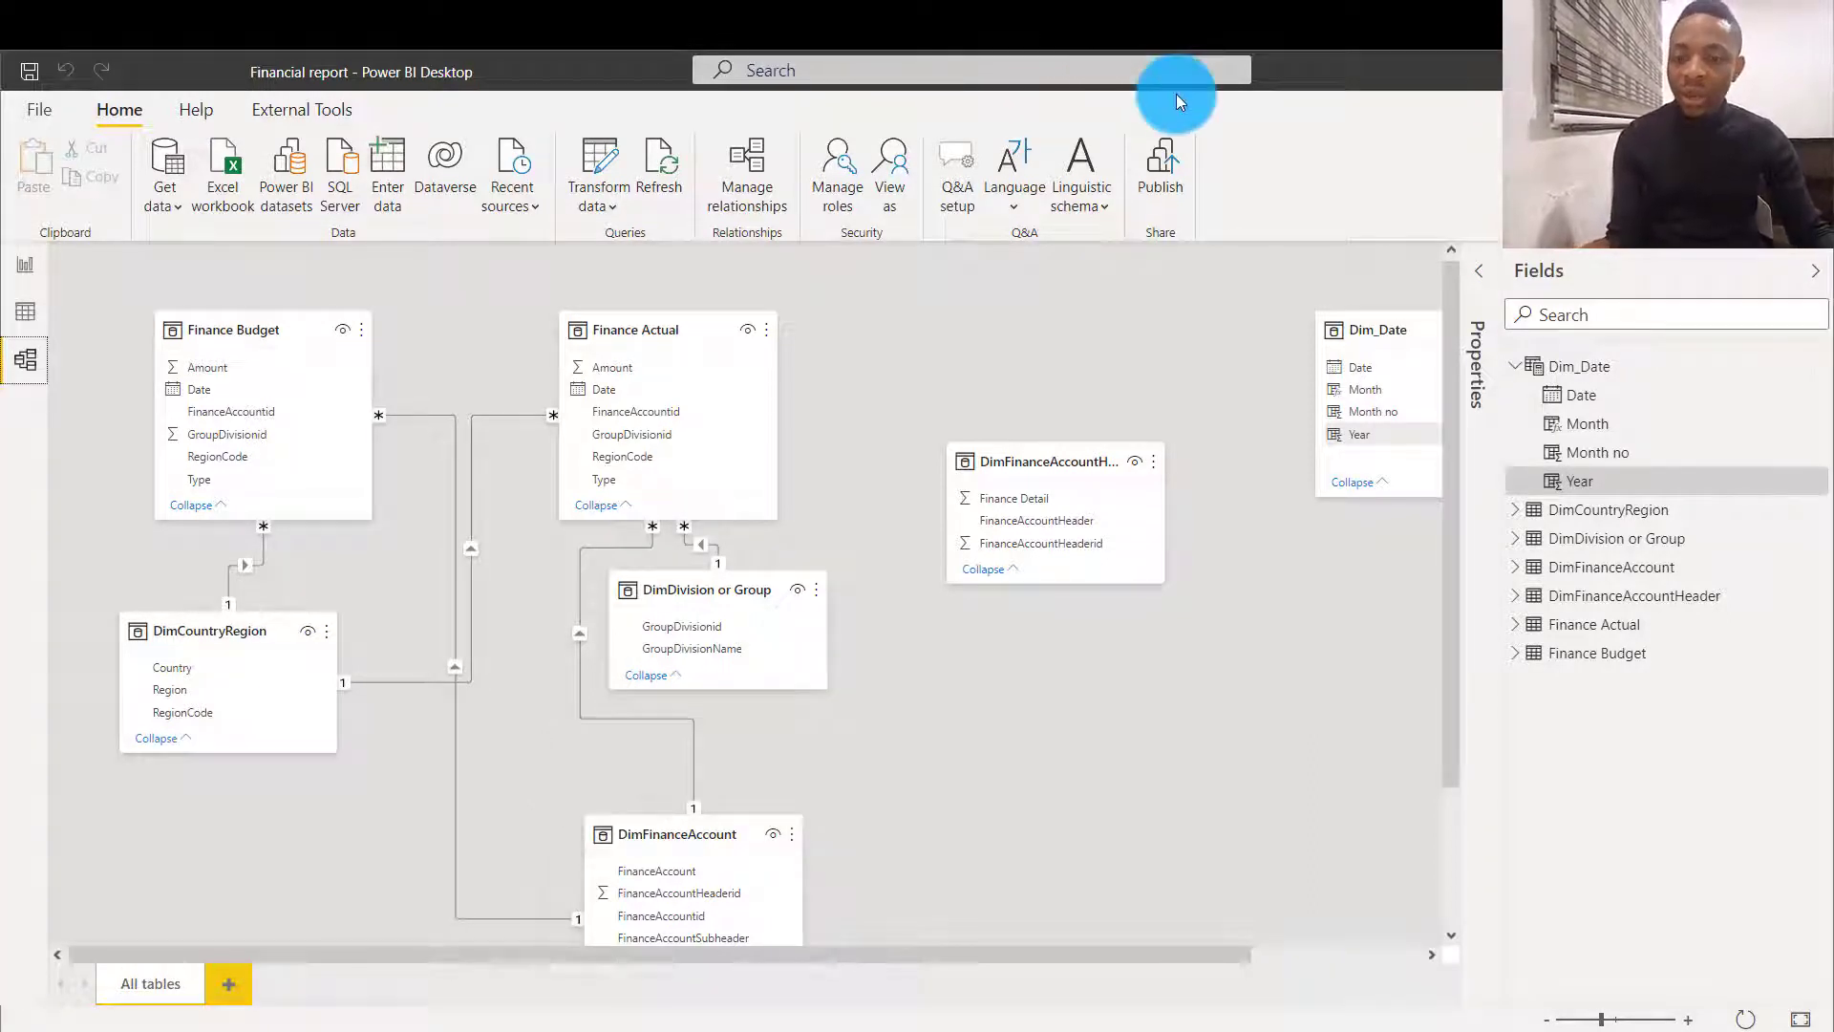
pyautogui.click(461, 467)
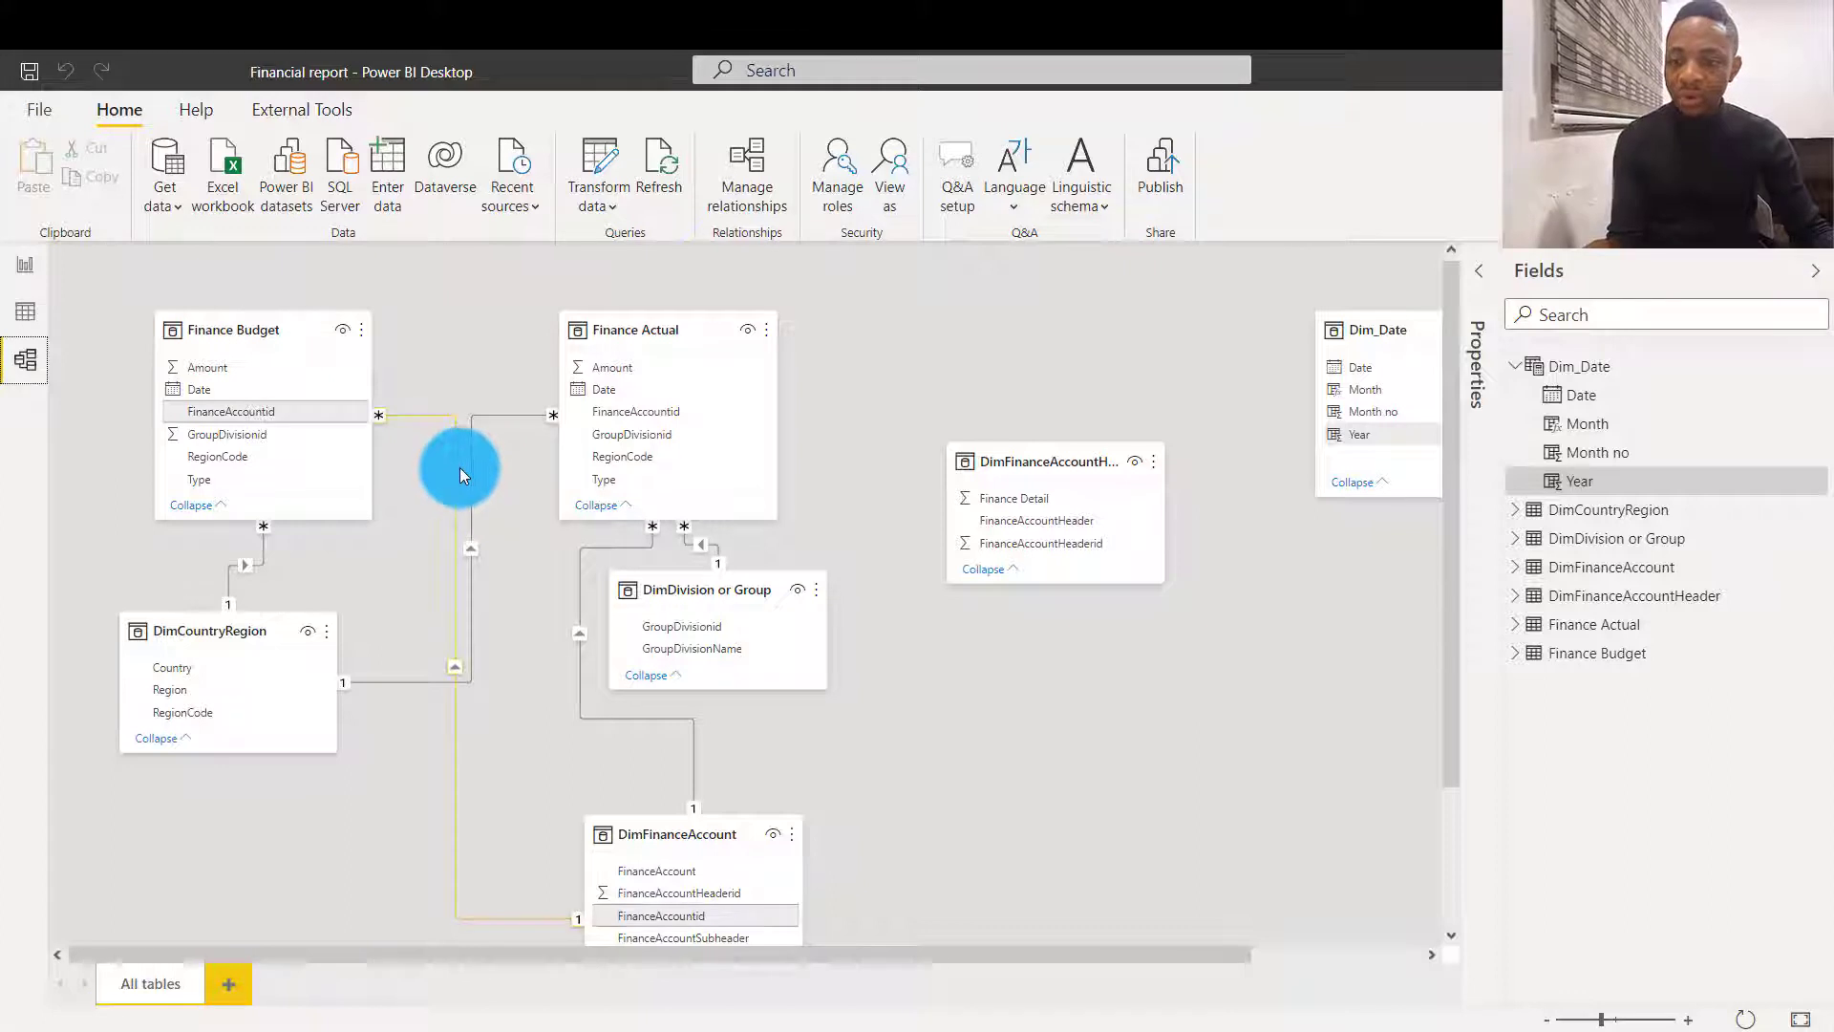
pyautogui.rightClick(457, 467)
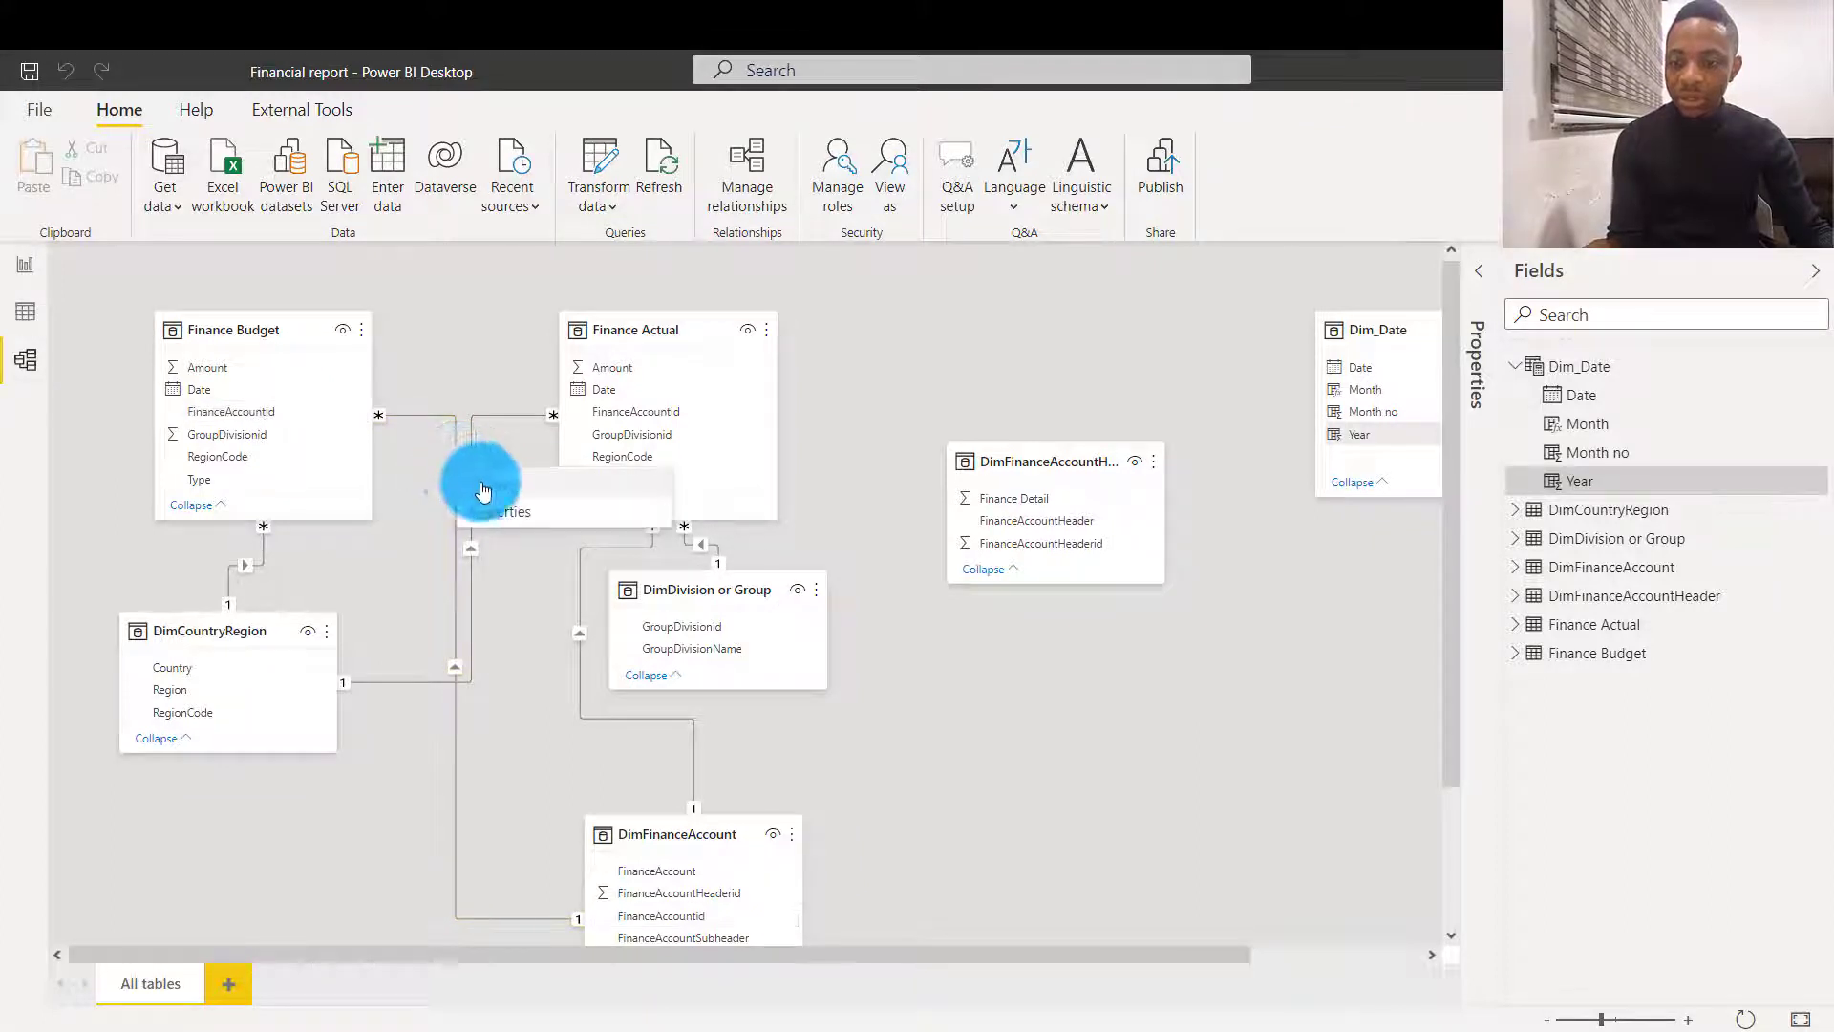
pyautogui.click(482, 487)
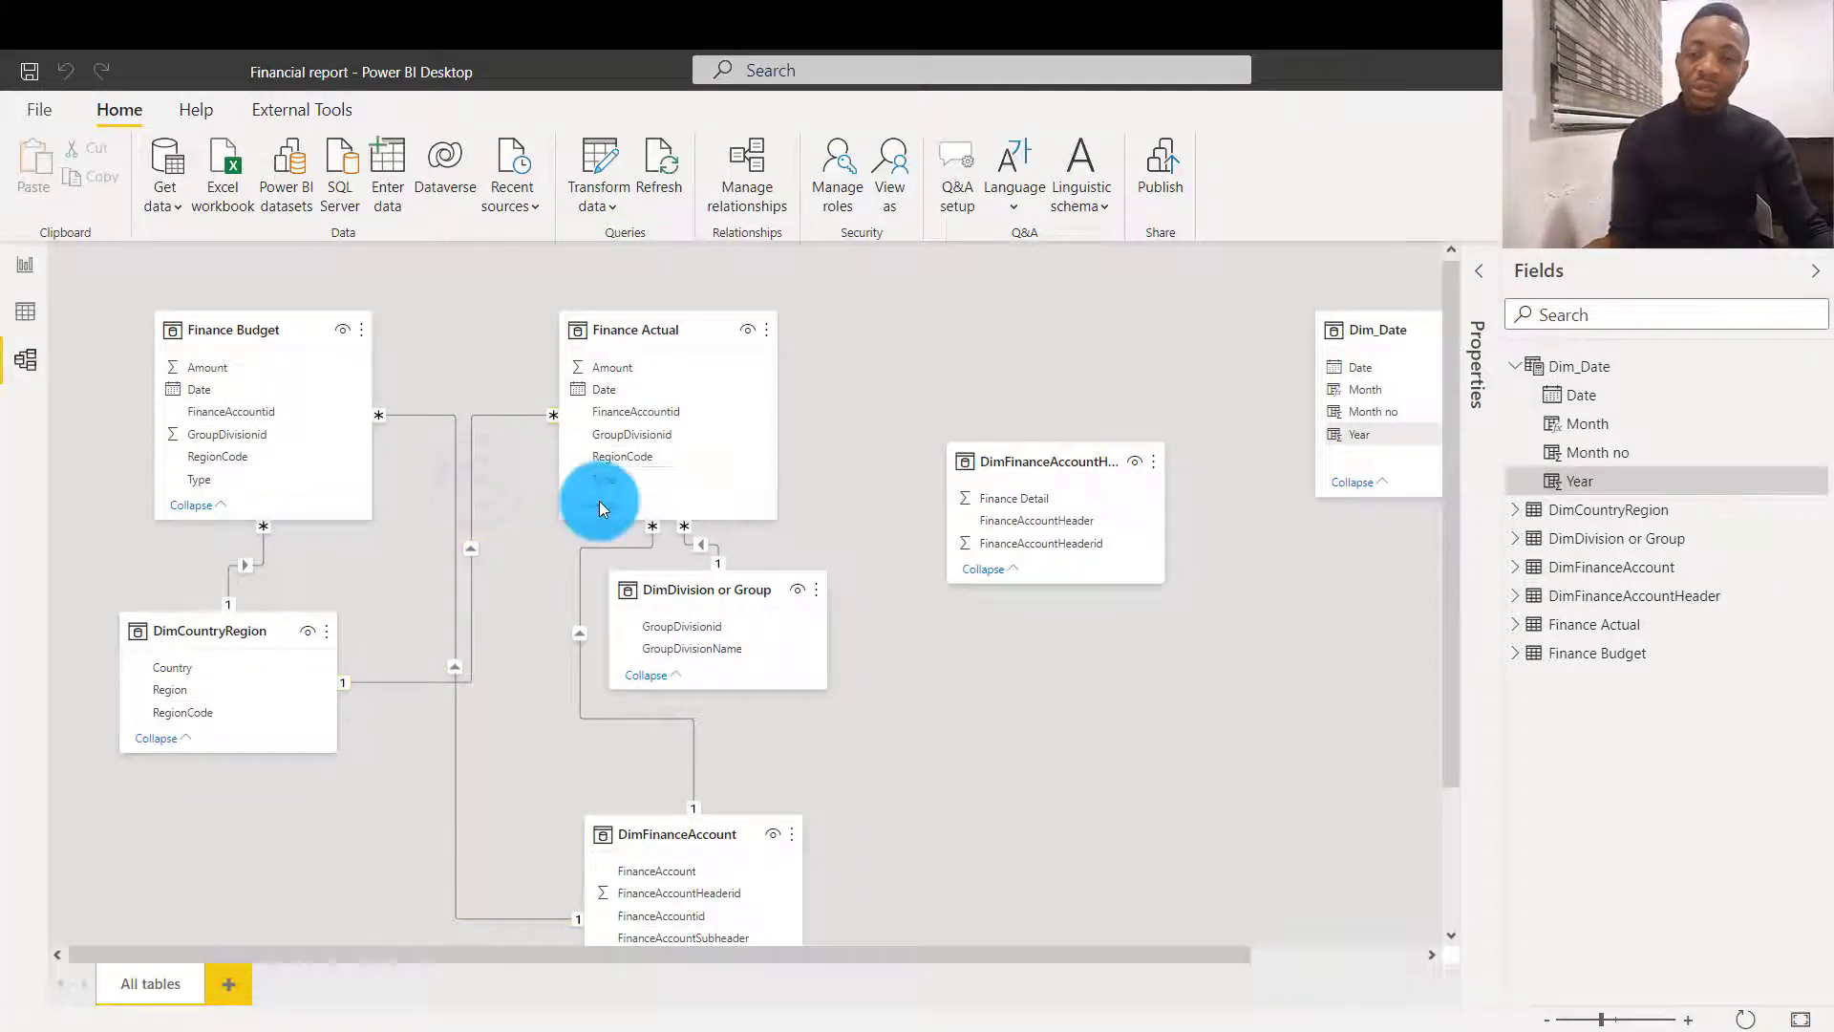
pyautogui.click(1047, 593)
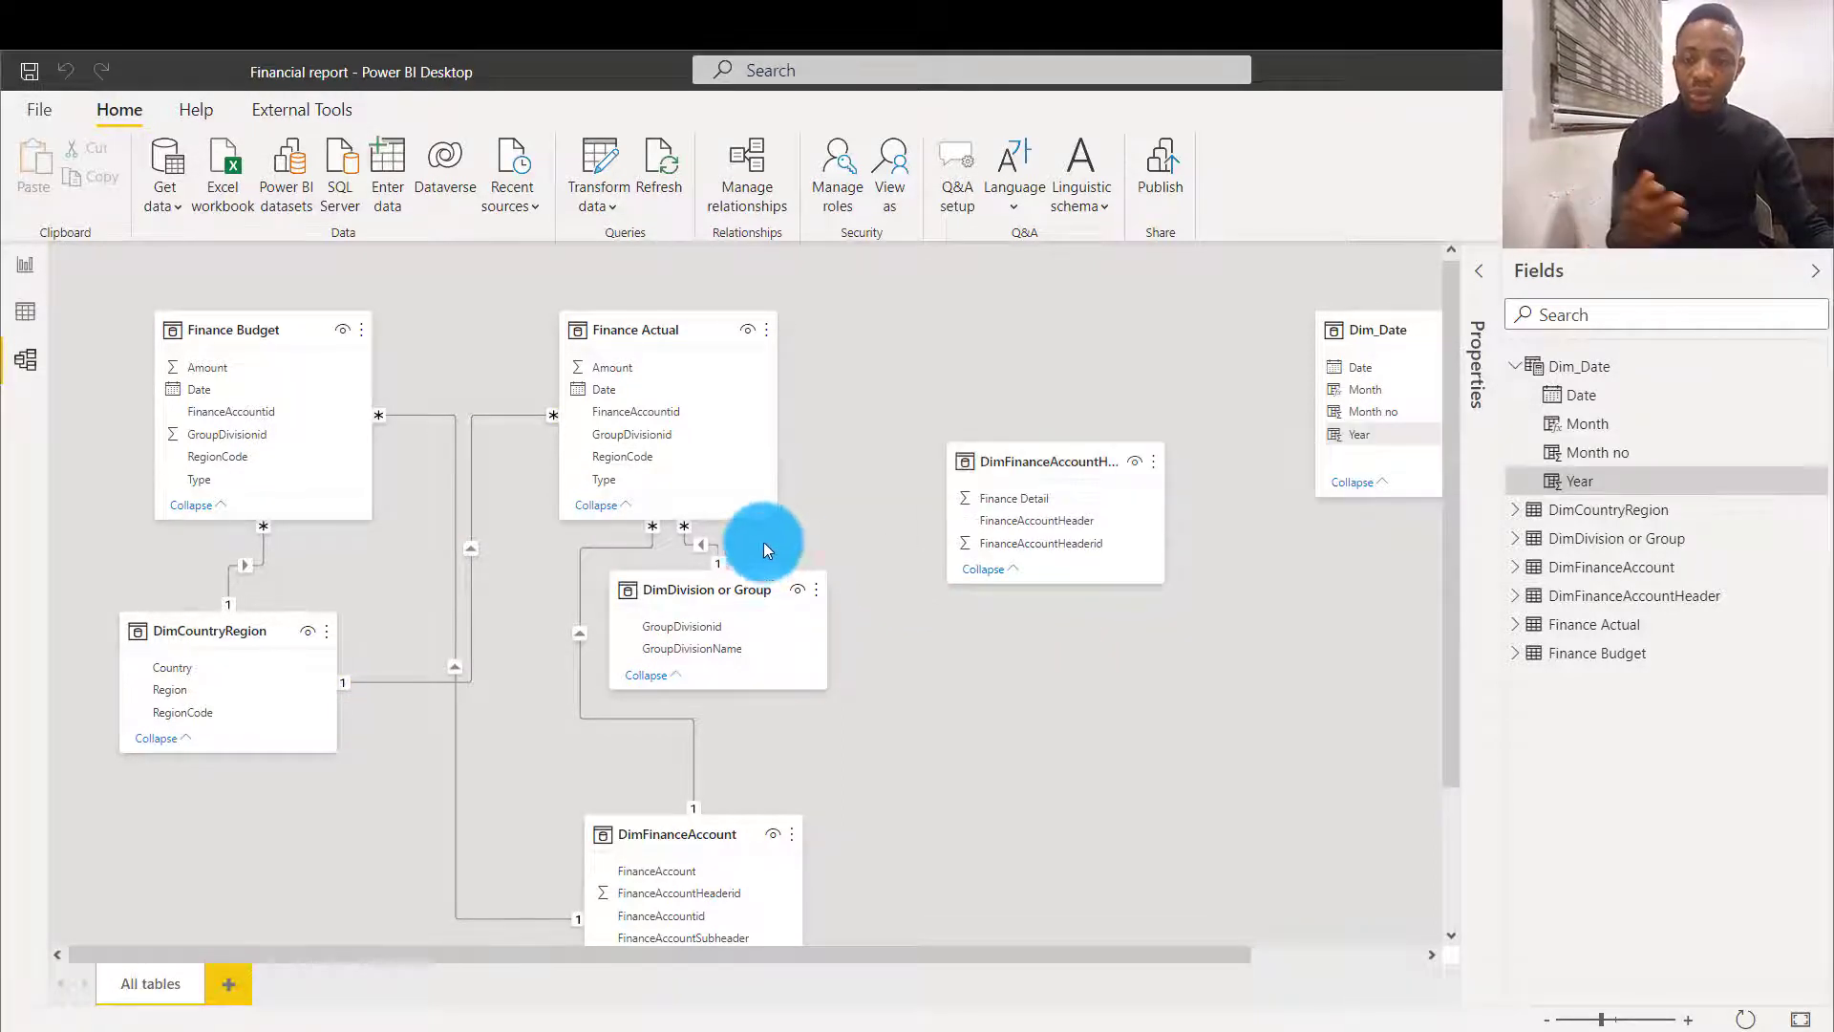
# Deactivate all four remaining relationships of Finance Actual and Finance Budget in the relationship manager and return to the diagram
pyautogui.hscroll(2, 843, 501)
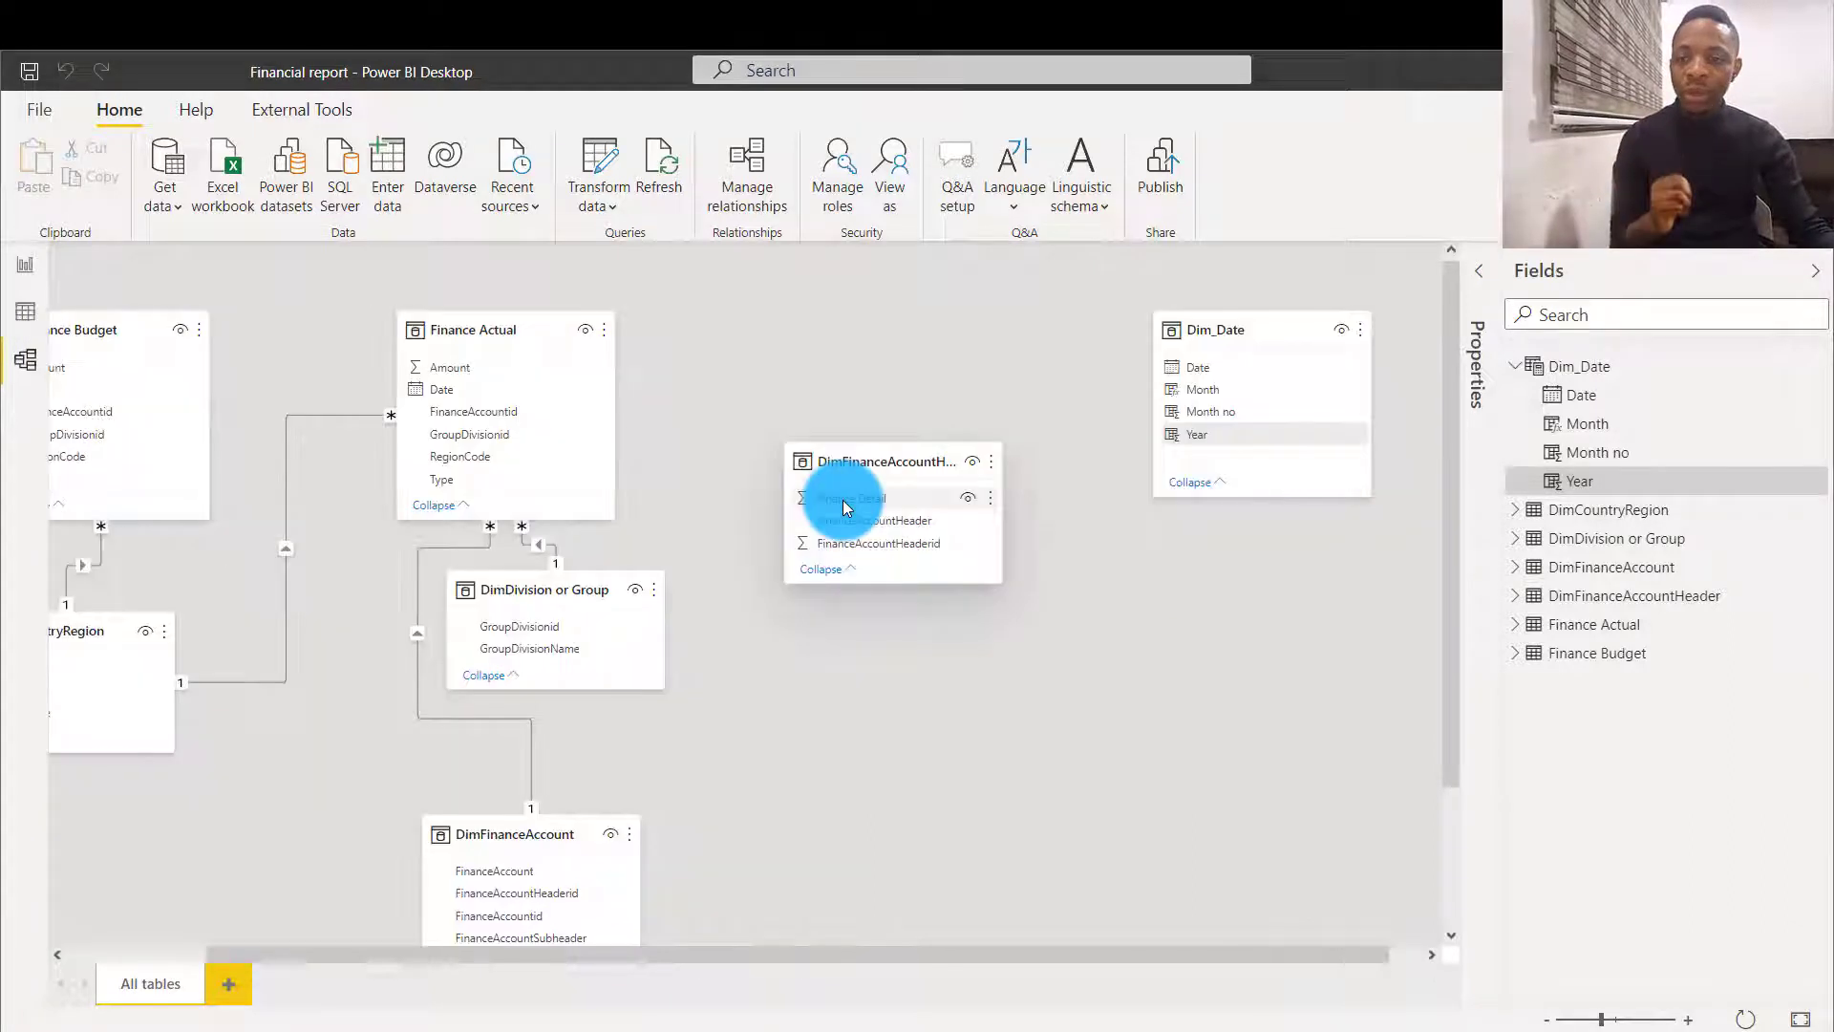
pyautogui.moveTo(1136, 948); pyautogui.dragTo(1107, 951)
pyautogui.scroll(-1, 688, 745)
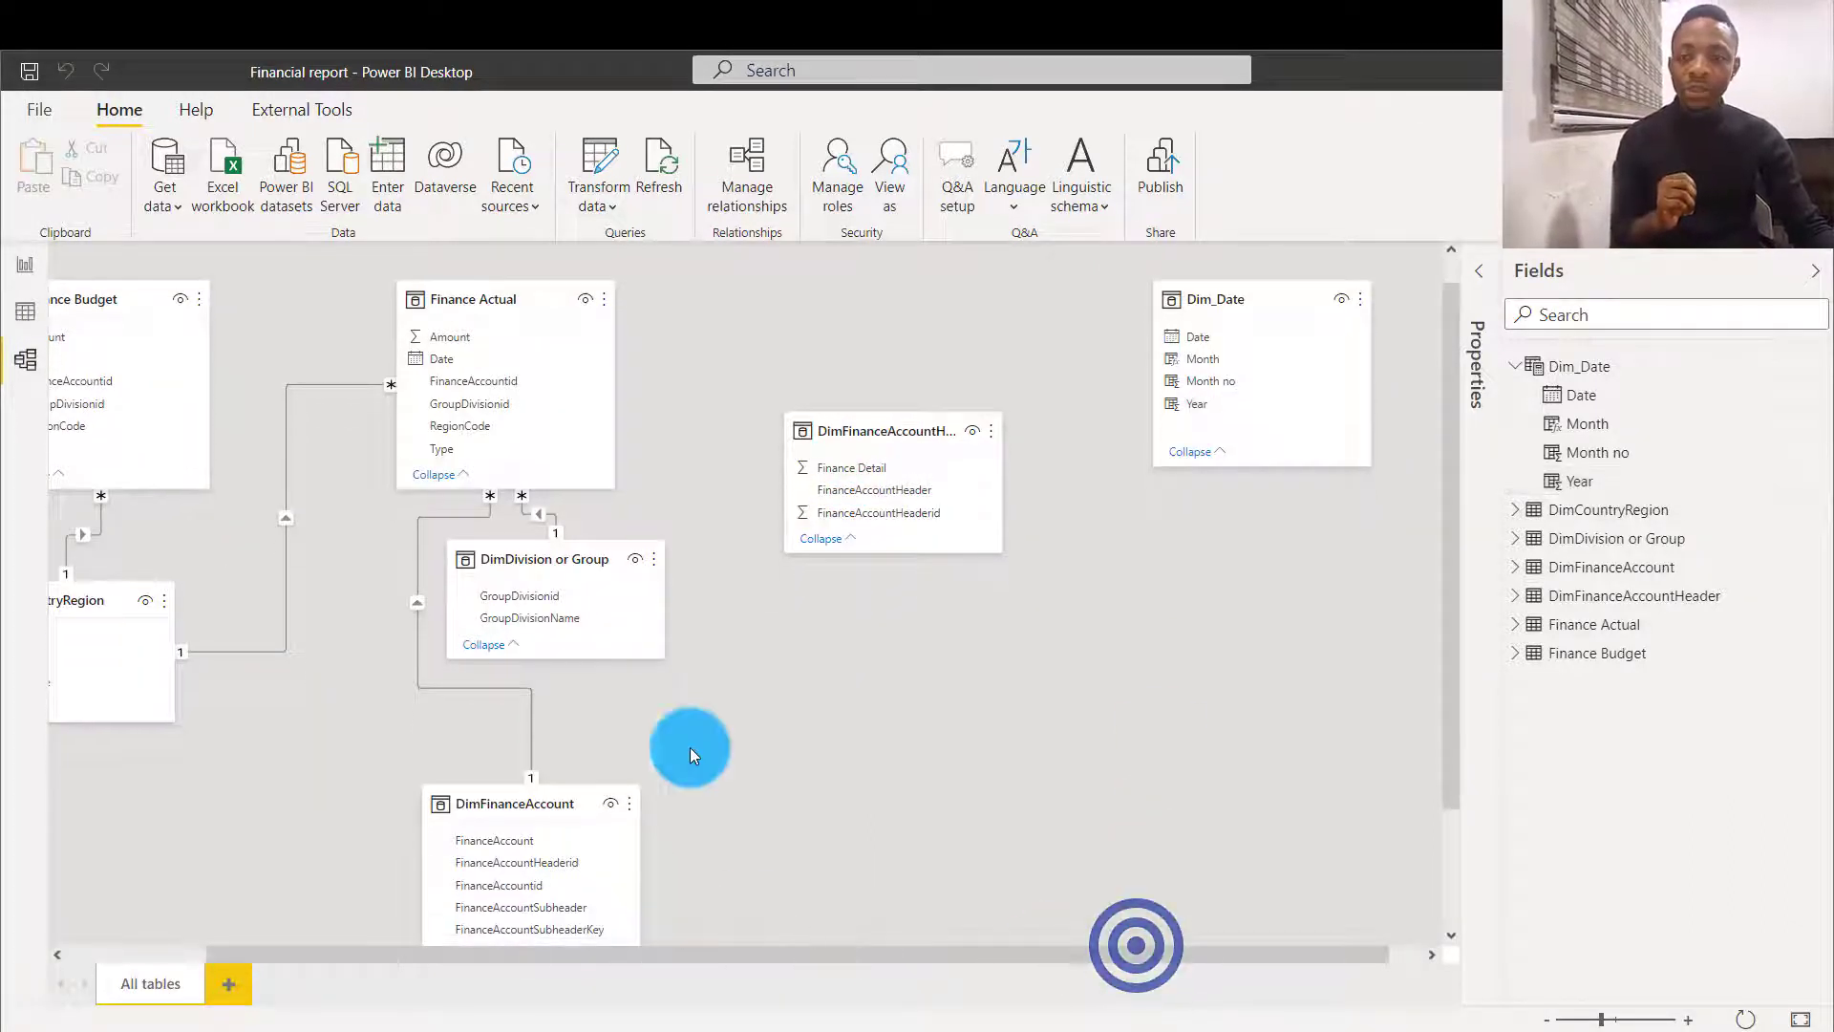
pyautogui.click(735, 180)
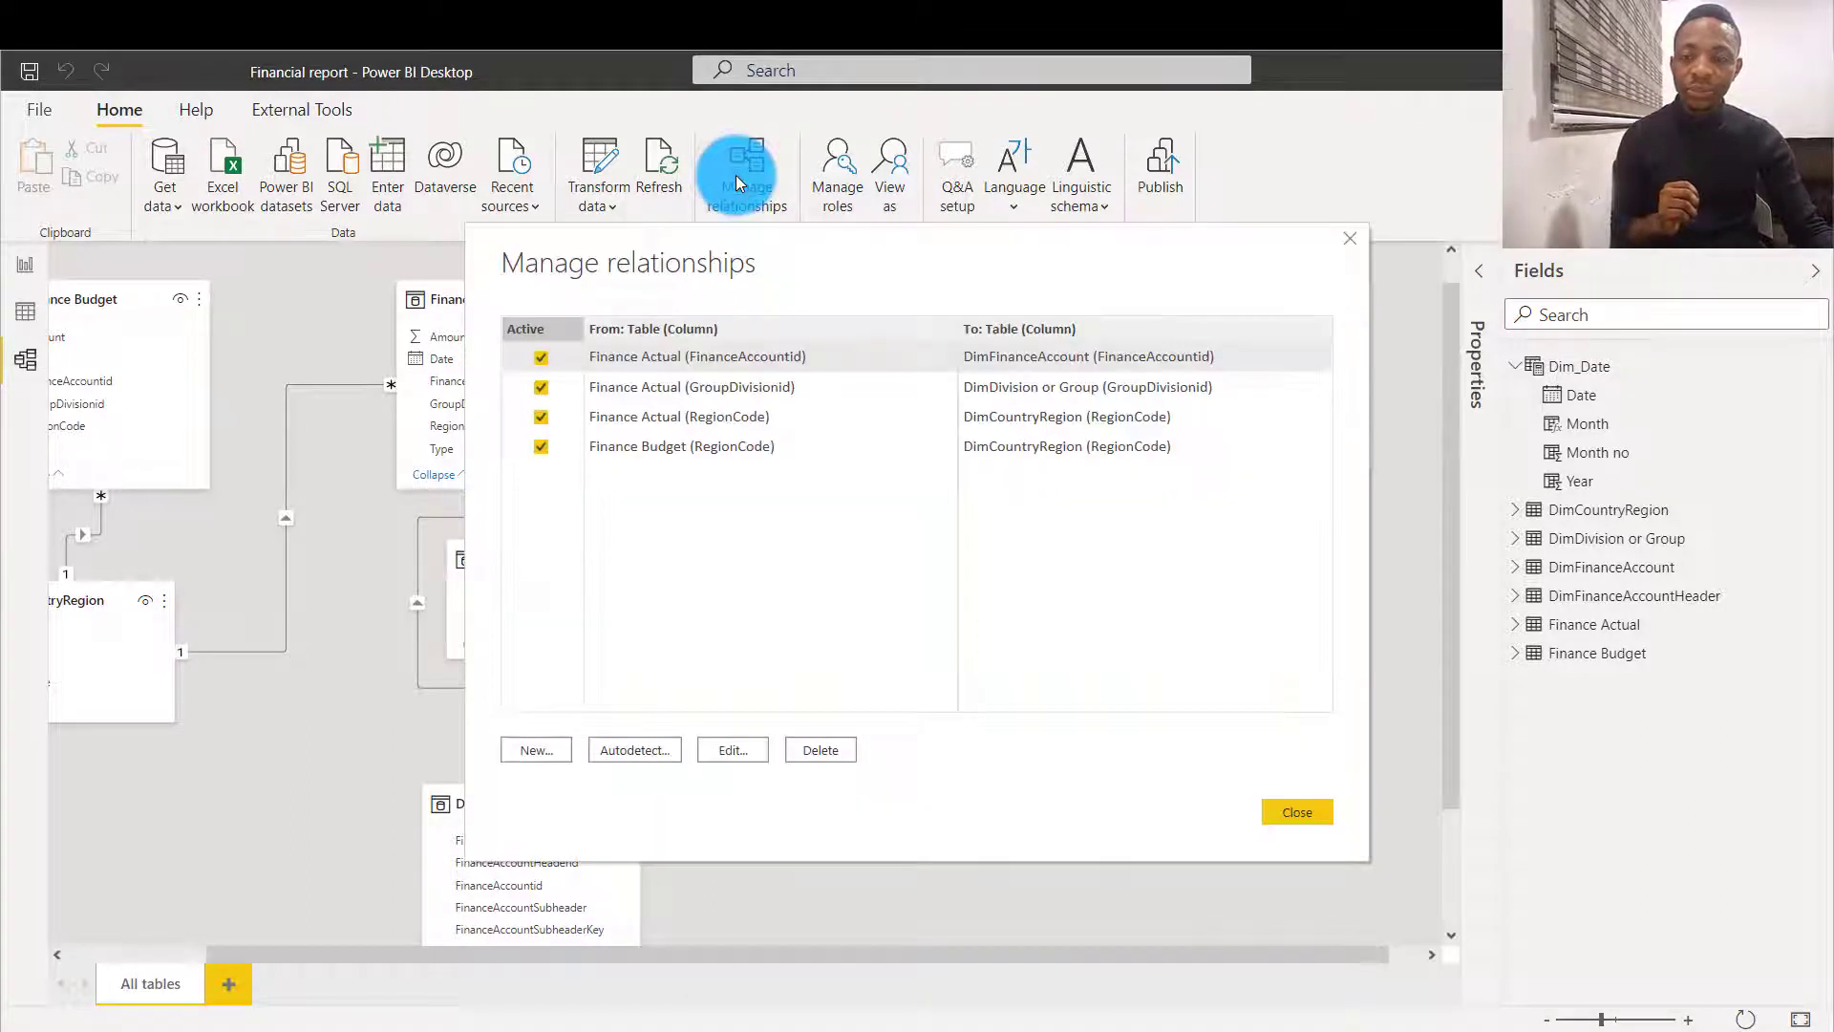
pyautogui.click(541, 358)
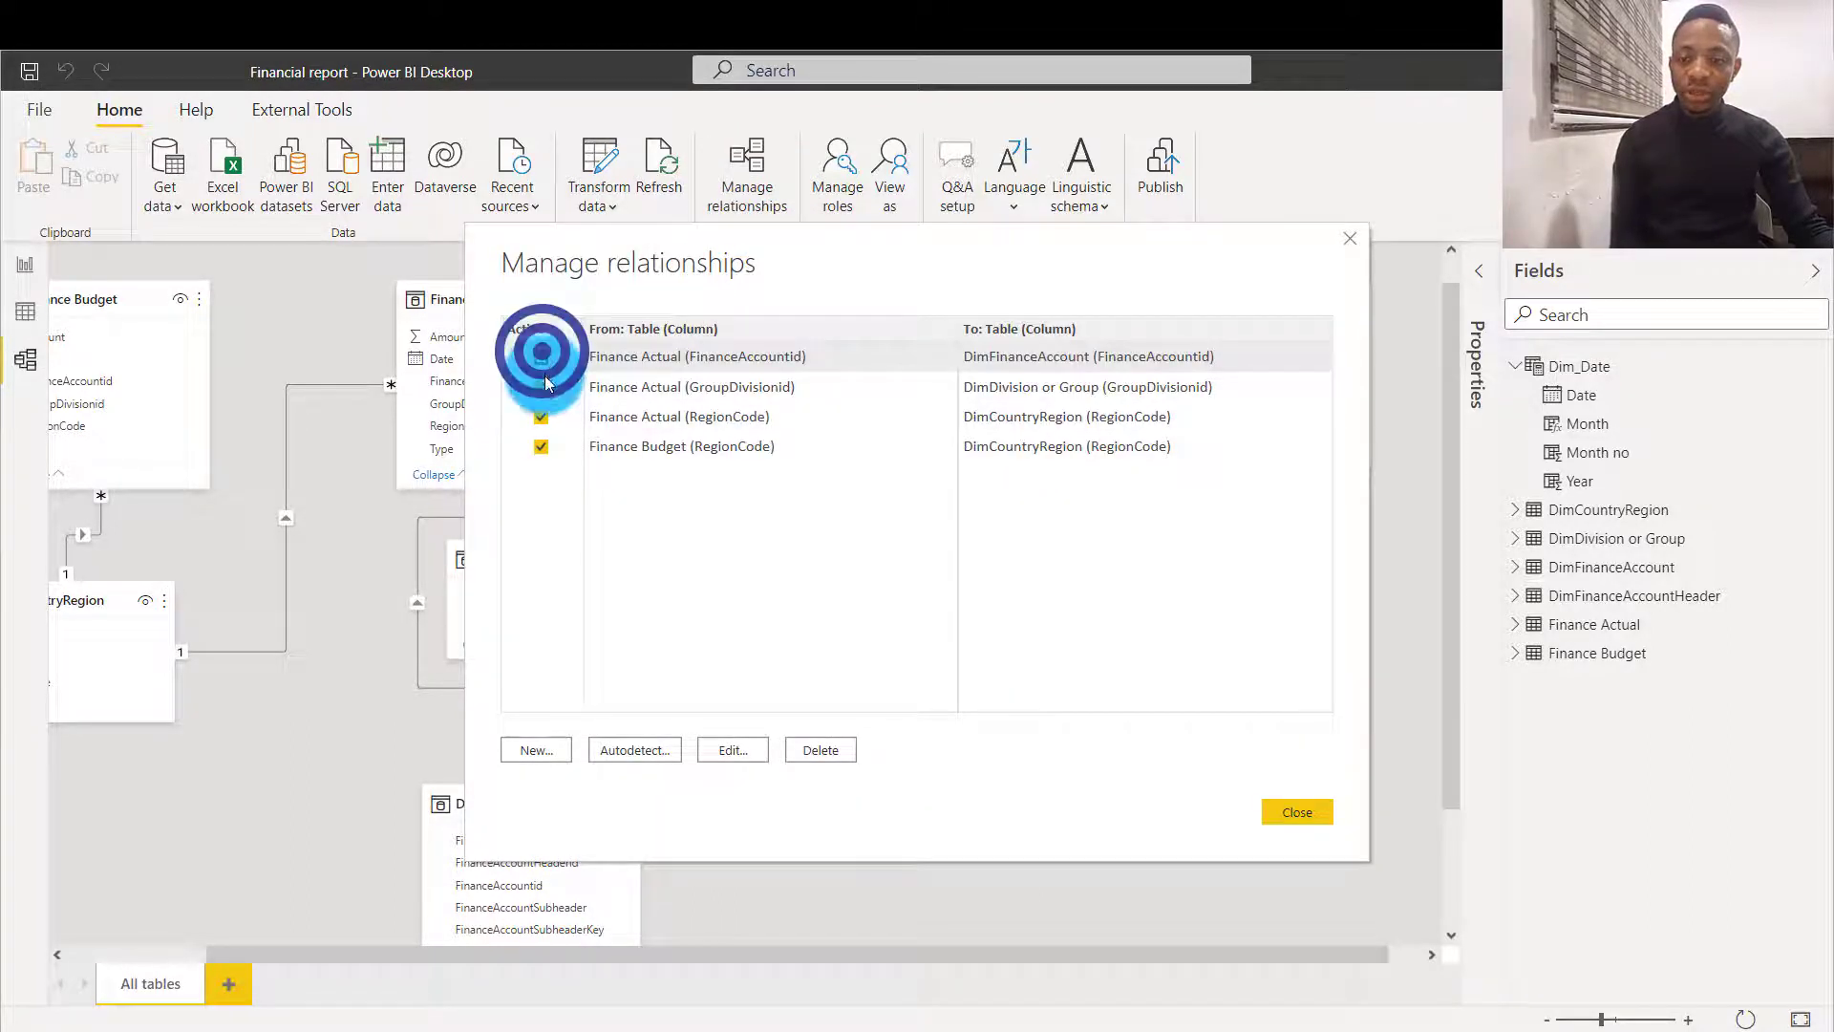
pyautogui.click(542, 388)
pyautogui.click(541, 418)
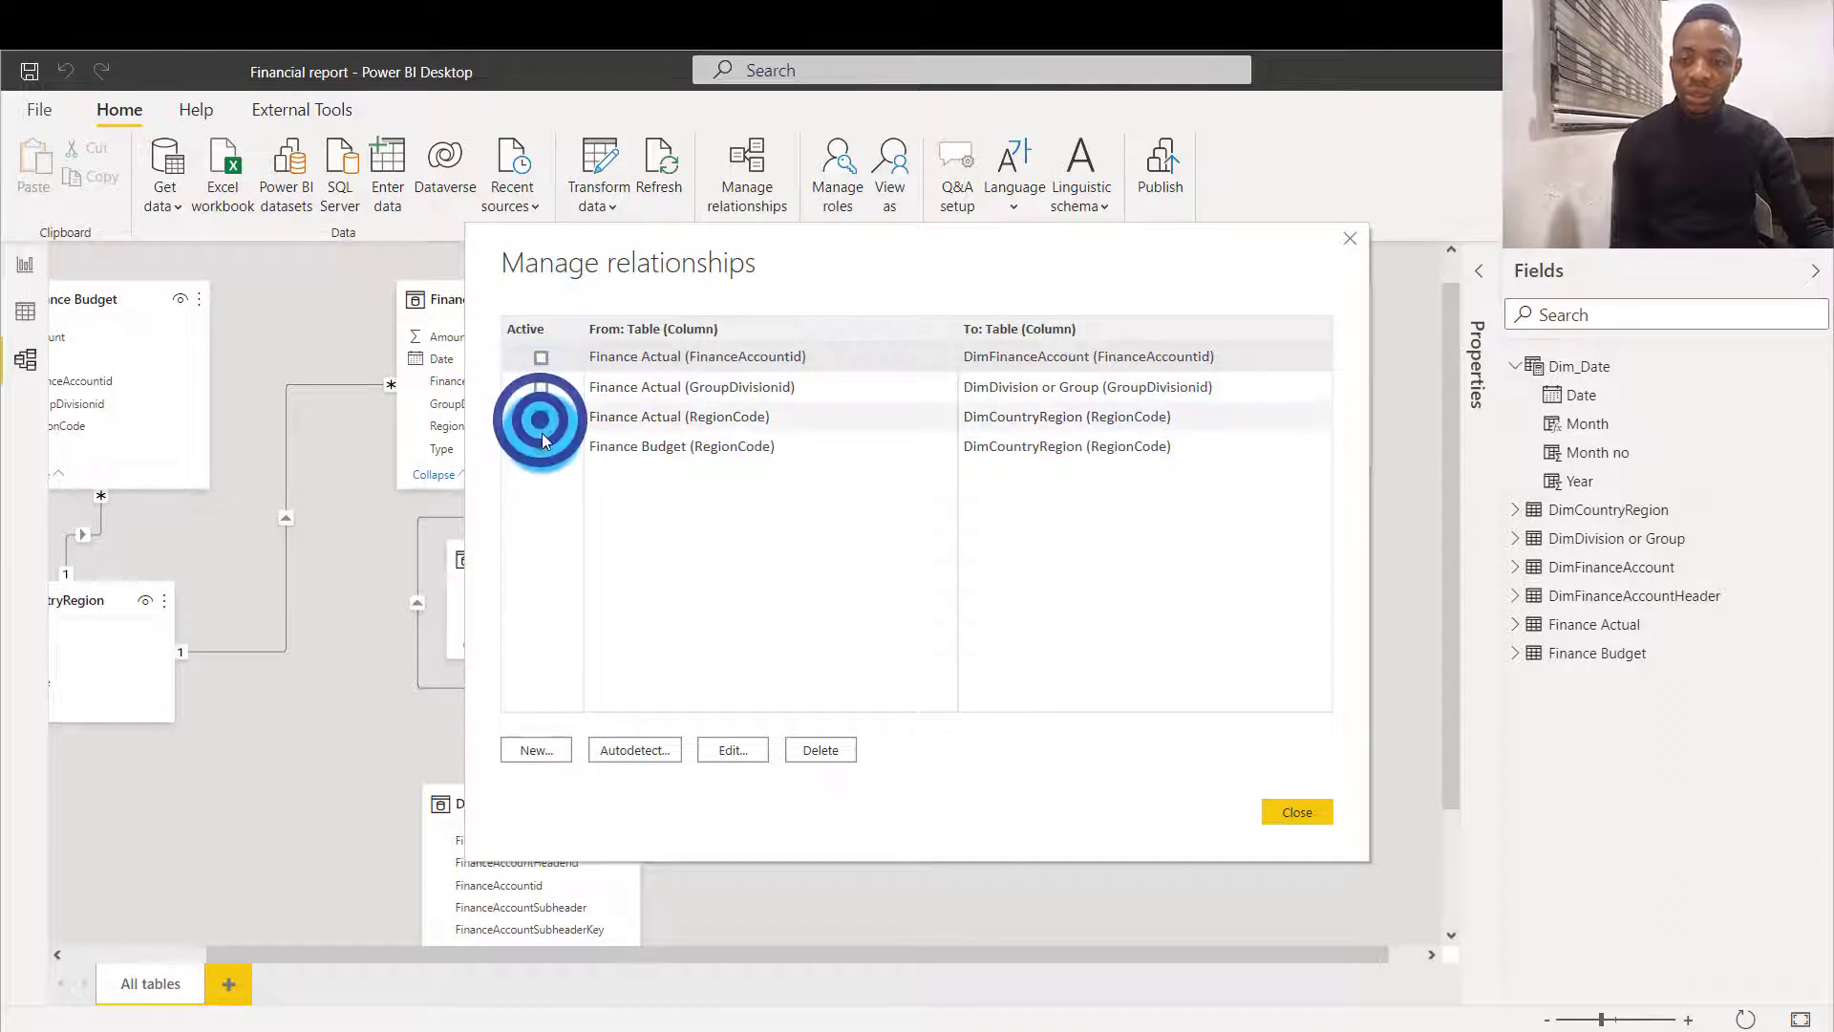
pyautogui.click(540, 446)
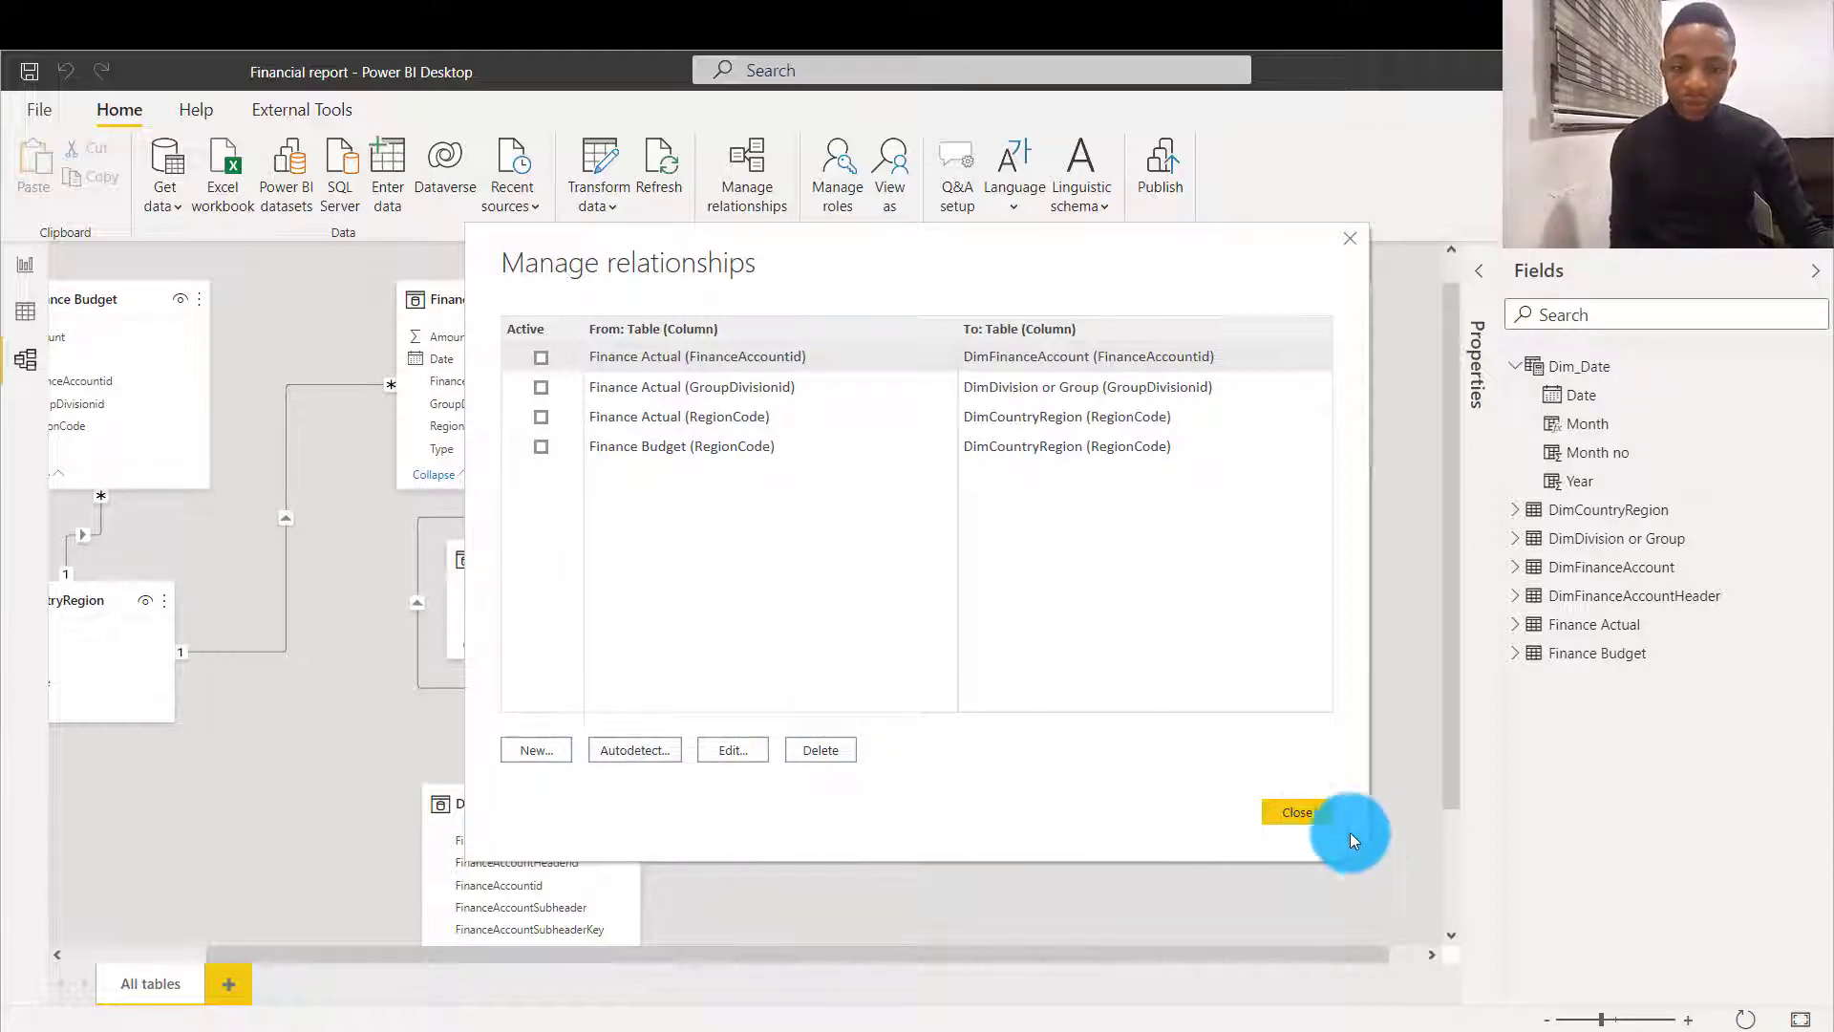
pyautogui.click(1299, 812)
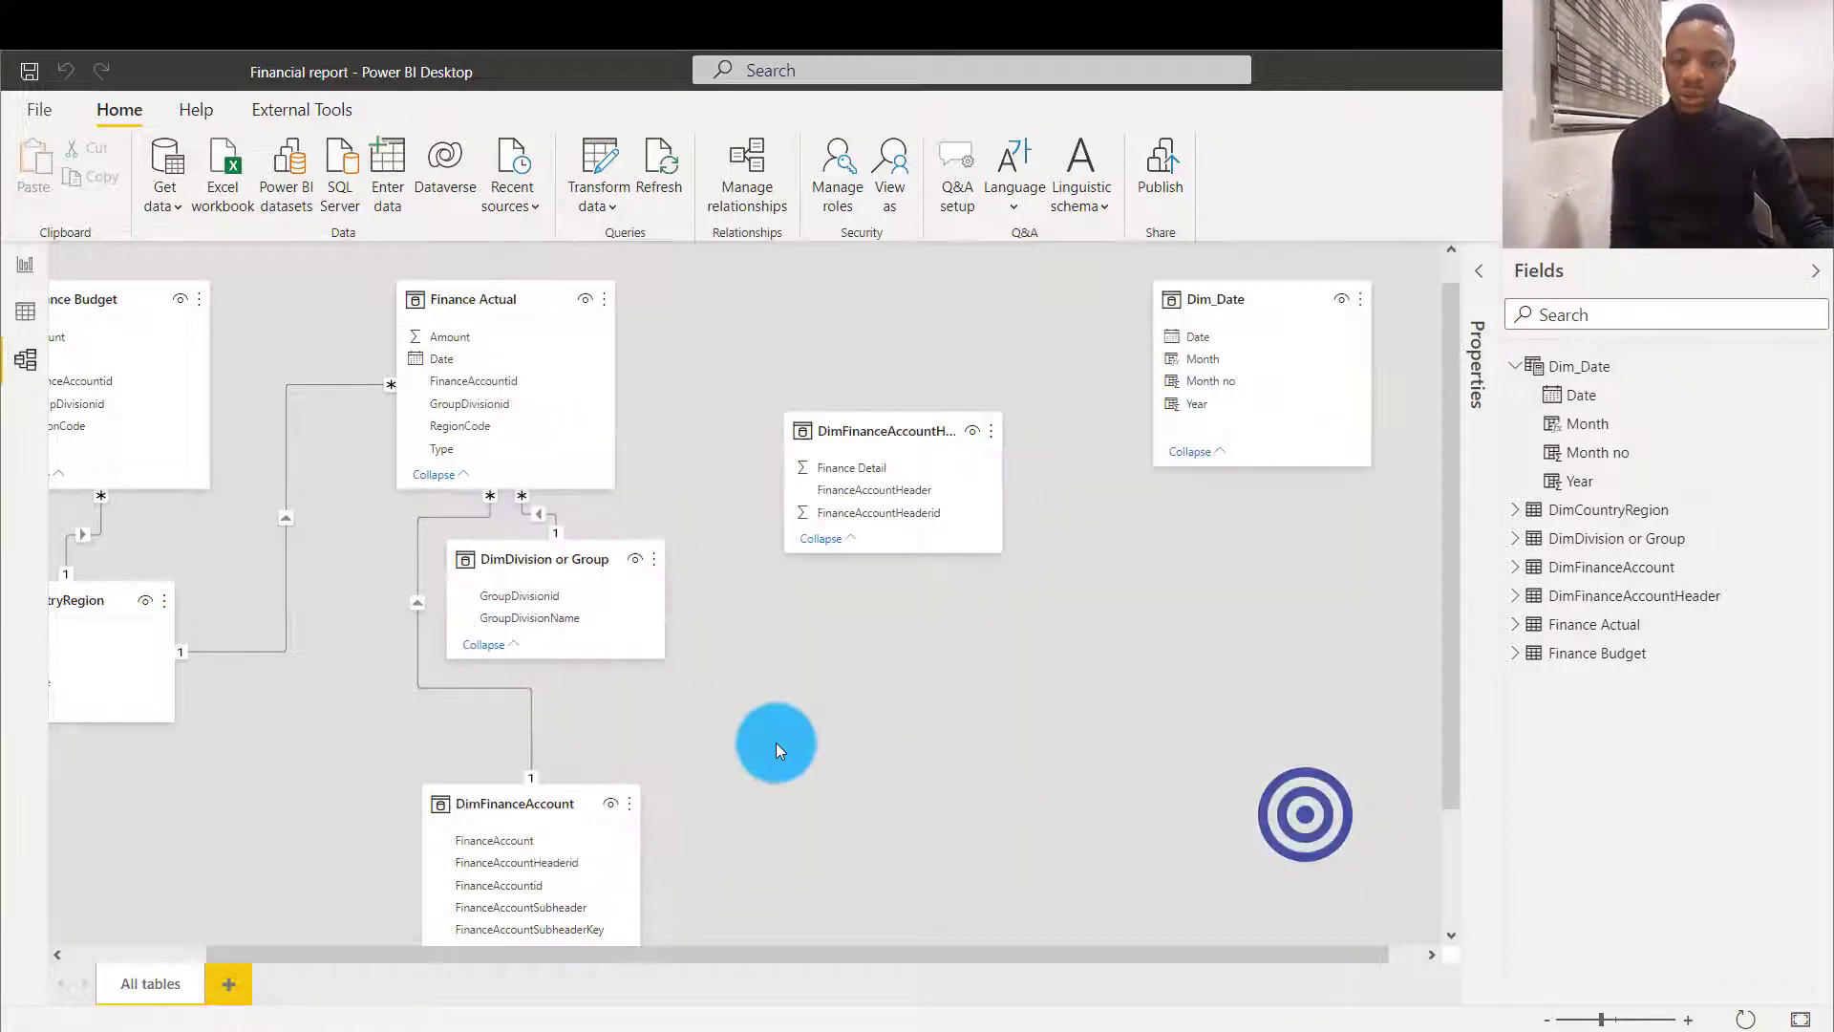
pyautogui.click(1286, 955)
pyautogui.hscroll(-3, 880, 755)
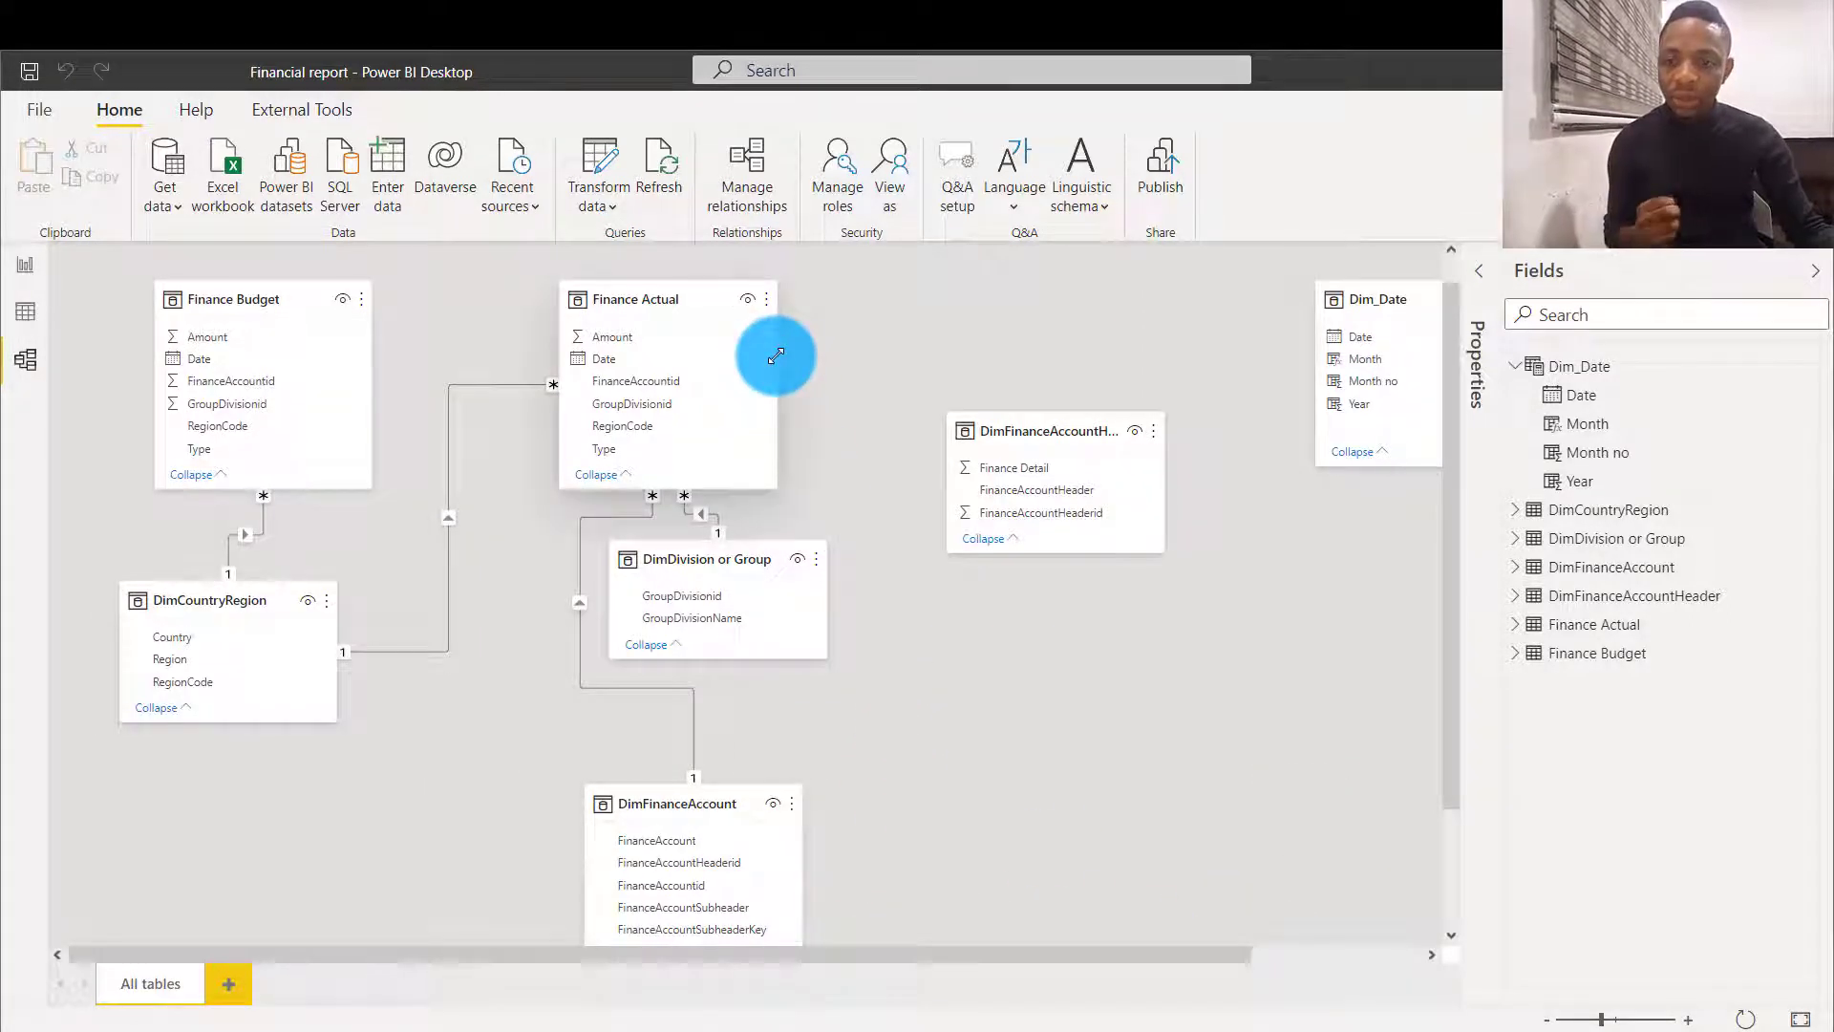
# Reactivate all four relationships of Finance Actual and Finance Budget in the relationship manager
pyautogui.click(742, 169)
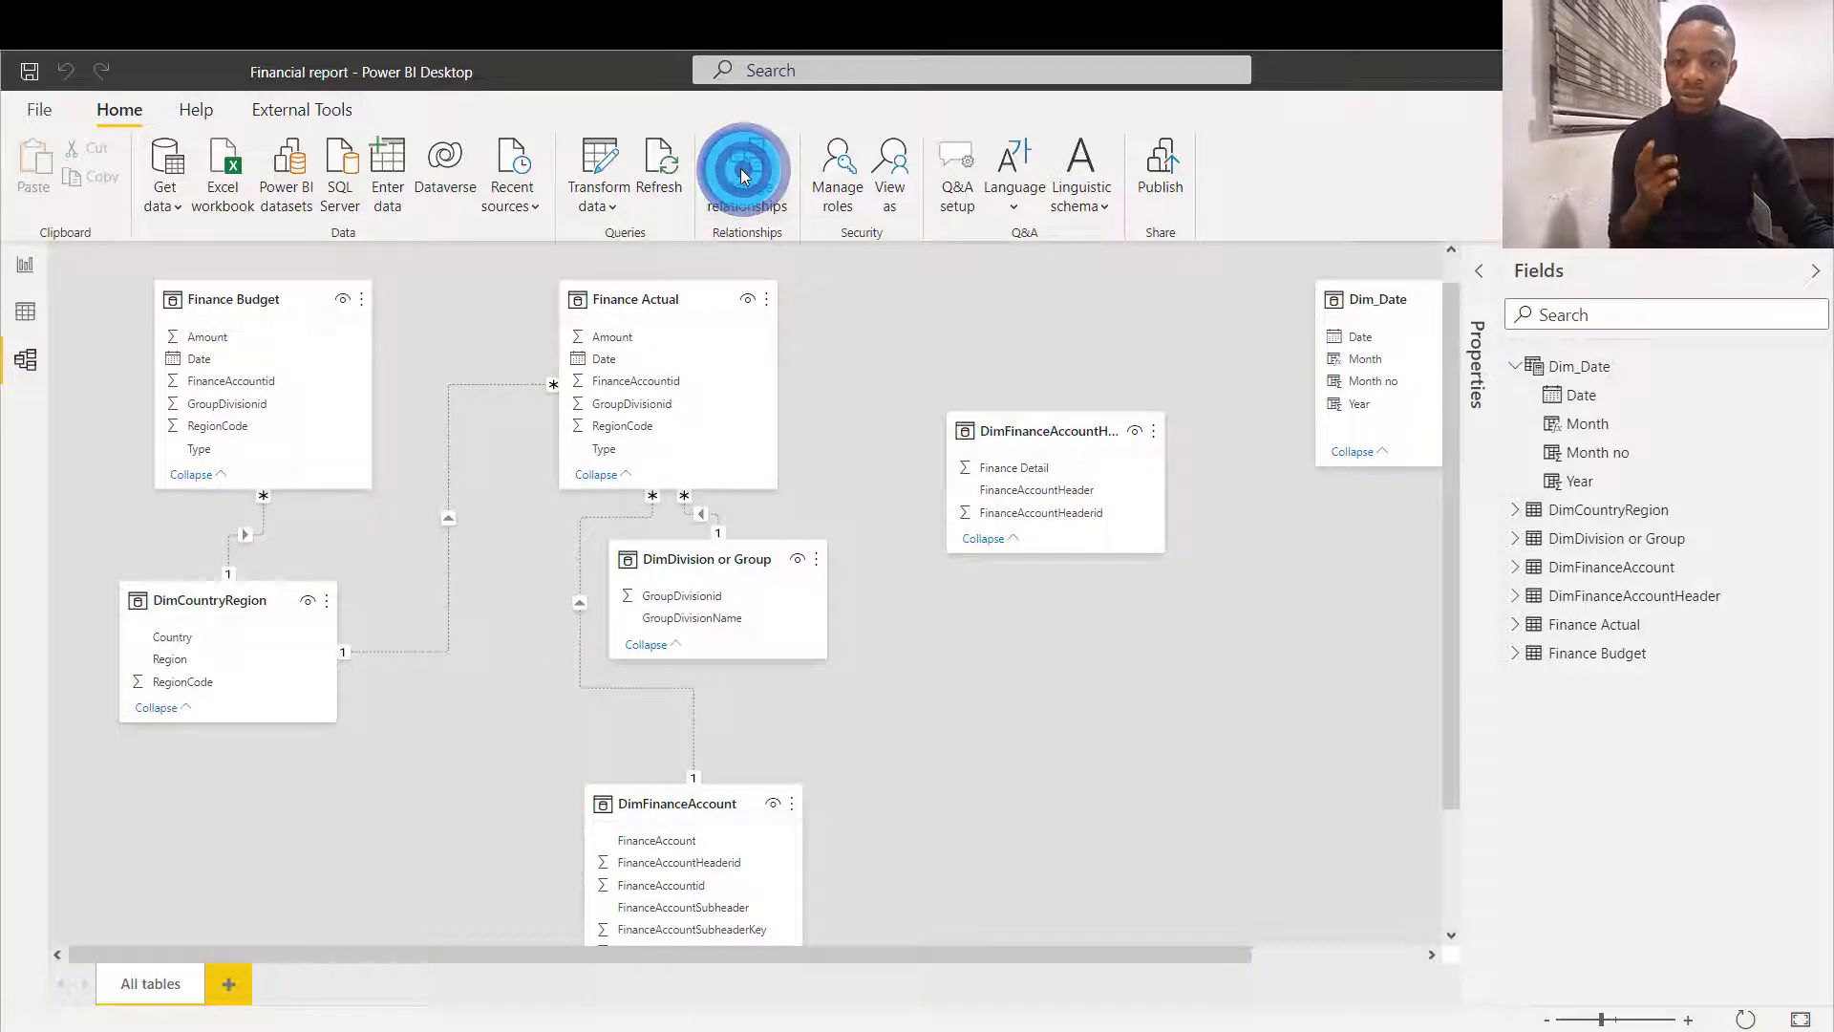
pyautogui.click(541, 359)
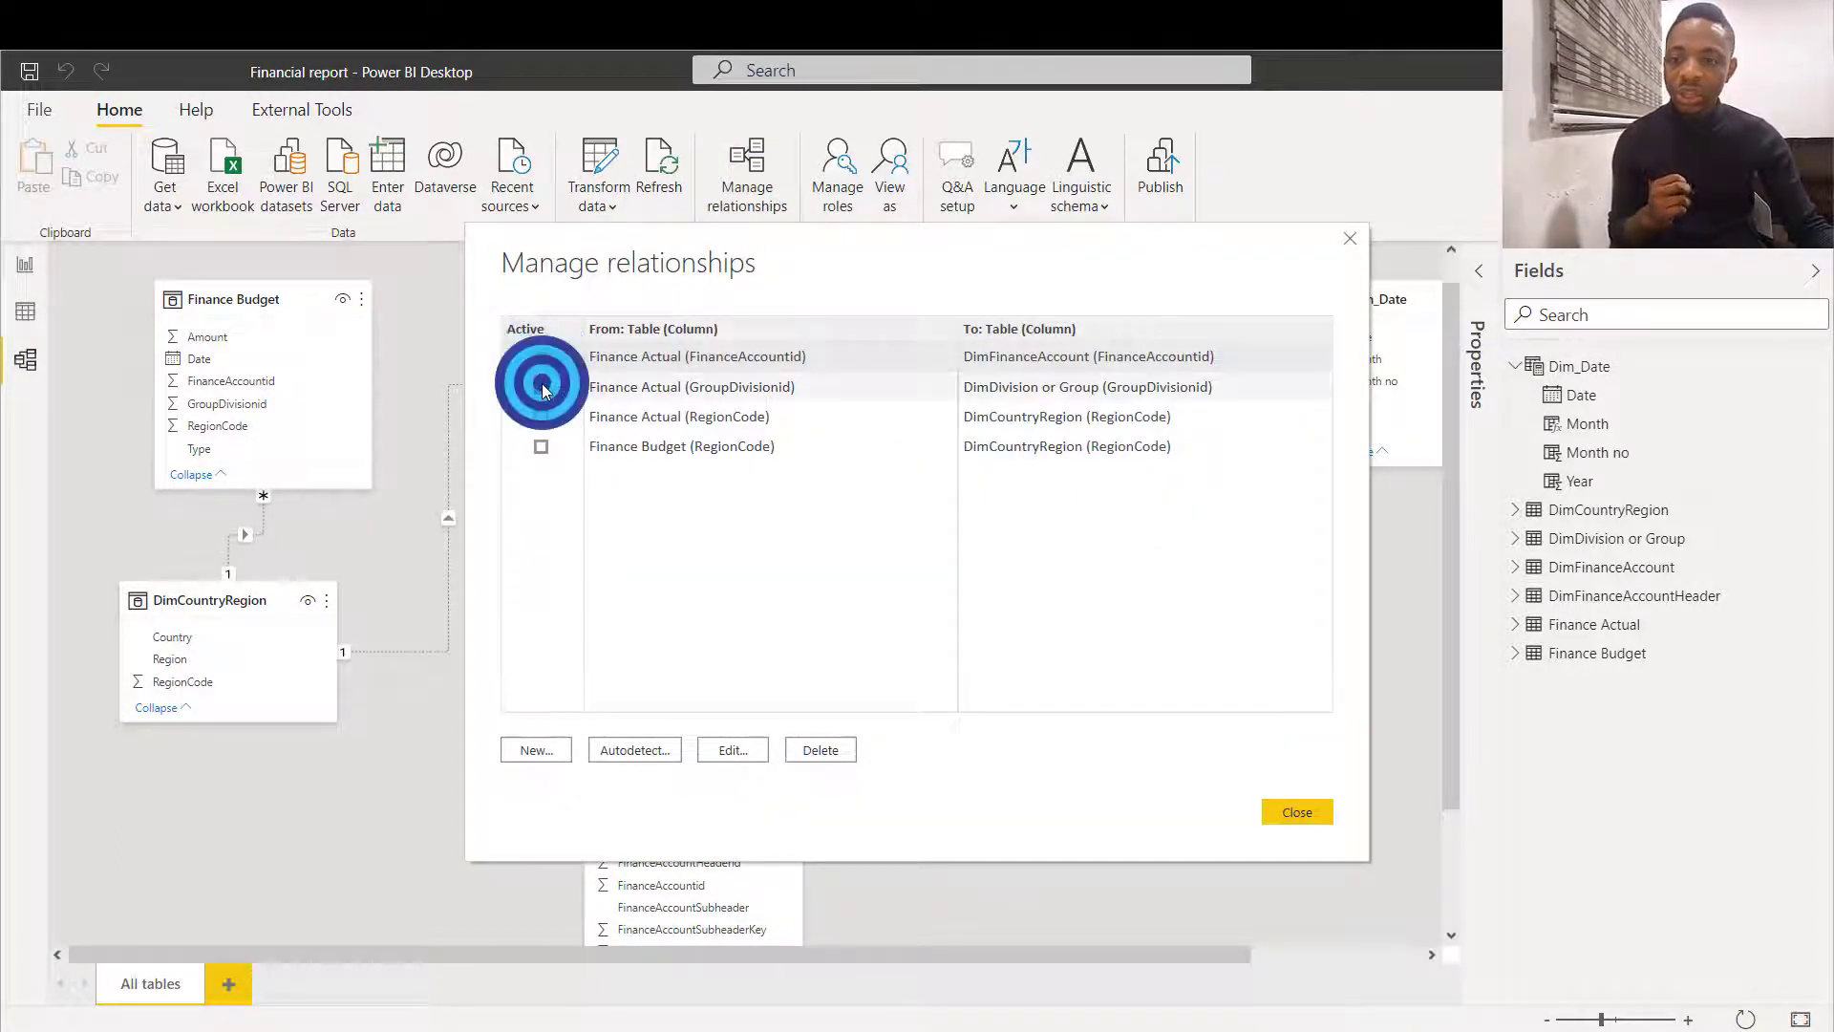
pyautogui.moveTo(652, 234); pyautogui.dragTo(622, 473)
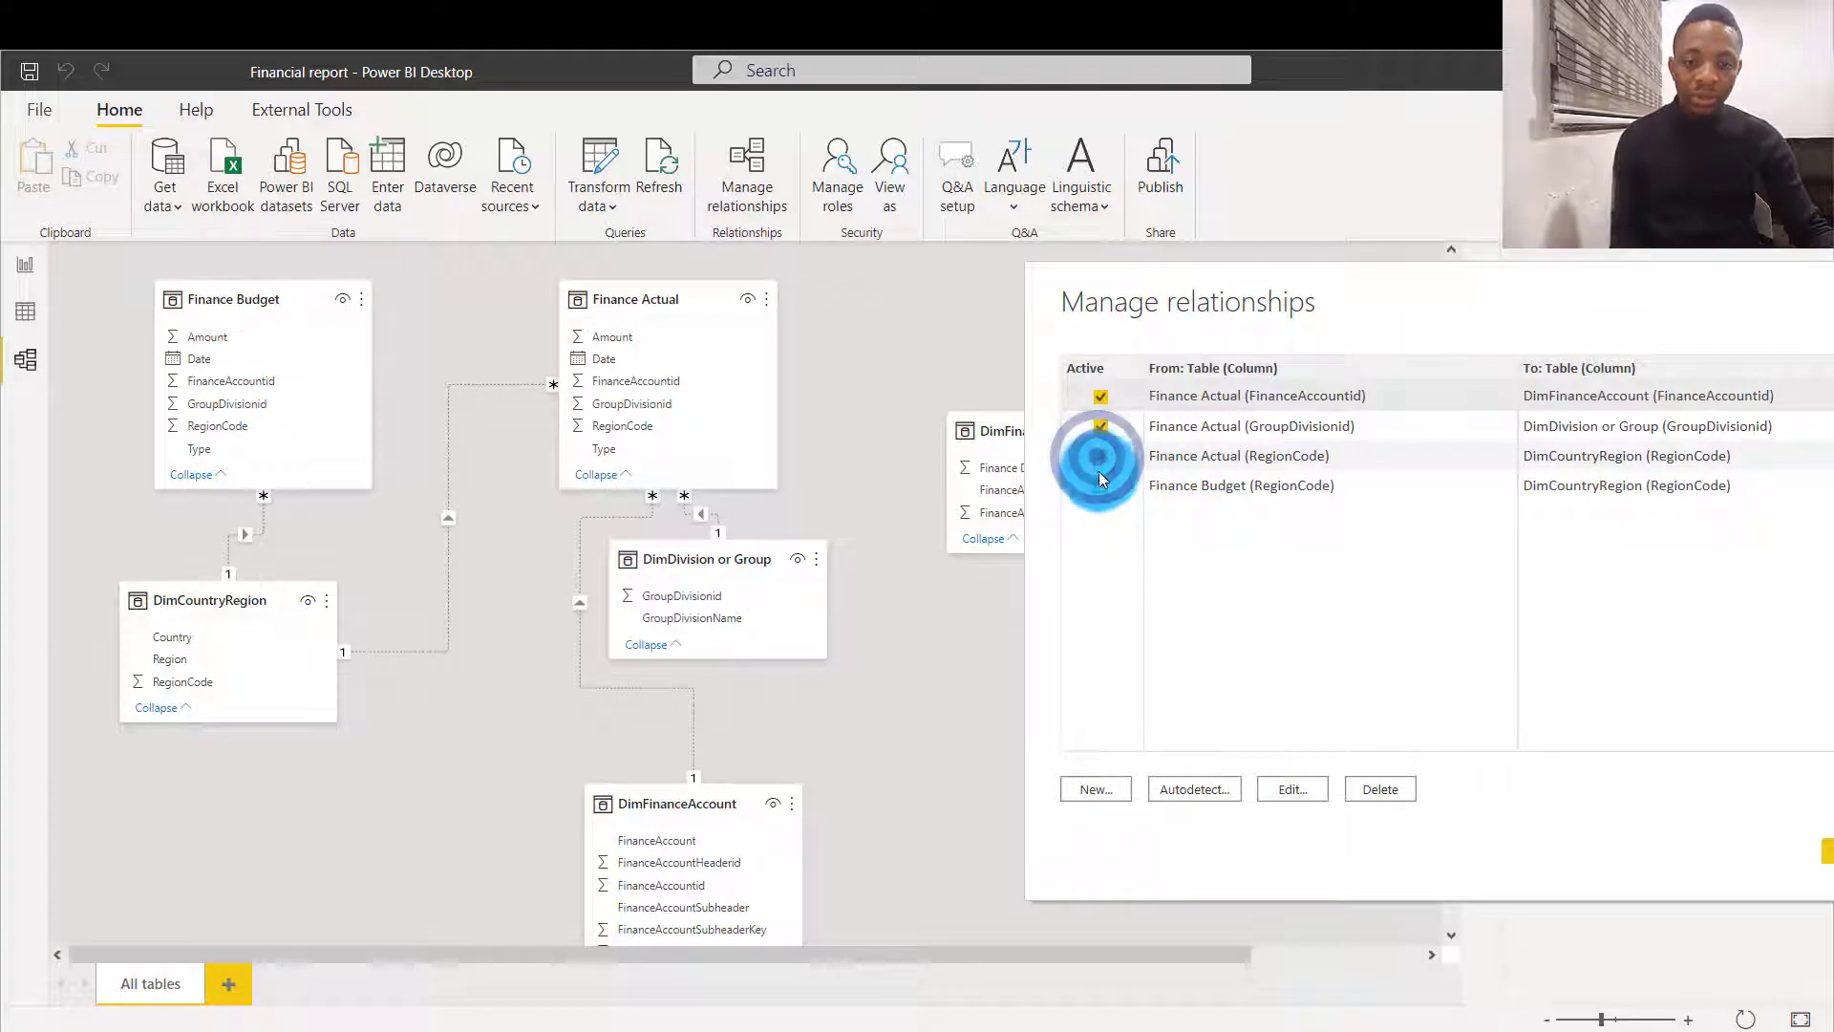
pyautogui.click(1101, 495)
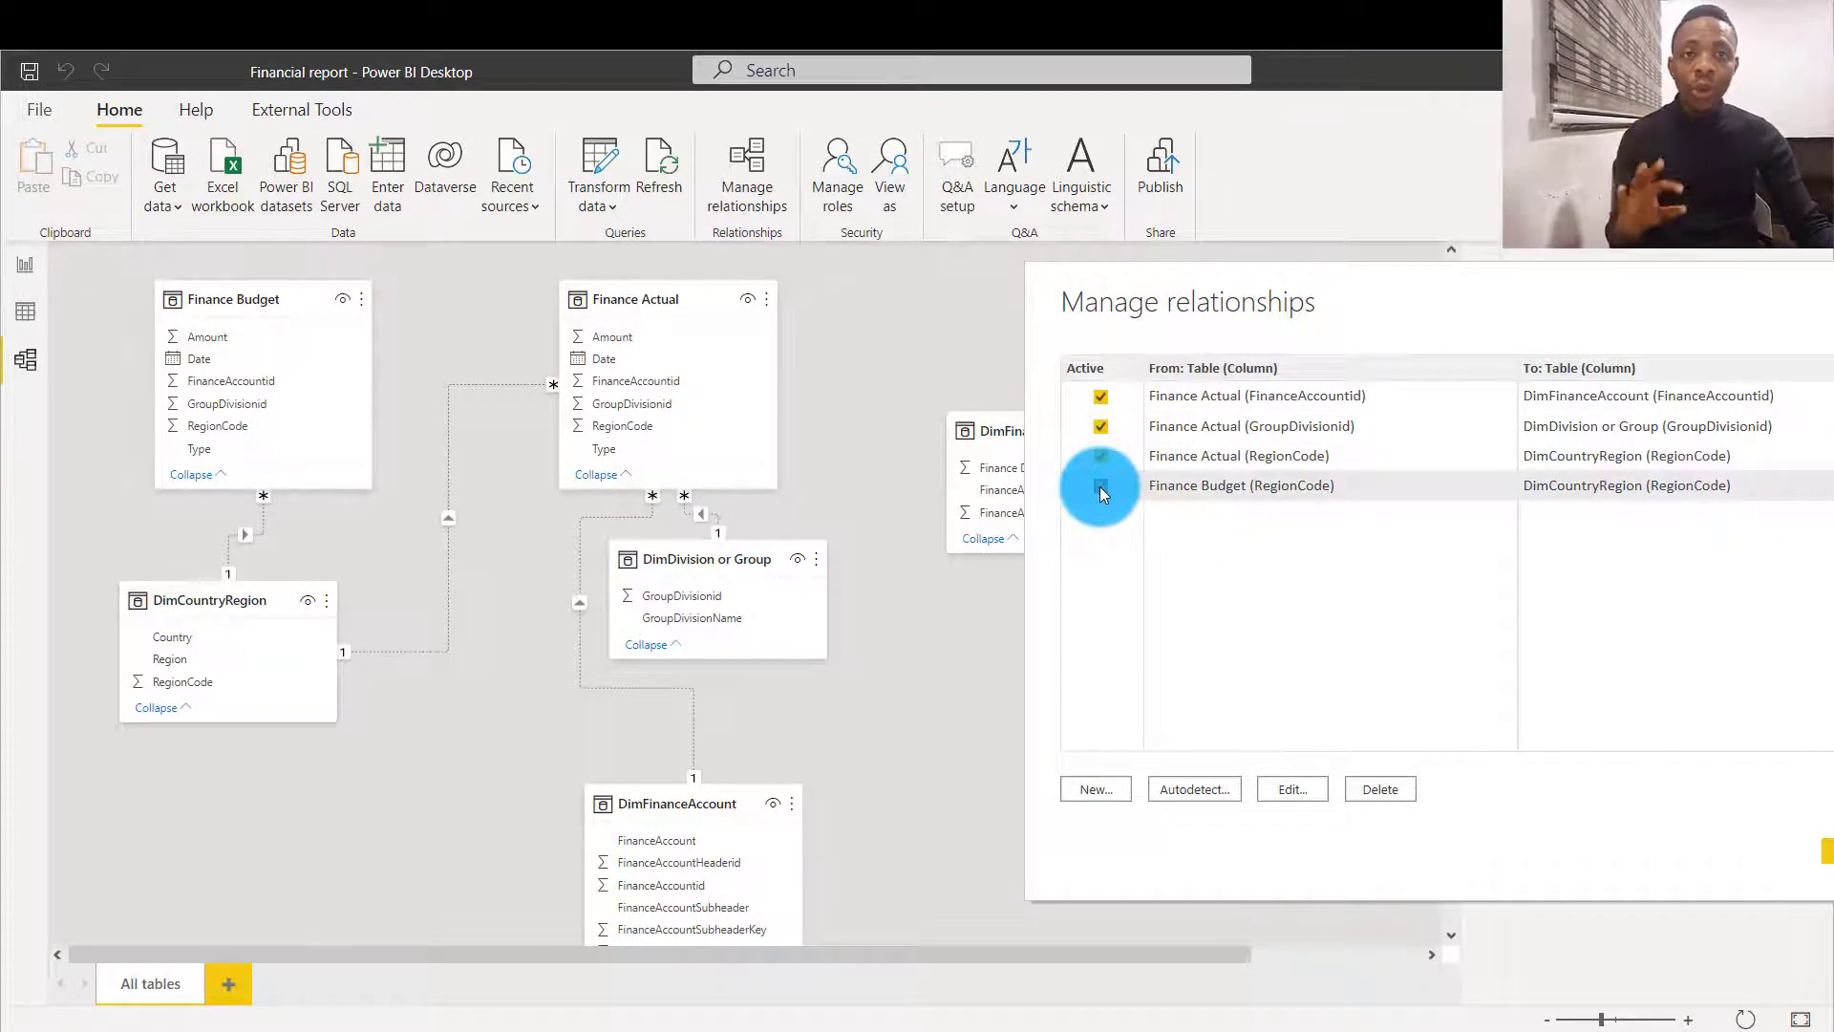
pyautogui.click(296, 476)
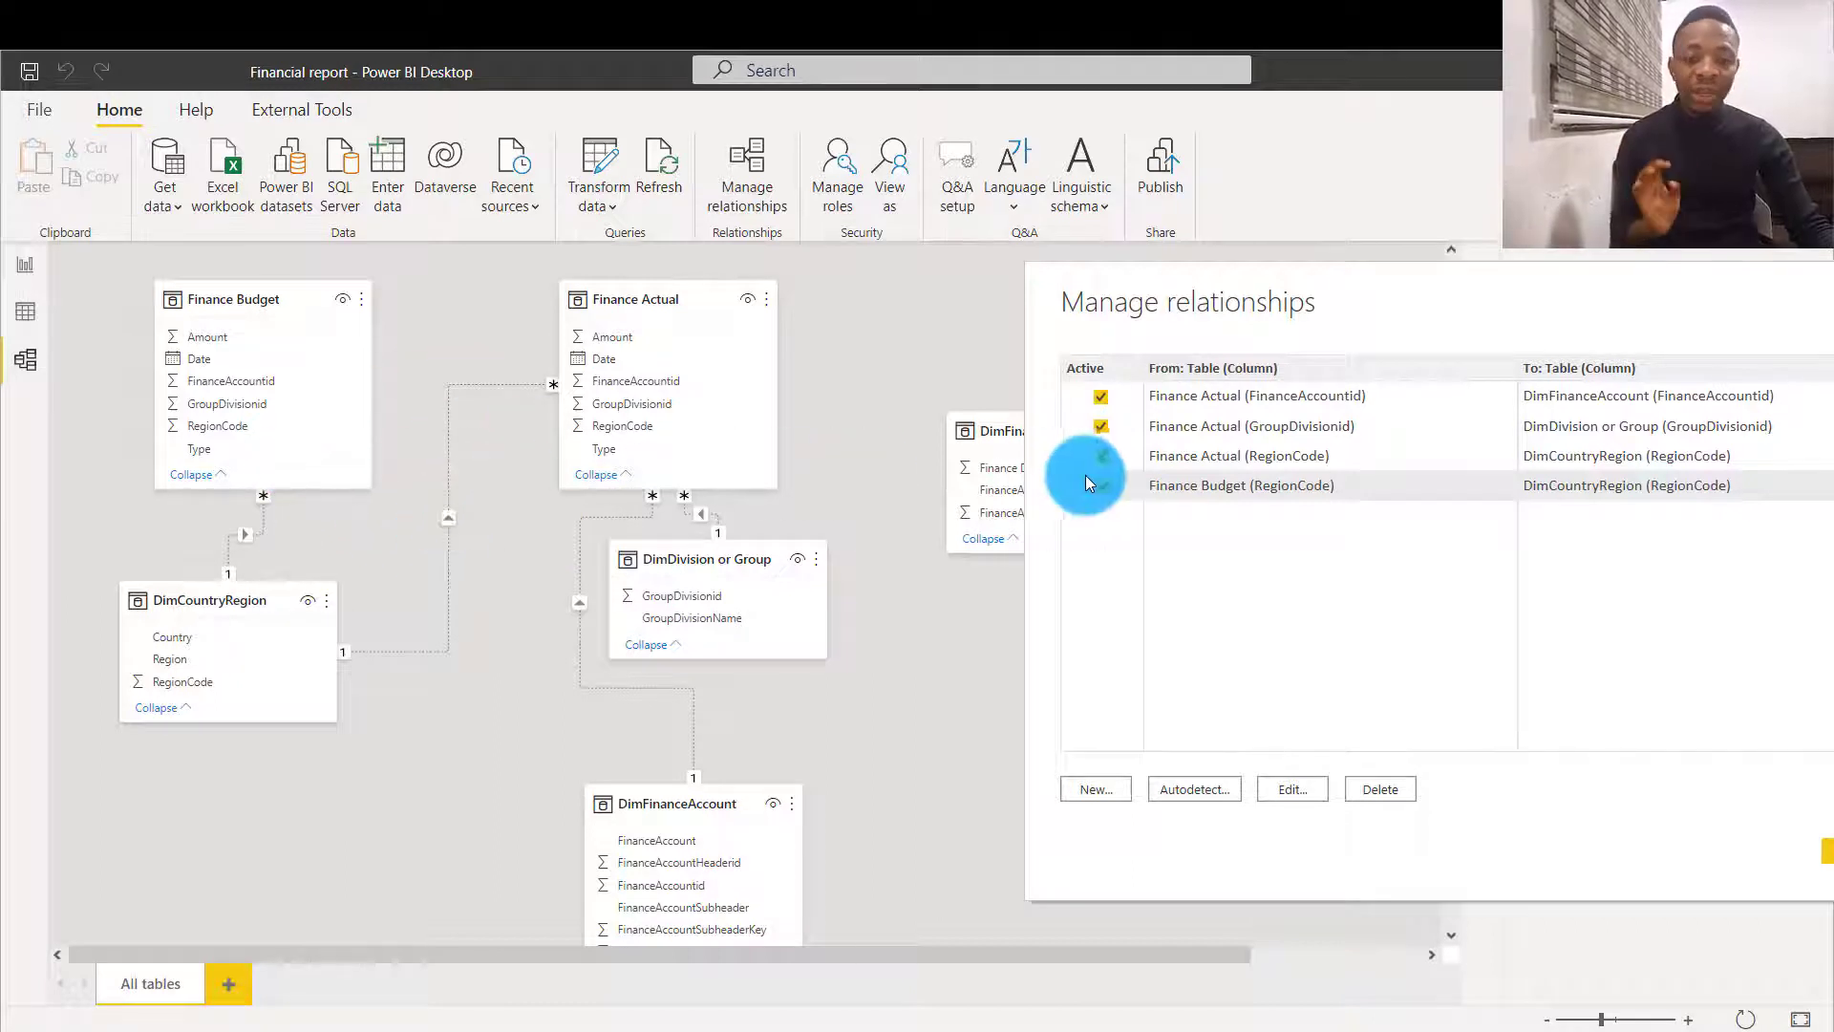
# Delete the Finance Budget relationship and the three Finance Actual relationships, and close the relationship manager
pyautogui.click(1488, 799)
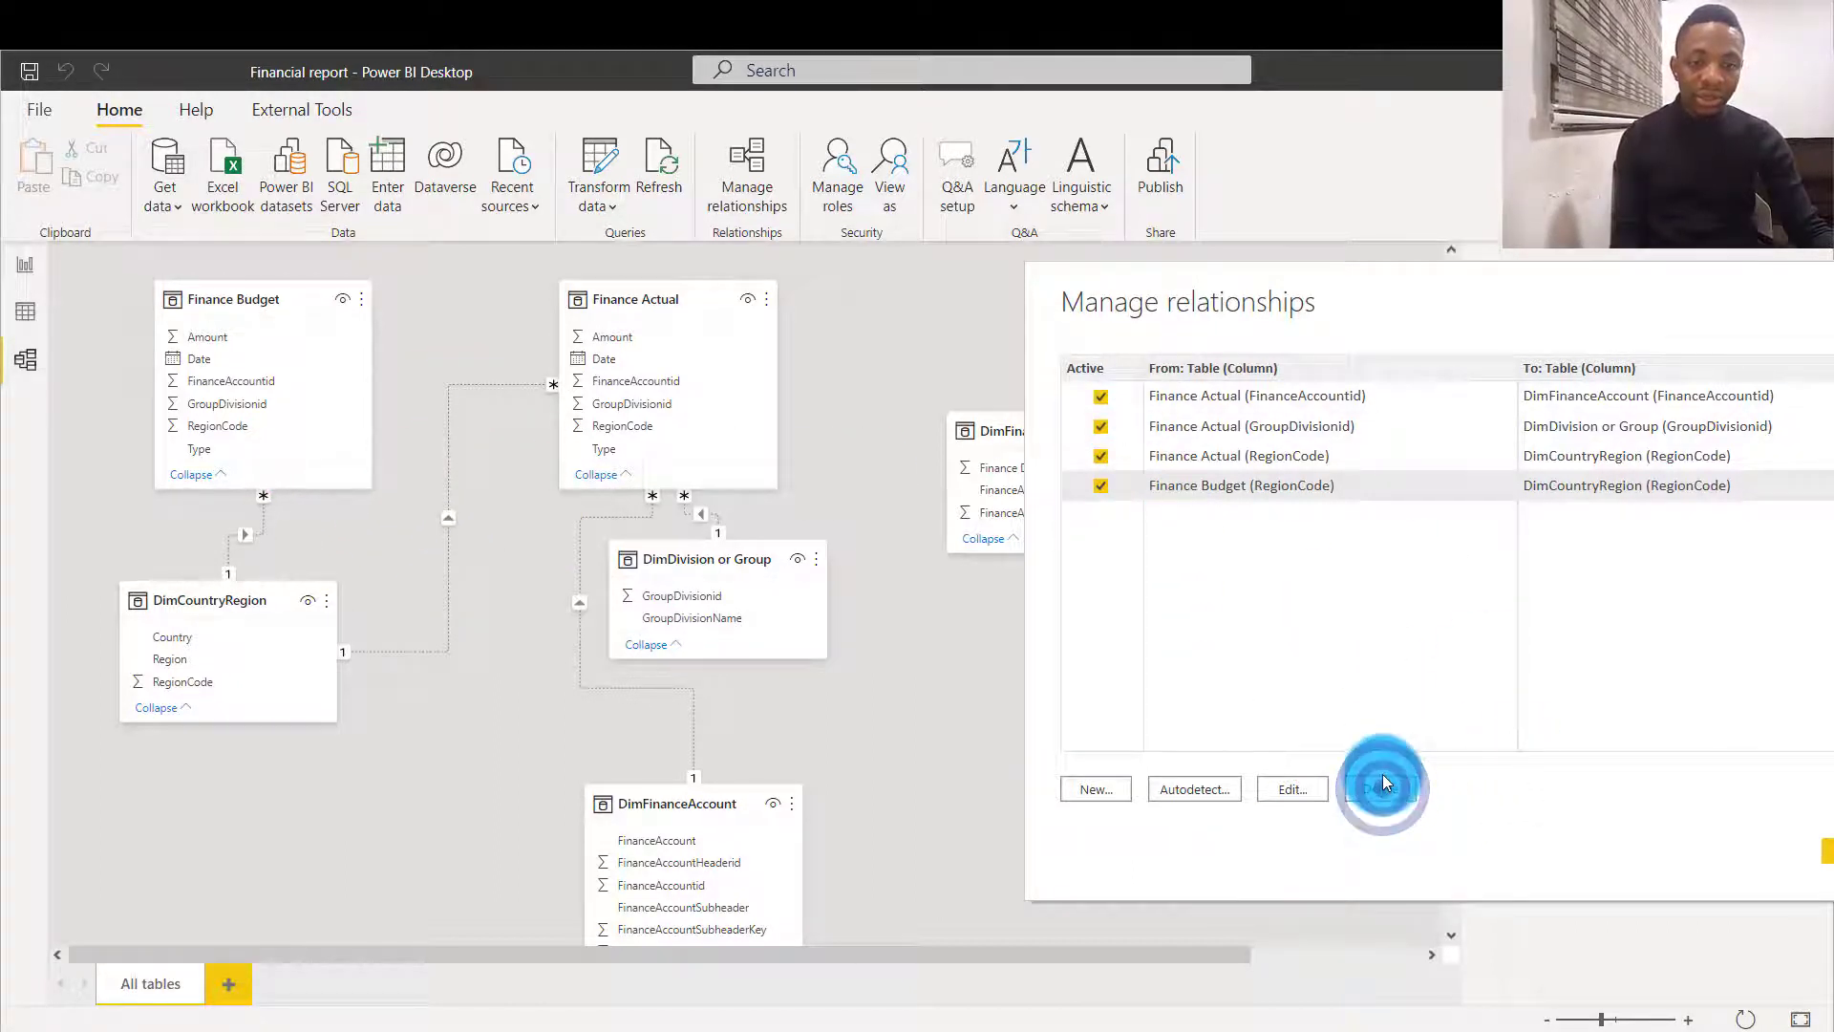
pyautogui.click(1120, 600)
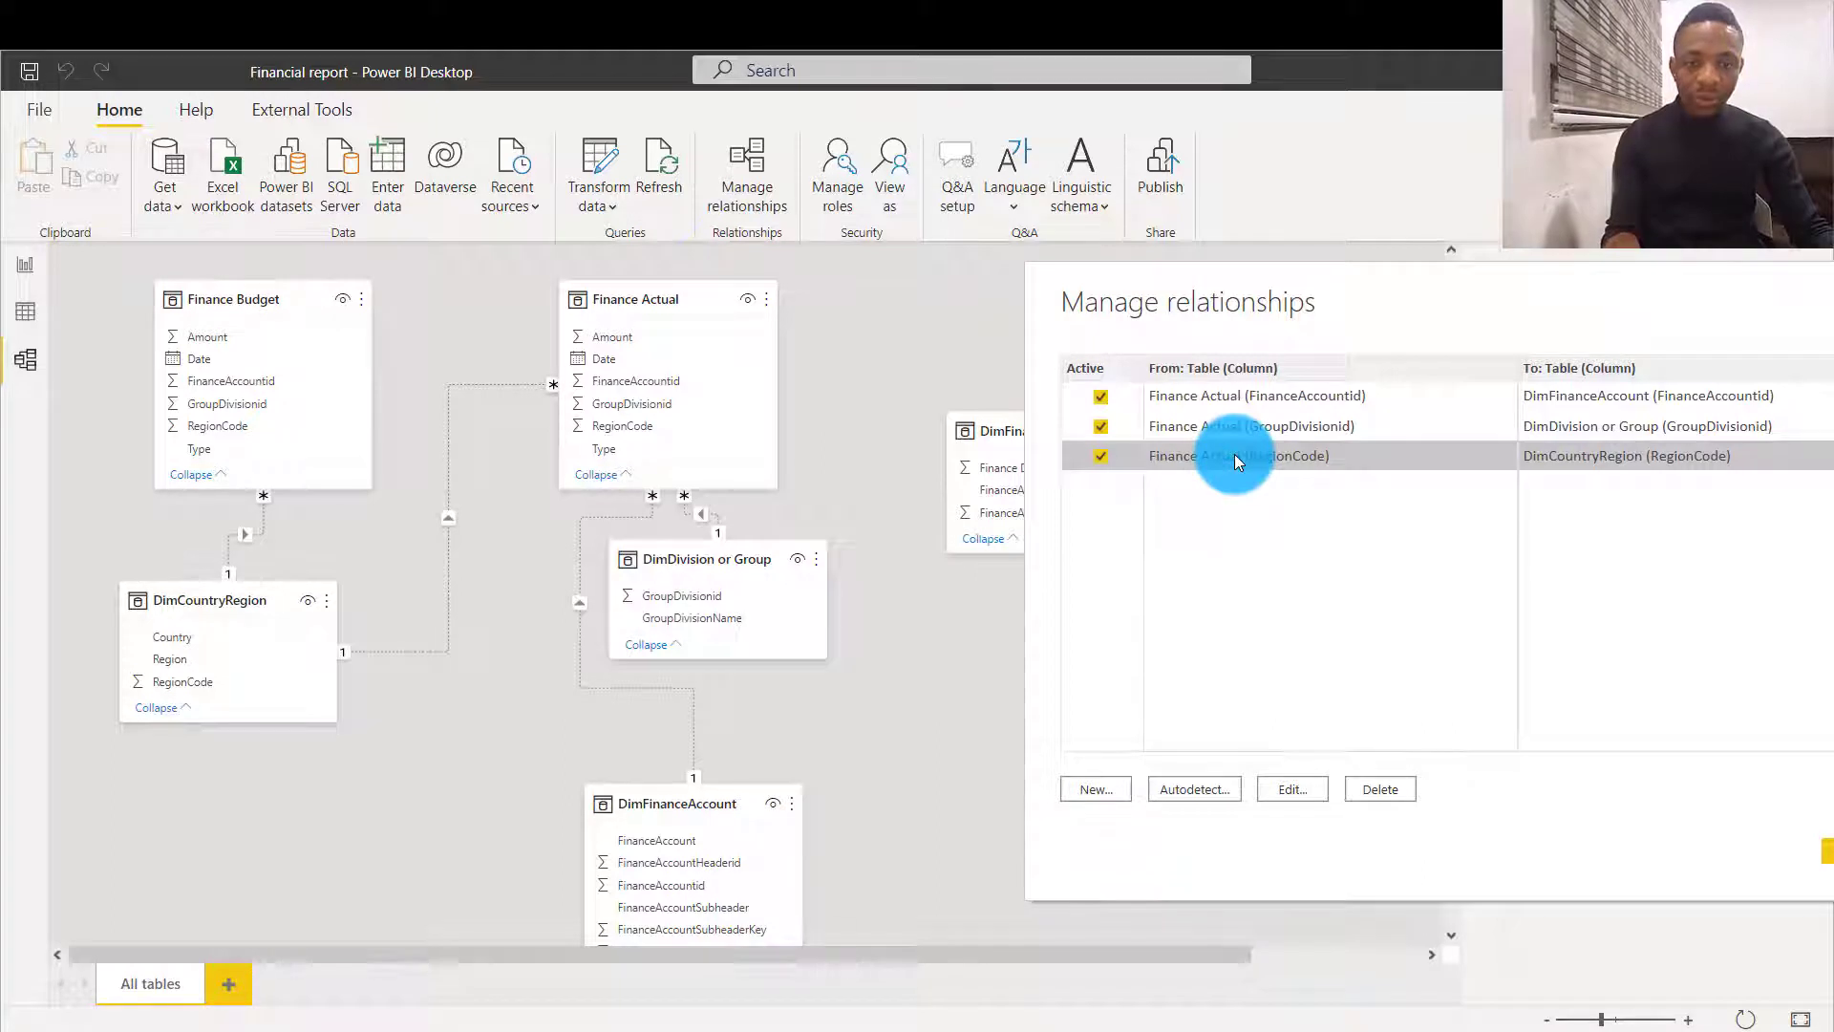
pyautogui.hotkey('ctrl', 'a')
pyautogui.click(1382, 786)
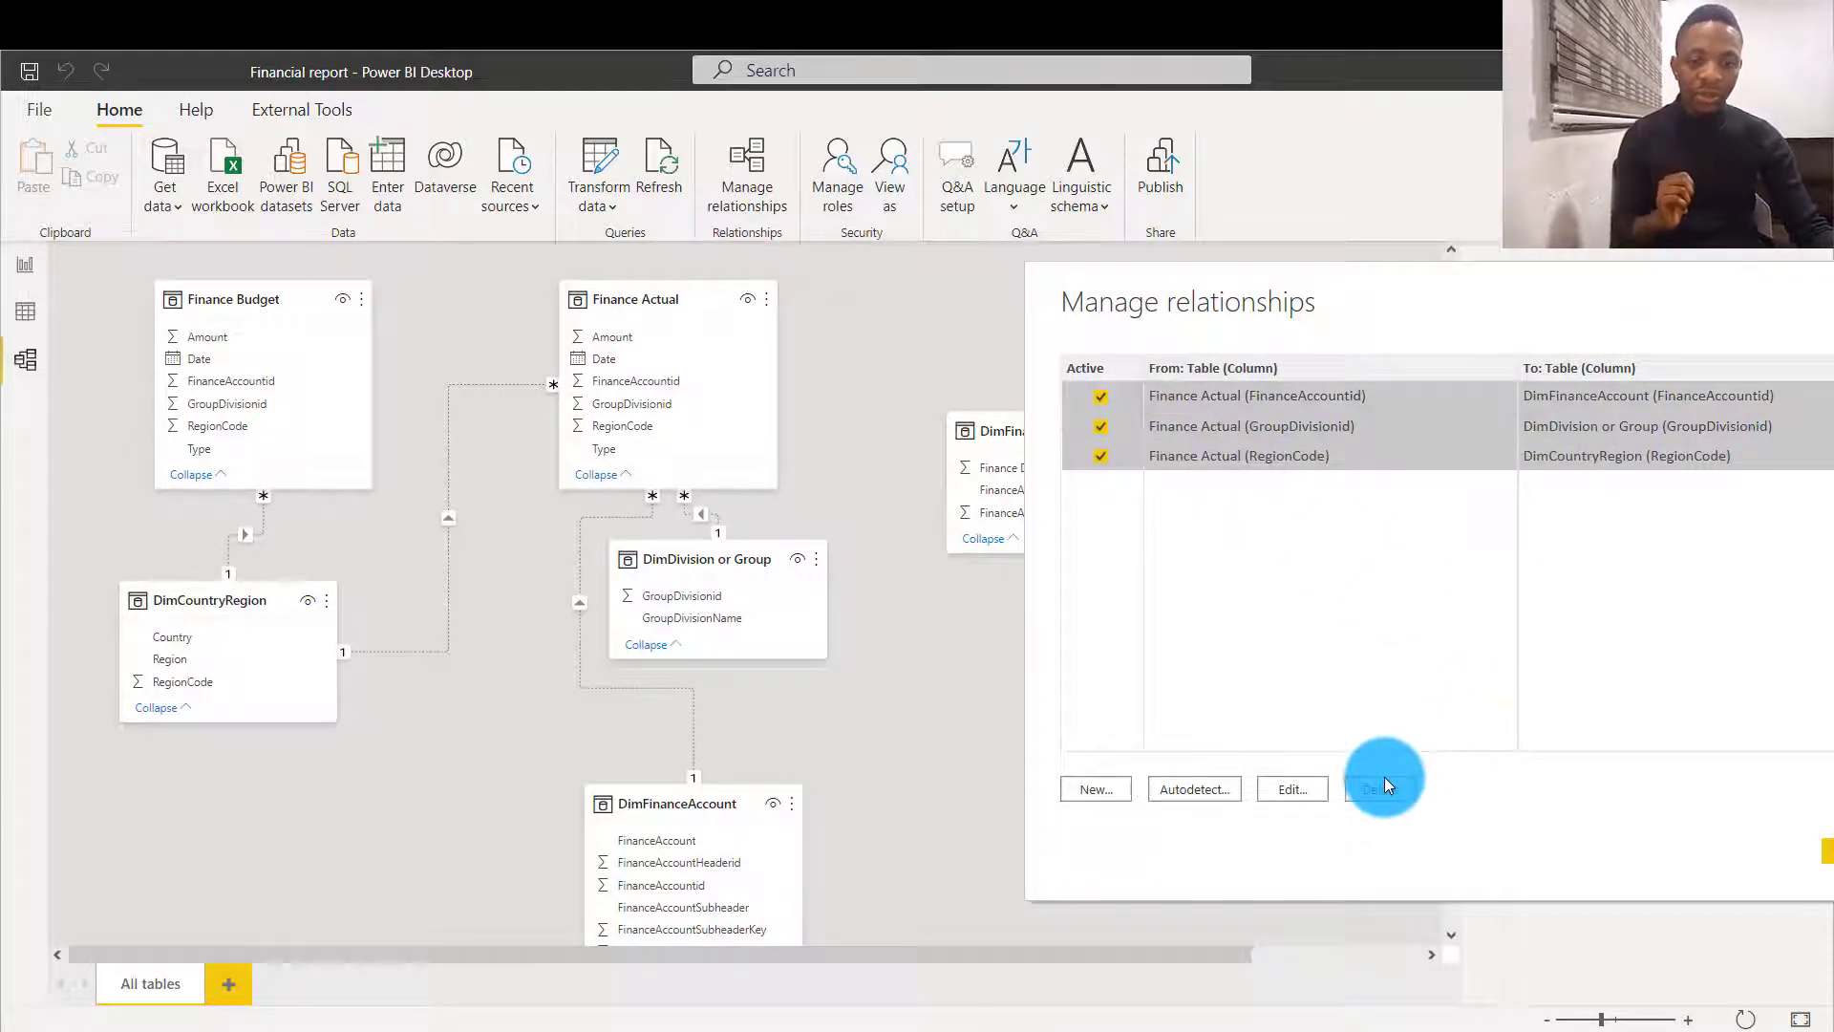
pyautogui.click(1384, 785)
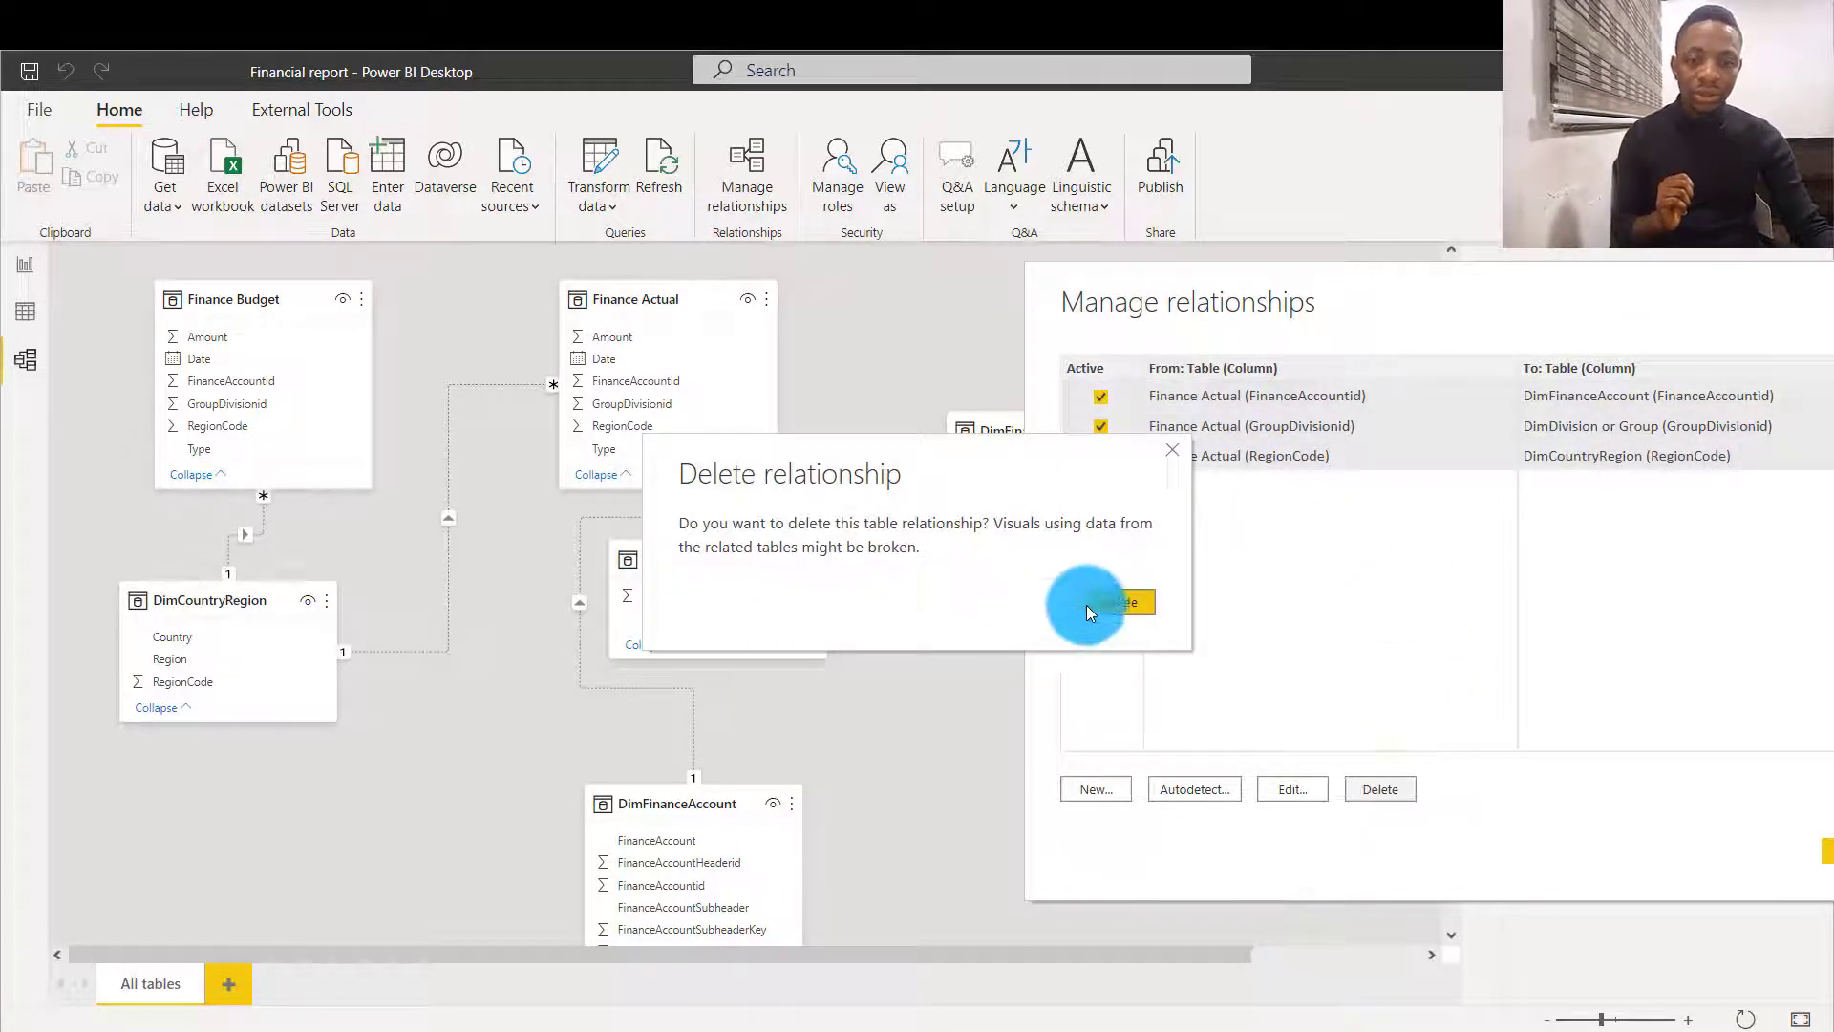
pyautogui.click(1122, 600)
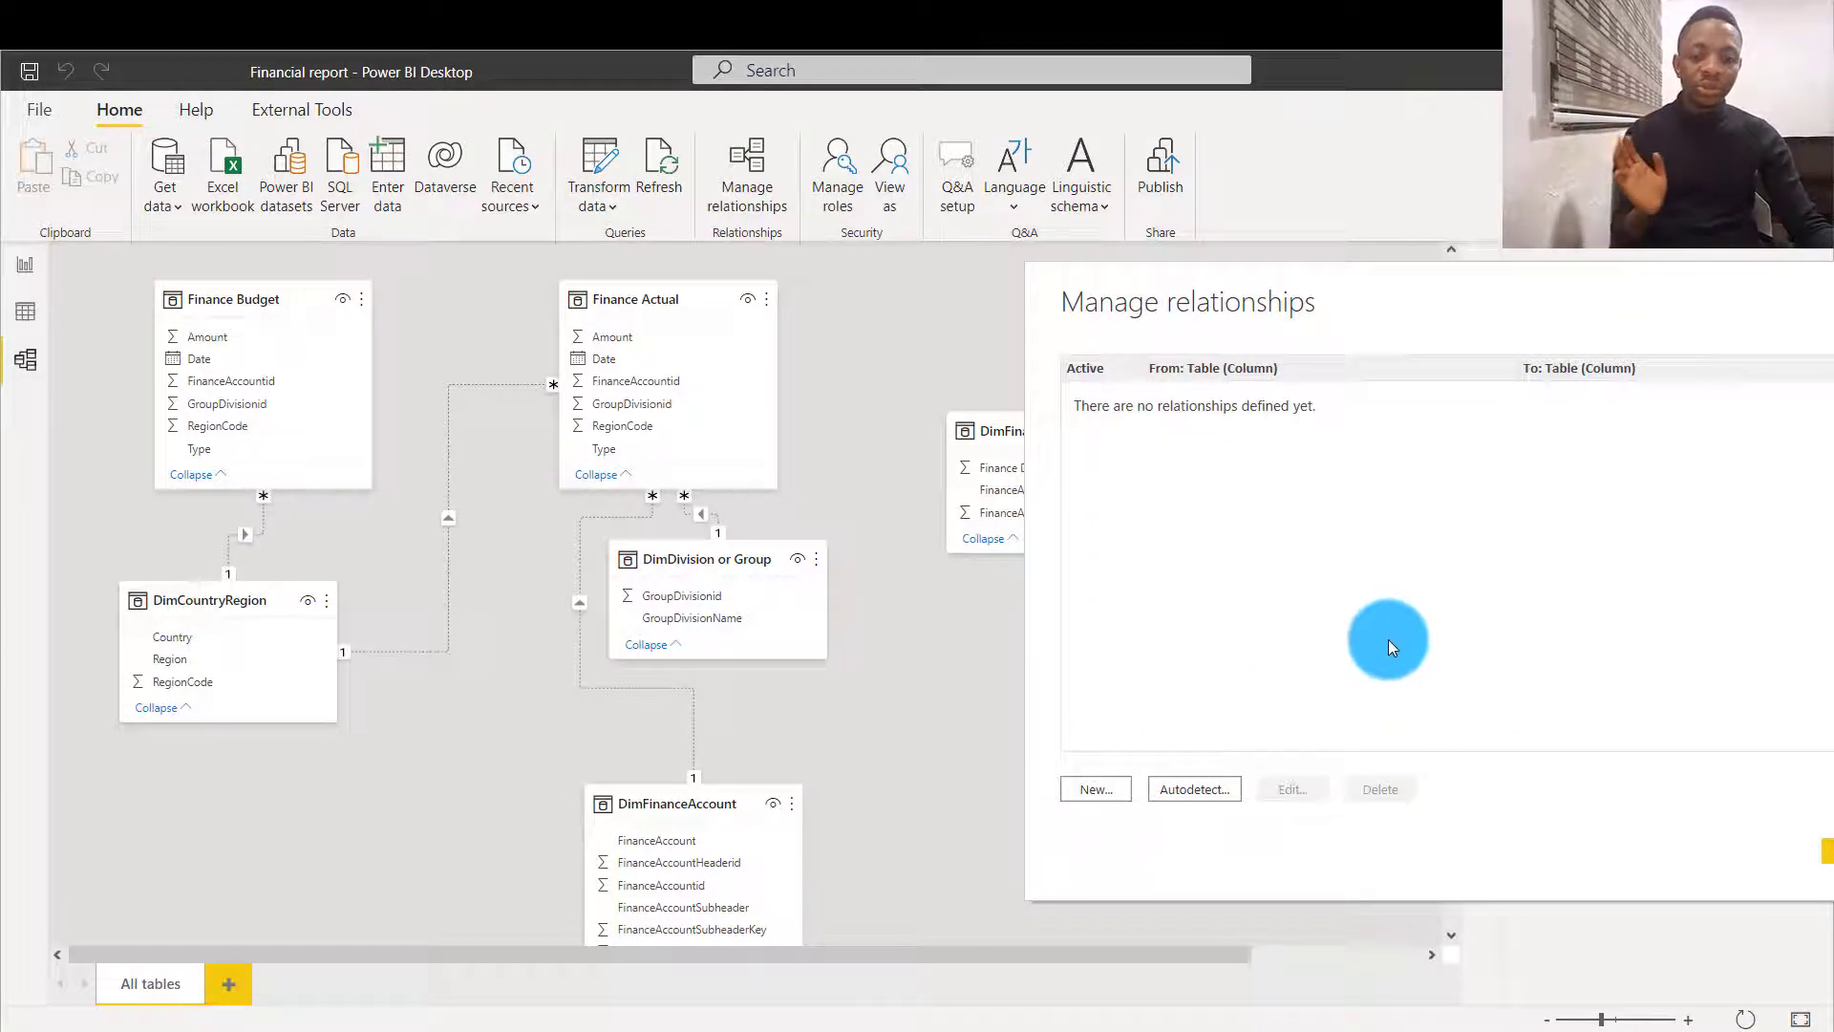
pyautogui.moveTo(1504, 285); pyautogui.dragTo(1195, 288)
pyautogui.click(1527, 845)
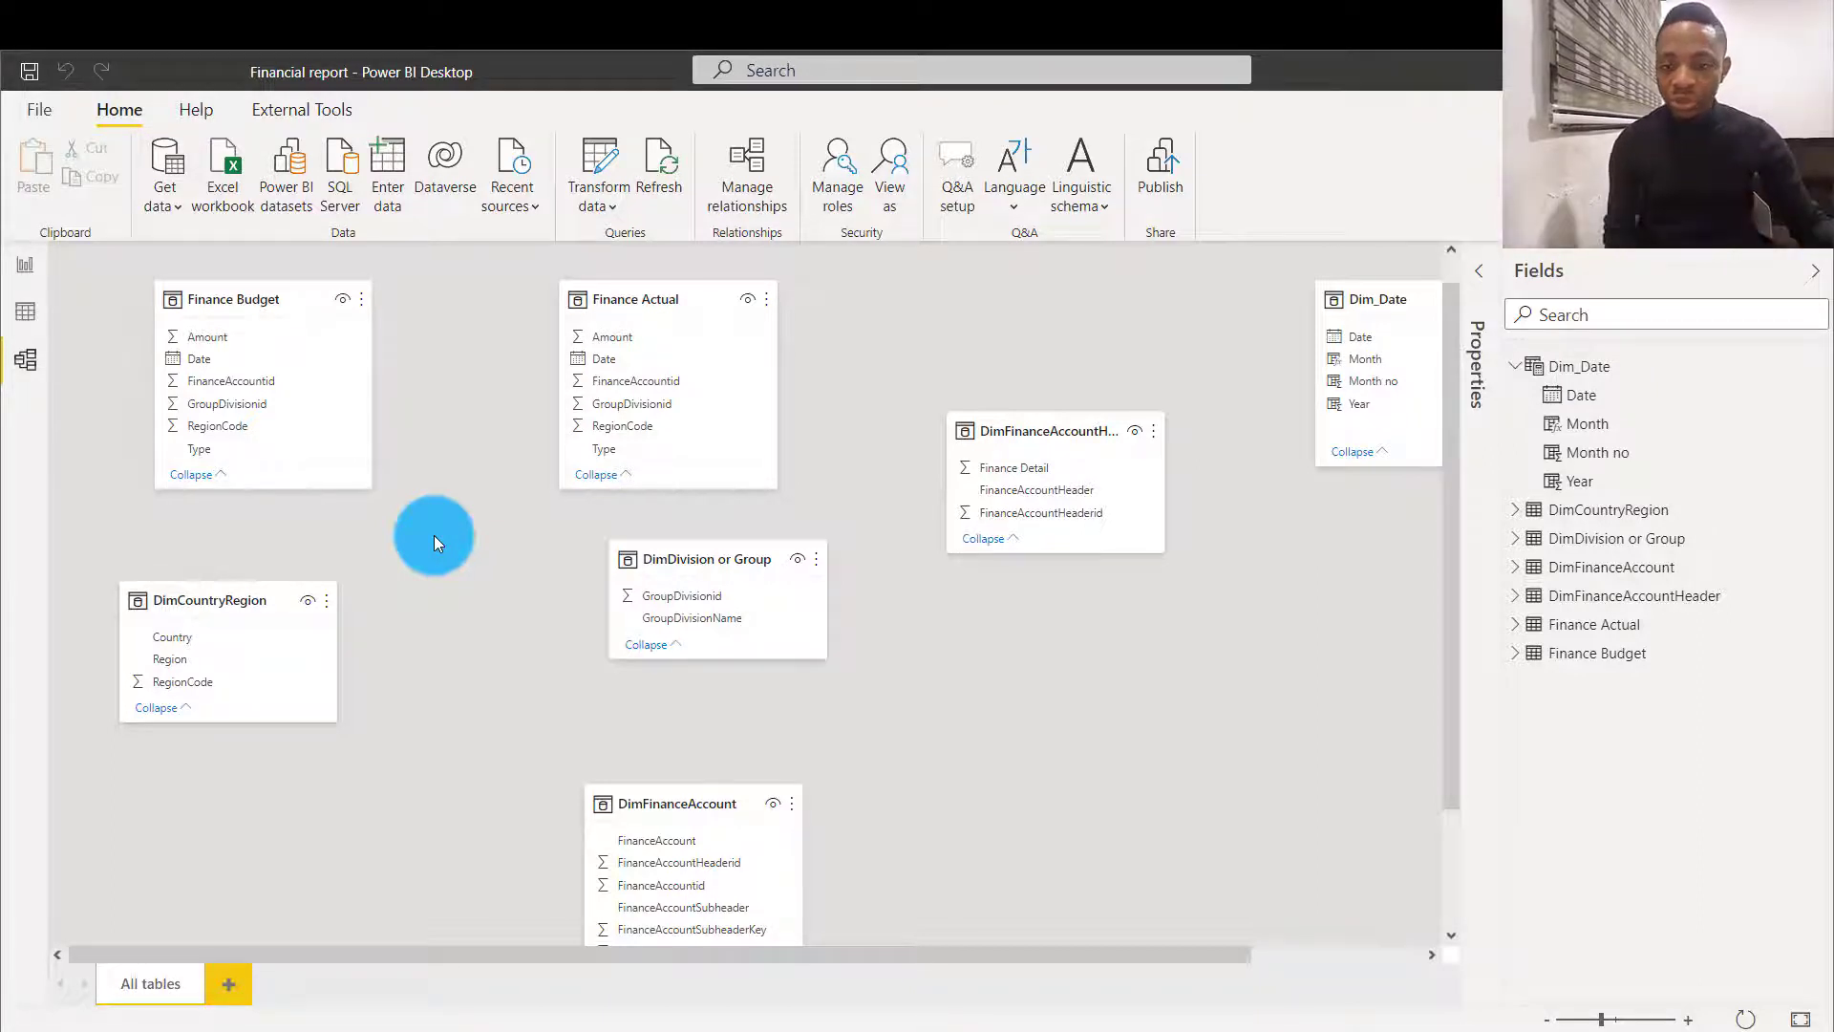
# Move the DimDivision or Group table below DimFinanceAccountHeader and stack Dim_Date directly beneath Finance Actual
pyautogui.moveTo(635, 549); pyautogui.dragTo(1034, 627)
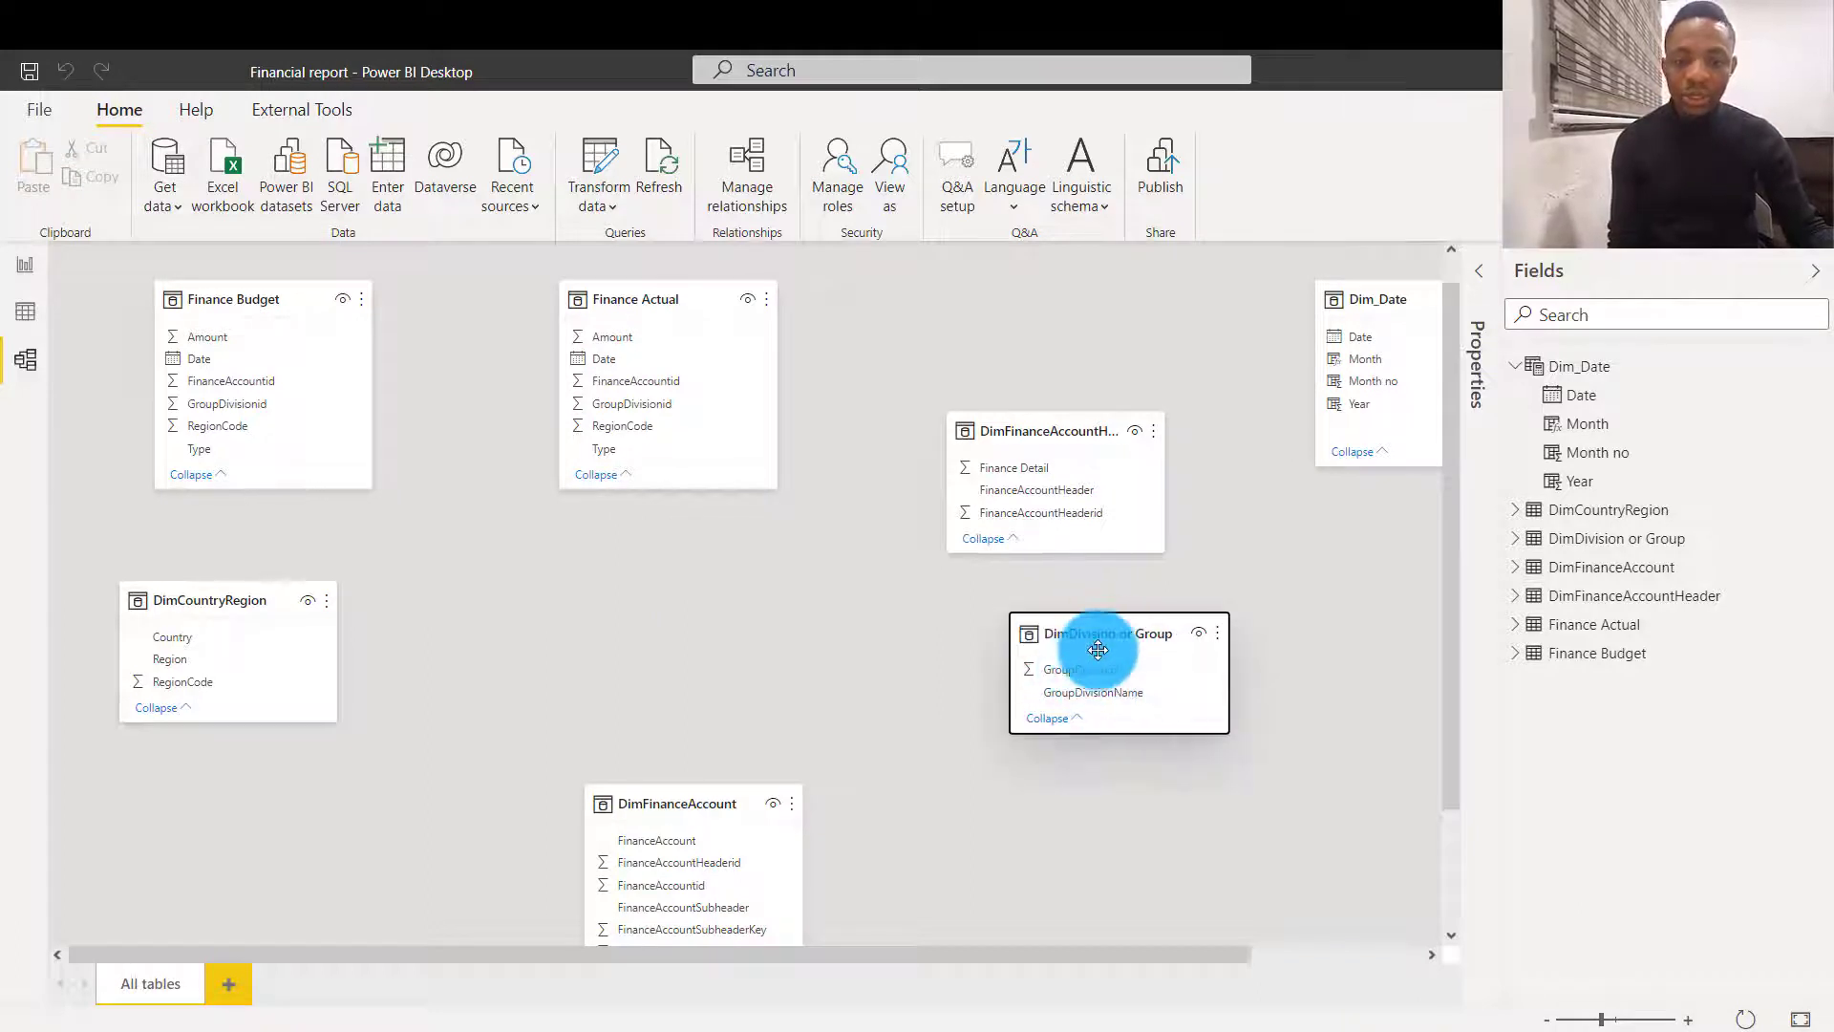
pyautogui.moveTo(656, 297); pyautogui.dragTo(696, 367)
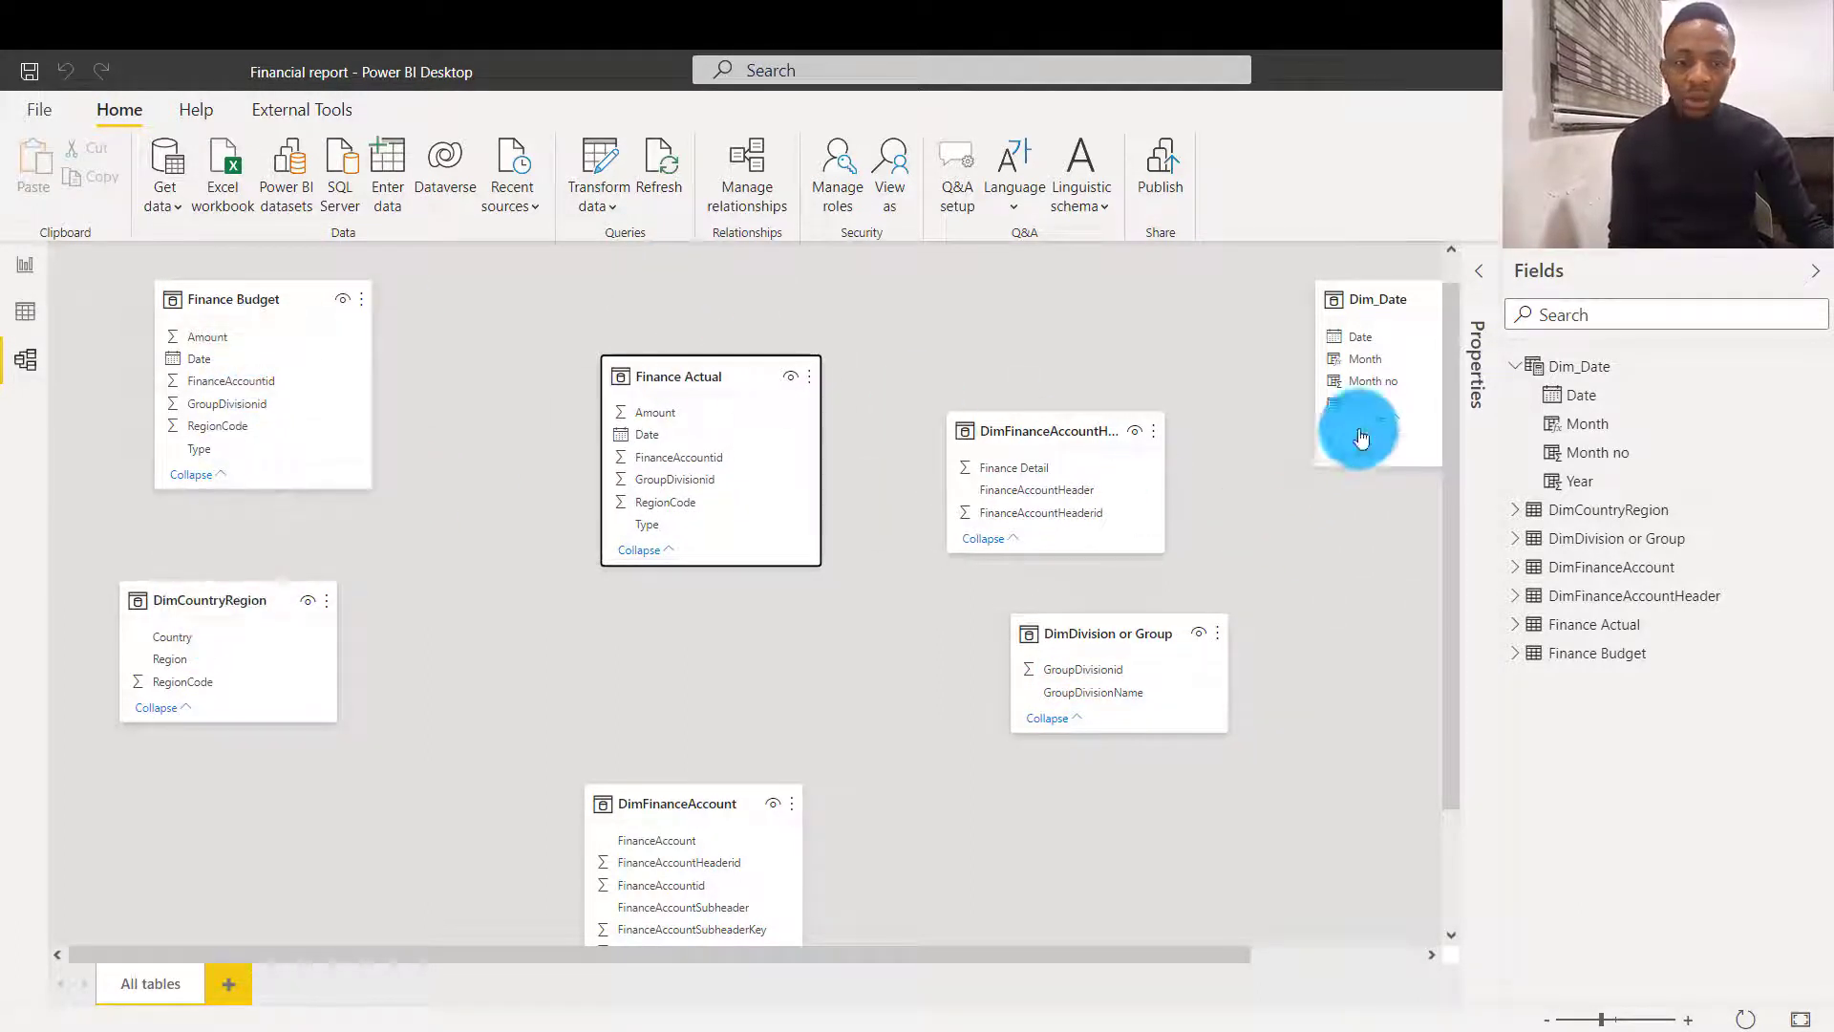
pyautogui.moveTo(1384, 289); pyautogui.dragTo(705, 583)
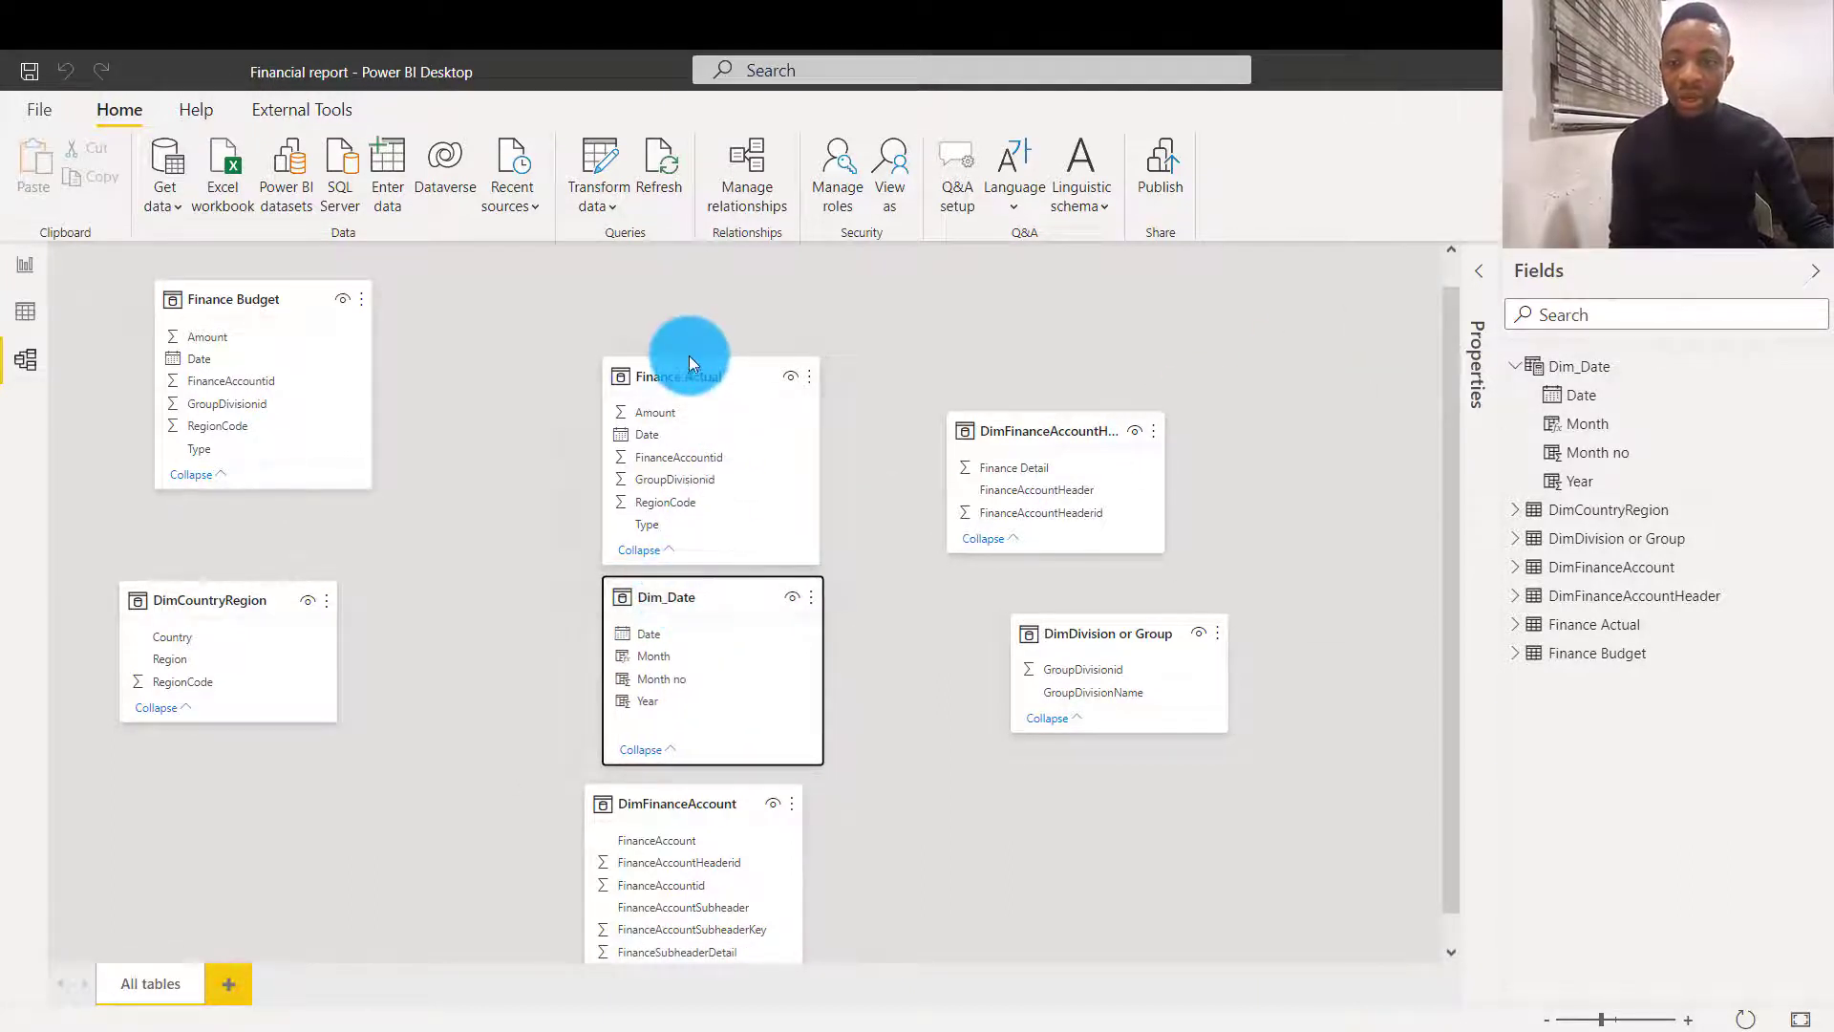
pyautogui.moveTo(688, 358); pyautogui.dragTo(691, 292)
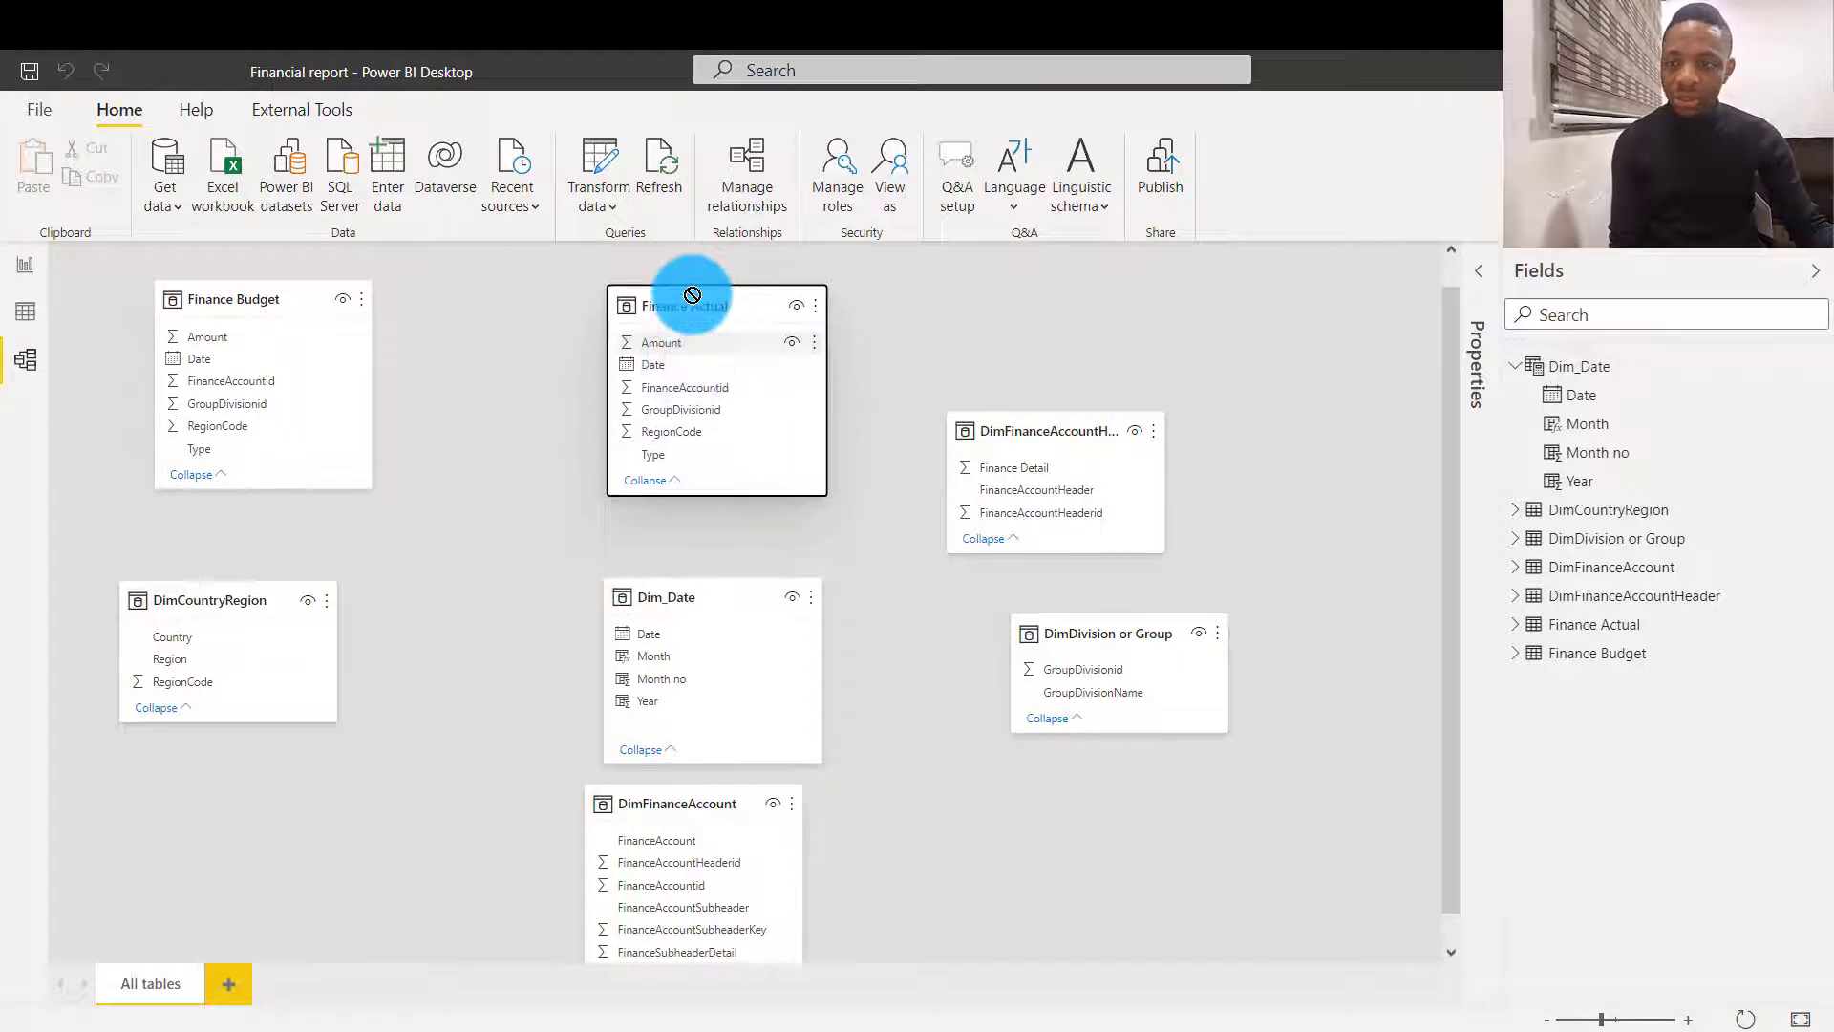
pyautogui.moveTo(707, 603); pyautogui.dragTo(713, 533)
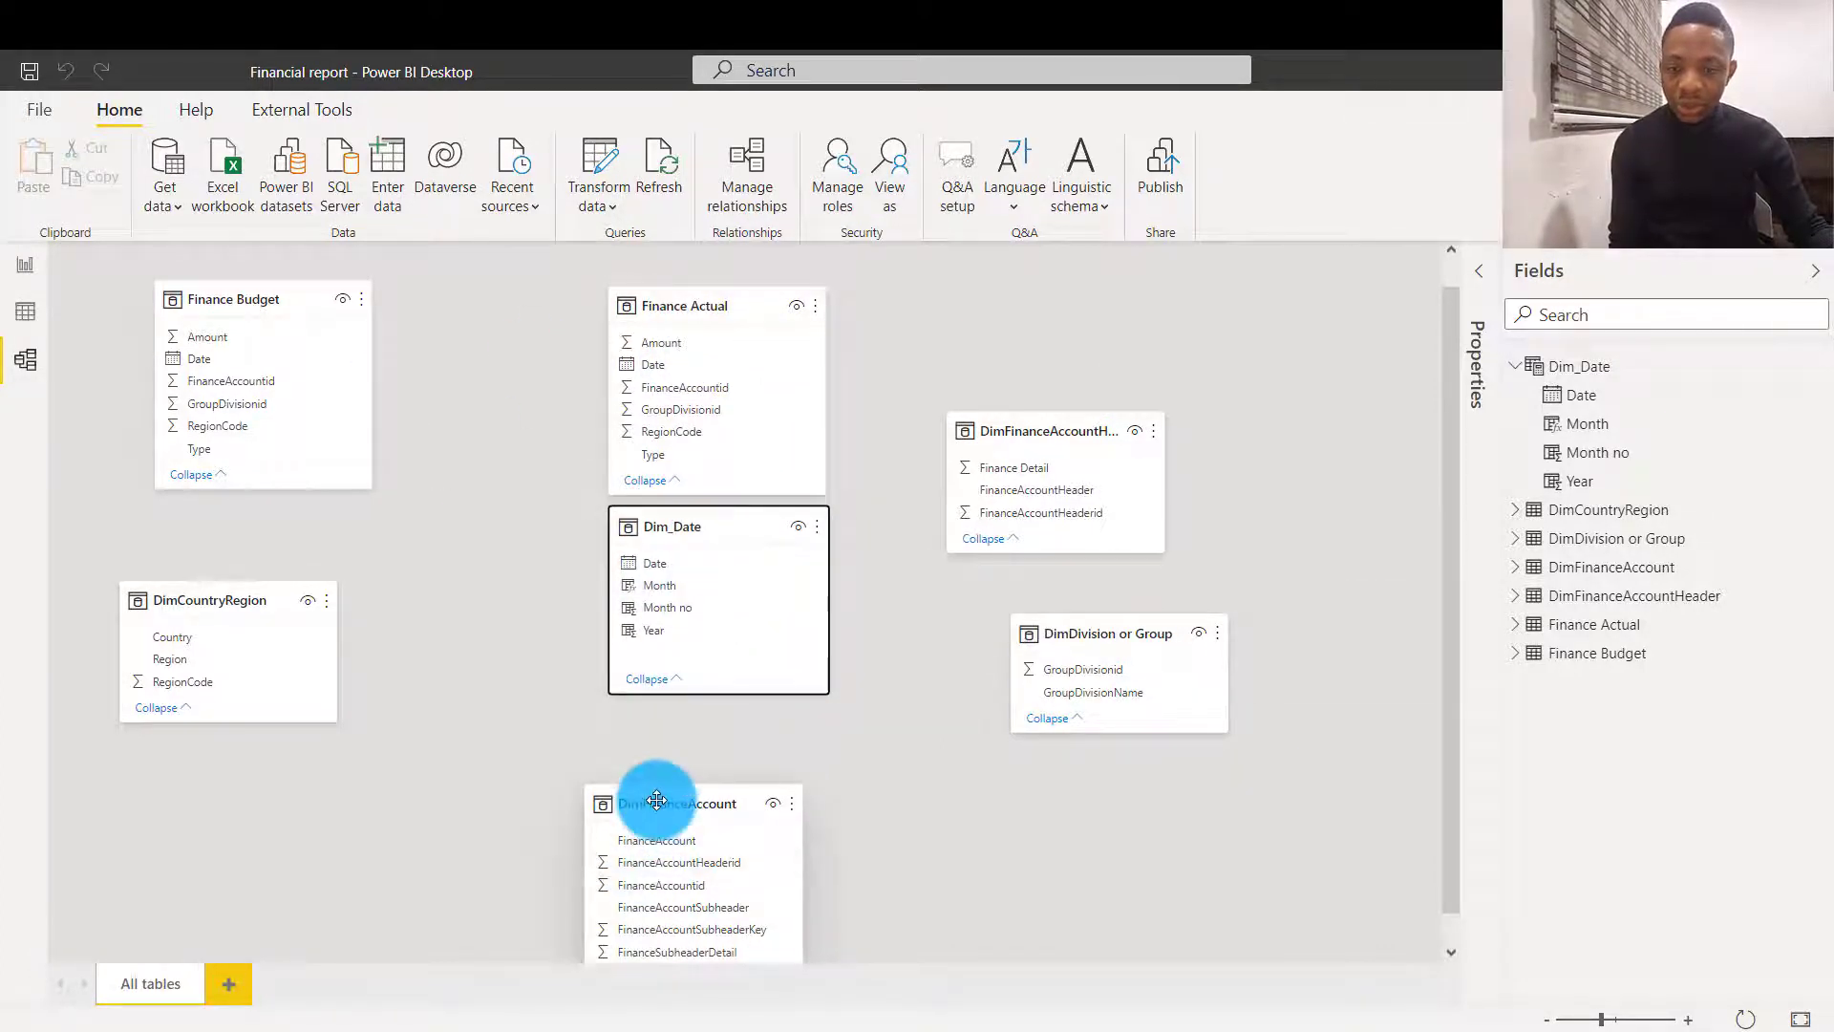
# Stack Finance Budget directly beneath Dim_Date and move DimFinanceAccount to the right of Finance Actual in the diagram
pyautogui.moveTo(656, 808); pyautogui.dragTo(392, 571)
pyautogui.moveTo(243, 331); pyautogui.dragTo(699, 759)
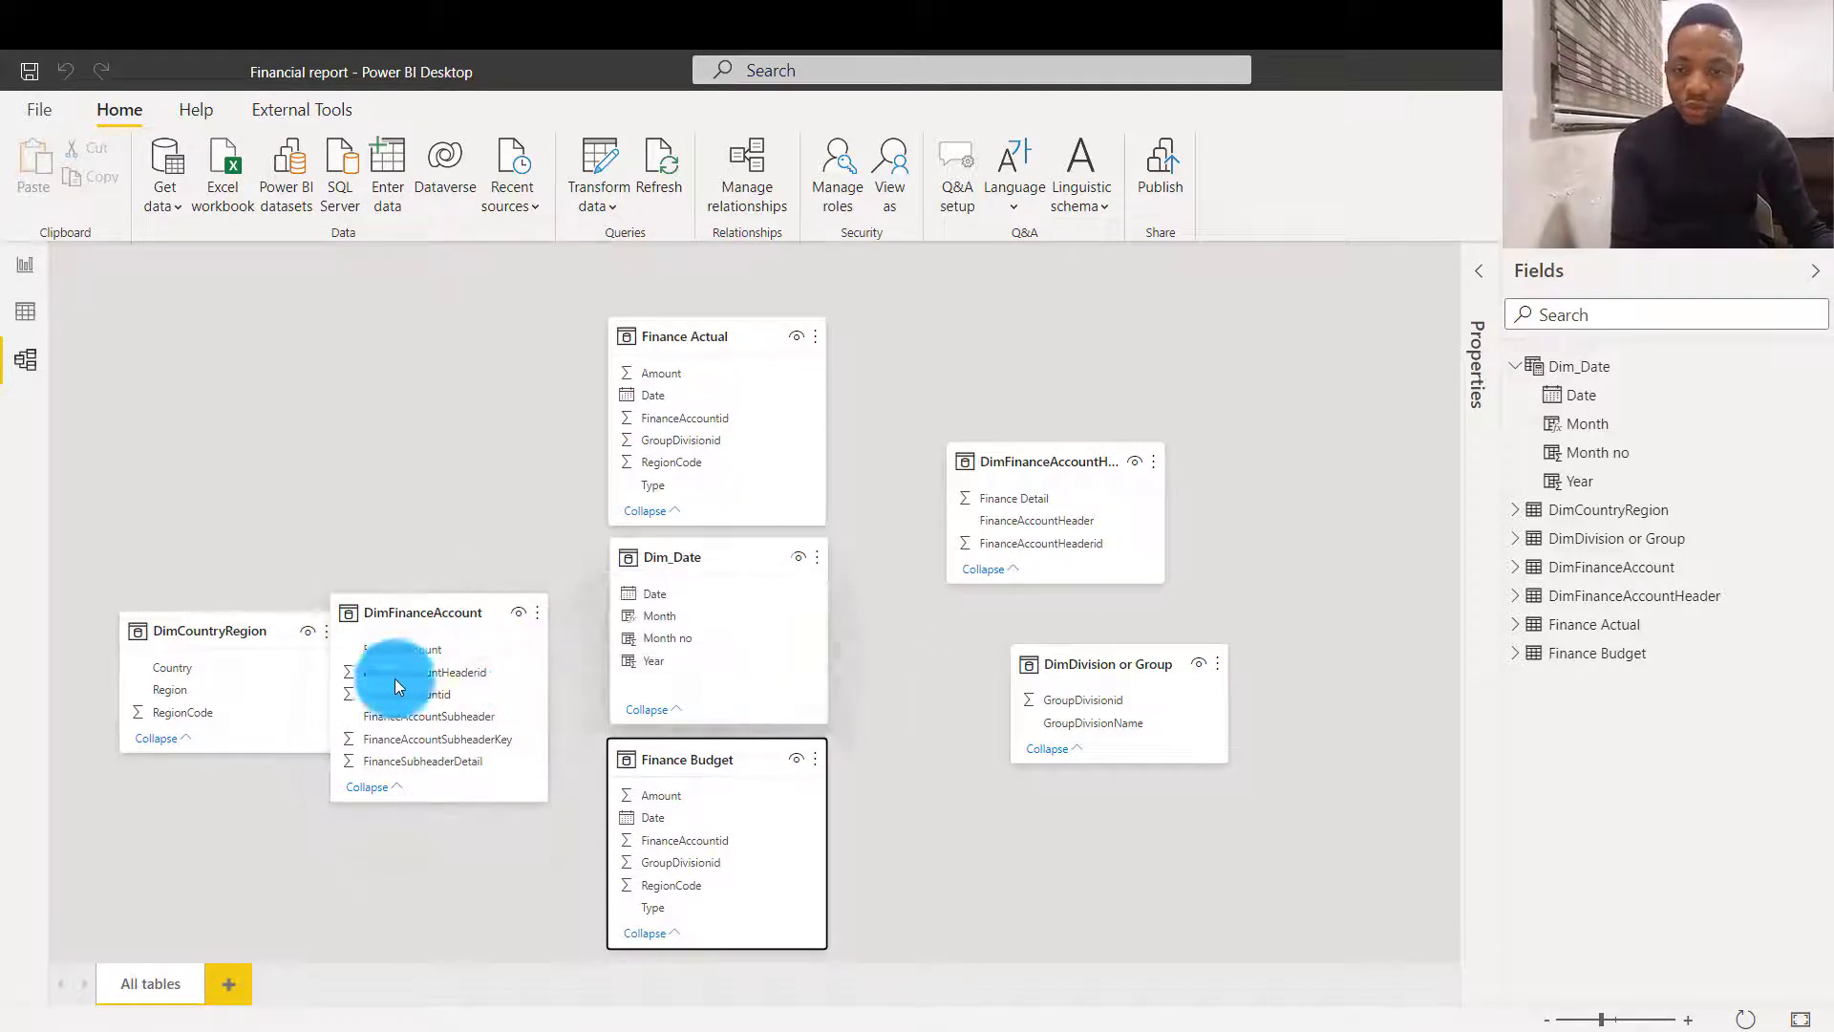
pyautogui.moveTo(392, 614); pyautogui.dragTo(1023, 287)
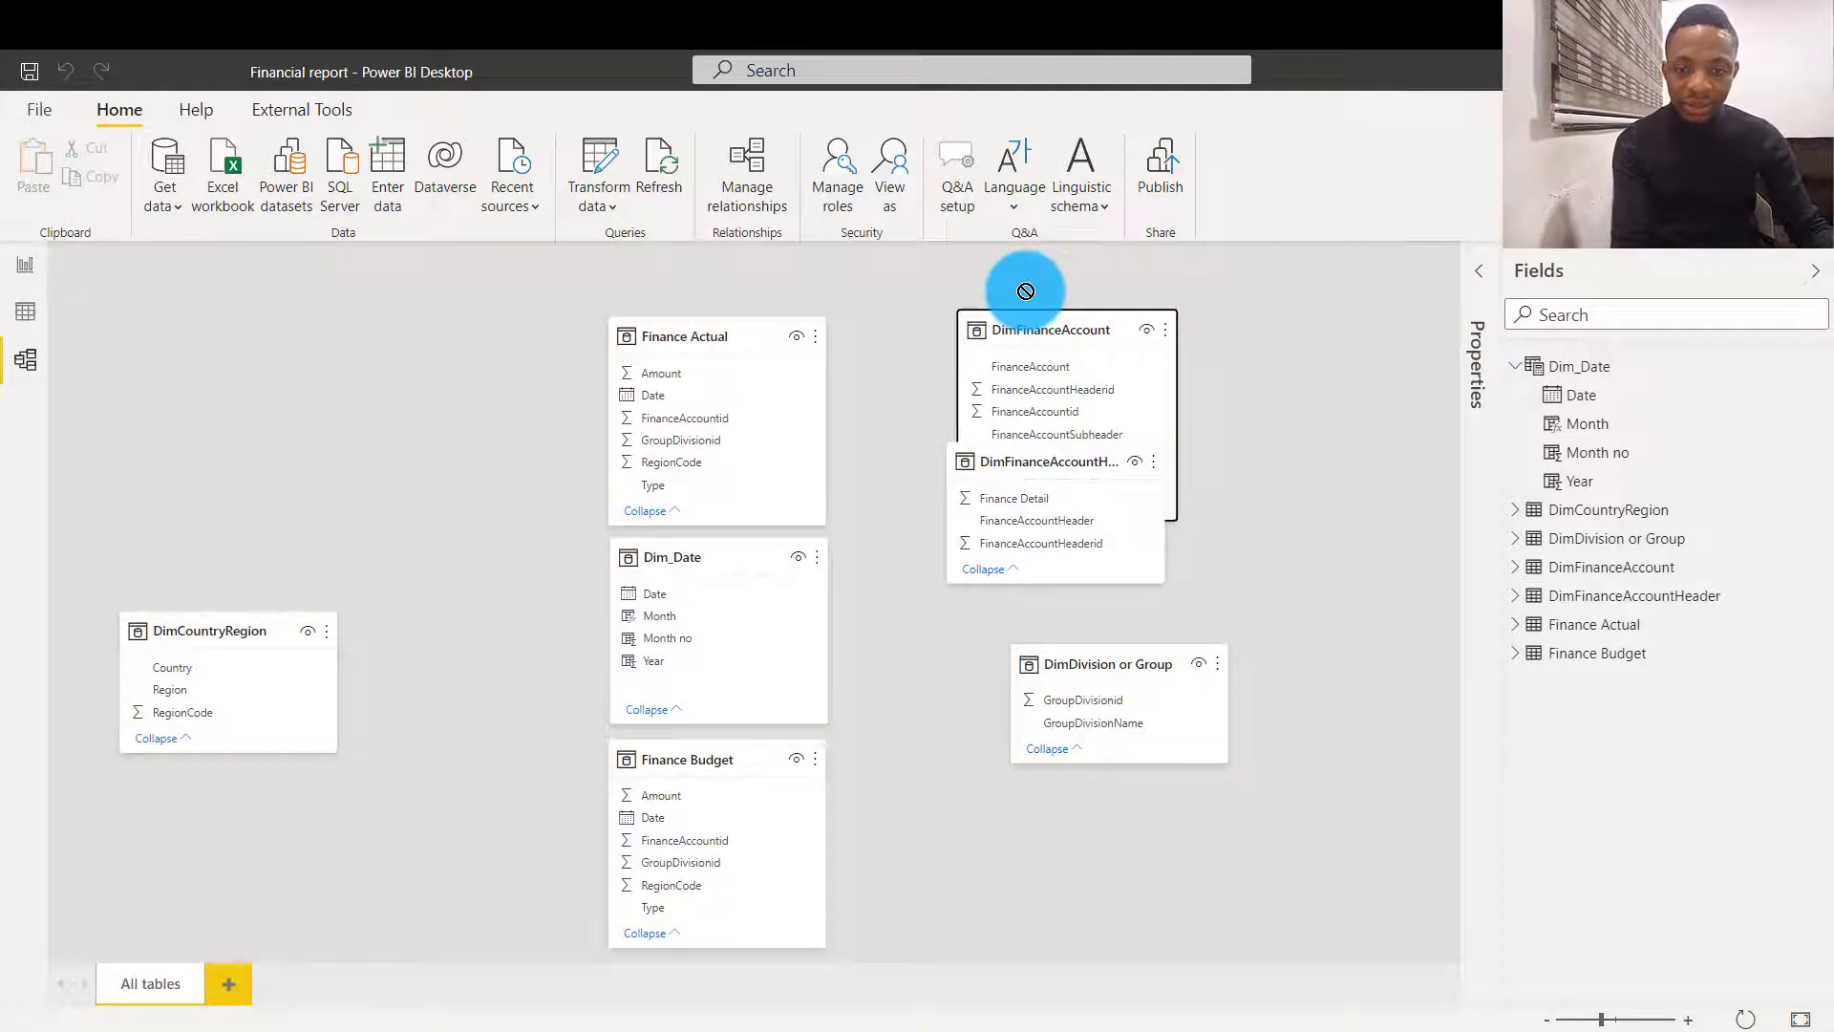
# Place DimDivision or Group above DimCountryRegion to the left of the fact tables, and DimFinanceAccountHeader below DimFinanceAccount
pyautogui.moveTo(1143, 677); pyautogui.dragTo(426, 412)
pyautogui.moveTo(210, 631); pyautogui.dragTo(388, 580)
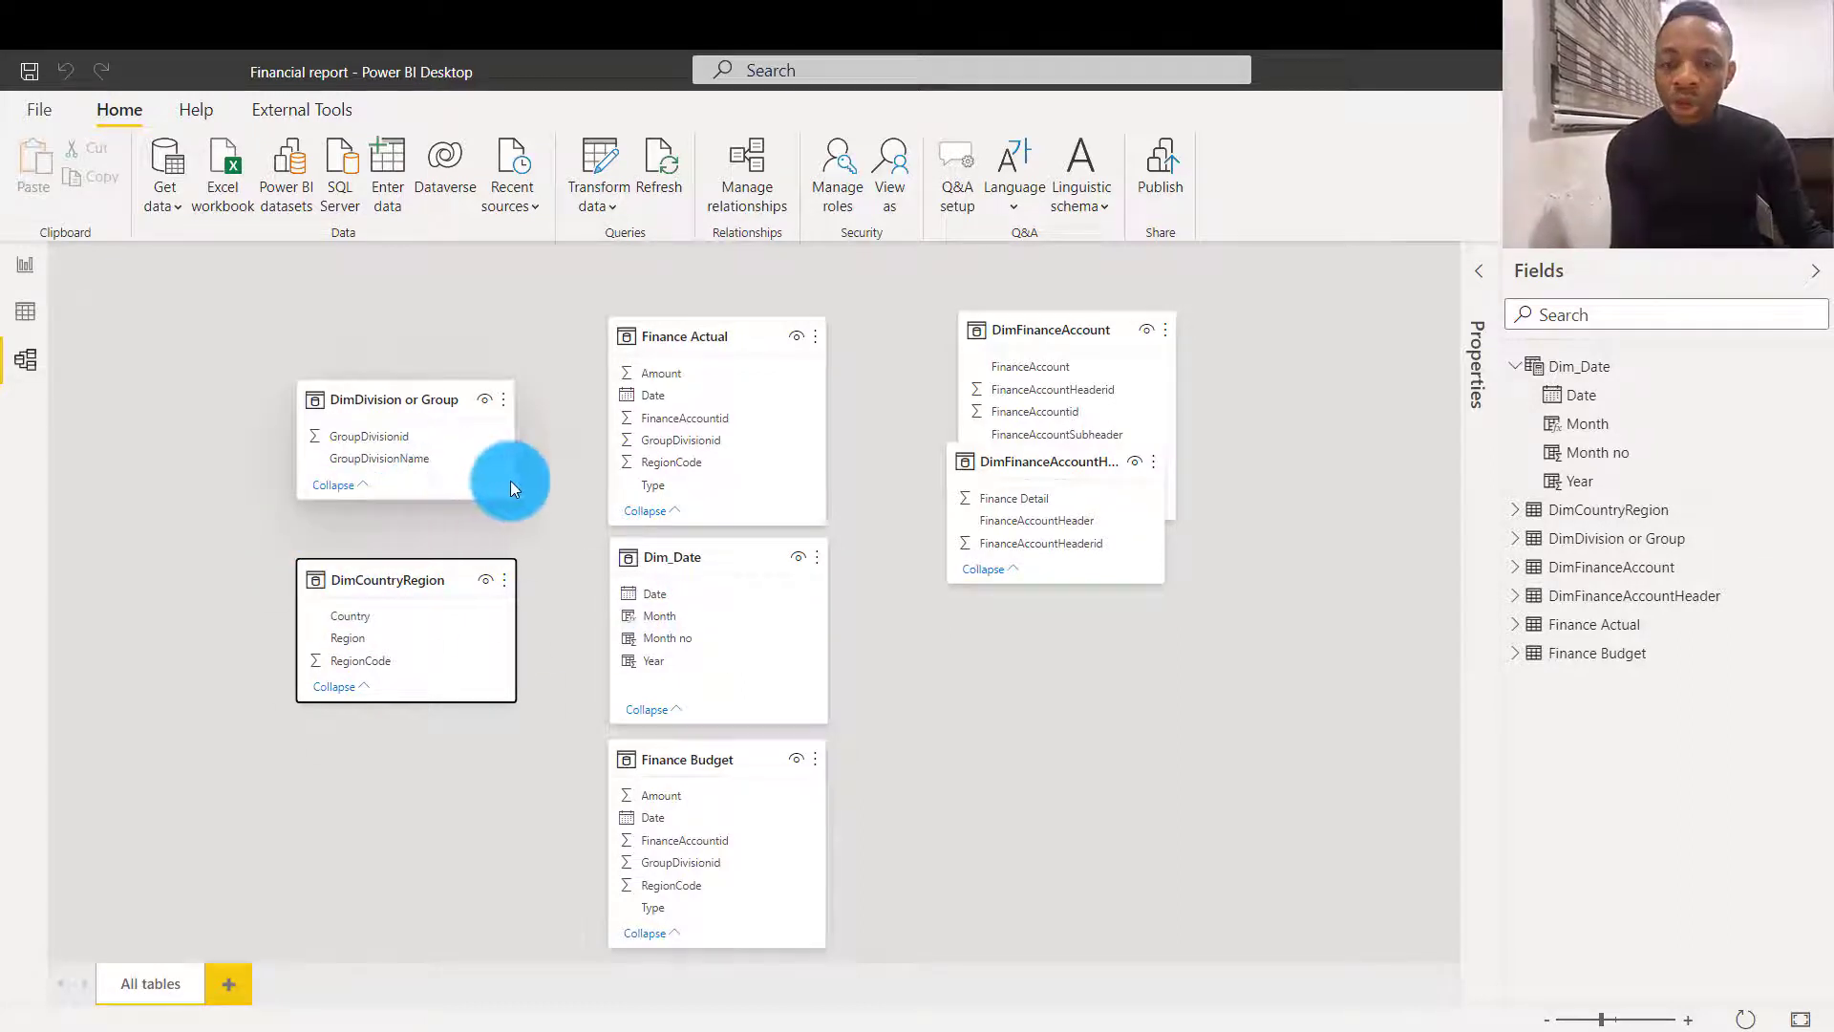
pyautogui.click(1015, 455)
pyautogui.moveTo(1014, 454); pyautogui.dragTo(1026, 604)
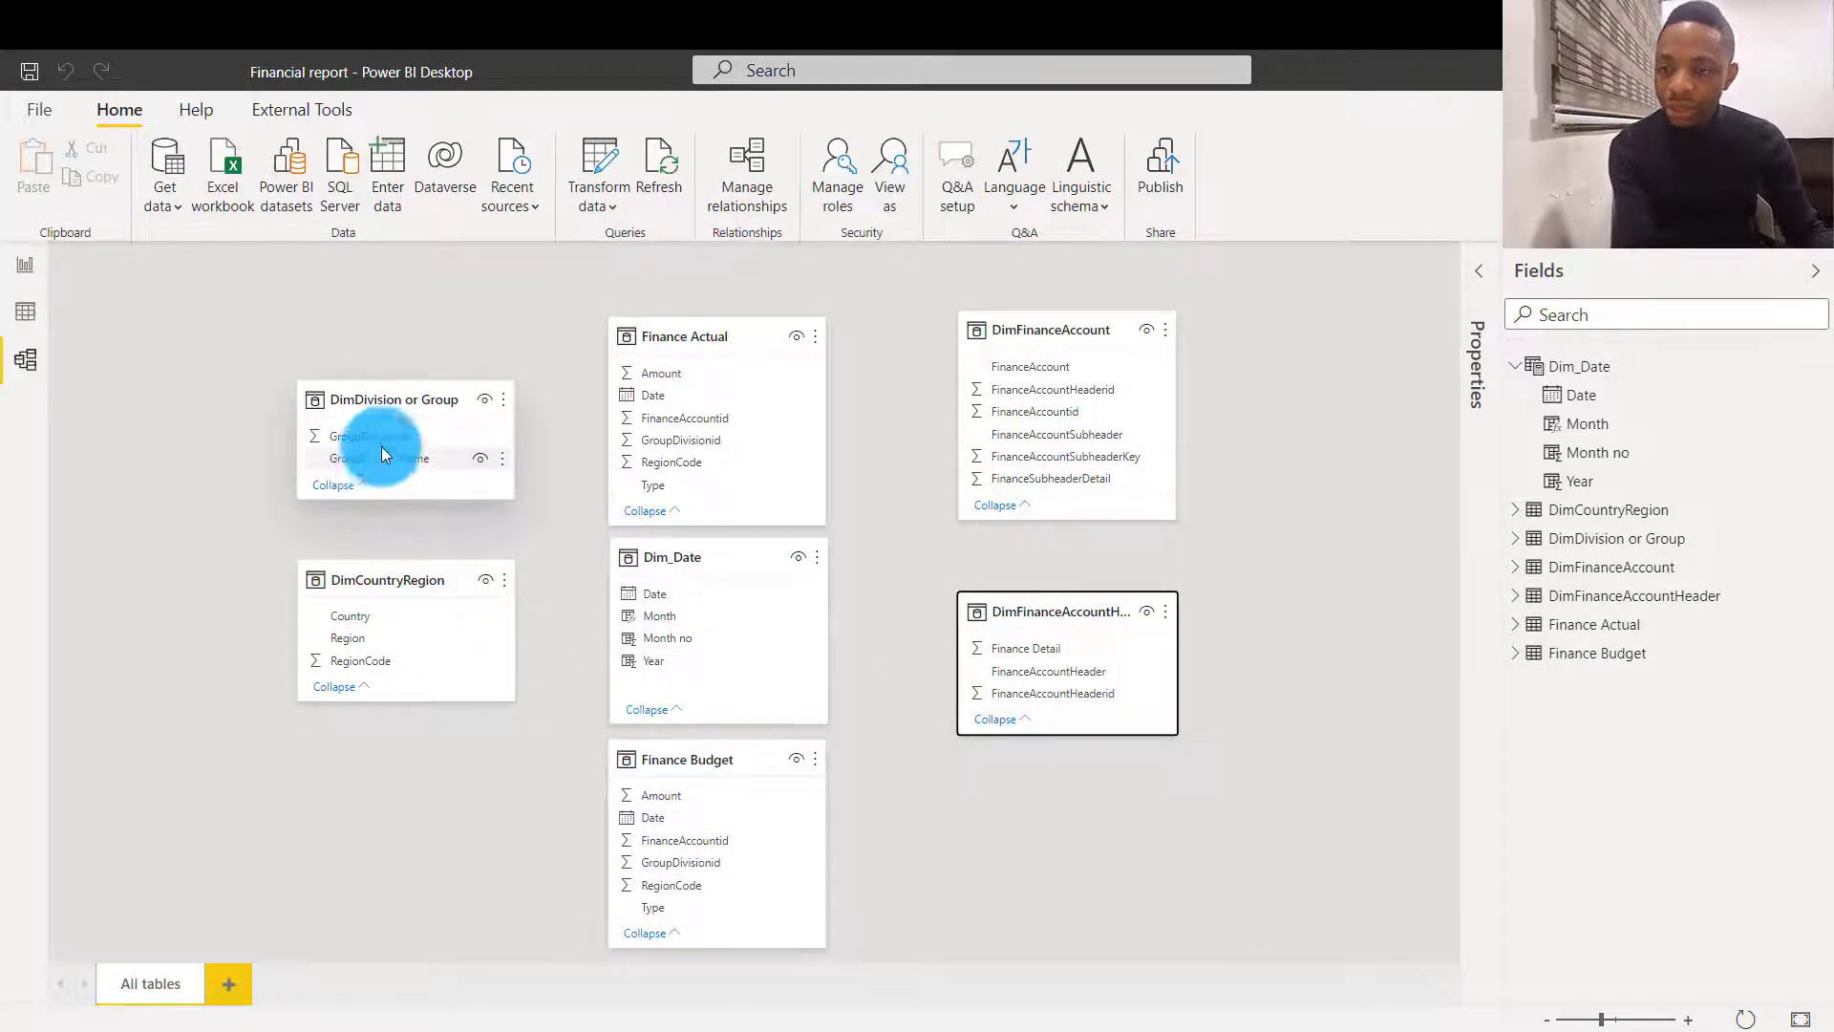
# Relate GroupDivisionid of DimDivision or Group to GroupDivisionid in both Finance Actual and Finance Budget directly in the diagram
pyautogui.moveTo(383, 454); pyautogui.dragTo(732, 442)
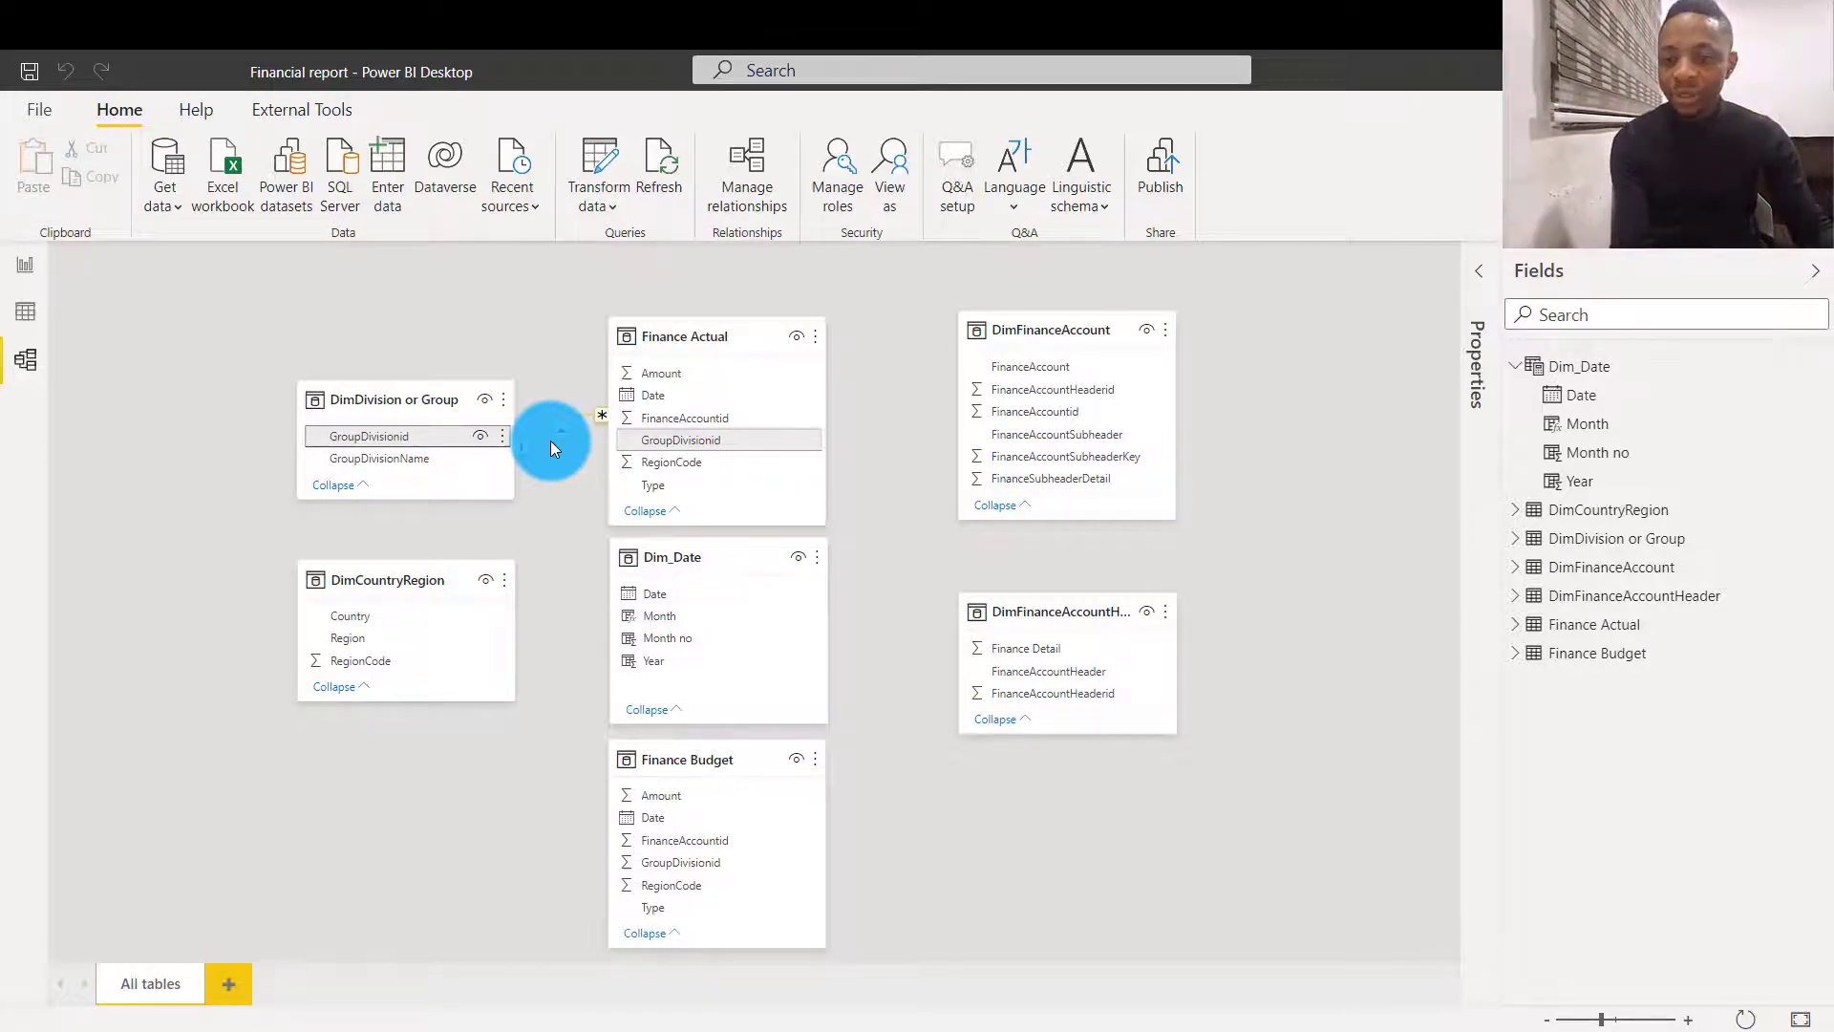
pyautogui.moveTo(551, 442); pyautogui.dragTo(505, 471)
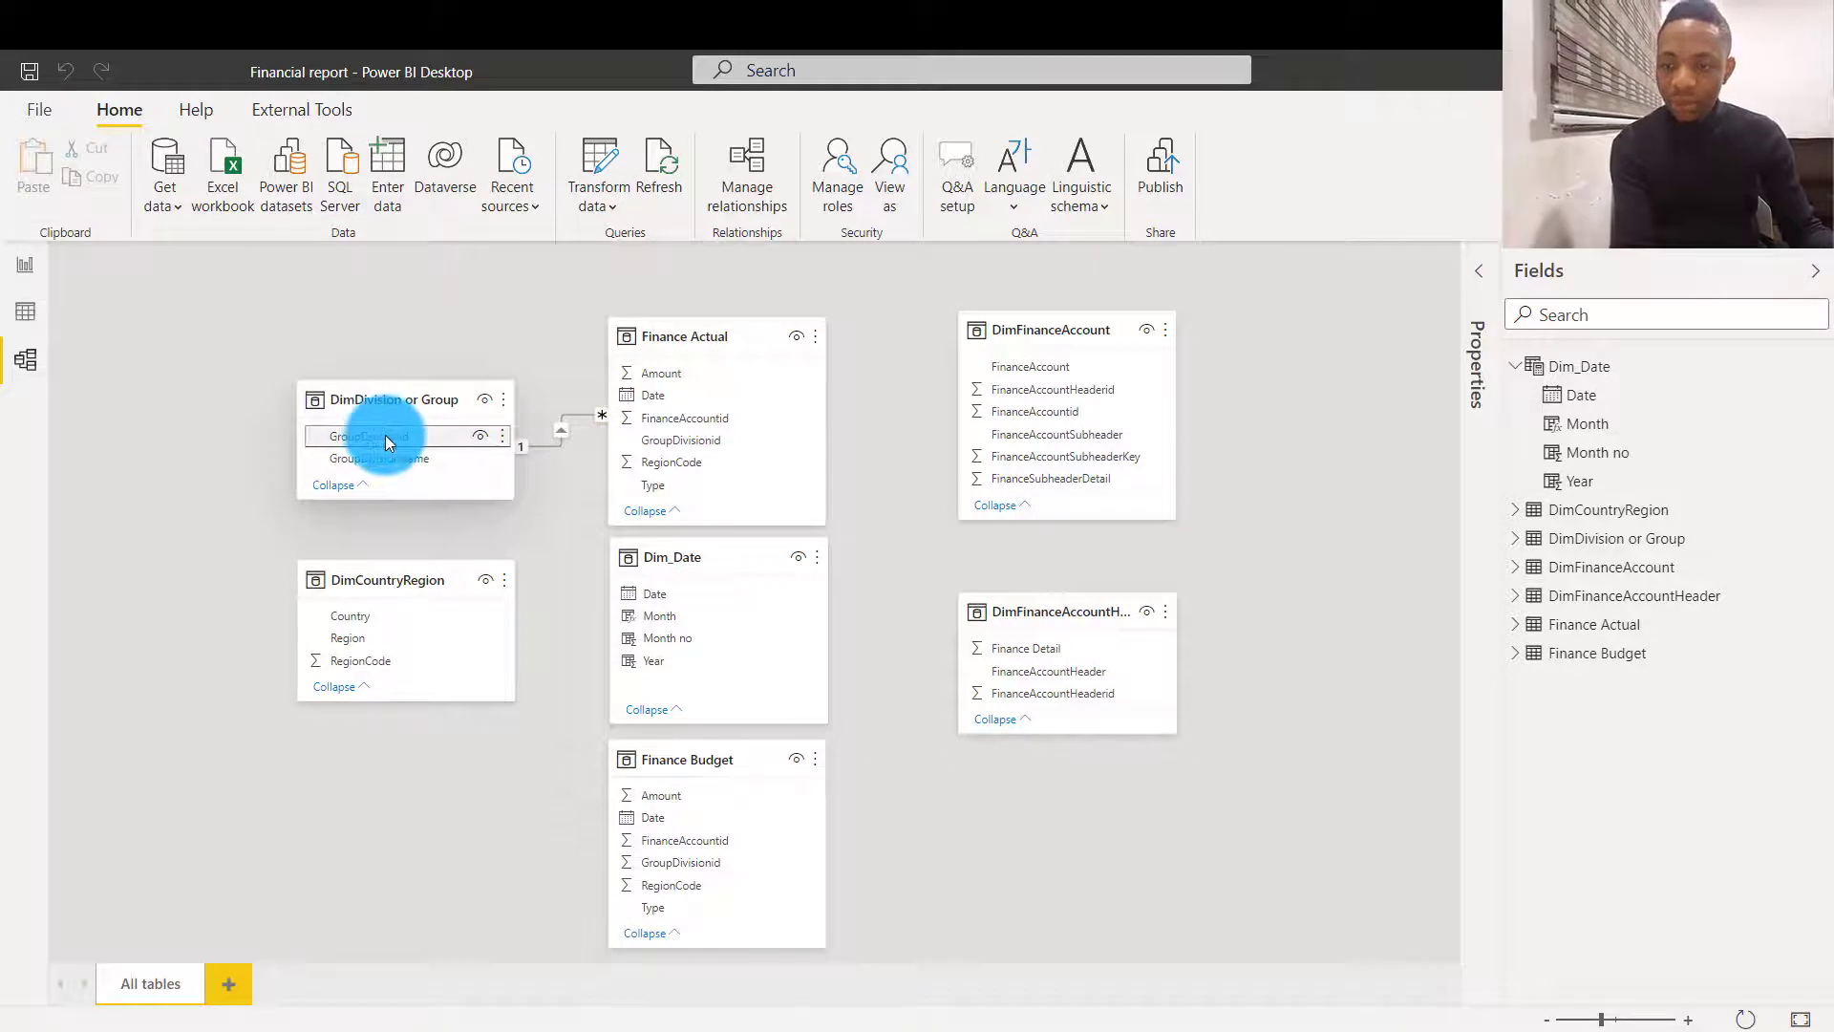
pyautogui.moveTo(386, 436); pyautogui.dragTo(741, 861)
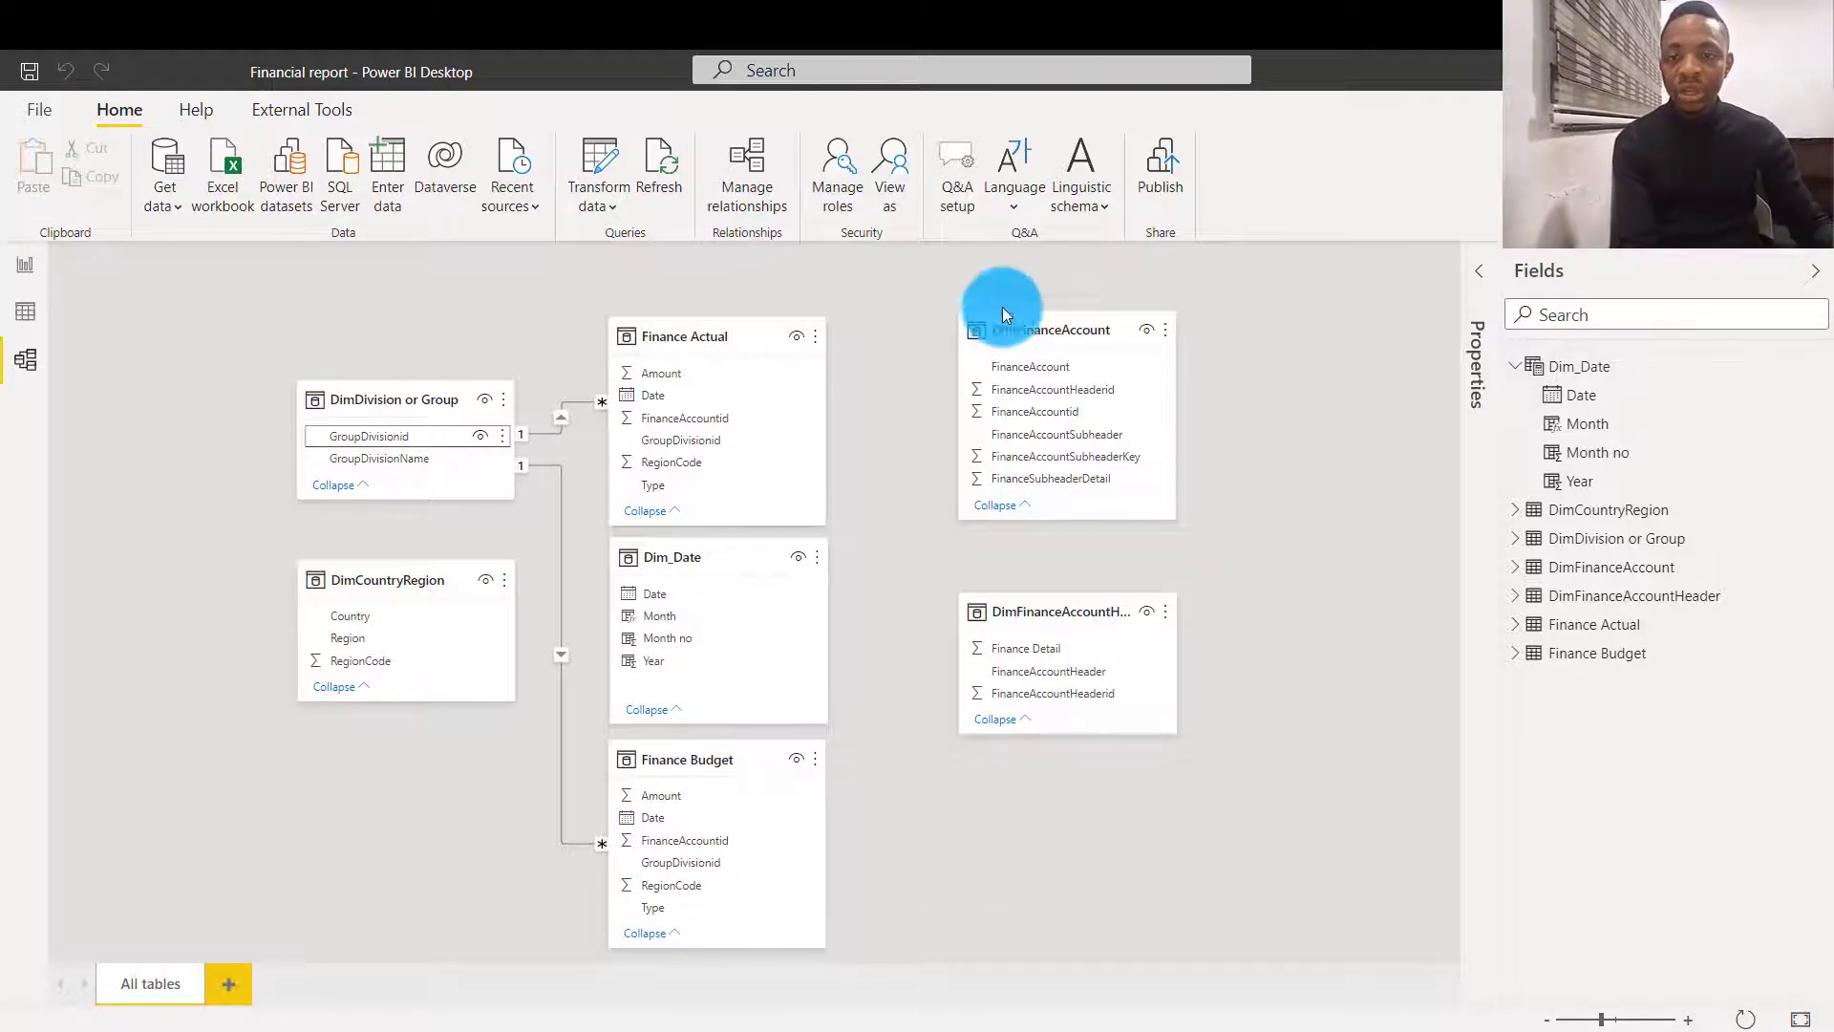
# Create an active one-to-many relationship from DimCountryRegion to Finance Actual on RegionCode in the relationship manager
pyautogui.click(744, 168)
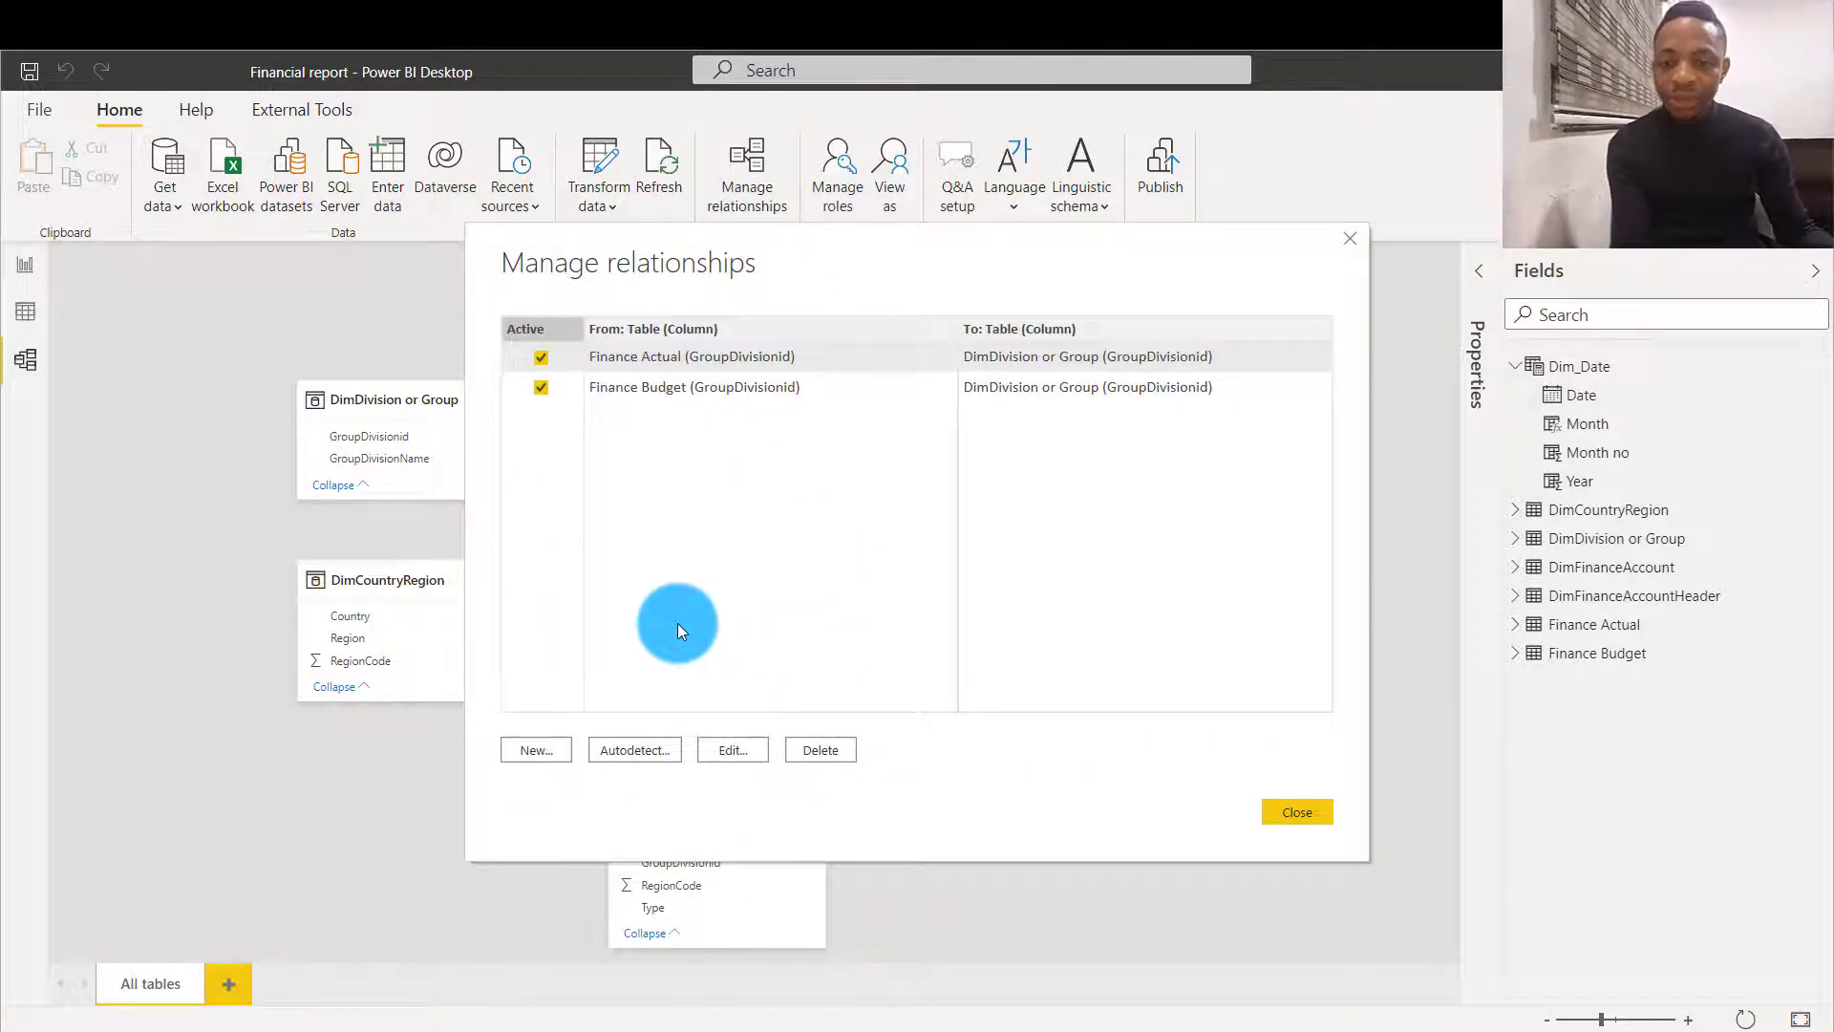
pyautogui.click(537, 750)
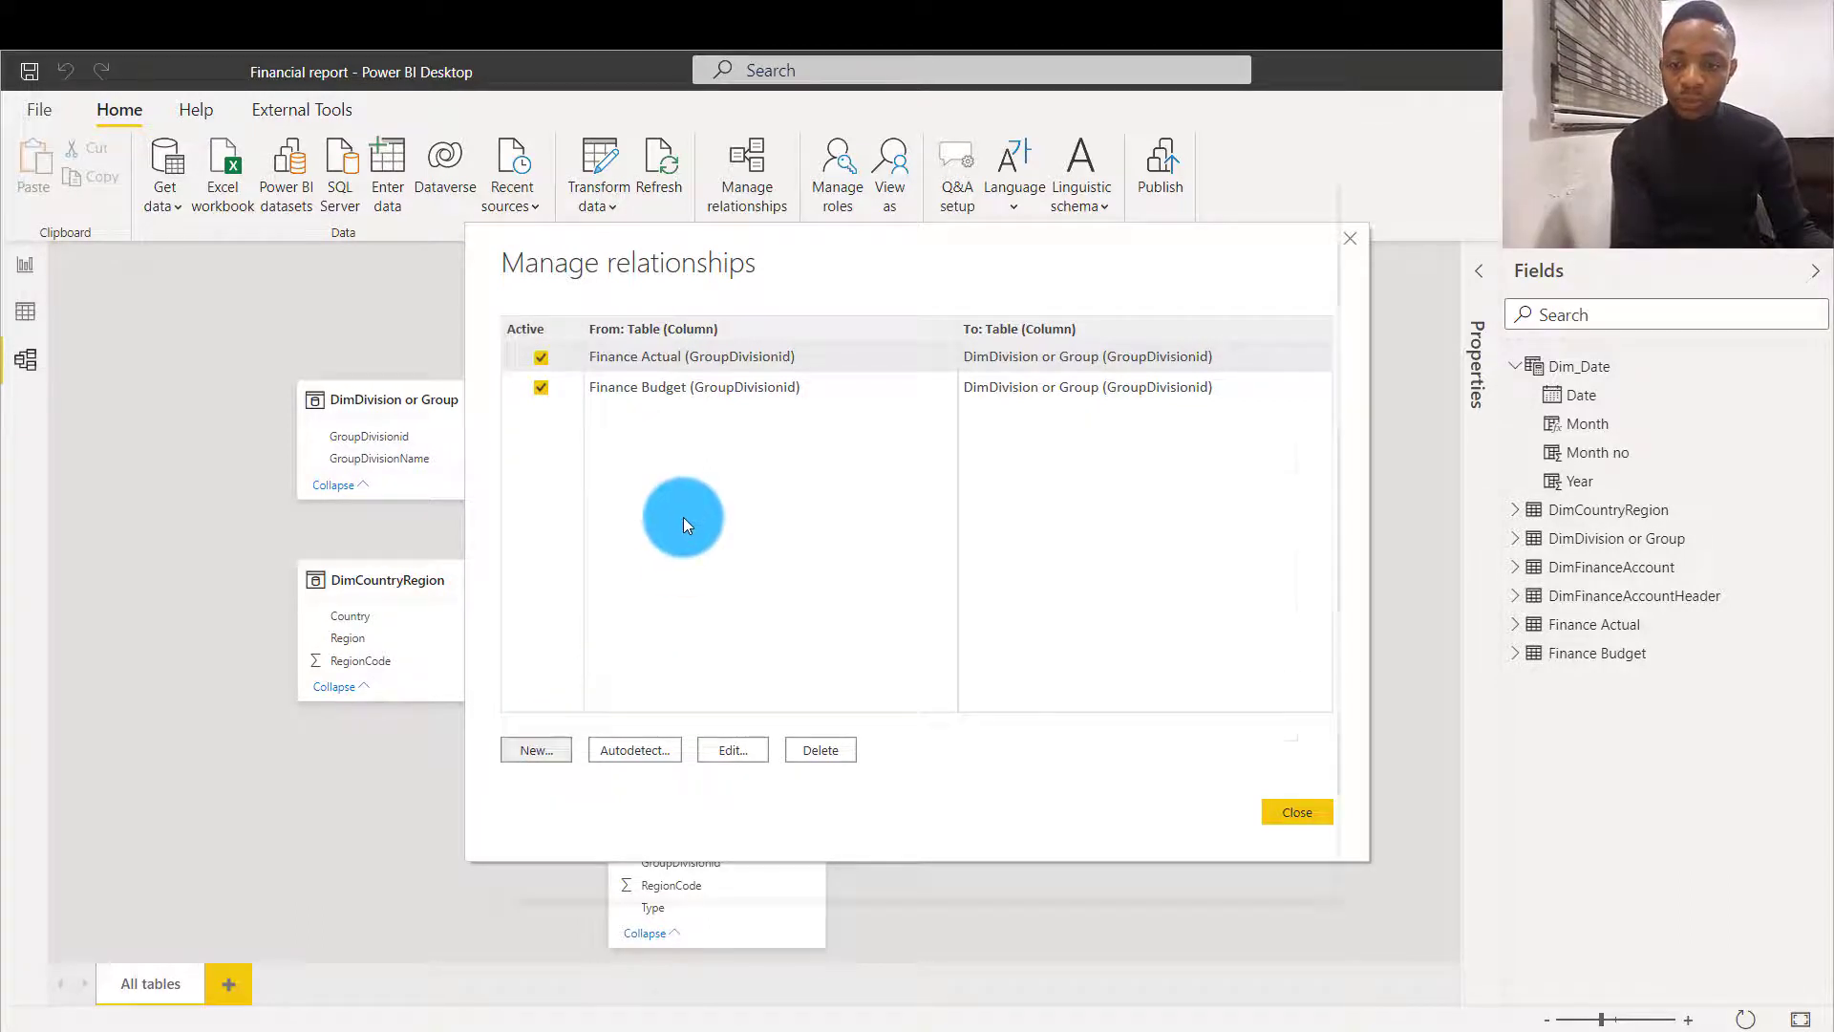
pyautogui.click(738, 334)
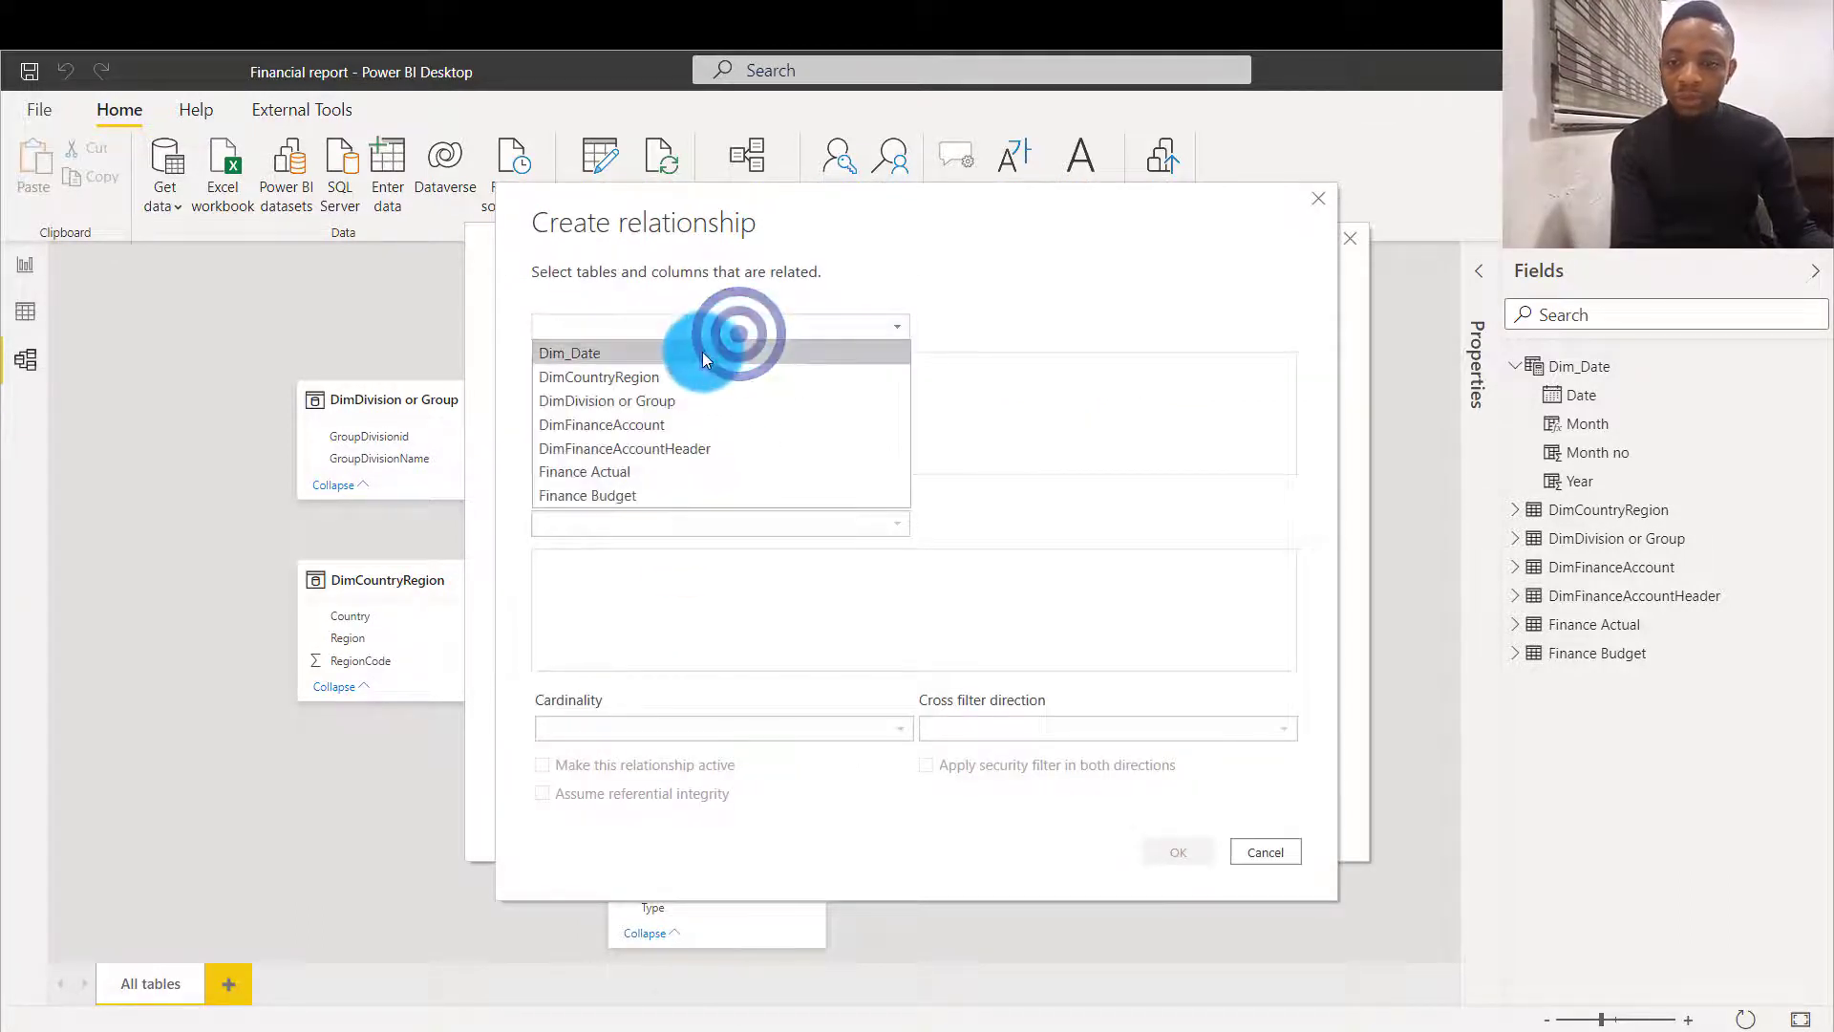
pyautogui.click(712, 377)
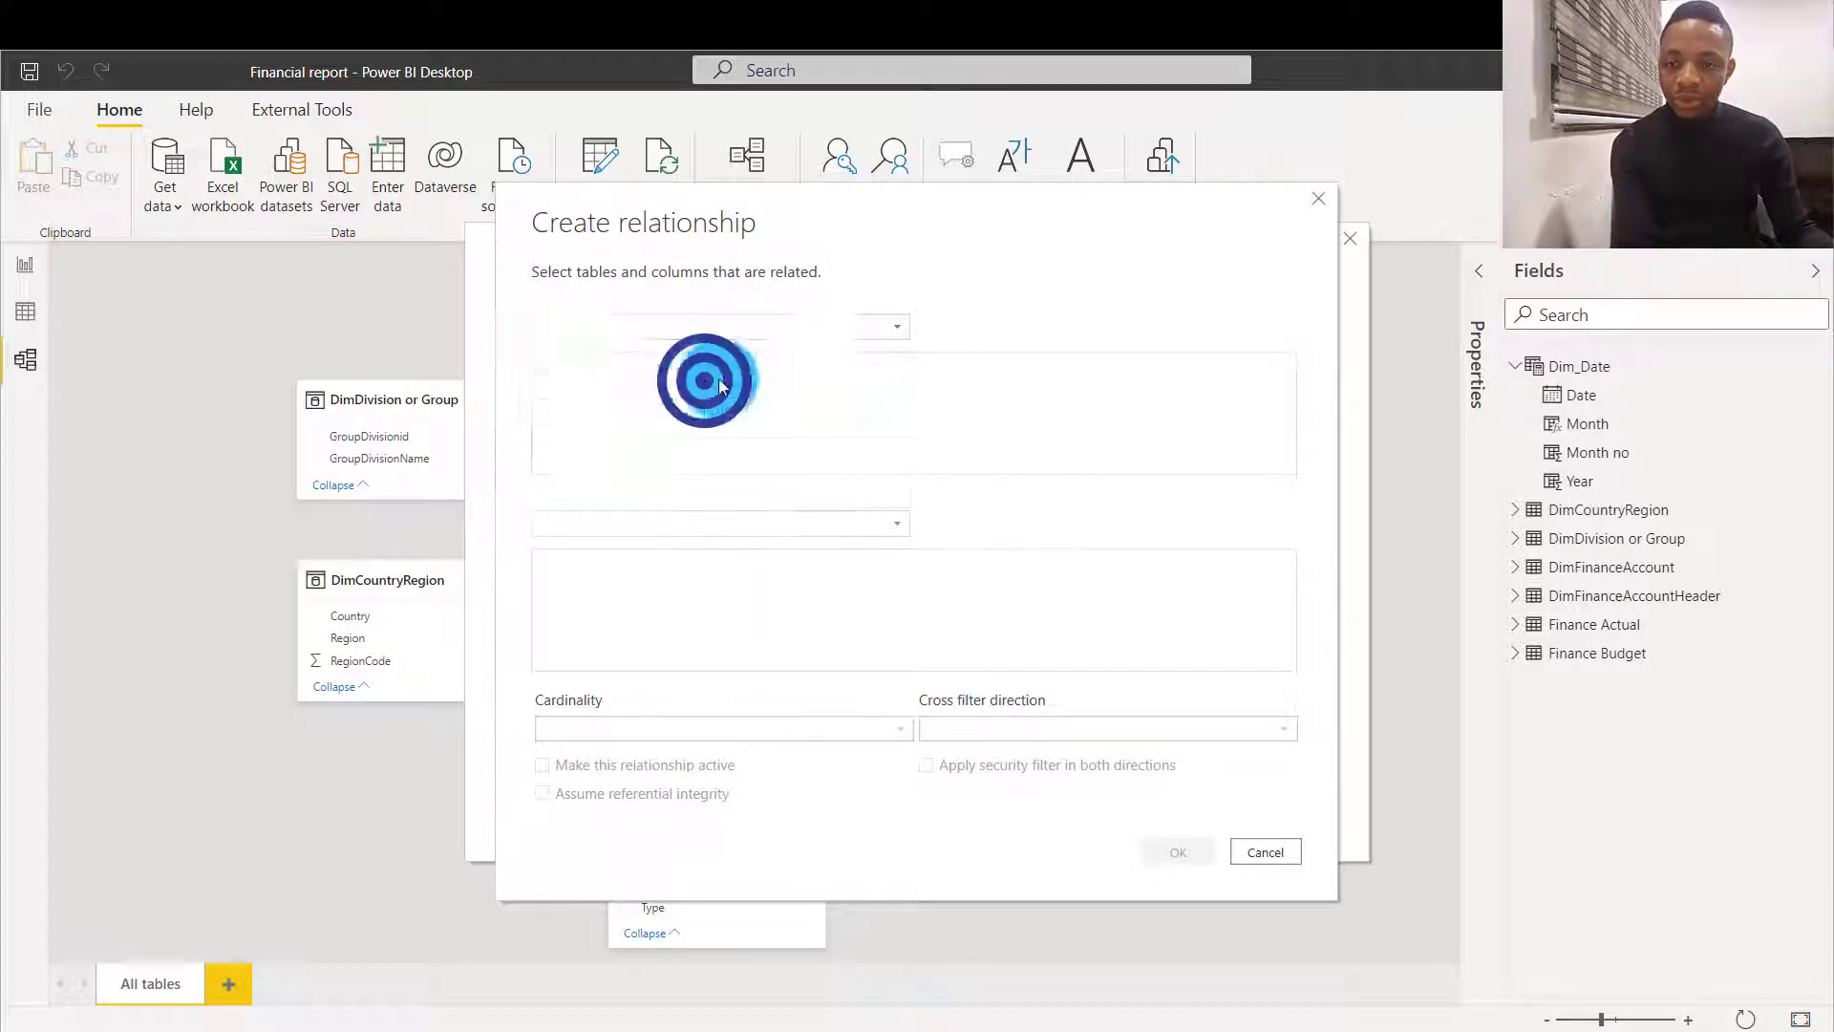
pyautogui.click(593, 365)
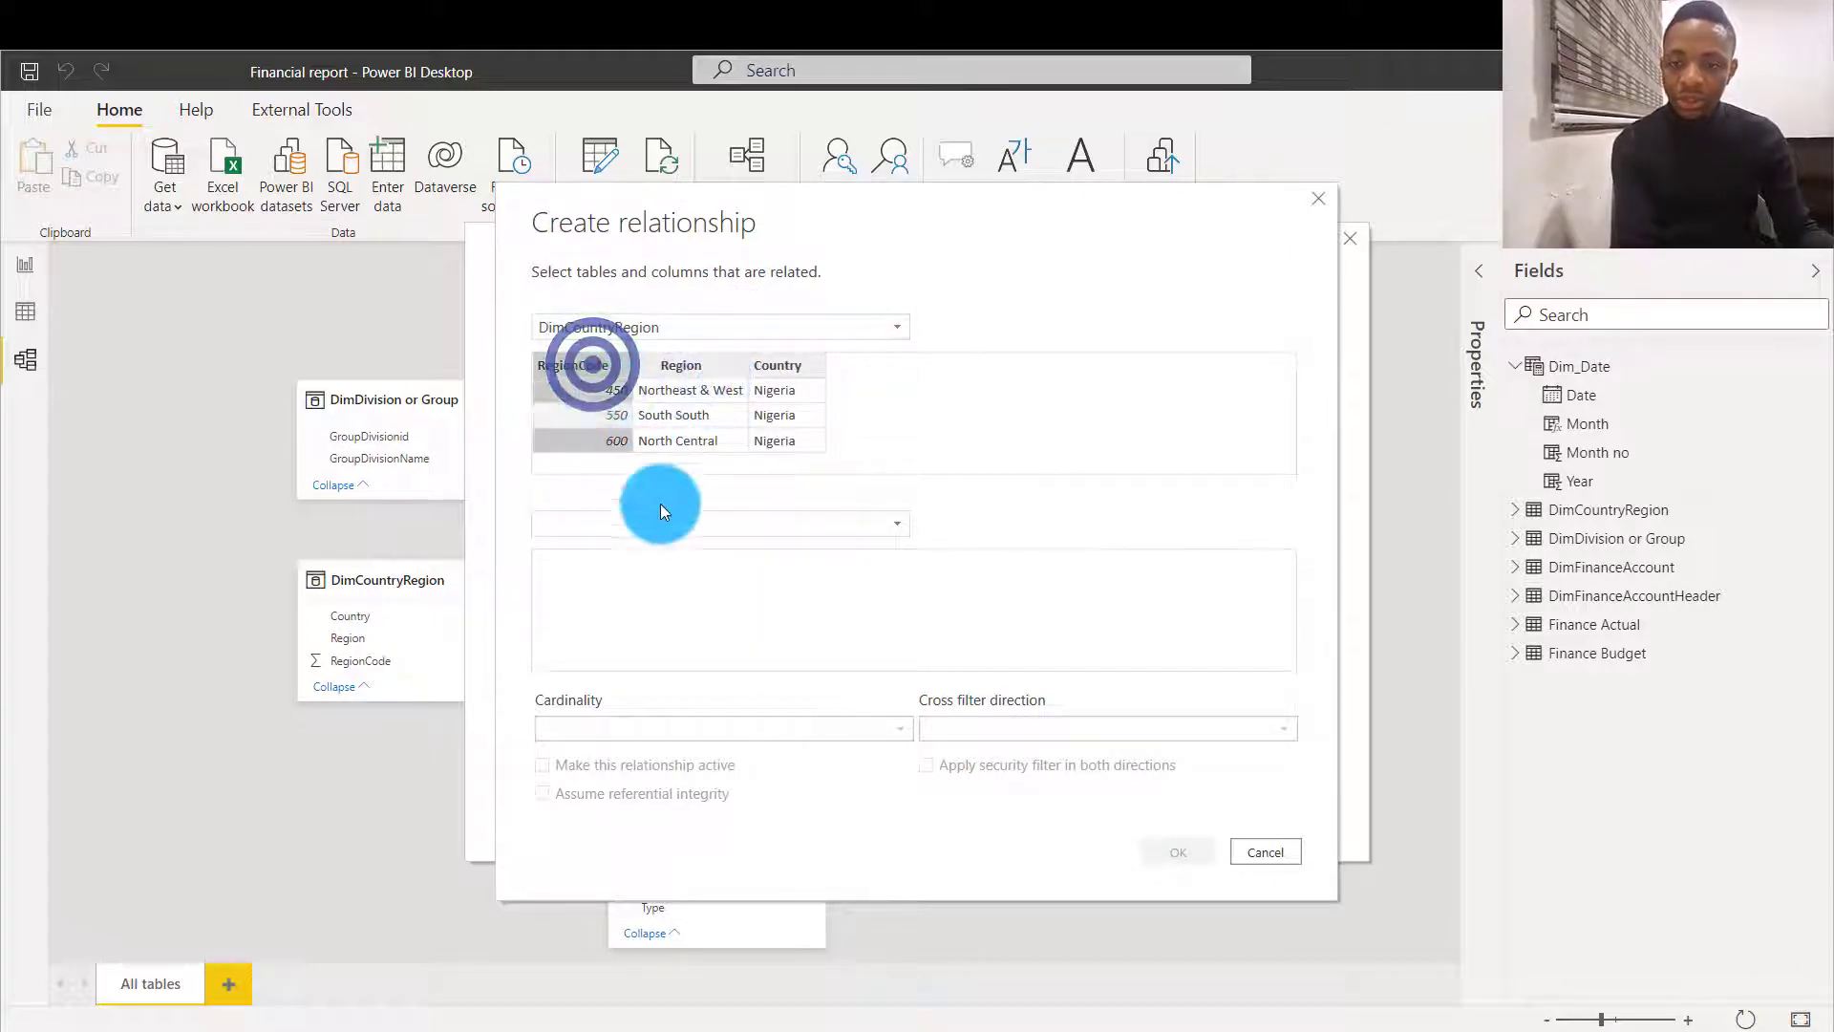
pyautogui.click(635, 524)
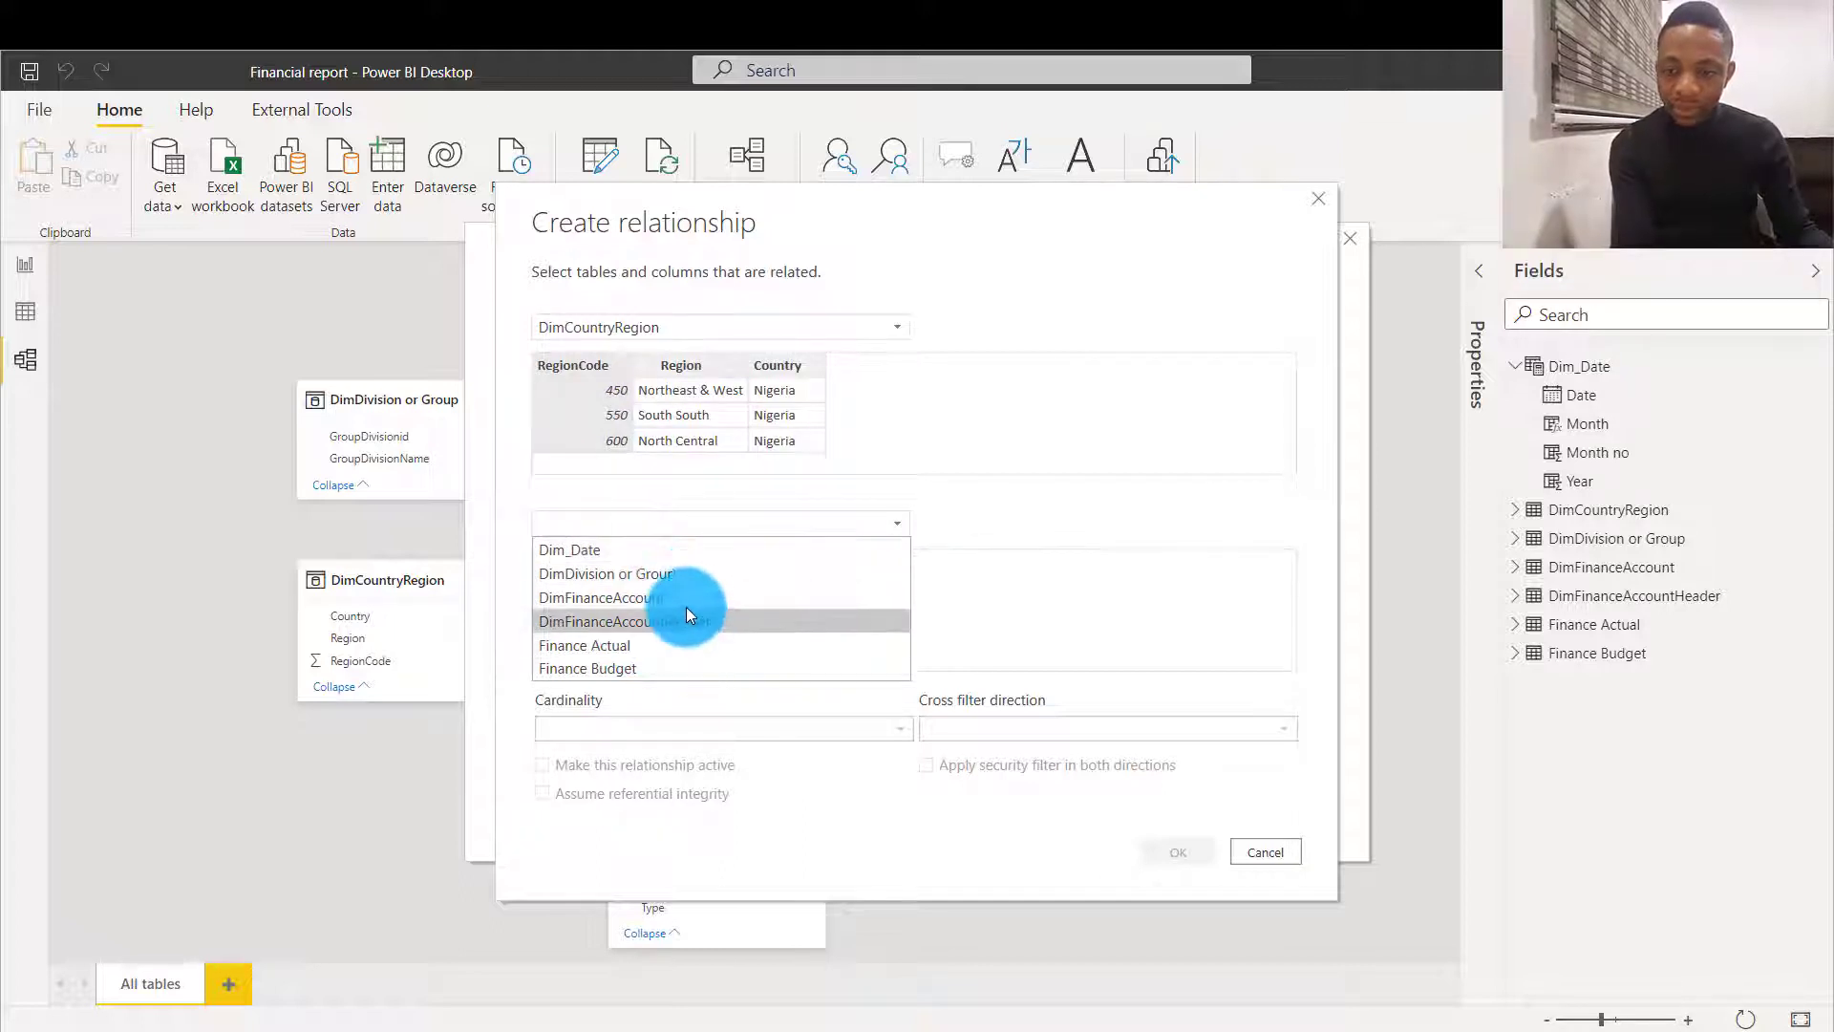
pyautogui.click(690, 648)
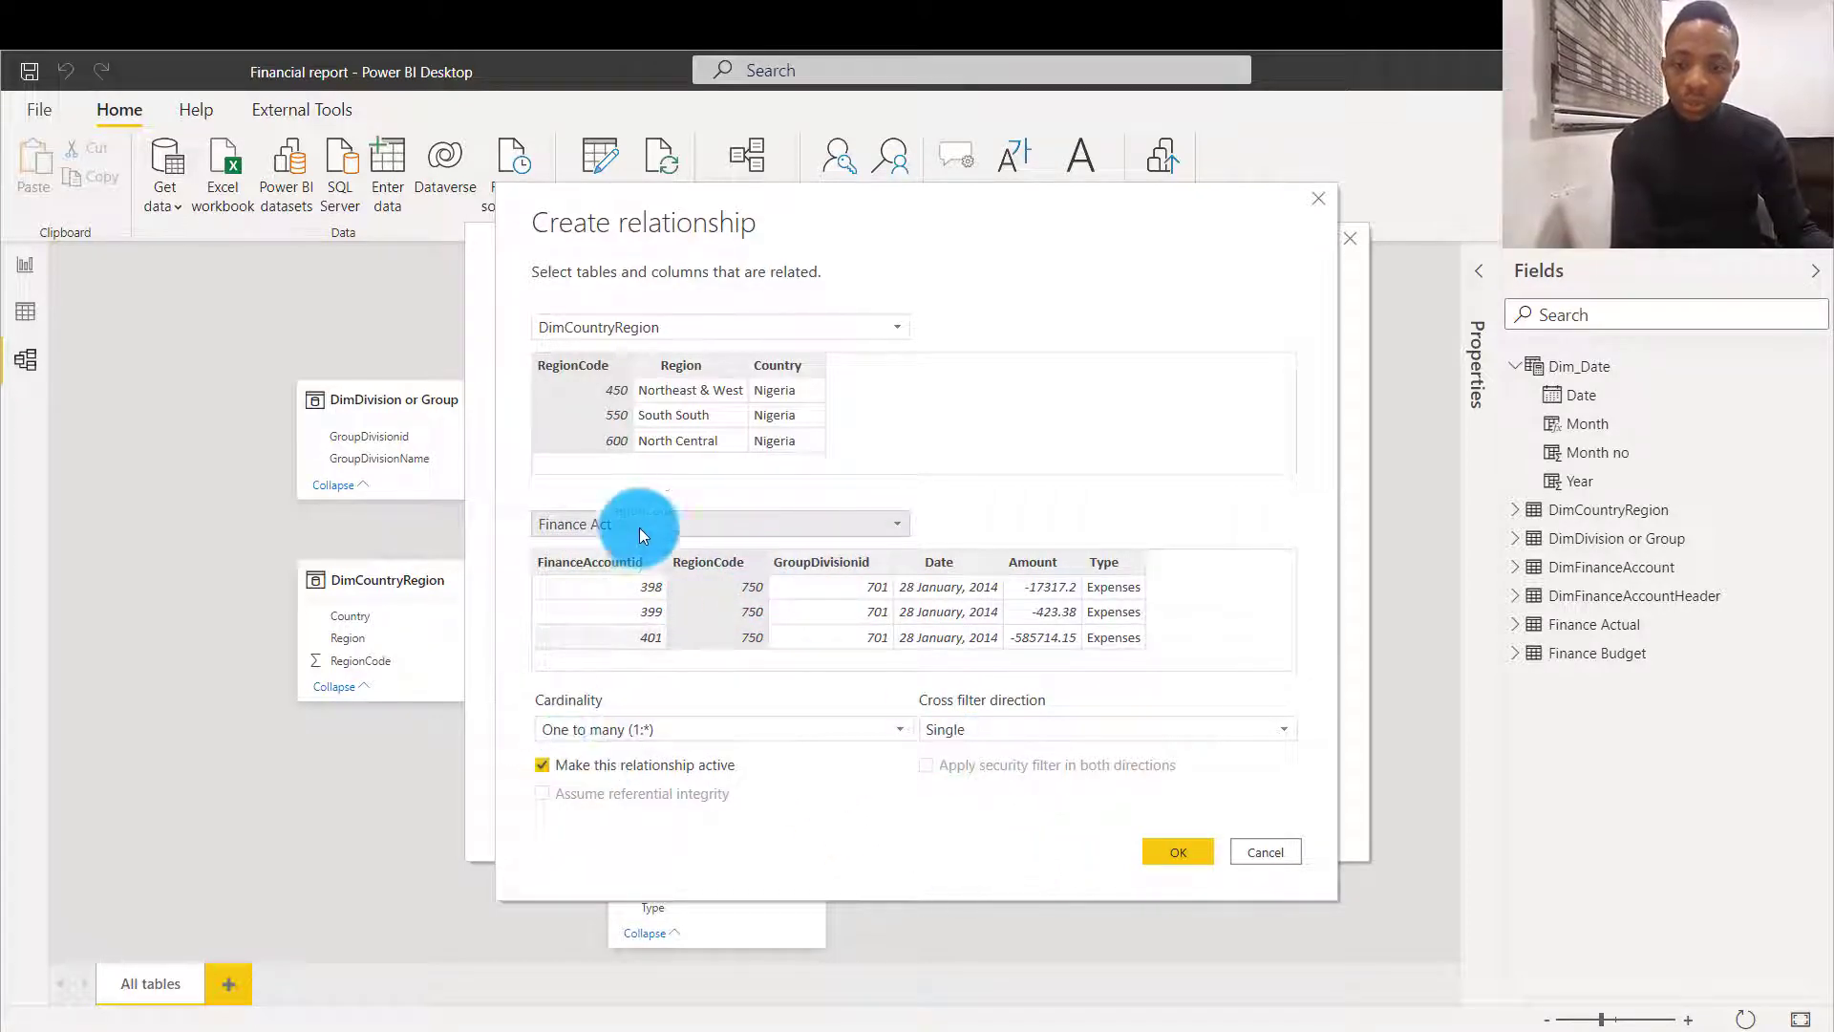
pyautogui.click(1166, 855)
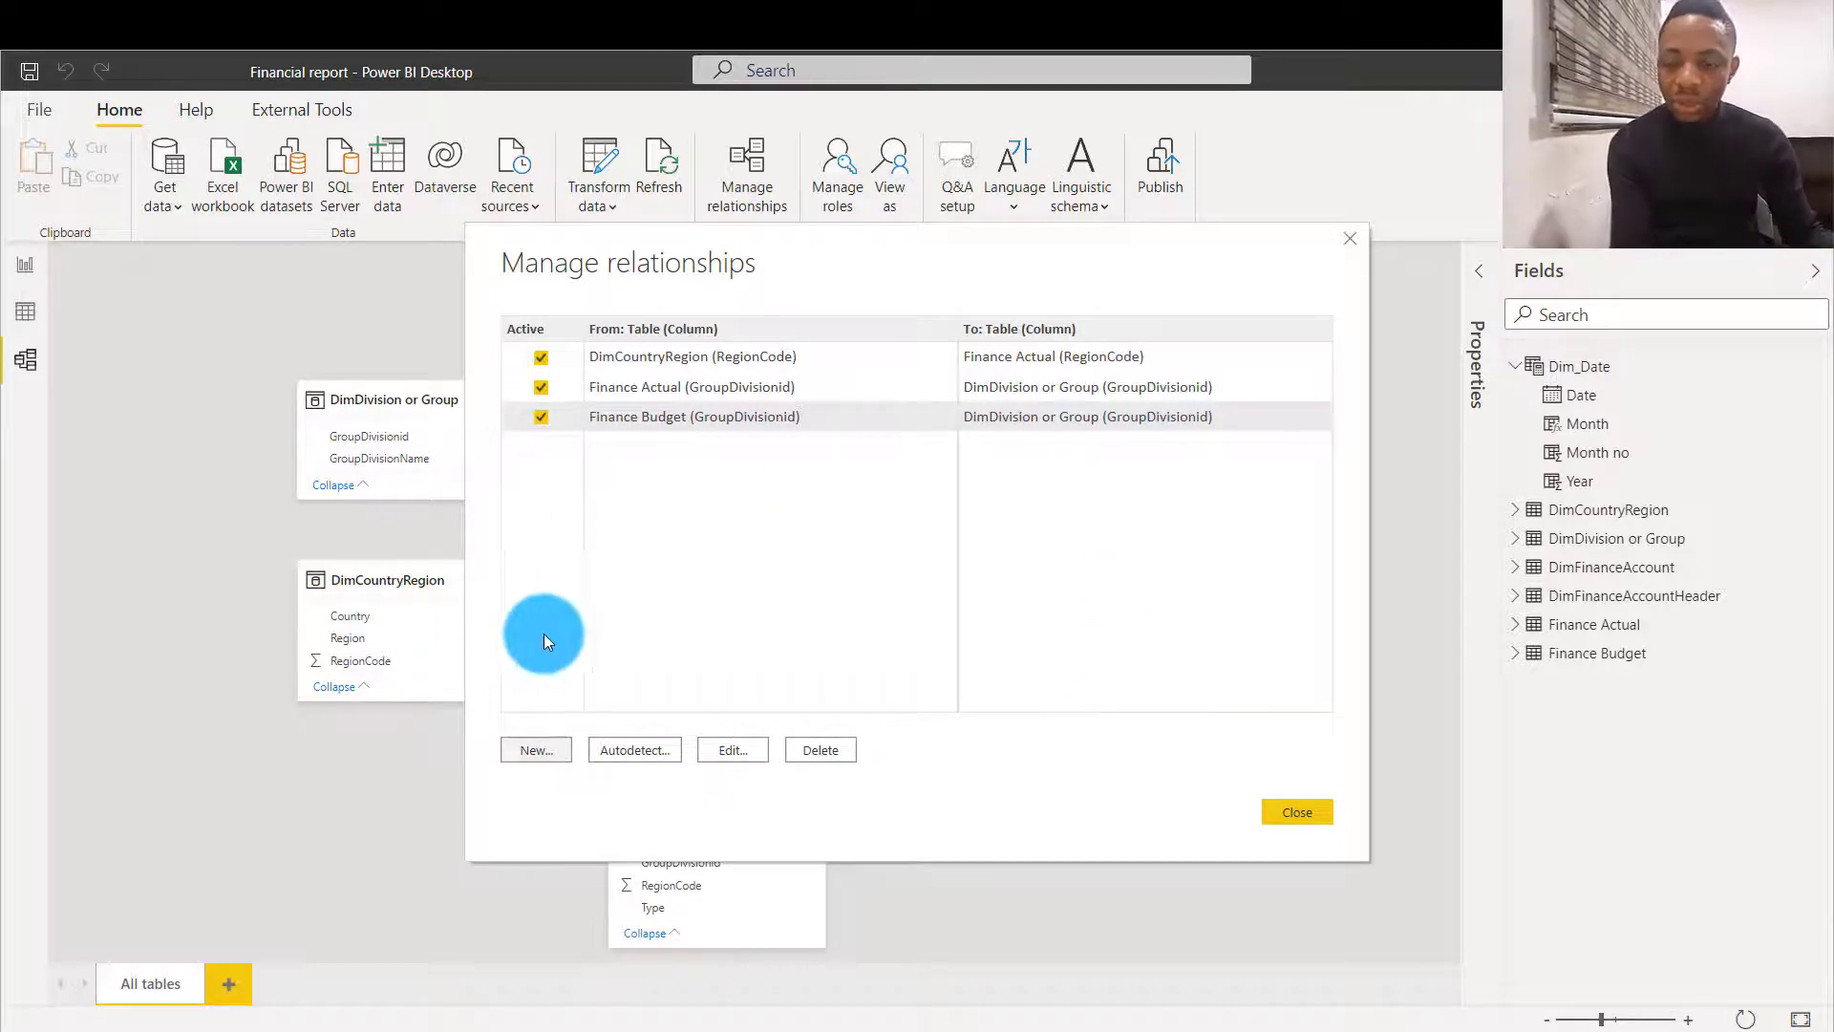
# Create an active one-to-many relationship from DimCountryRegion to Finance Budget on RegionCode with single cross-filter direction
pyautogui.click(537, 749)
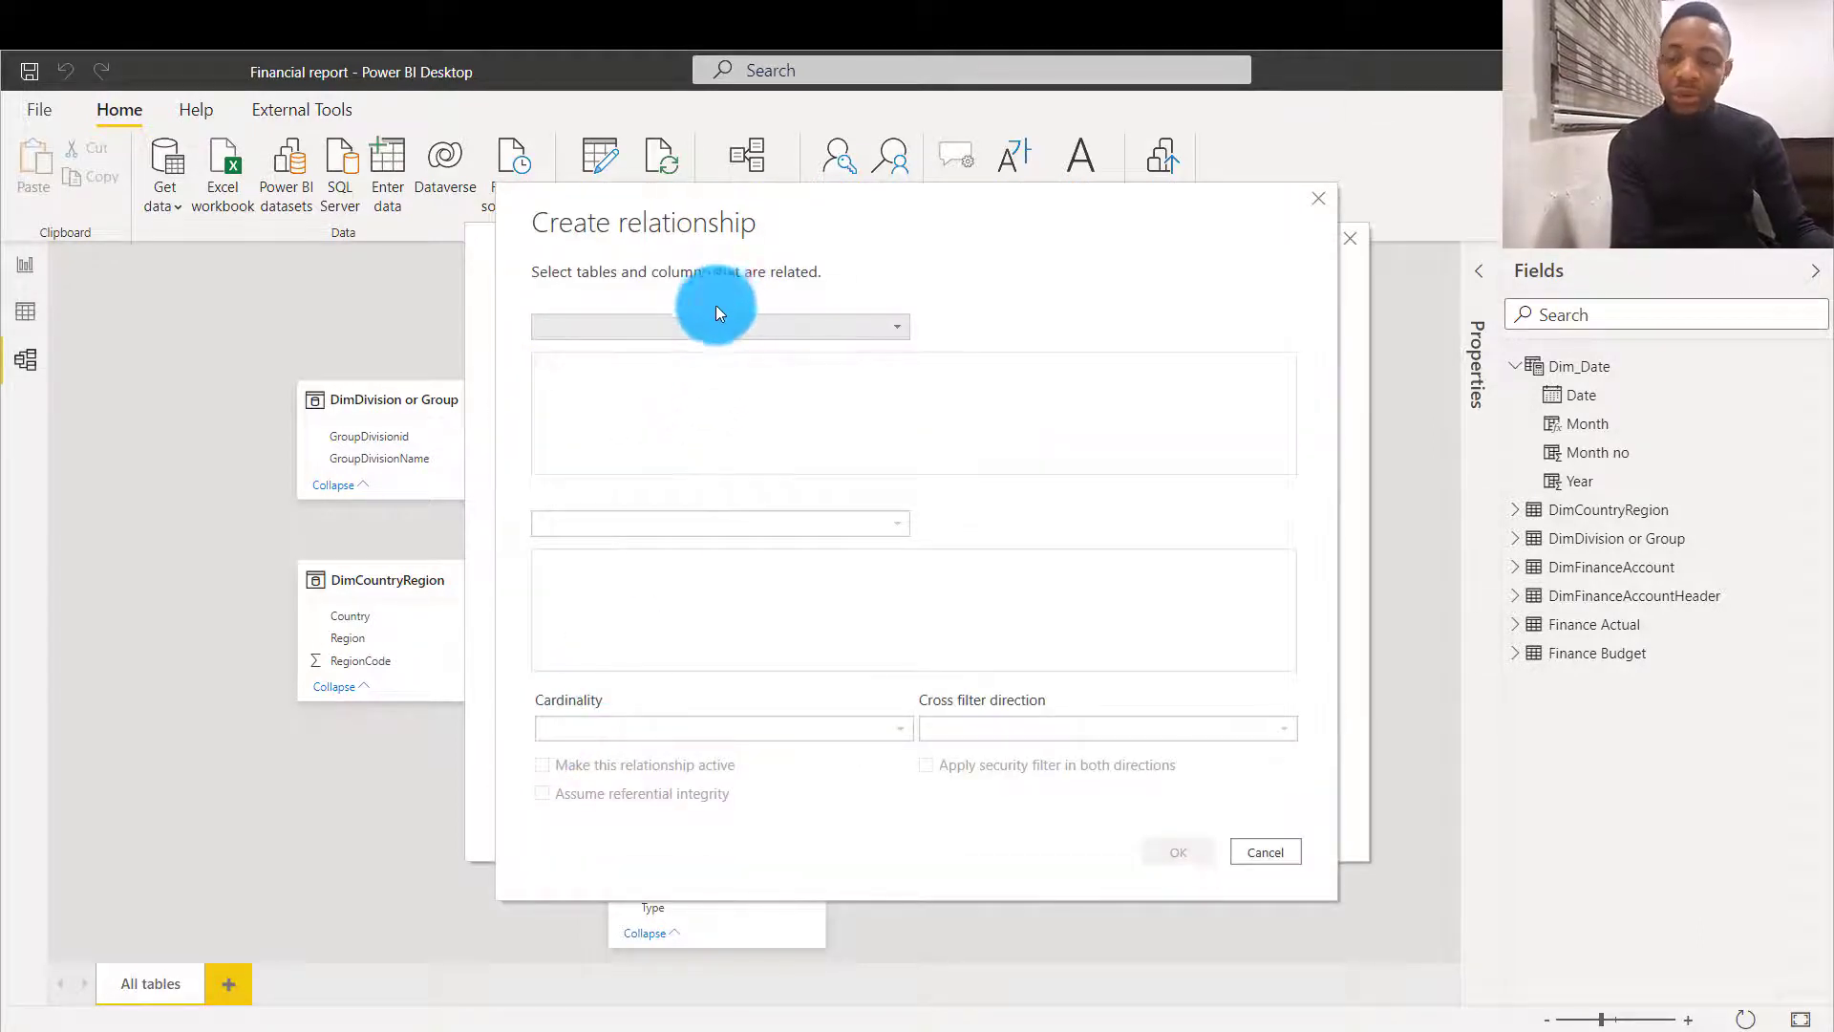
pyautogui.click(708, 323)
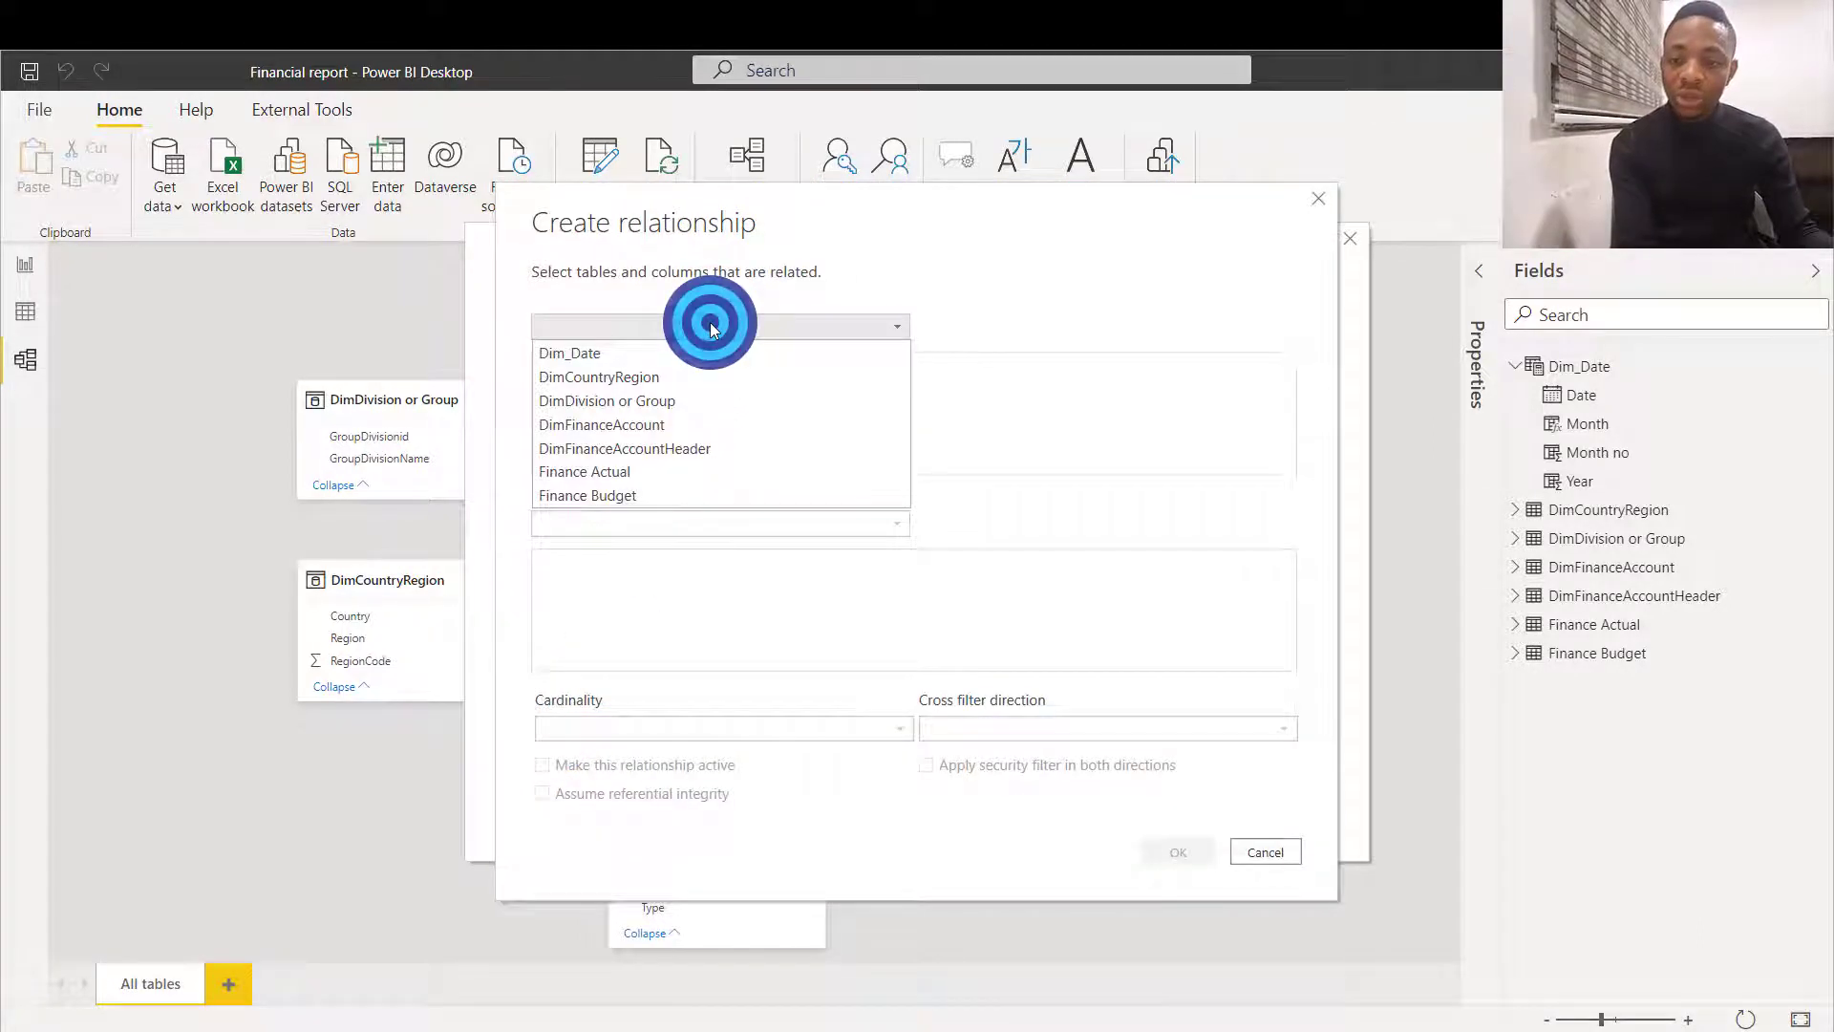
pyautogui.click(663, 379)
pyautogui.click(668, 533)
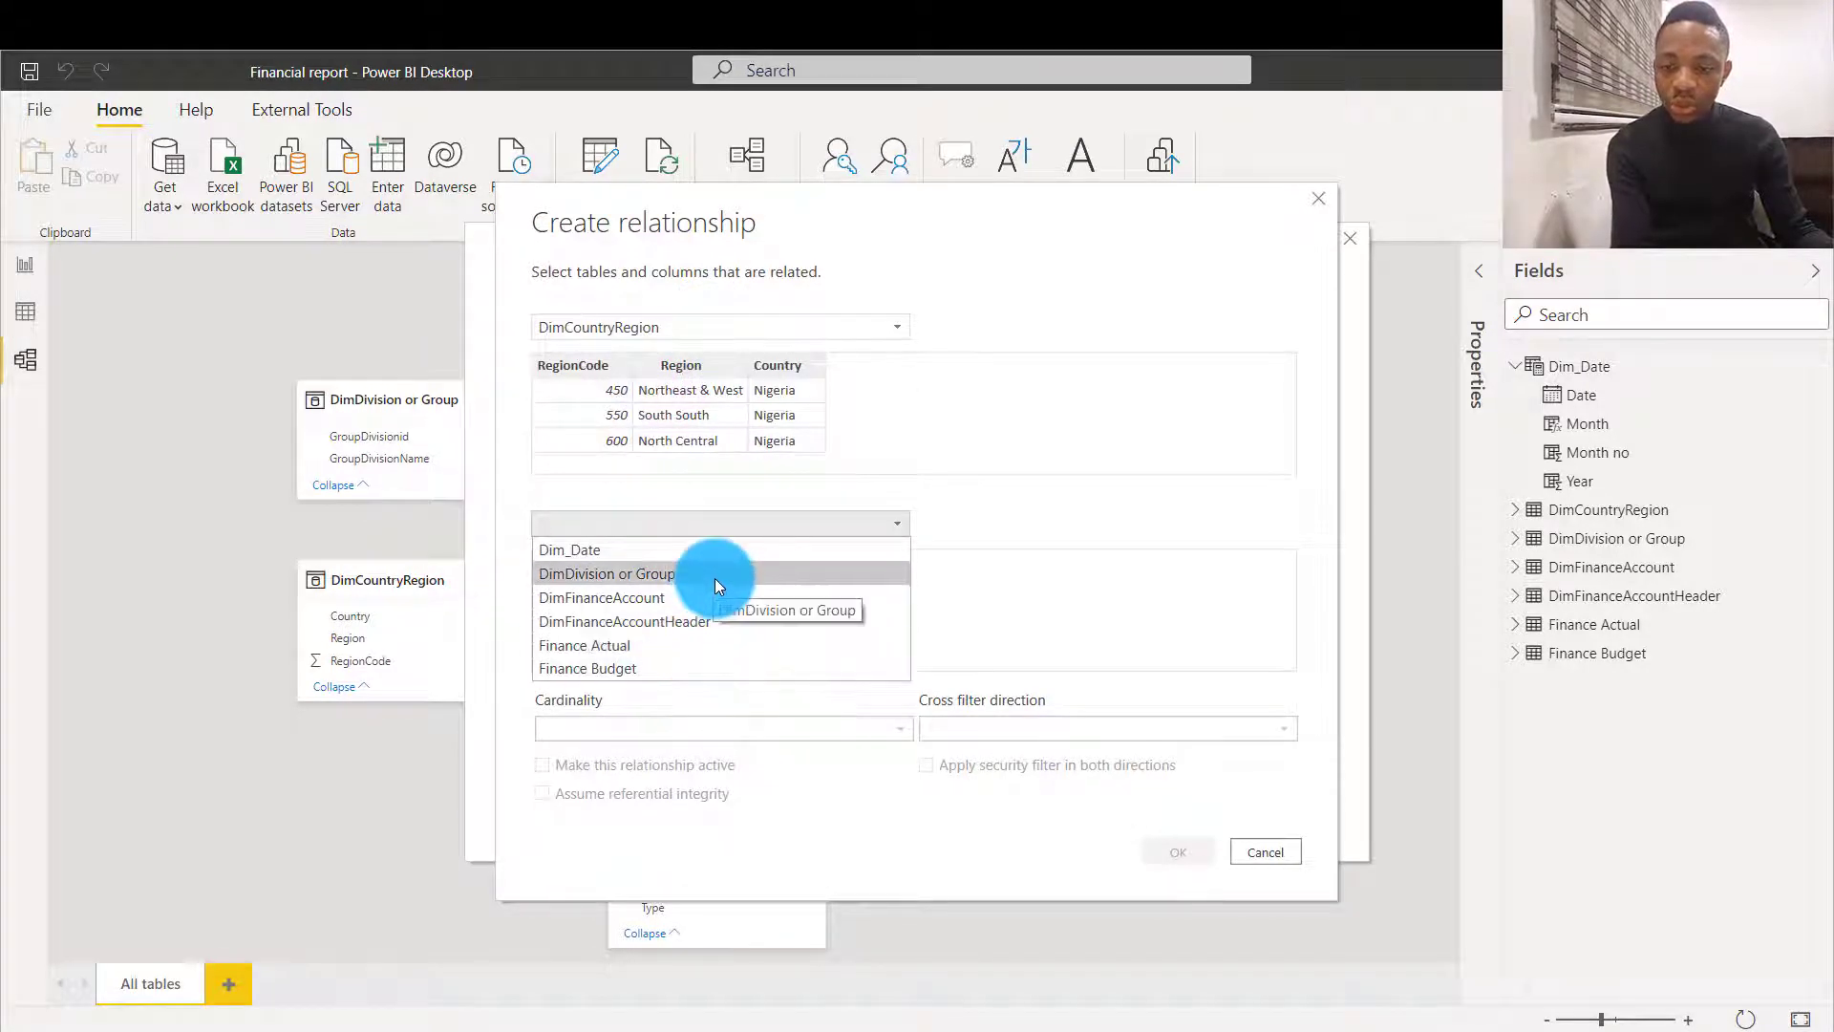
pyautogui.click(703, 651)
pyautogui.click(684, 521)
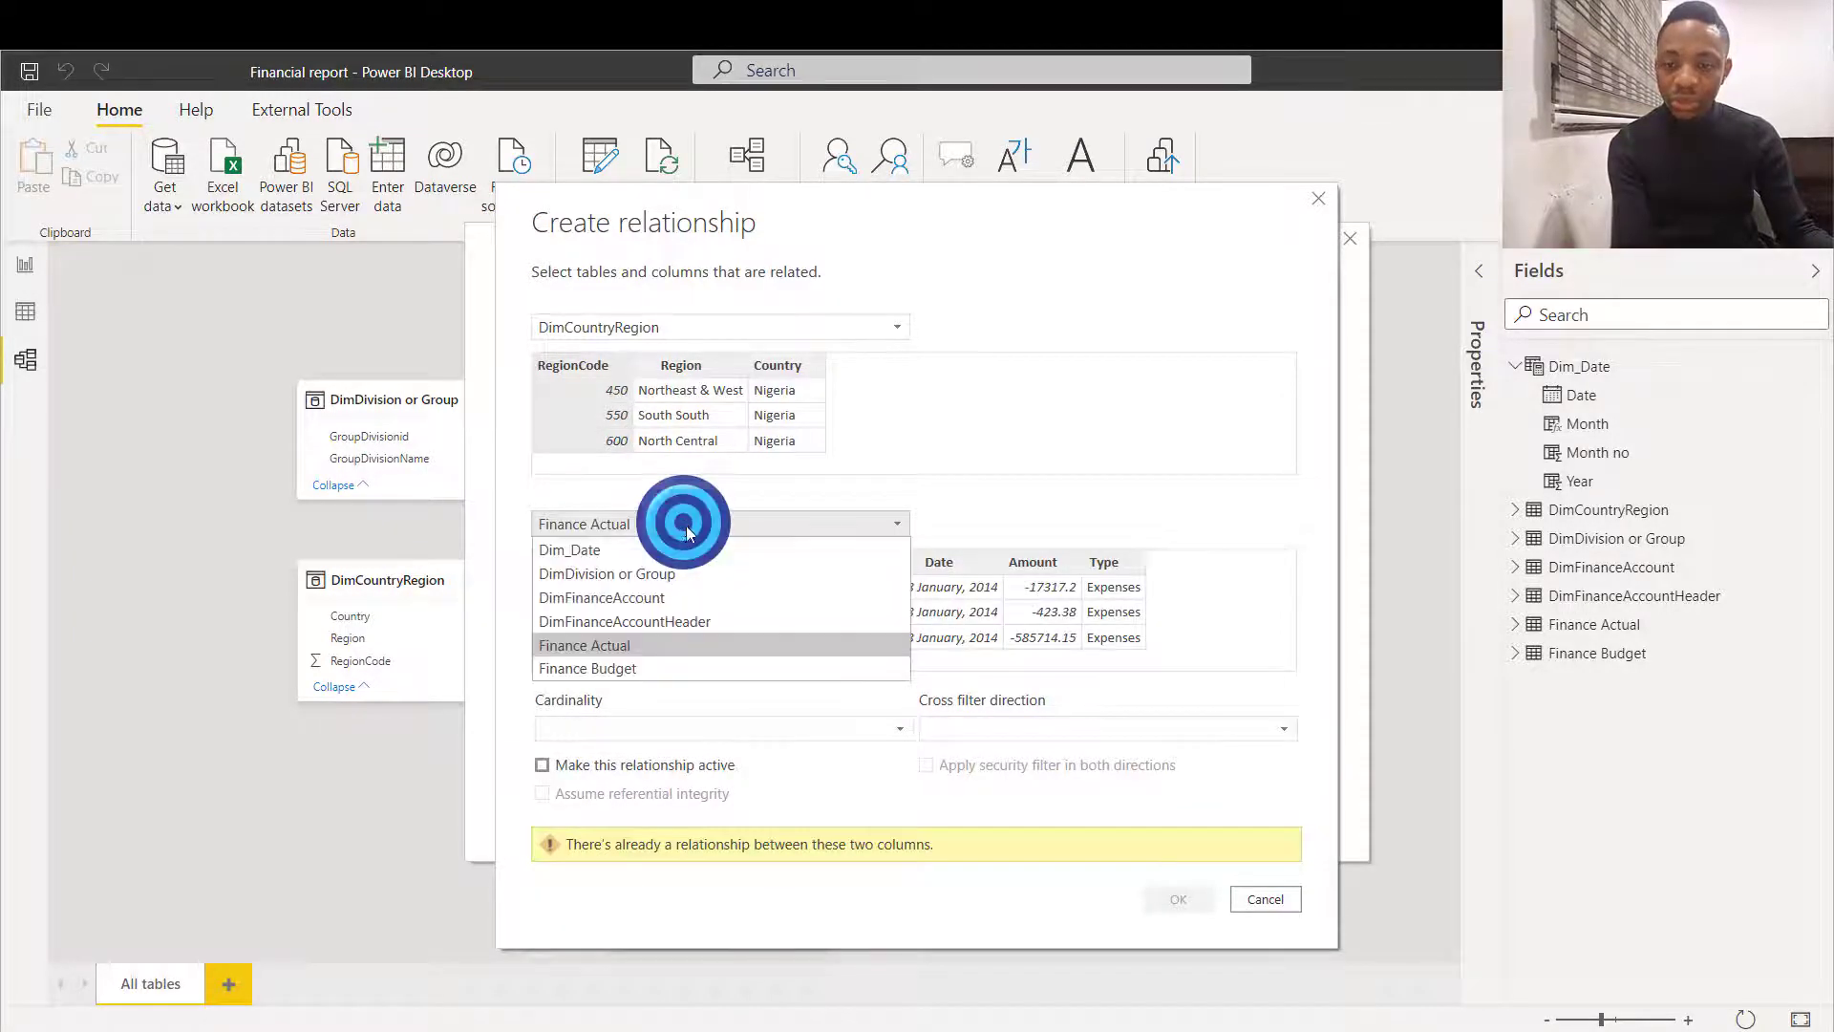
pyautogui.click(638, 659)
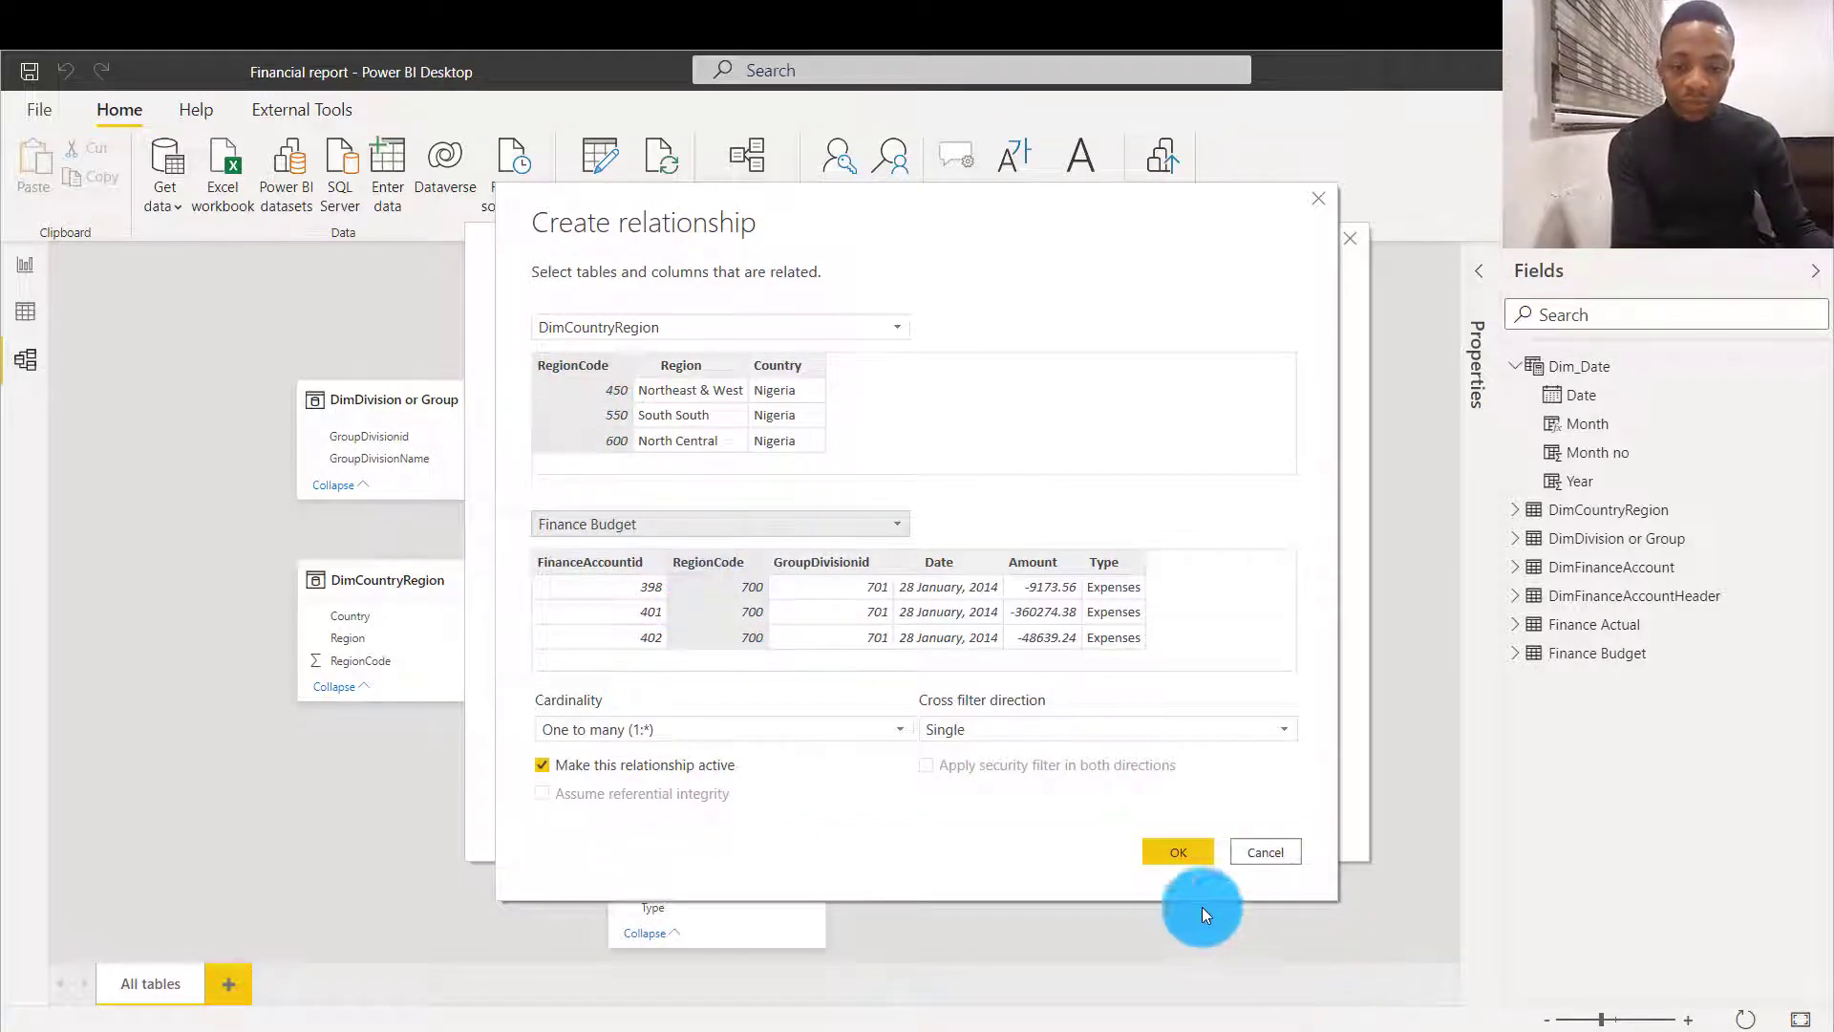
pyautogui.click(1185, 857)
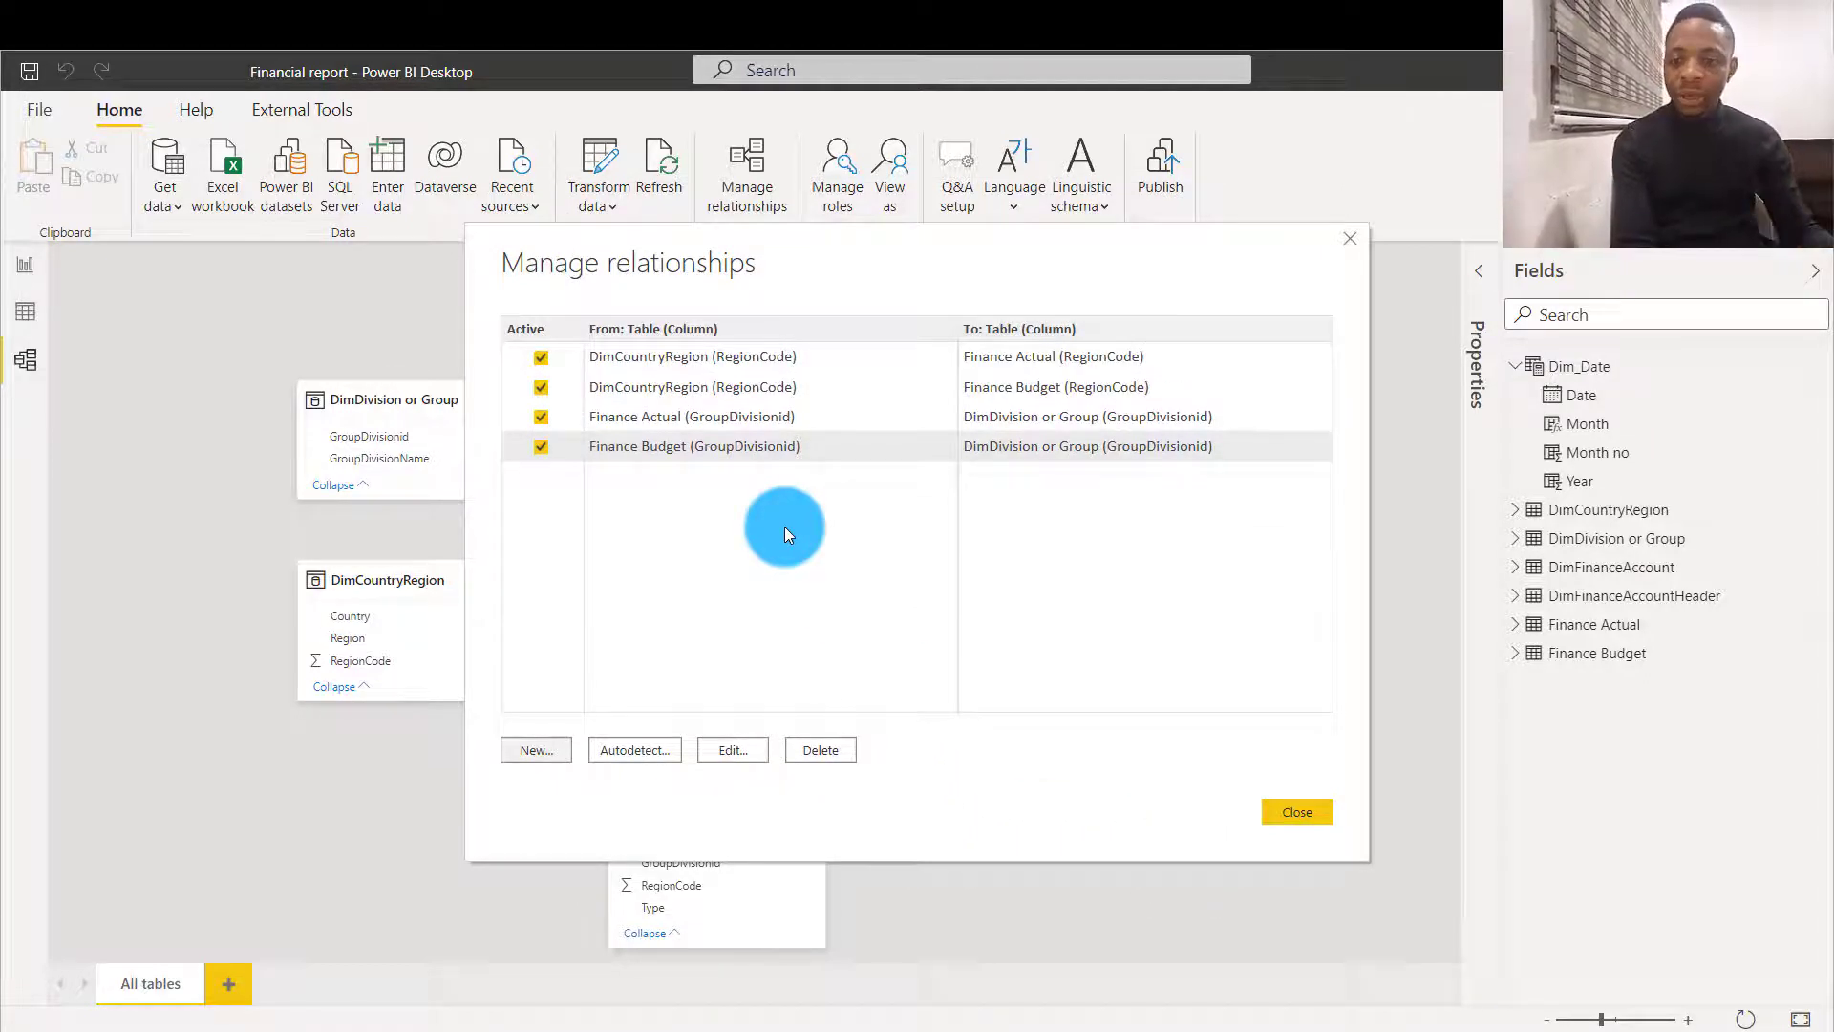
# Create an active one-to-many relationship from DimFinanceAccount to Finance Actual on FinanceAccountid
pyautogui.click(520, 749)
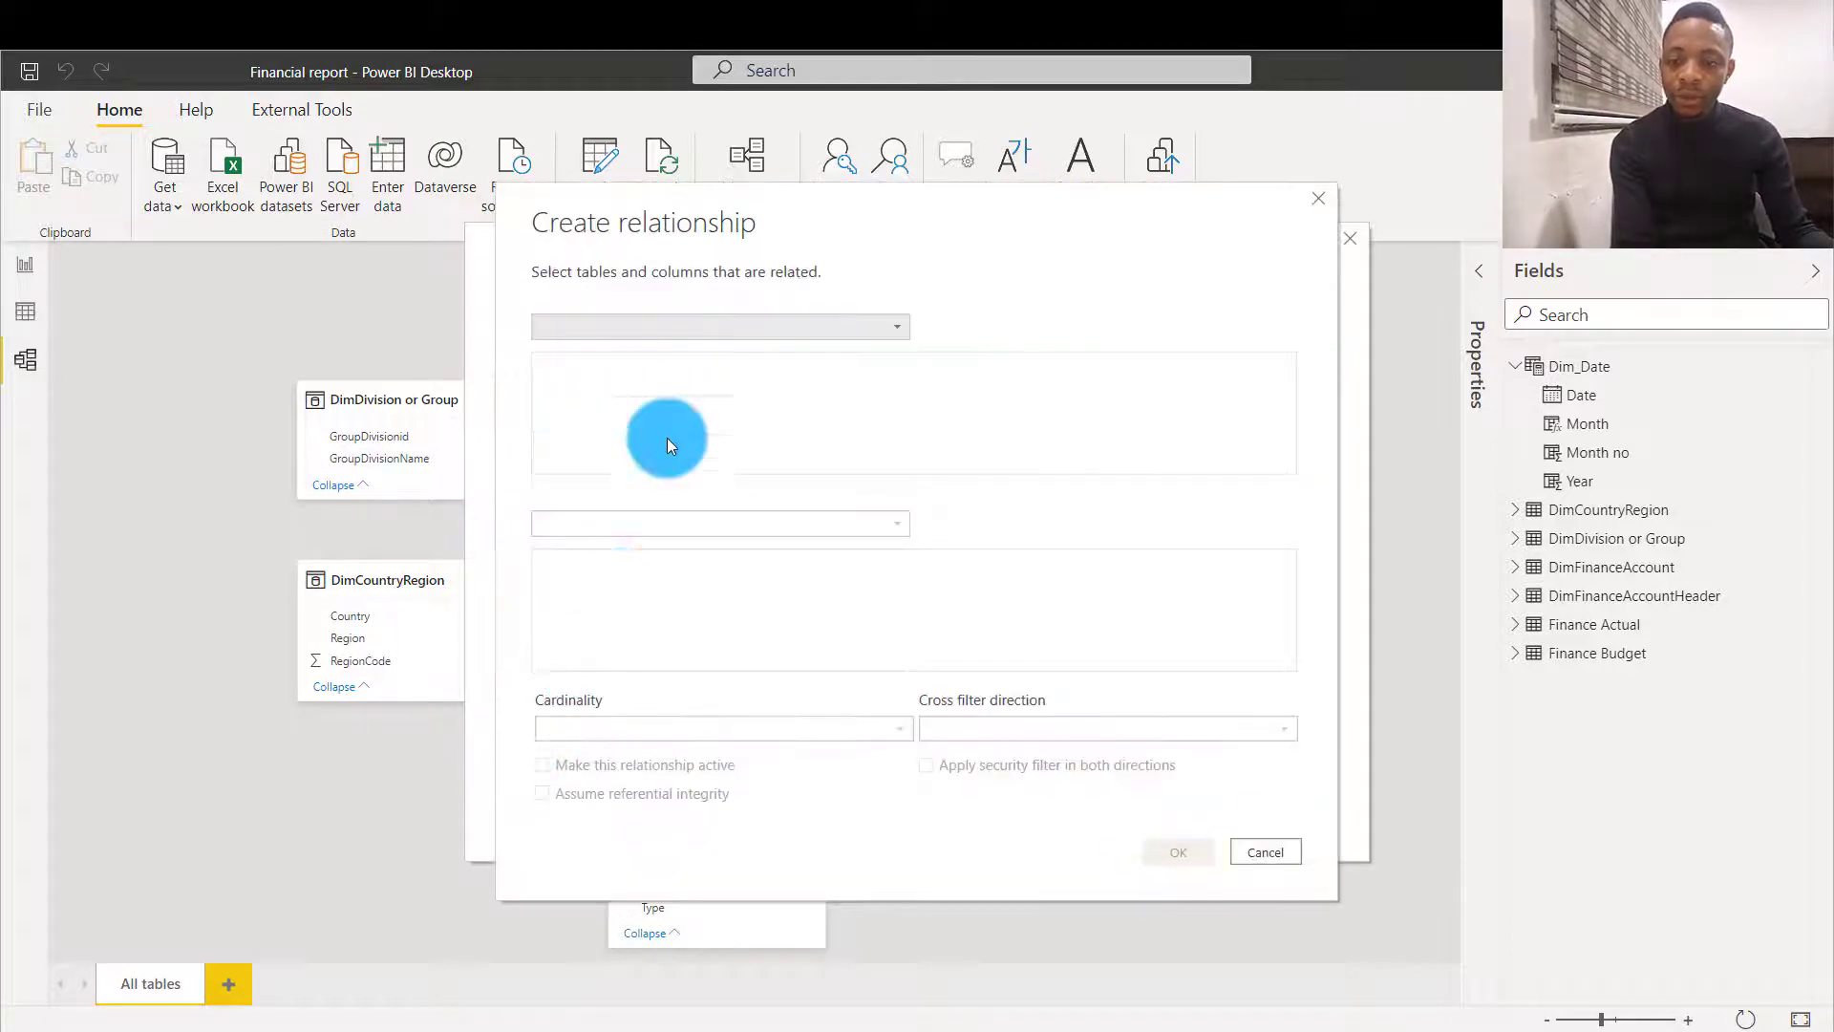
pyautogui.click(734, 330)
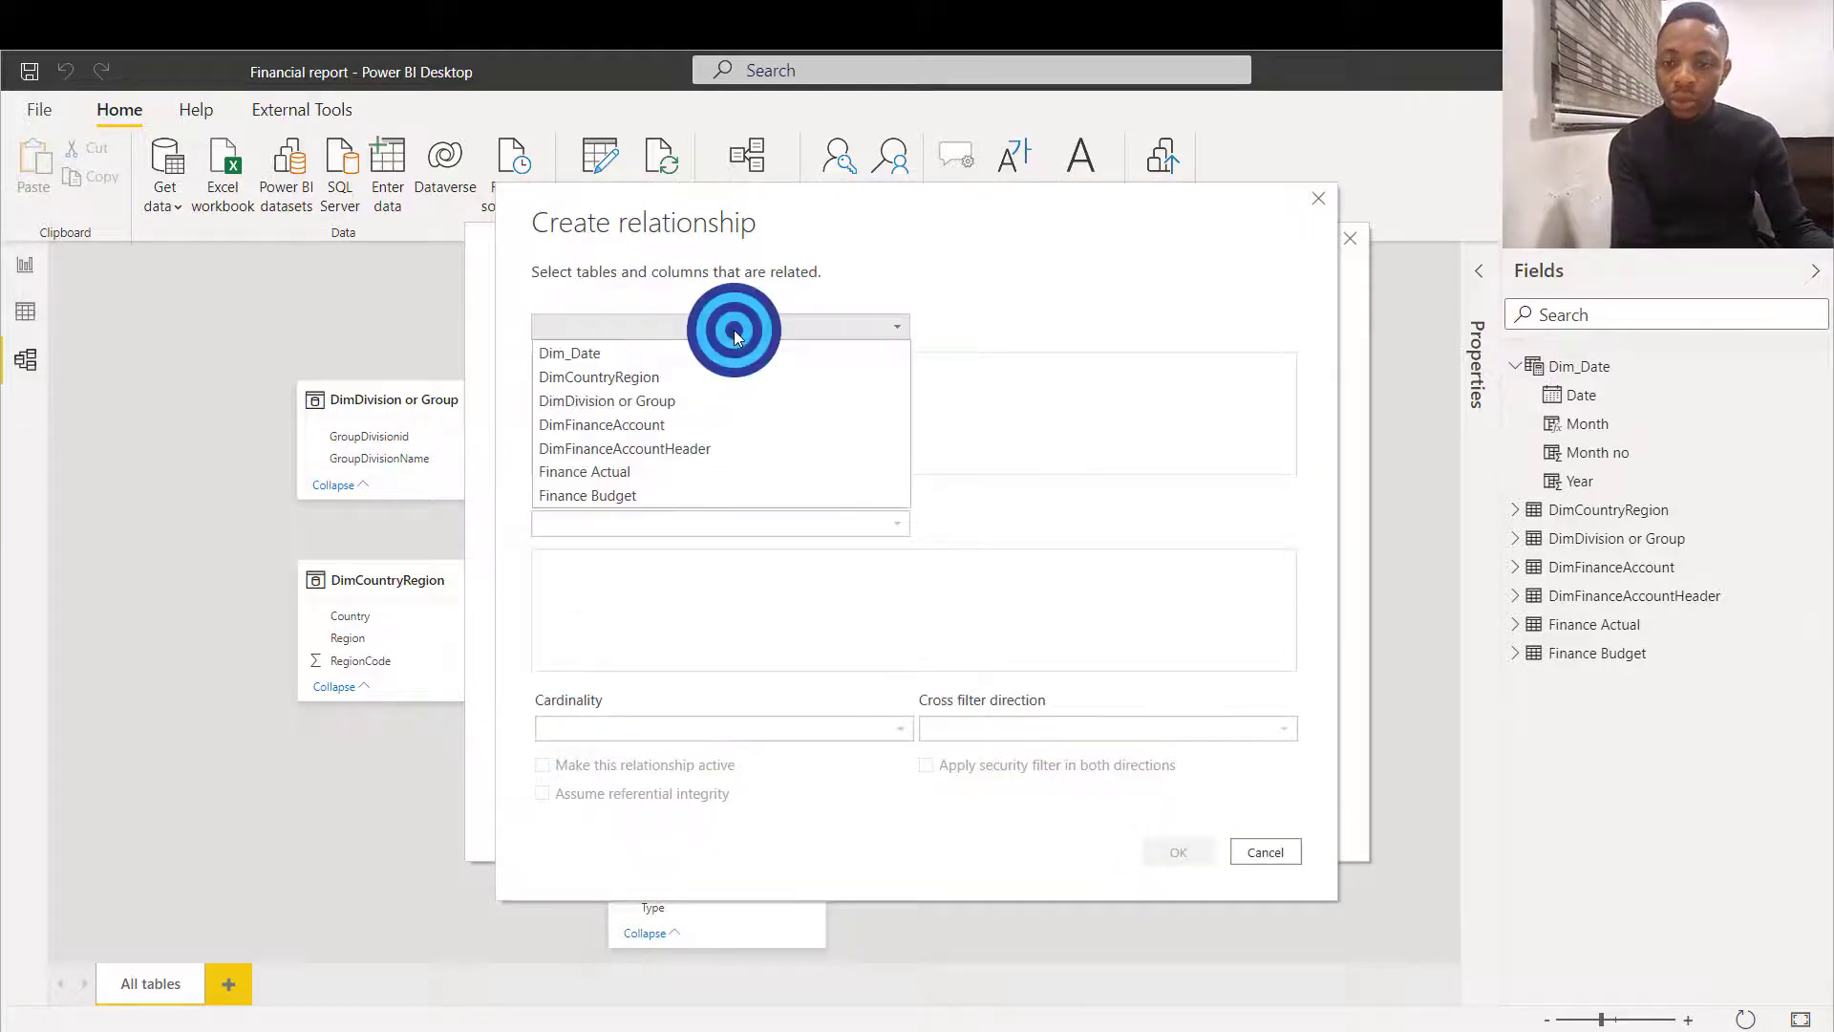
pyautogui.click(726, 426)
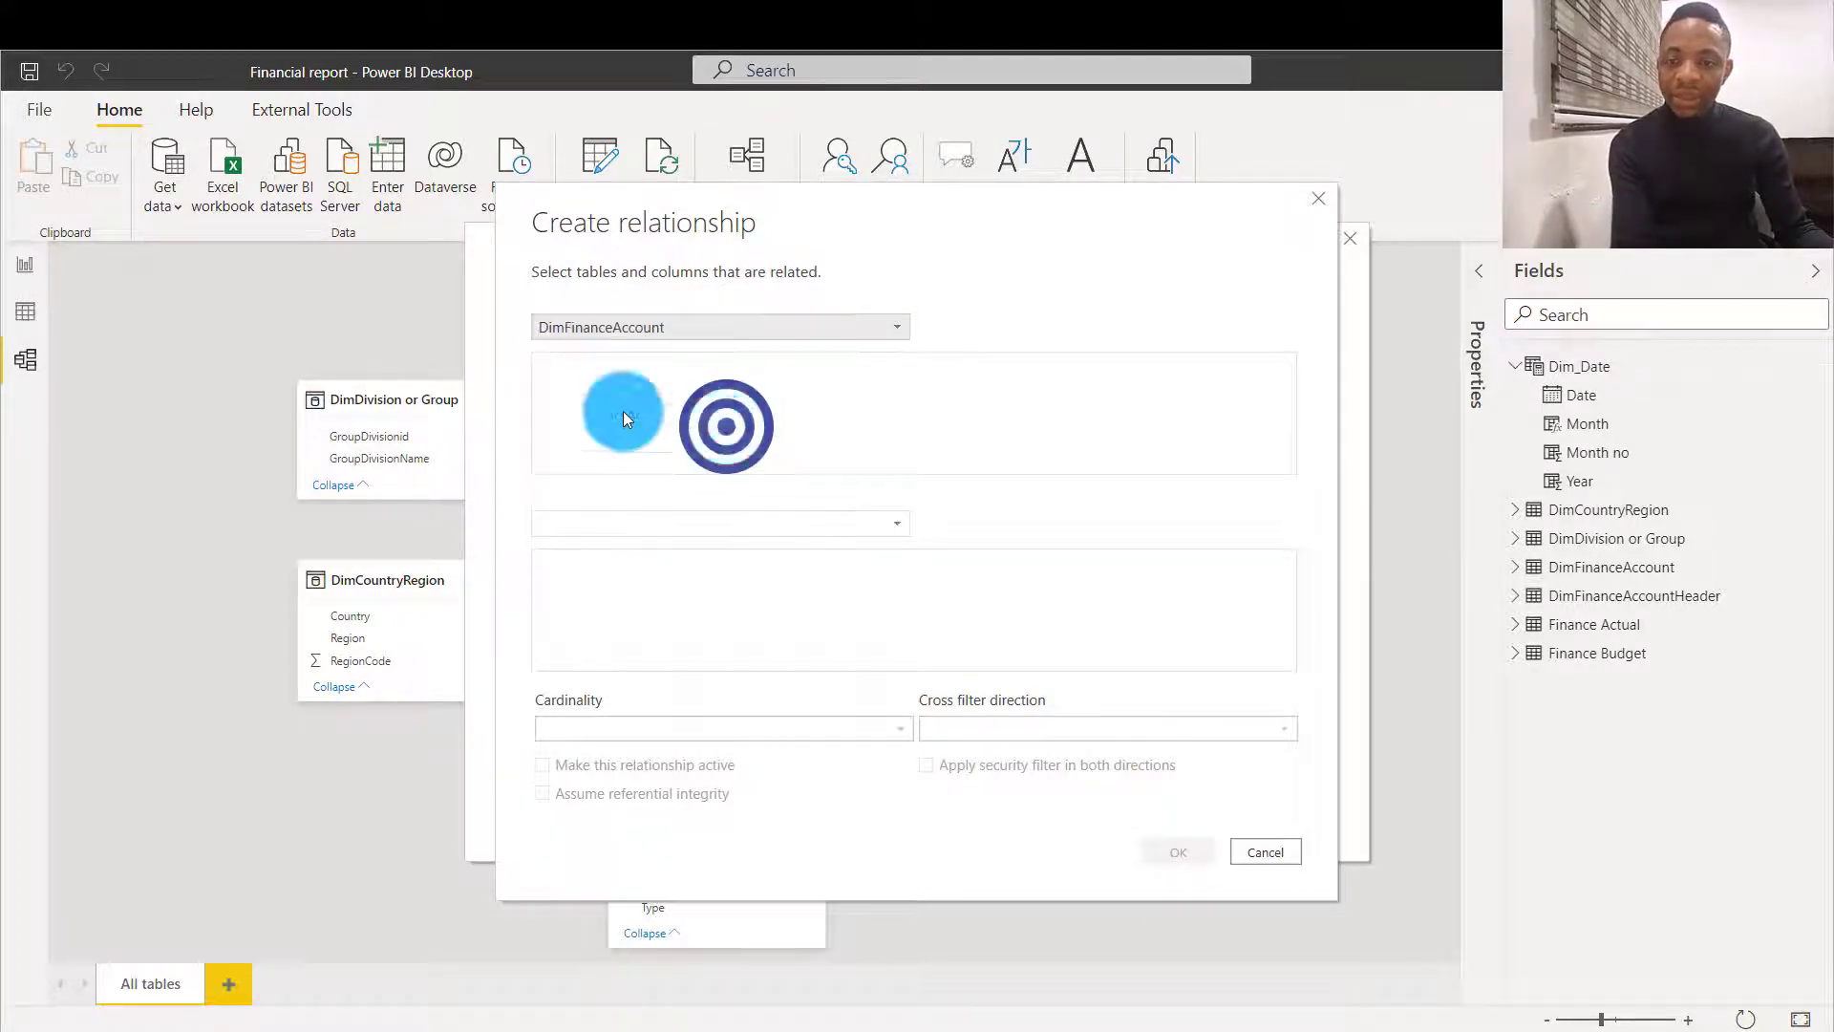
pyautogui.click(731, 525)
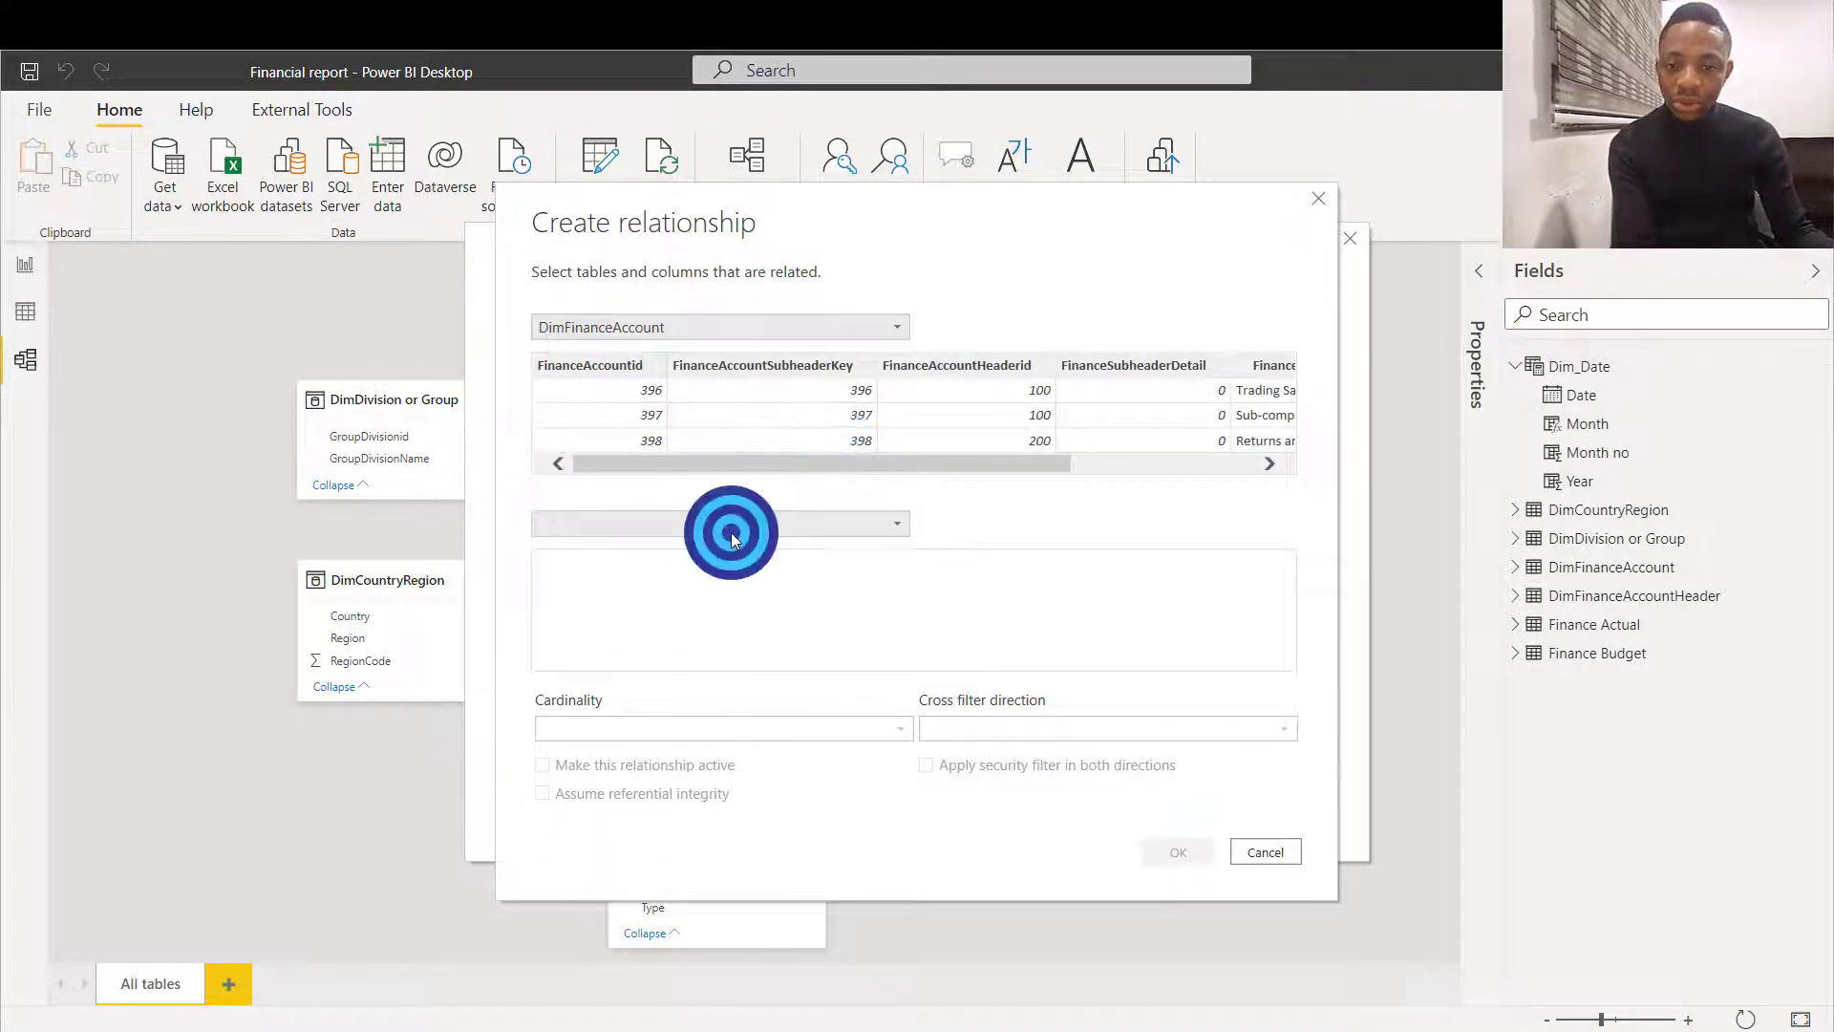
pyautogui.click(698, 652)
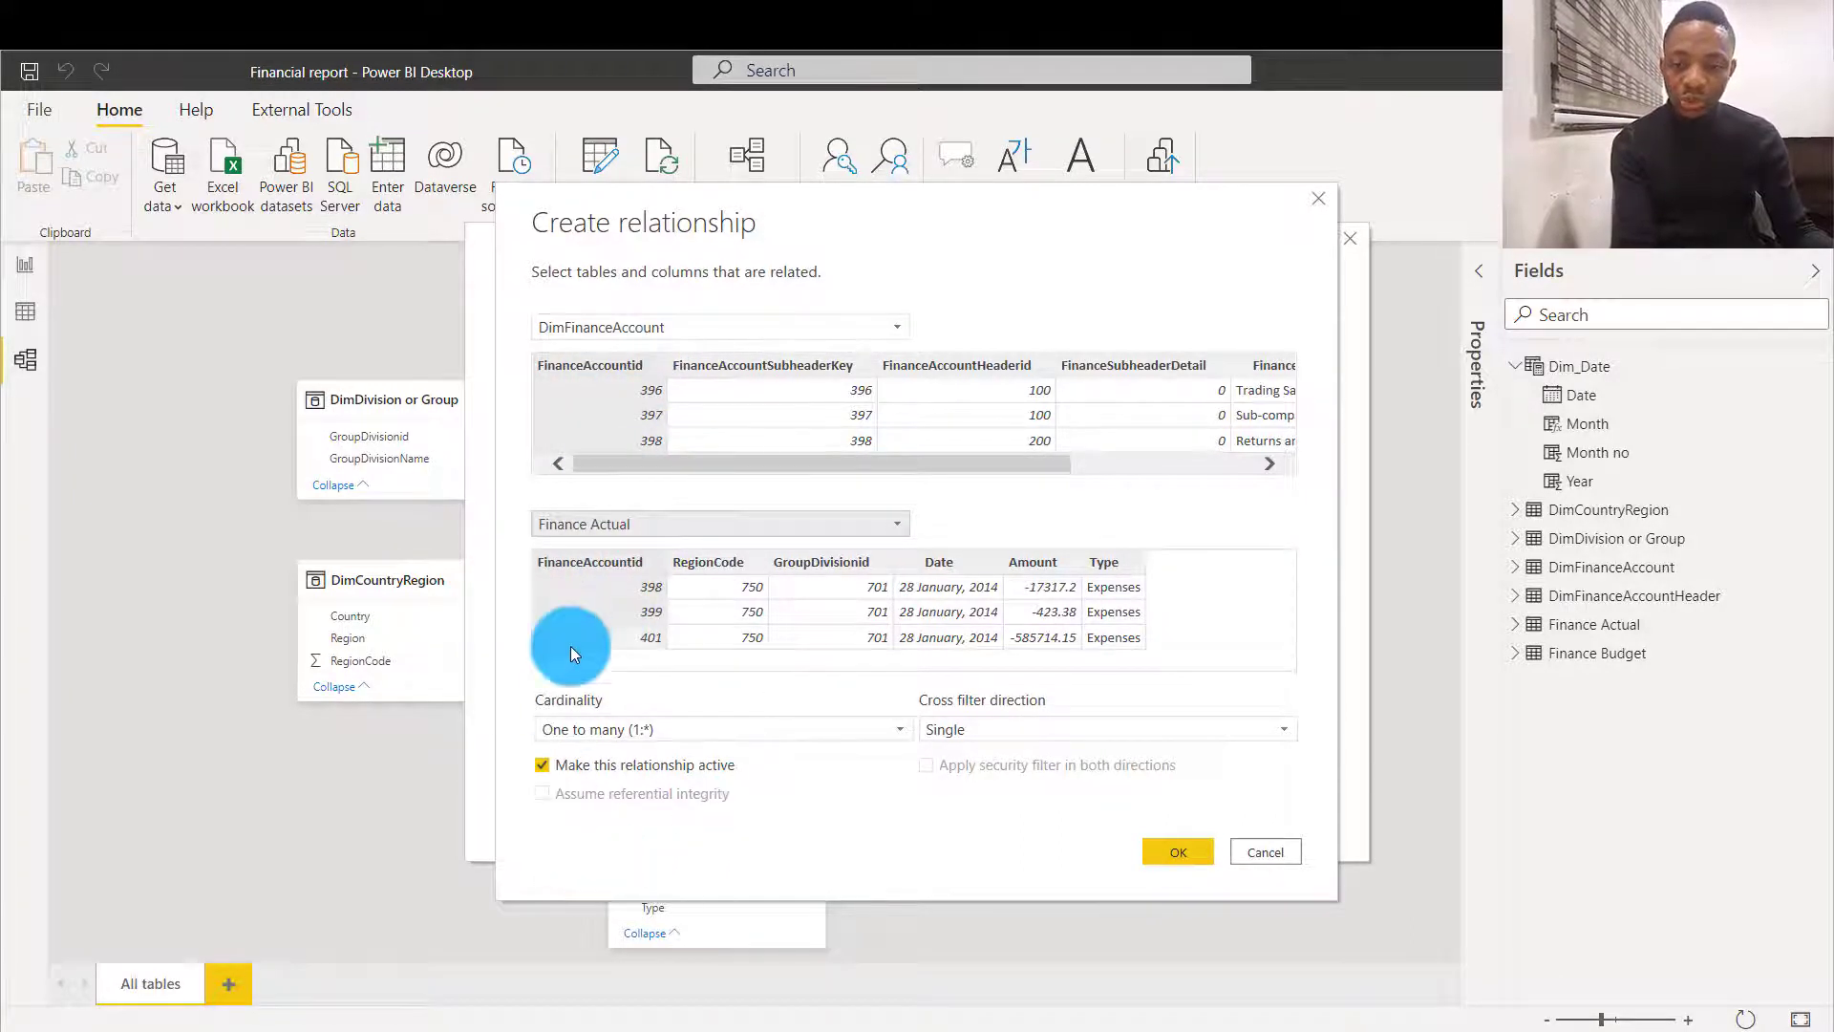
pyautogui.click(1169, 852)
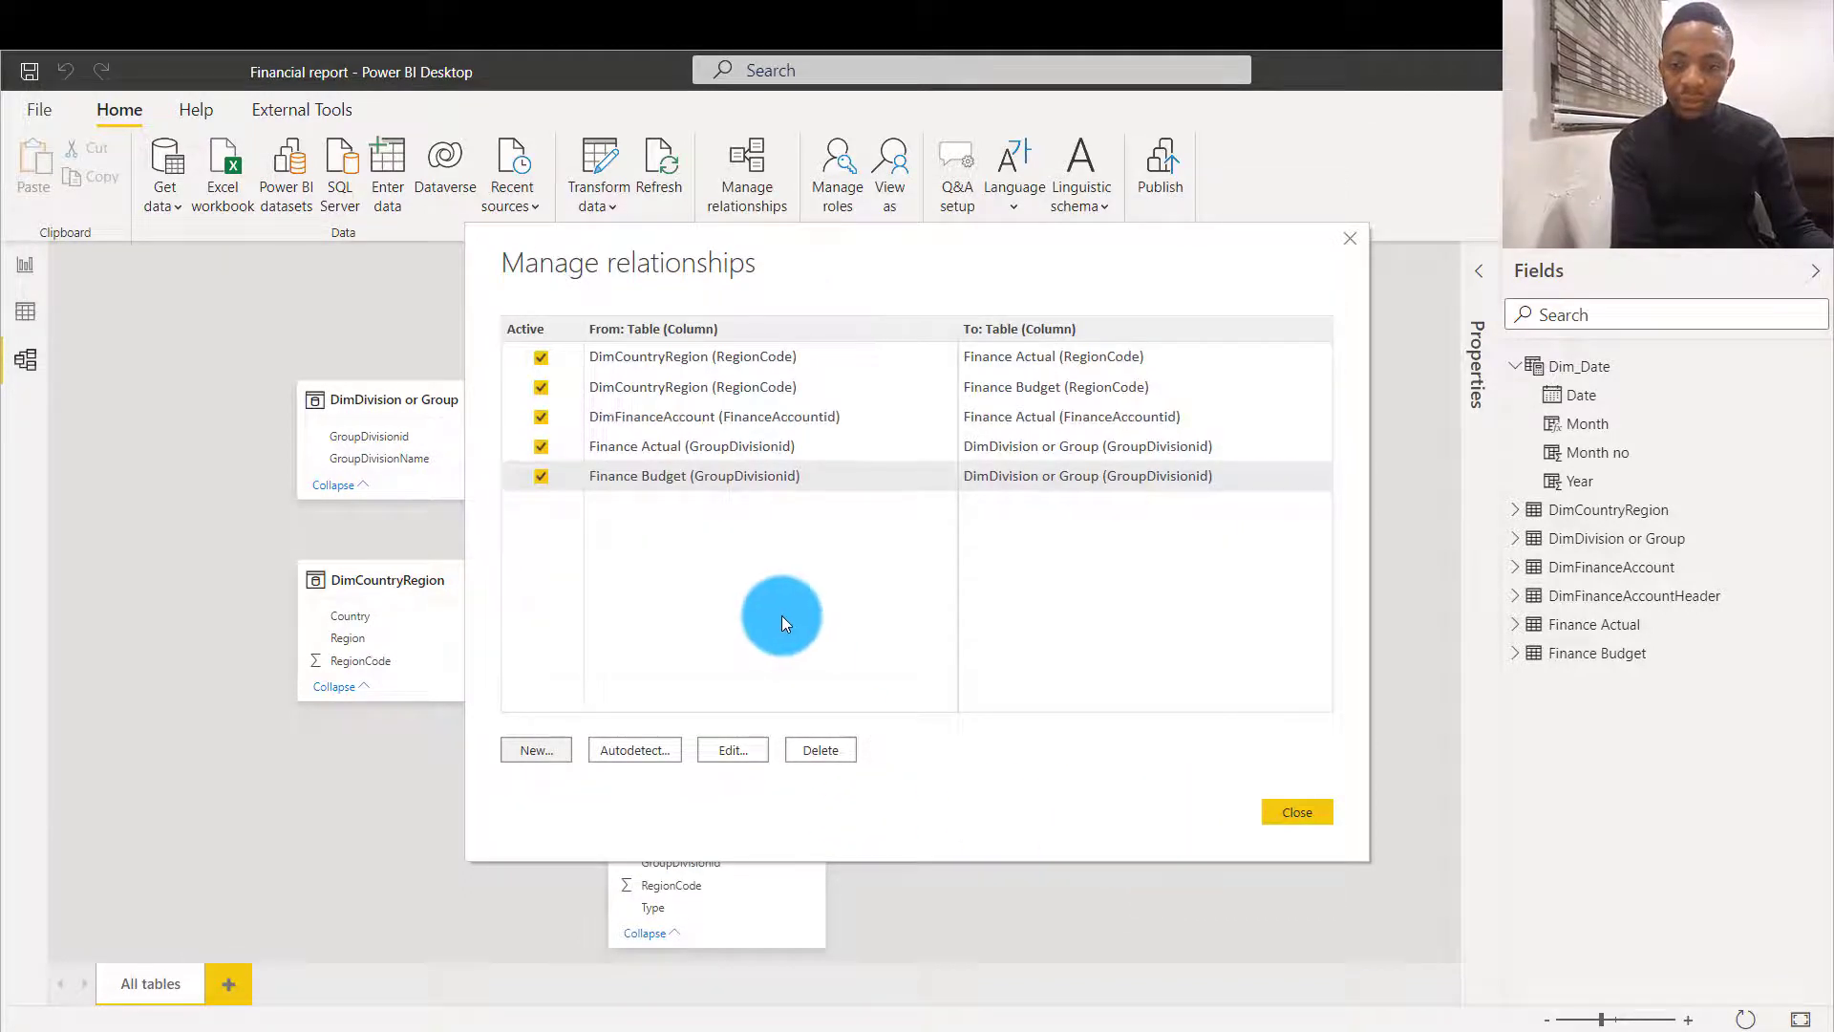
# Create an active one-to-many relationship from DimFinanceAccount to Finance Budget on FinanceAccountid
pyautogui.click(542, 751)
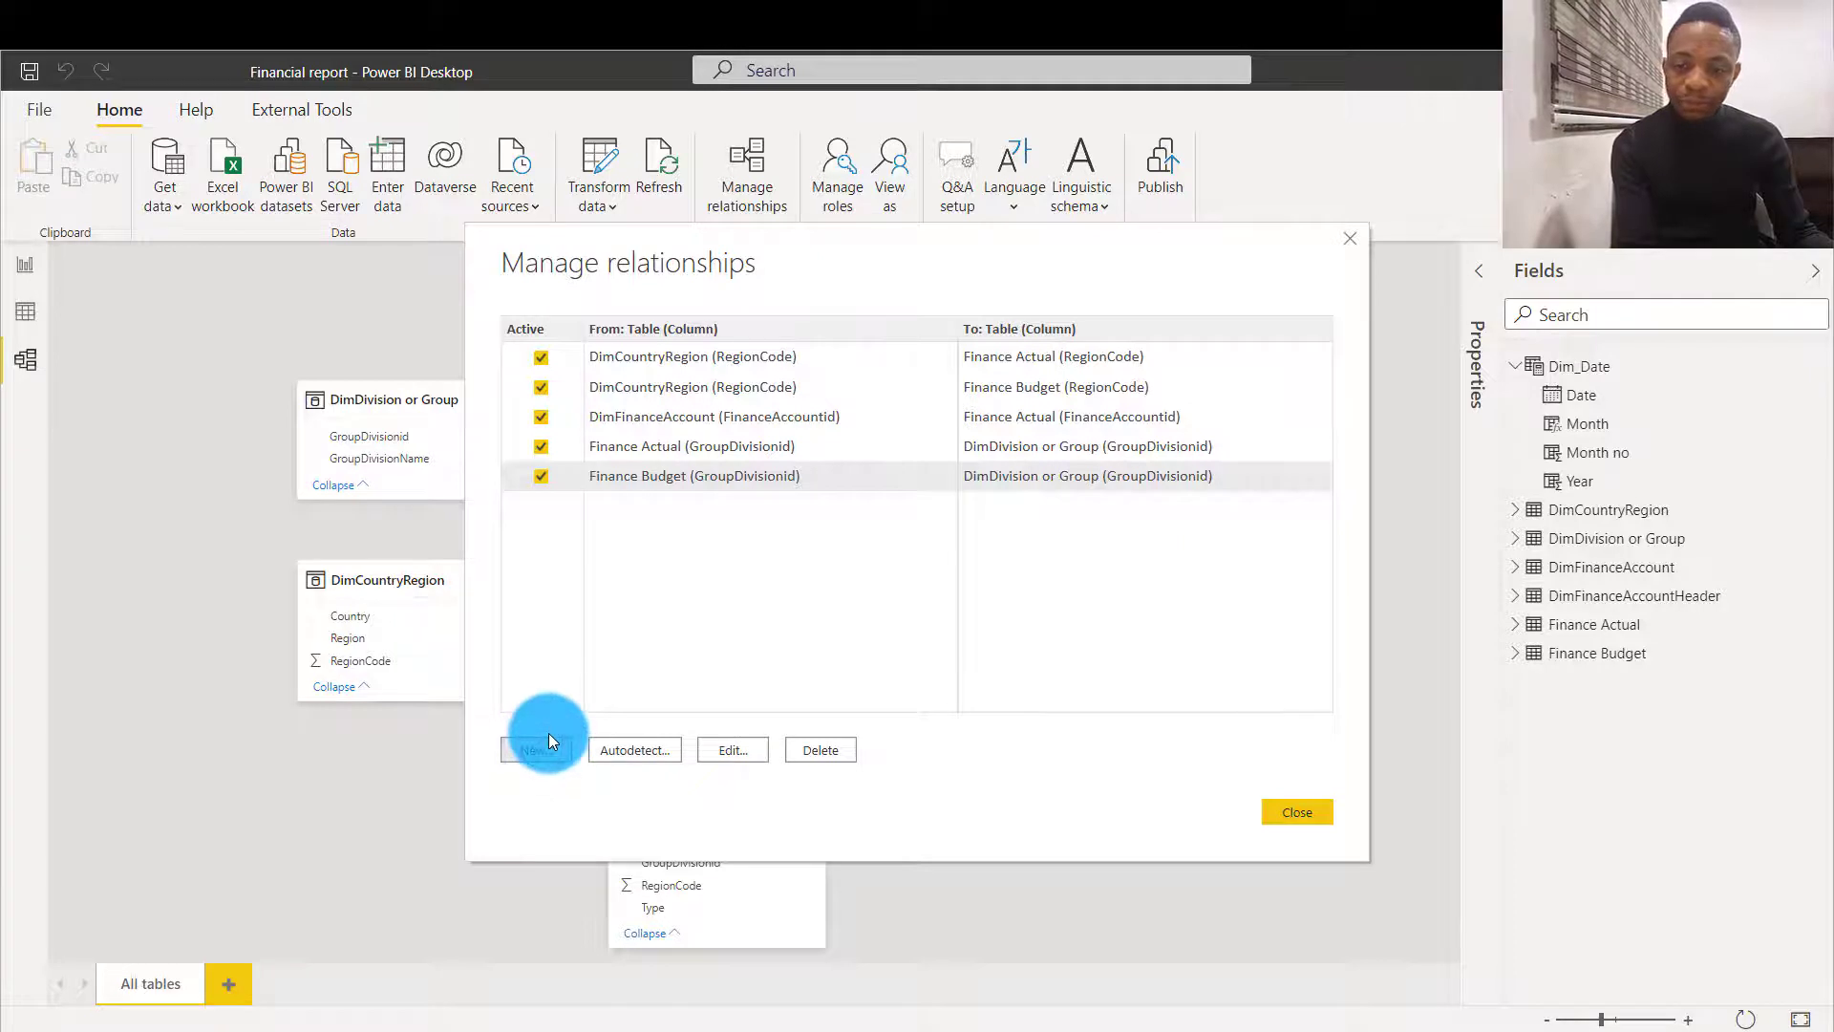
pyautogui.click(690, 328)
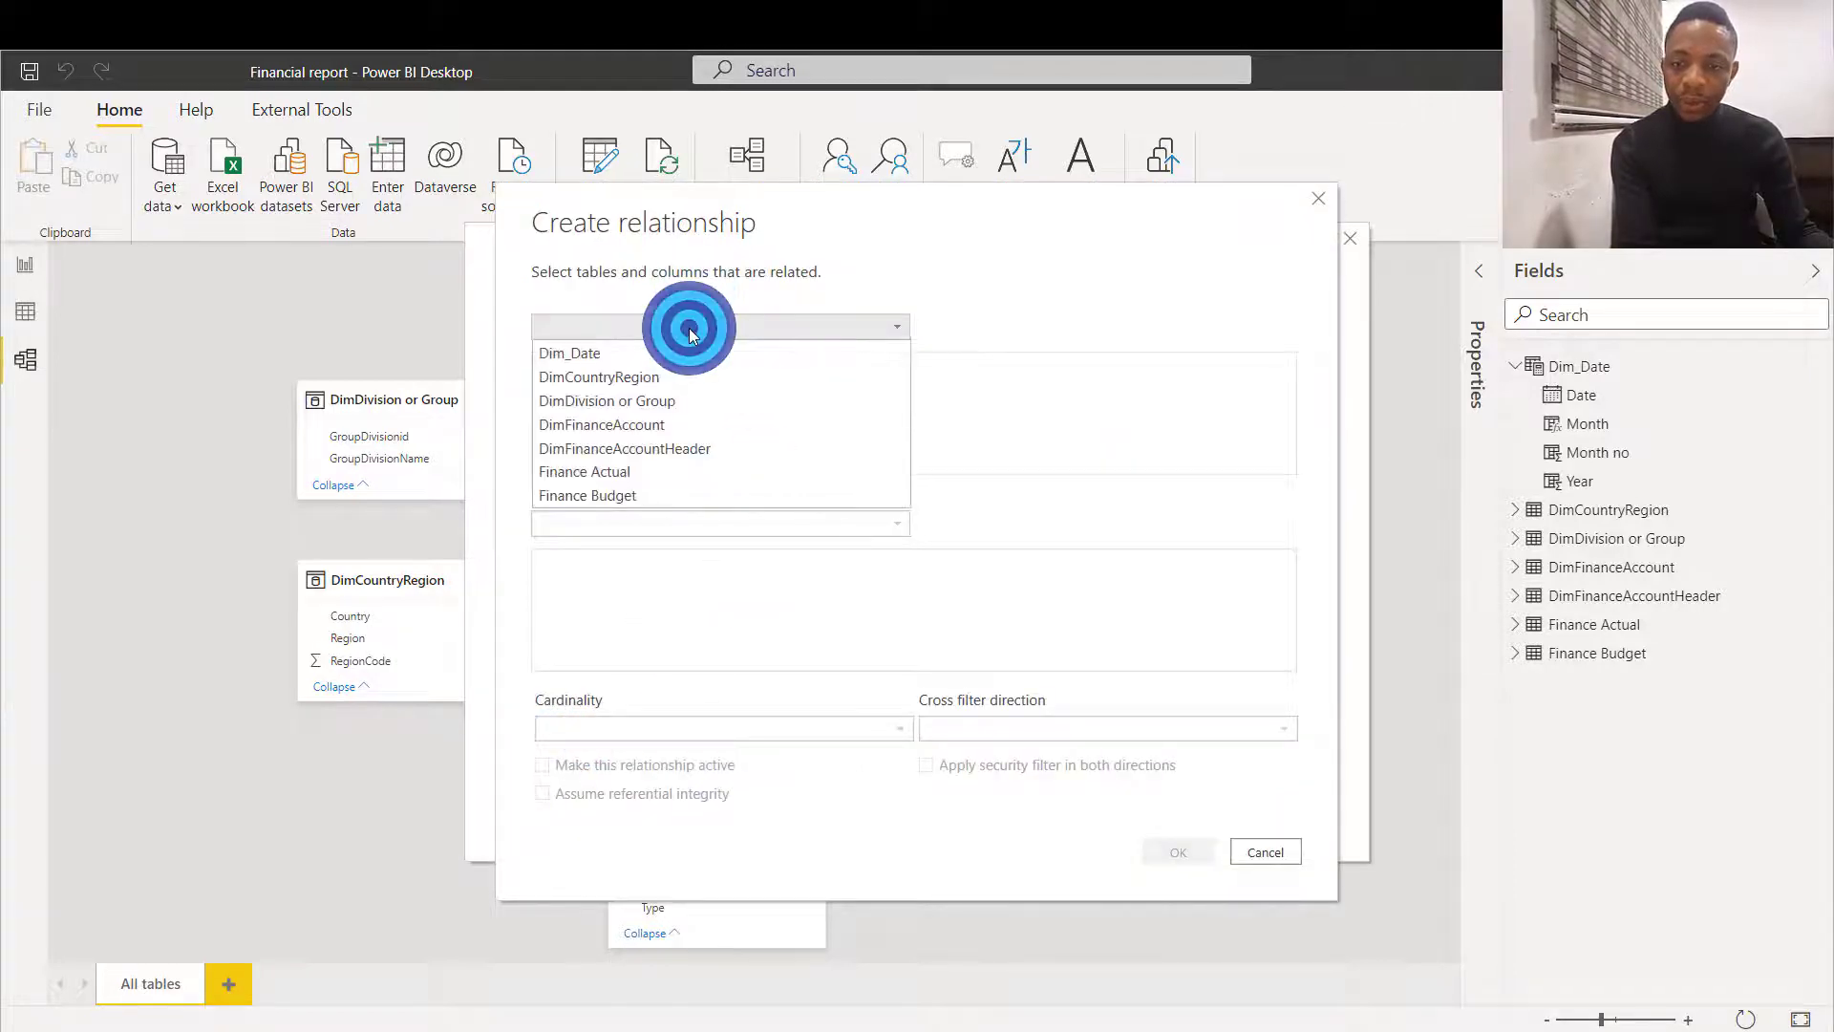
pyautogui.click(681, 426)
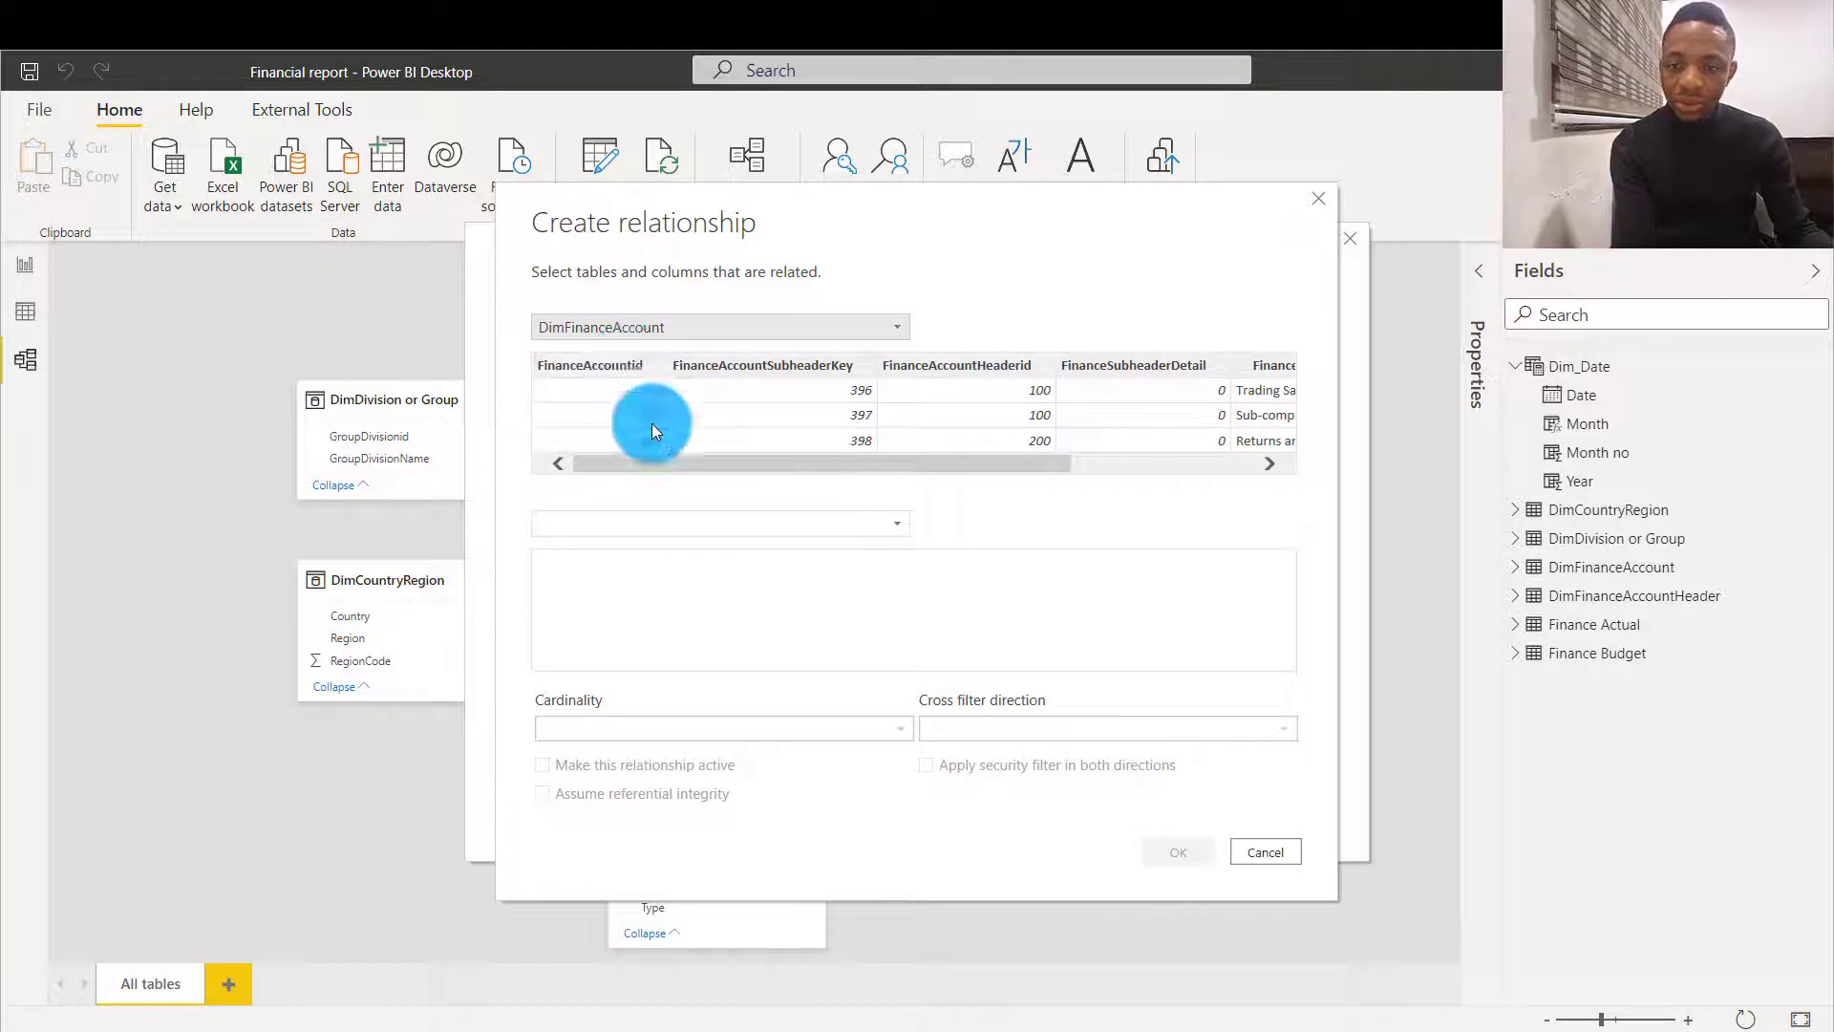
pyautogui.click(674, 522)
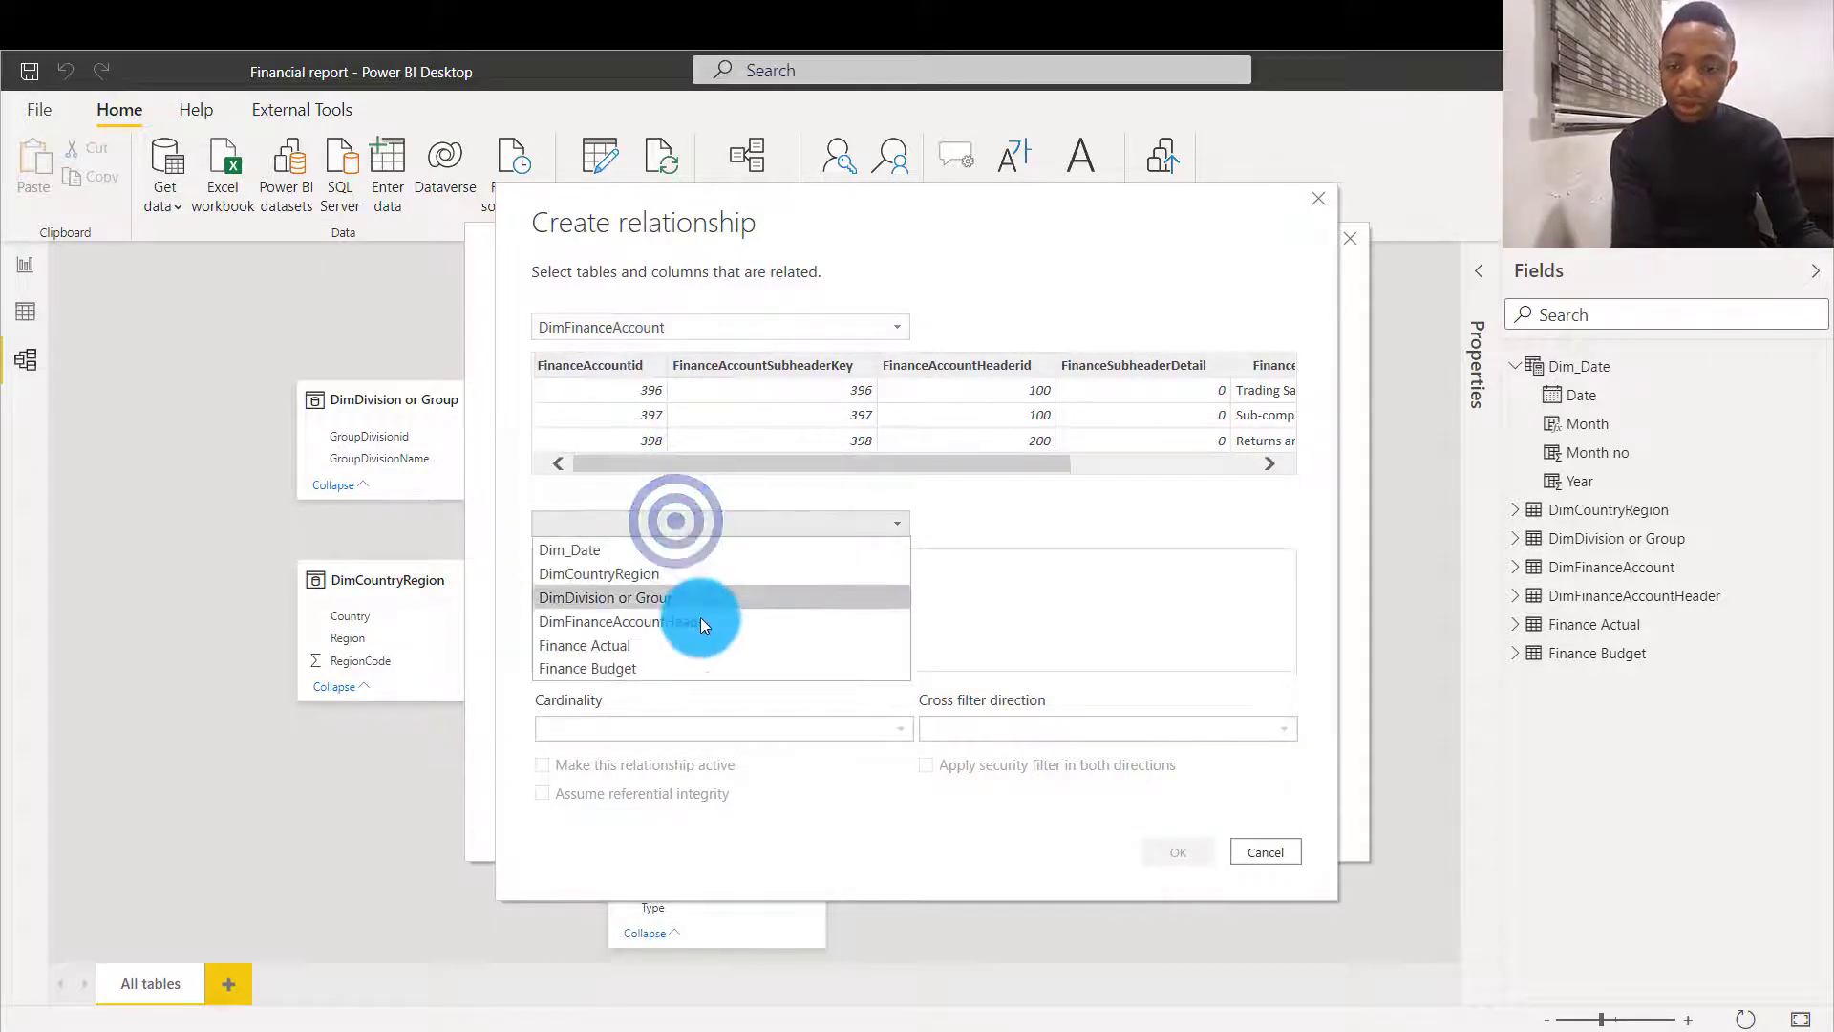
pyautogui.click(650, 667)
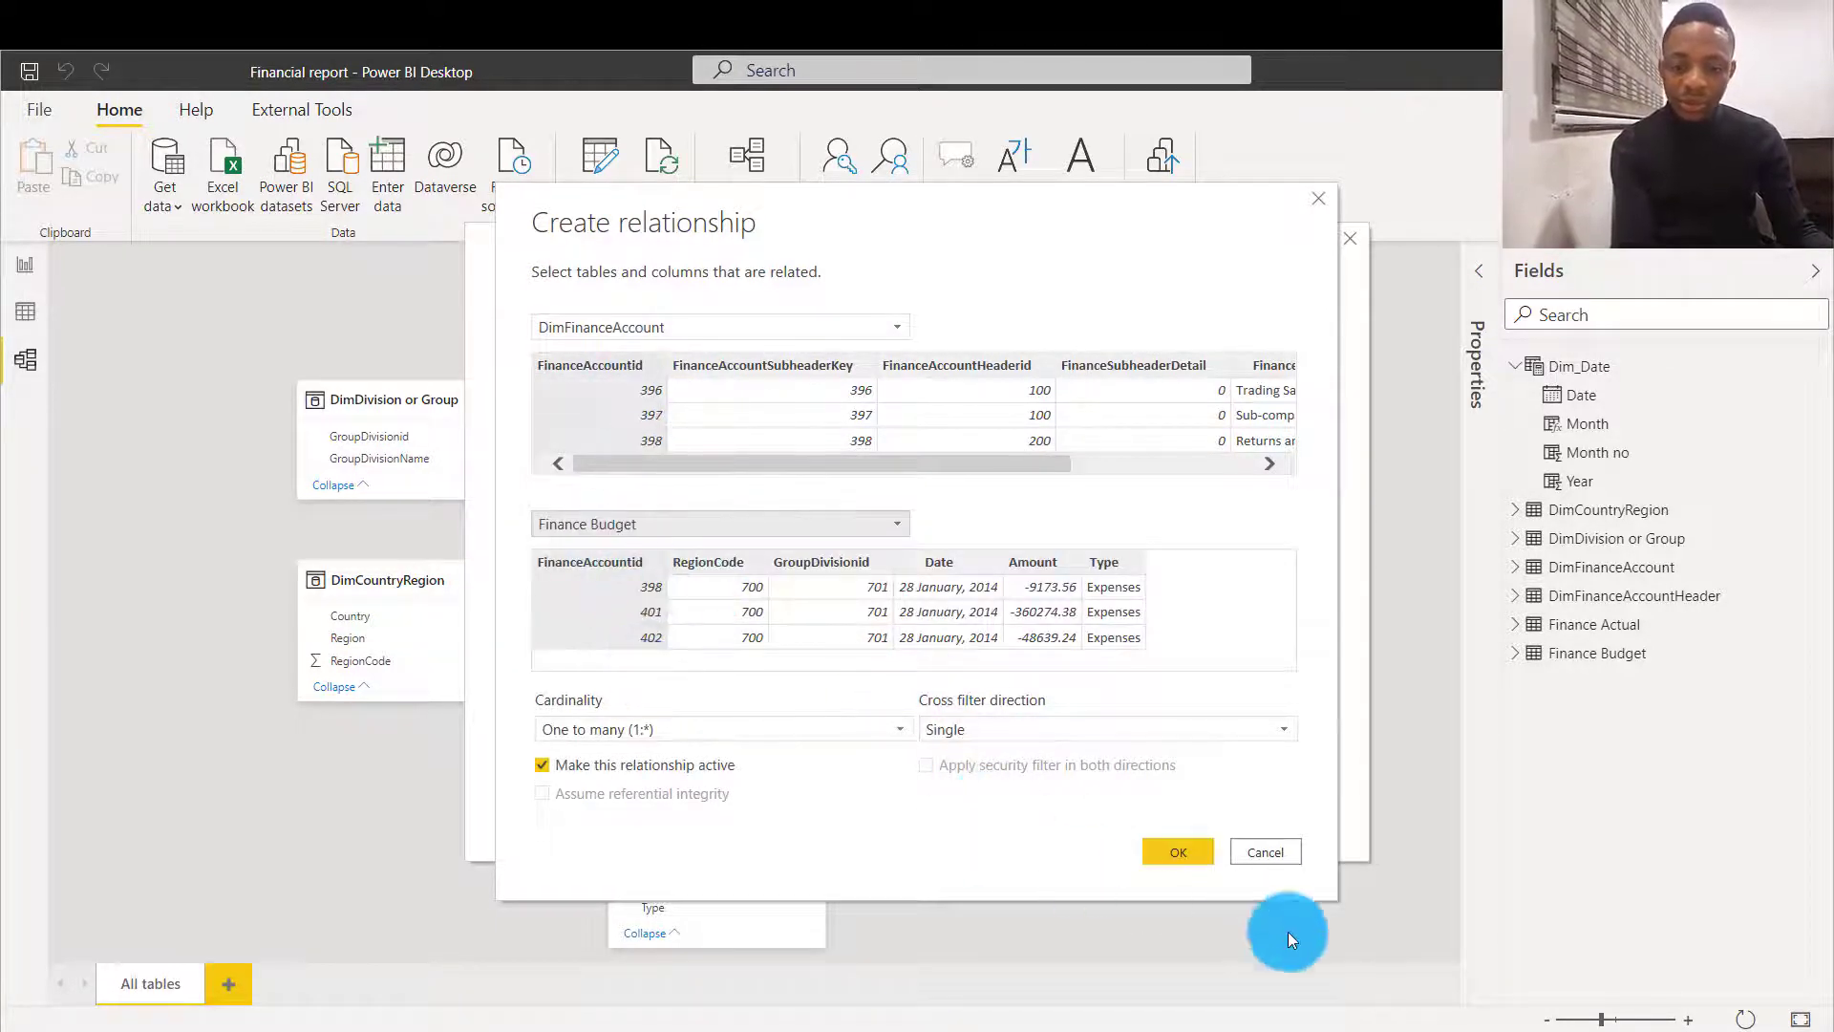
pyautogui.click(1173, 852)
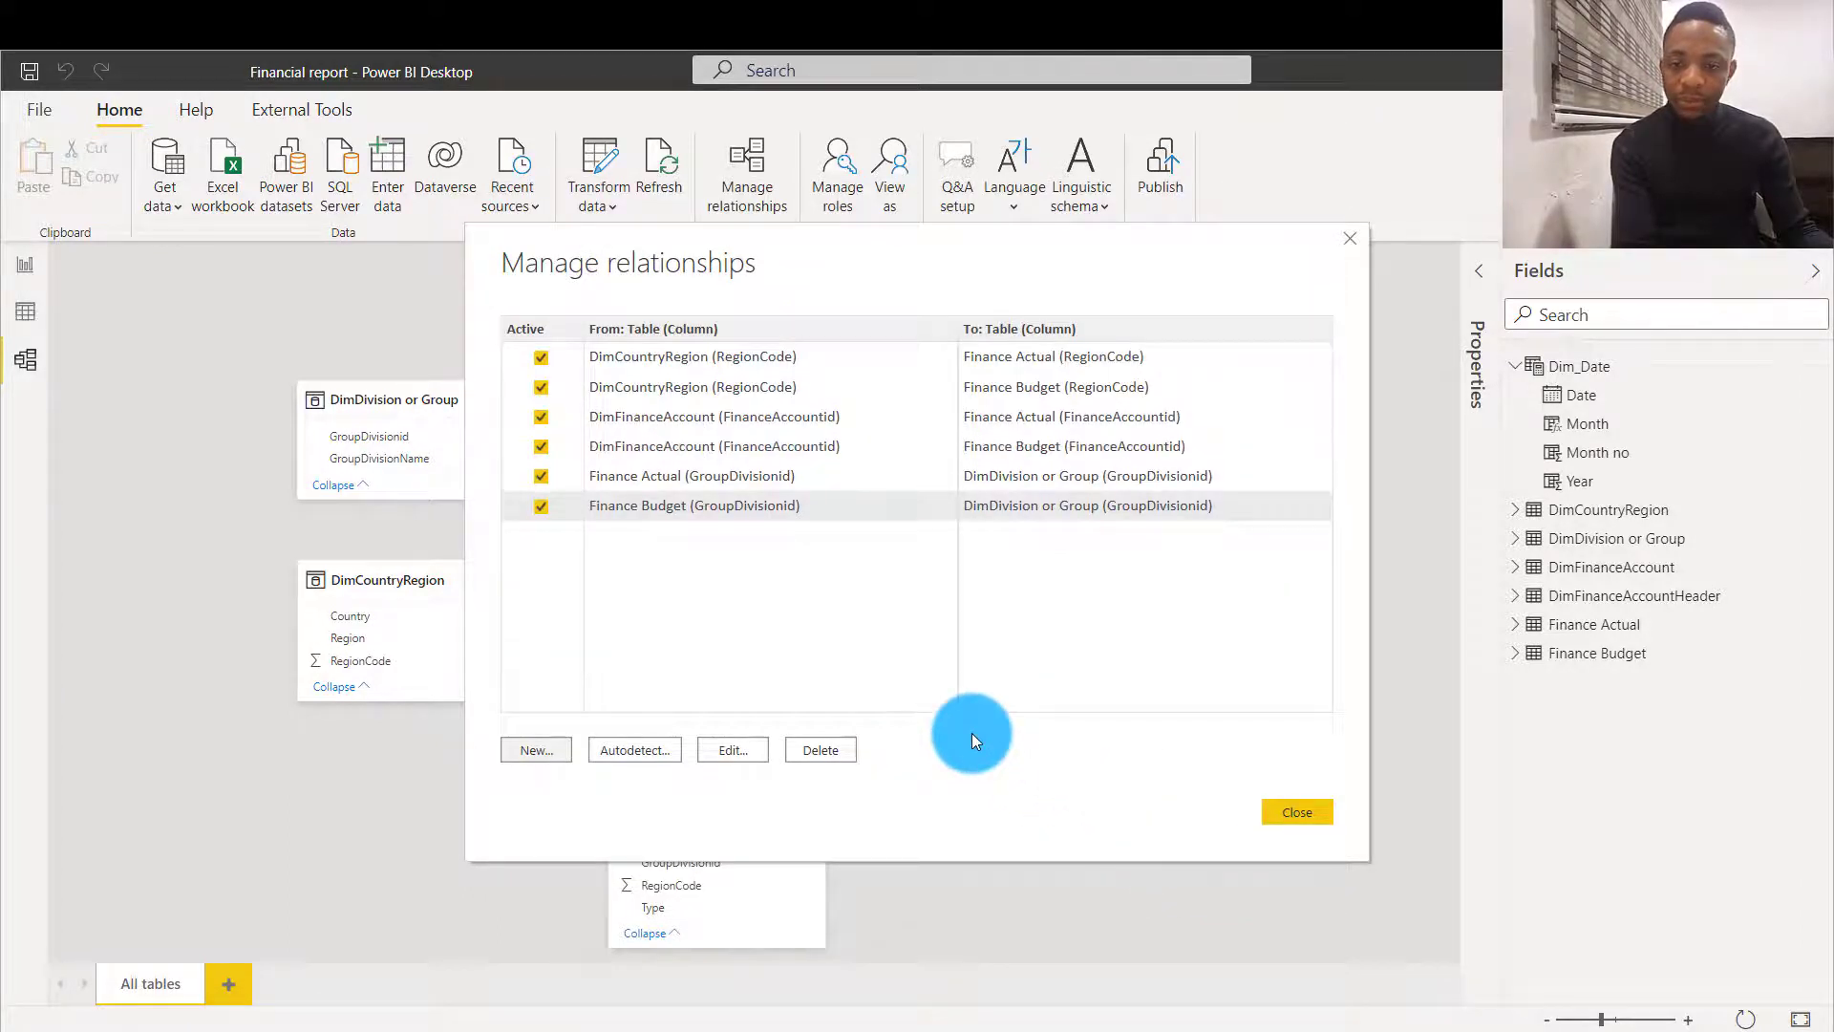
# Create an active one-to-many relationship from DimFinanceAccountHeader to DimFinanceAccount on FinanceAccountHeaderid with single cross-filter direction
pyautogui.click(536, 750)
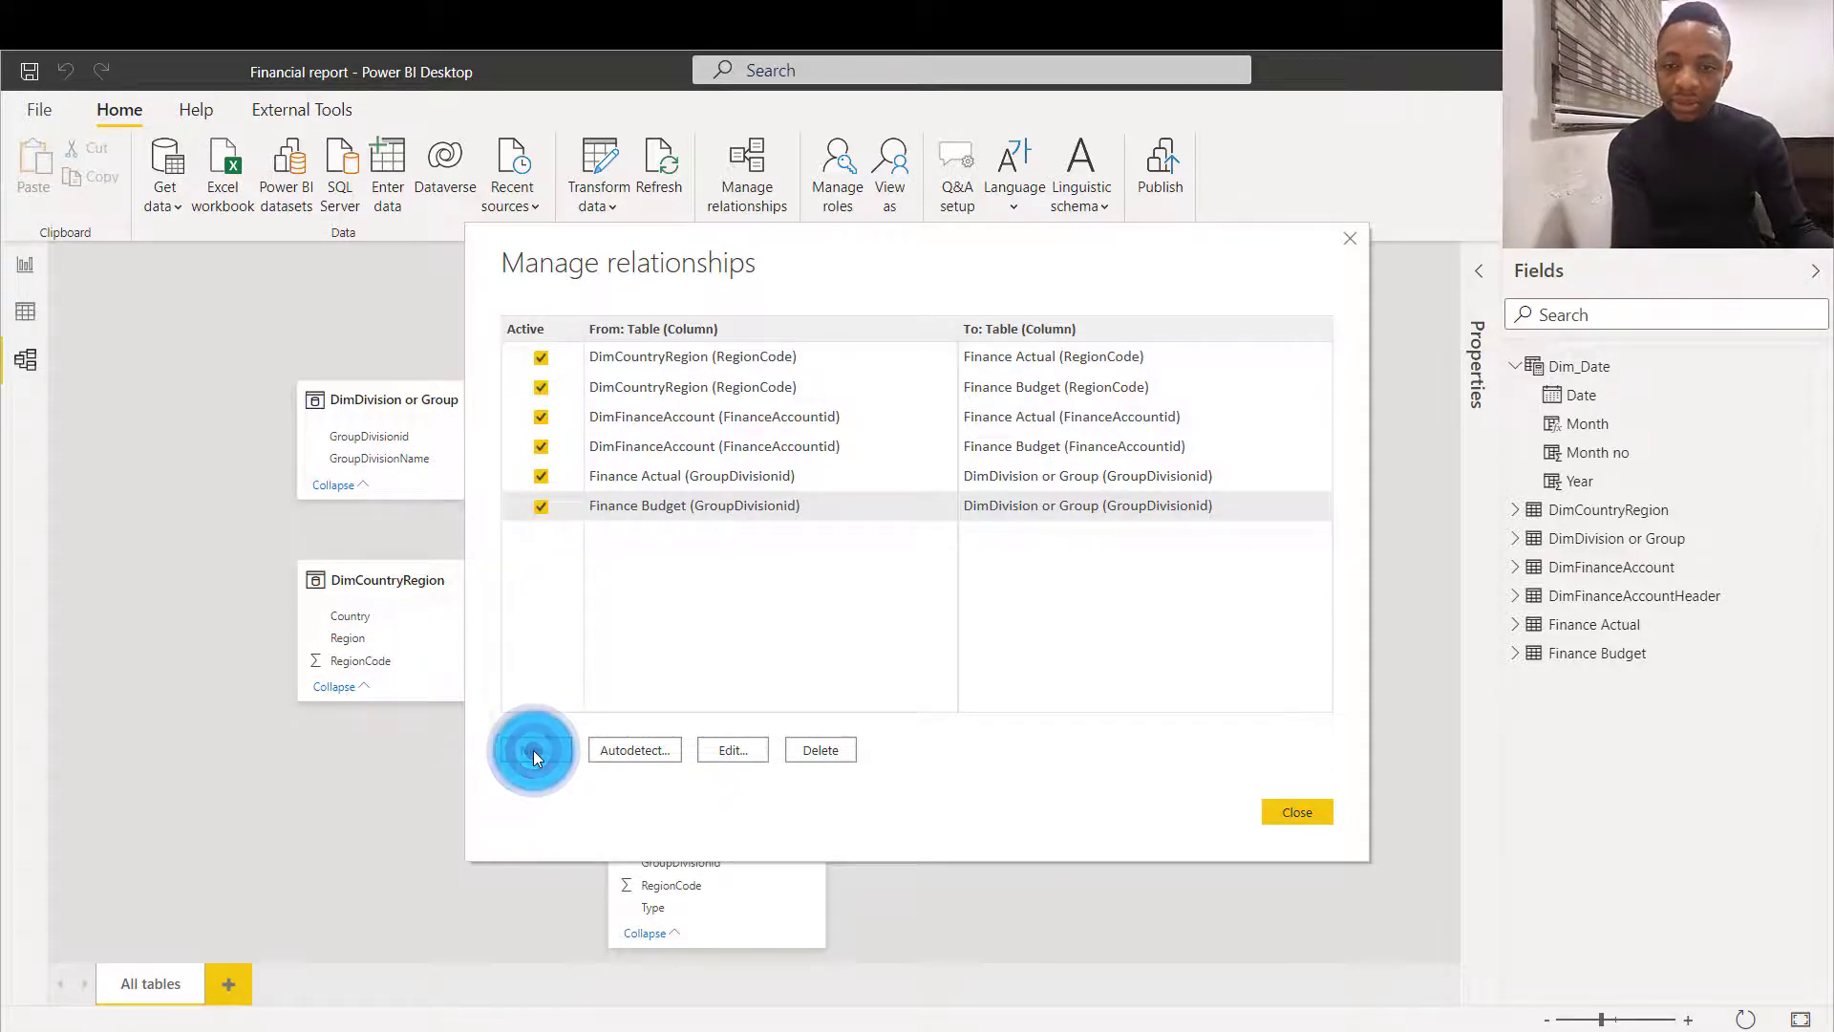
pyautogui.click(533, 749)
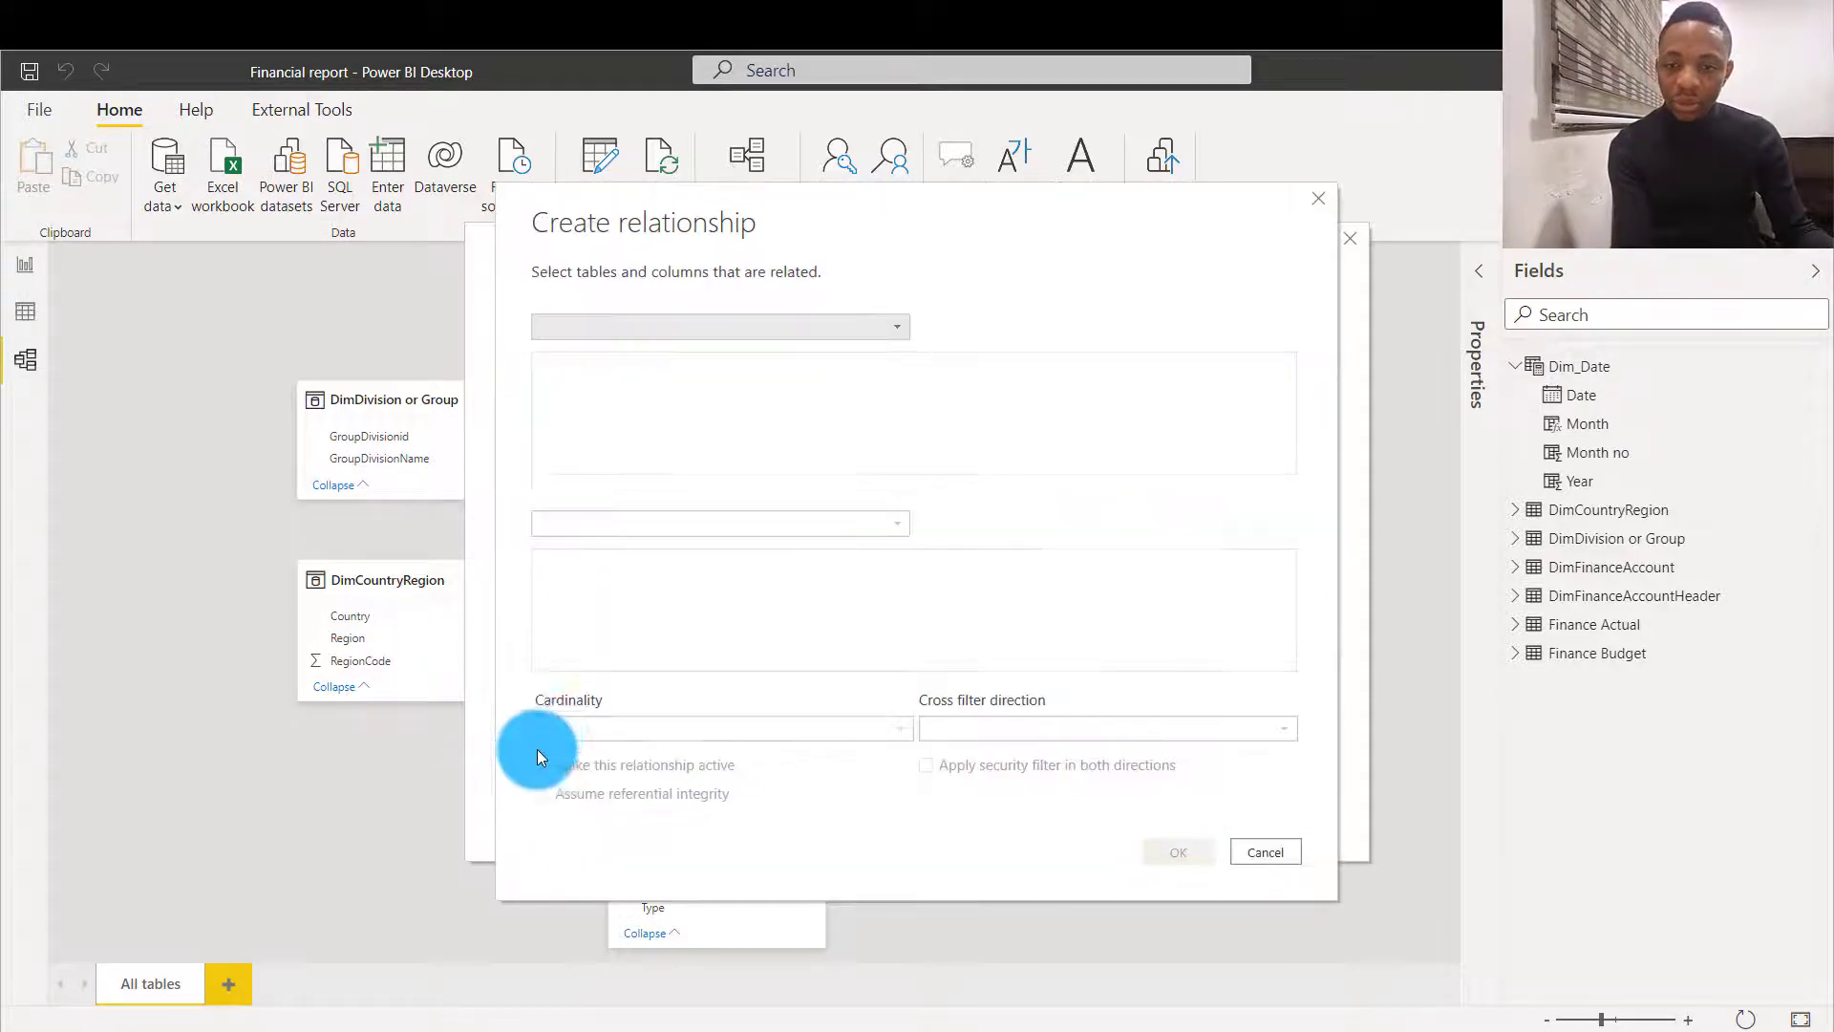
pyautogui.click(746, 333)
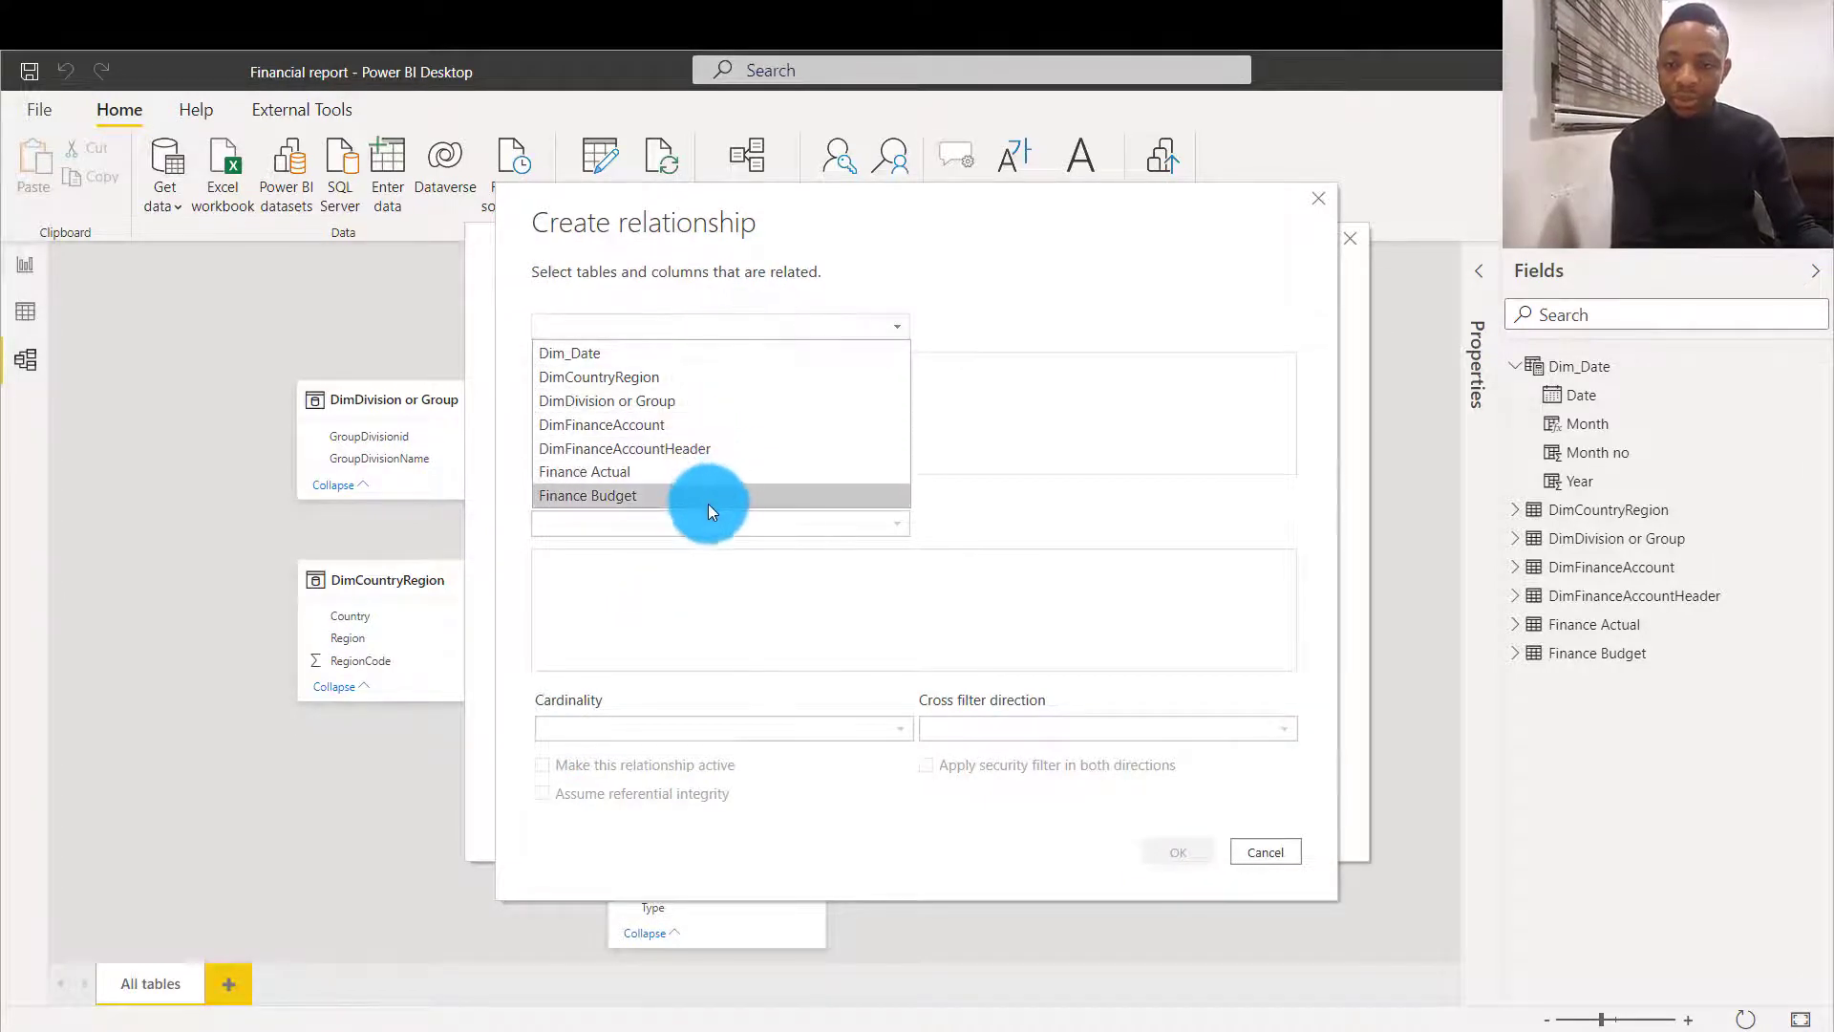
pyautogui.click(703, 456)
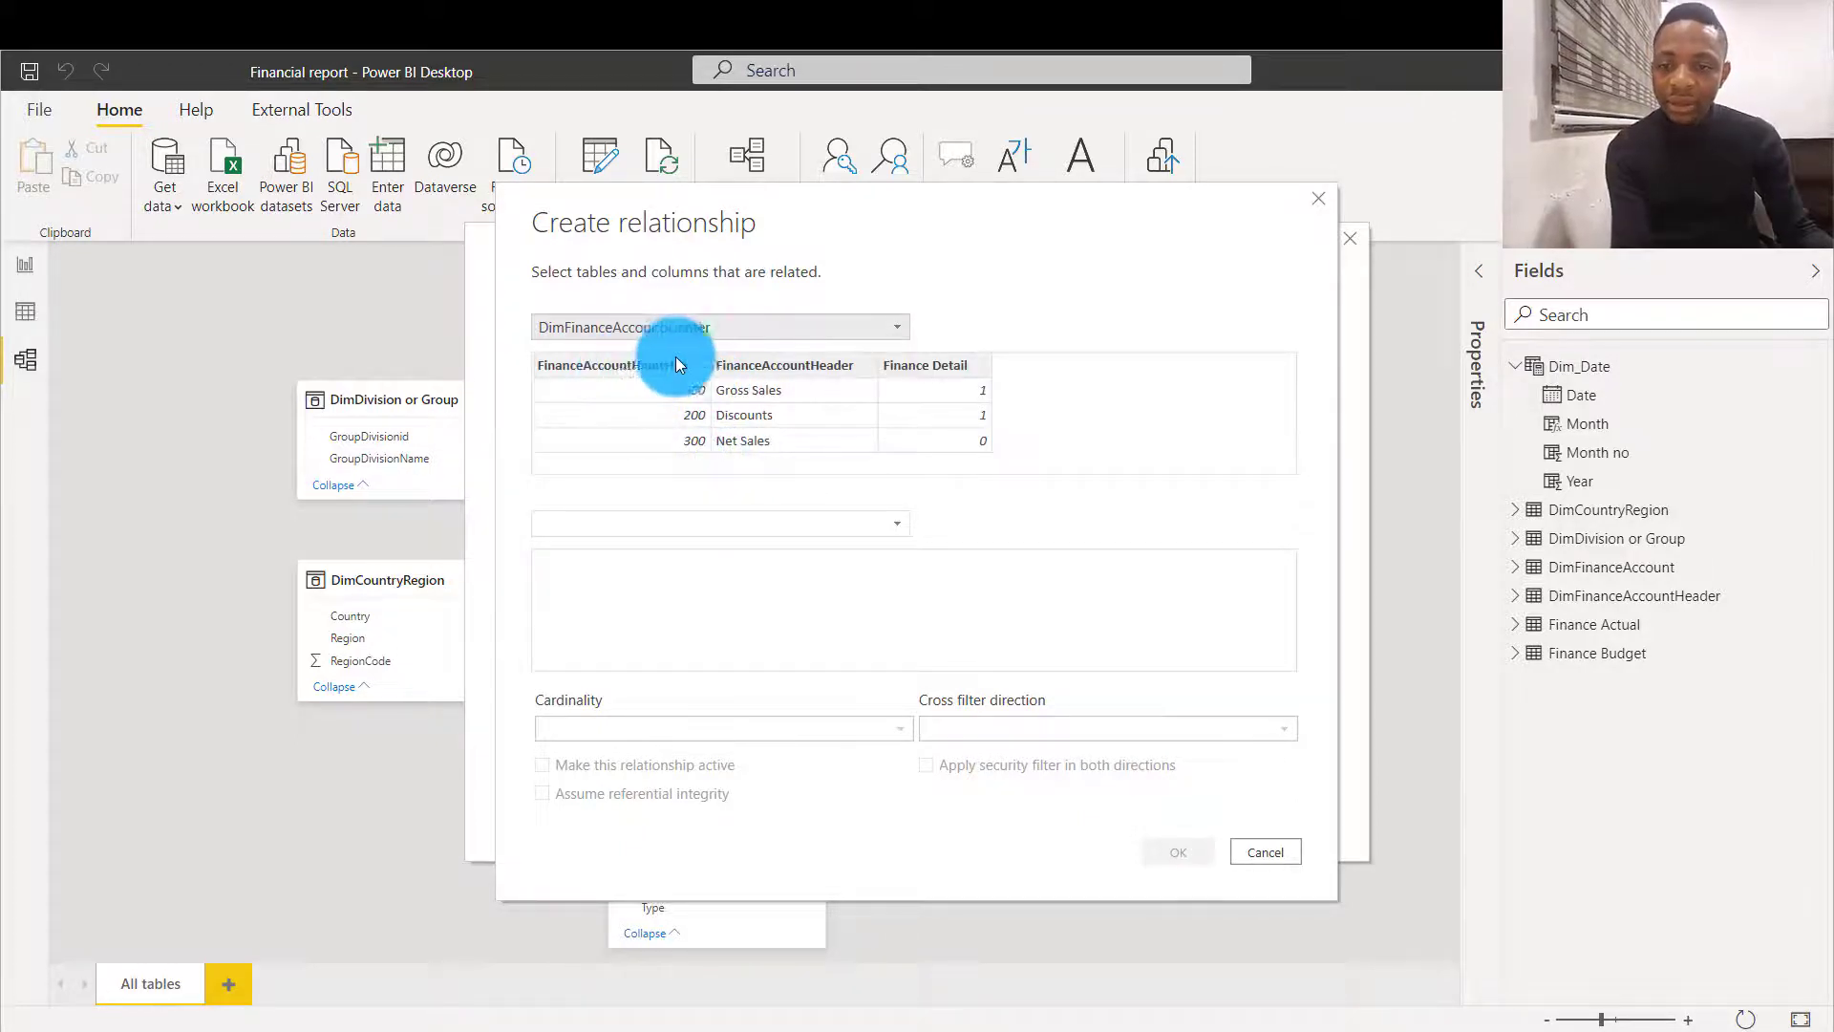
pyautogui.click(616, 365)
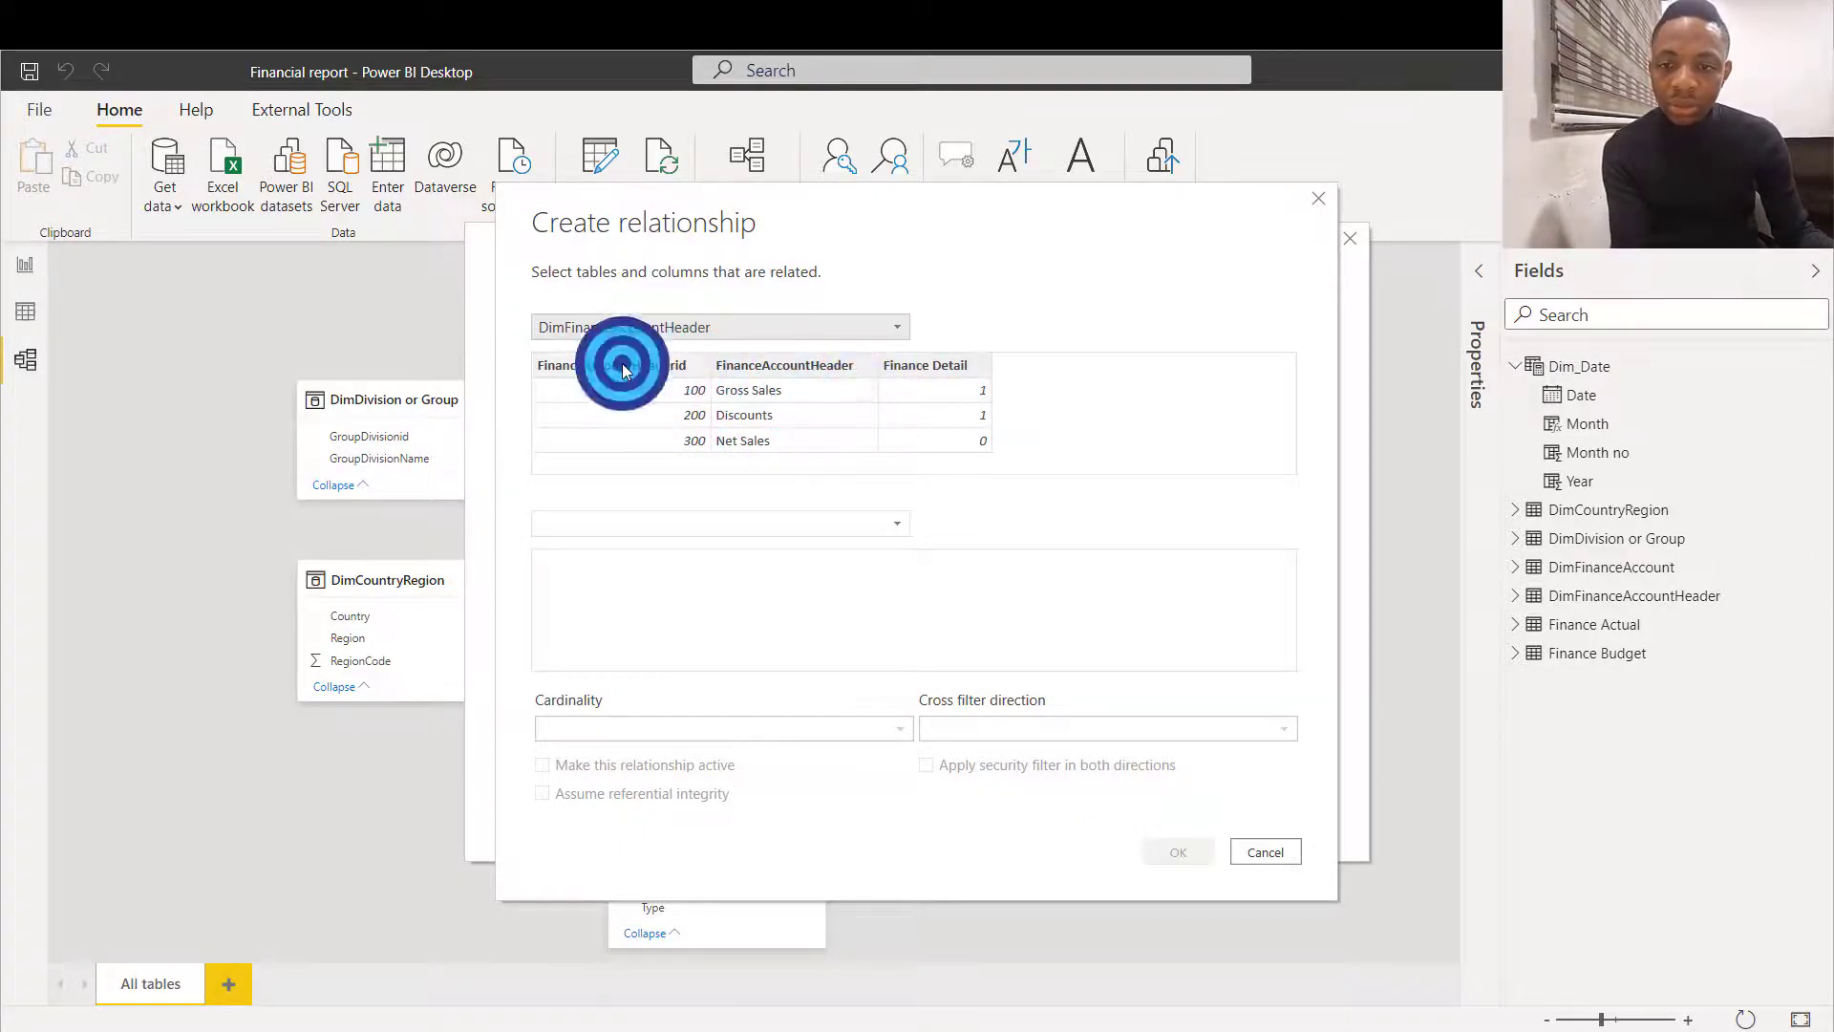
pyautogui.click(761, 531)
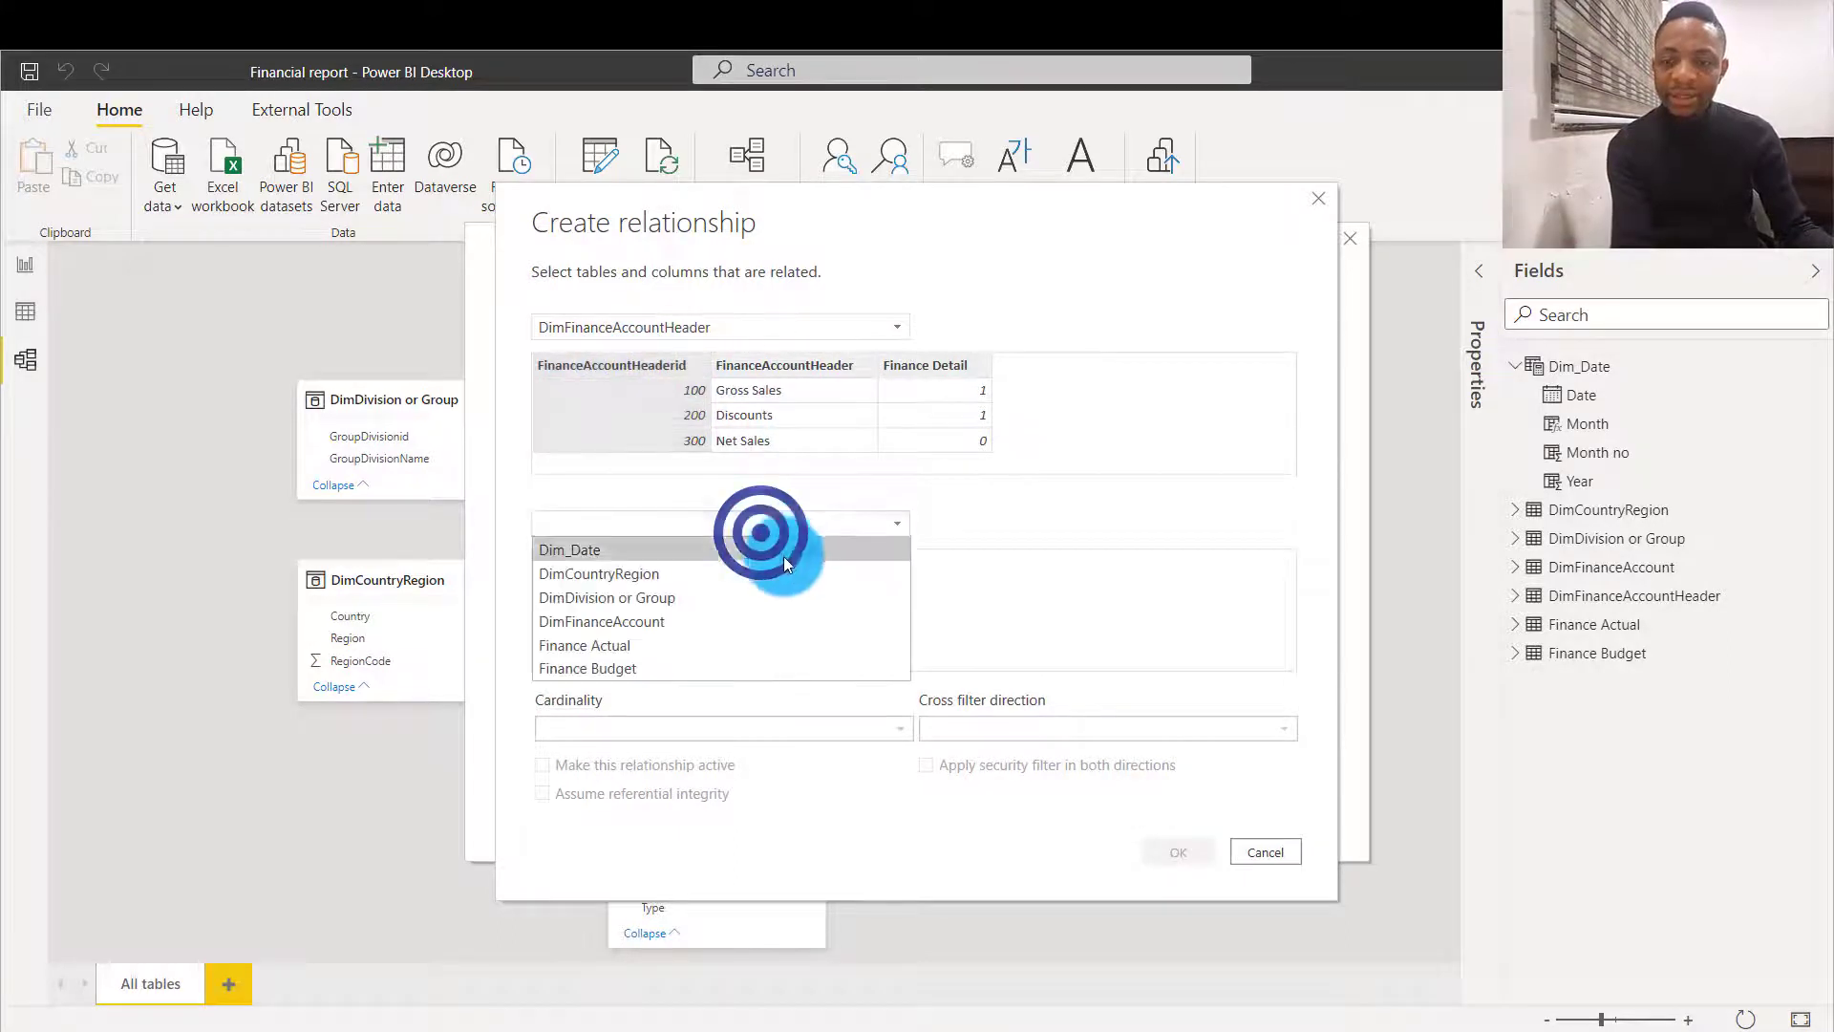
pyautogui.click(731, 621)
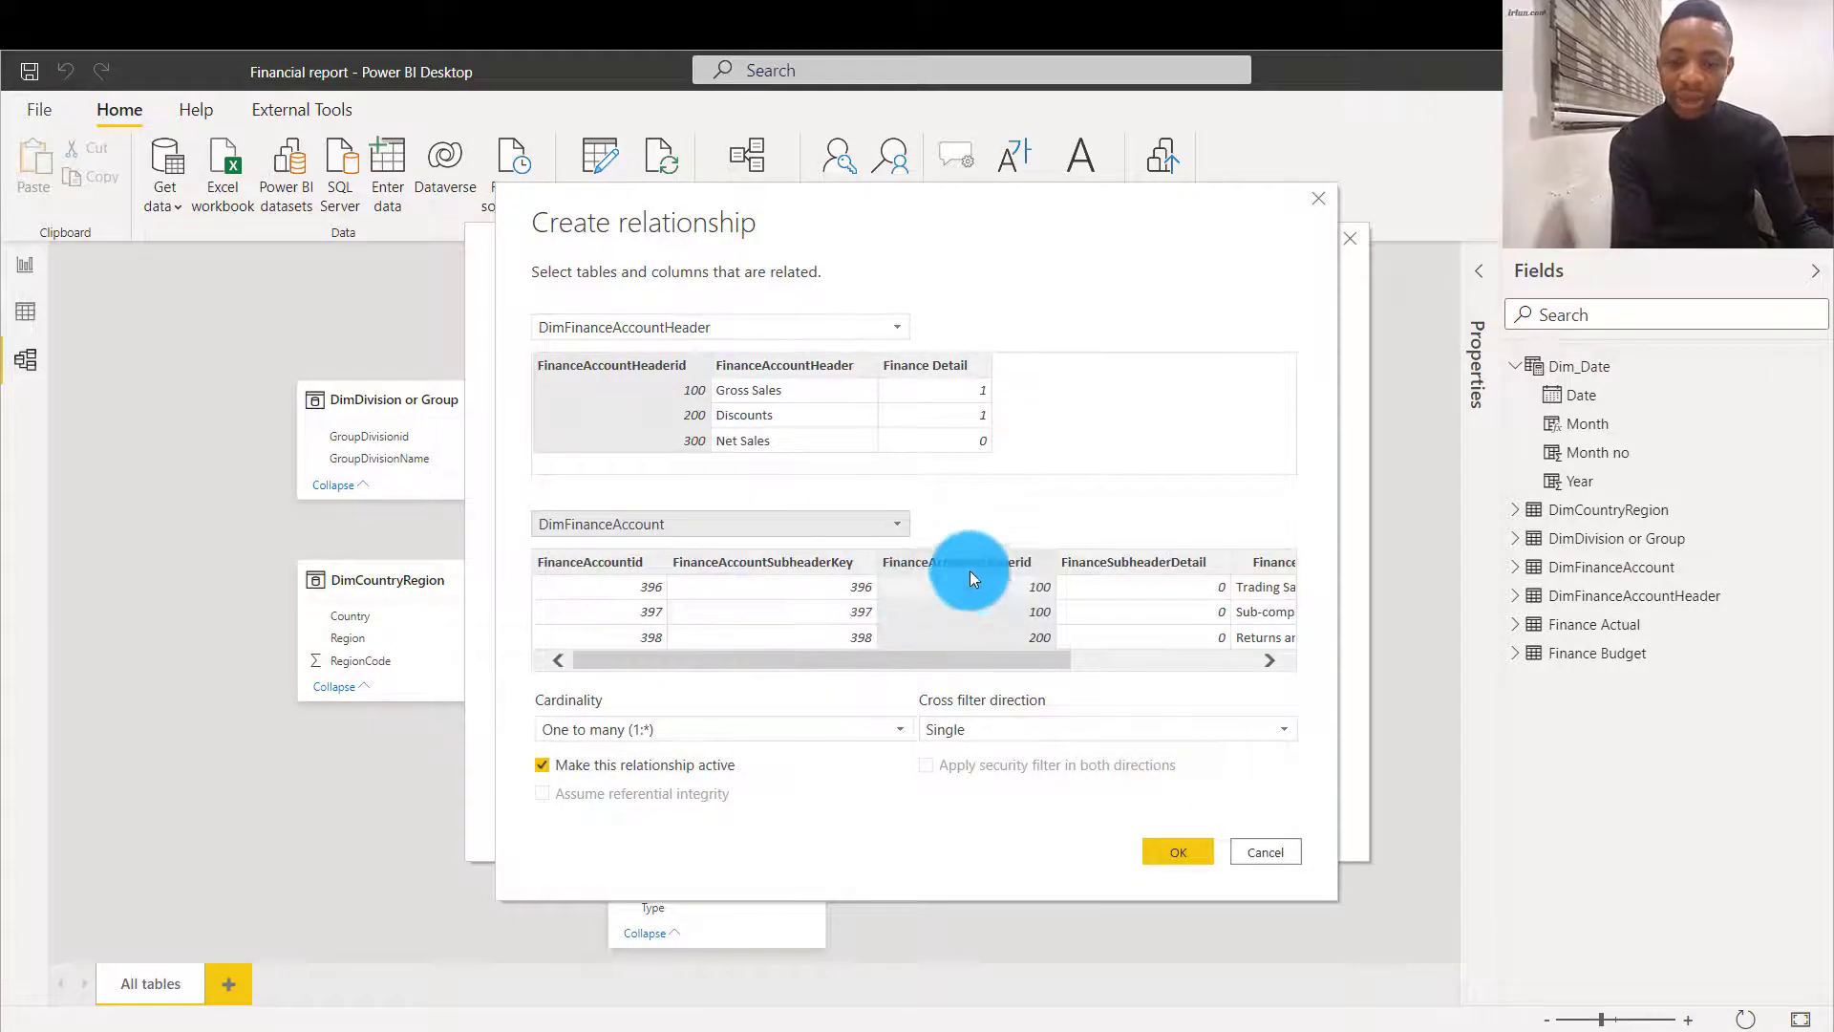
pyautogui.click(1159, 853)
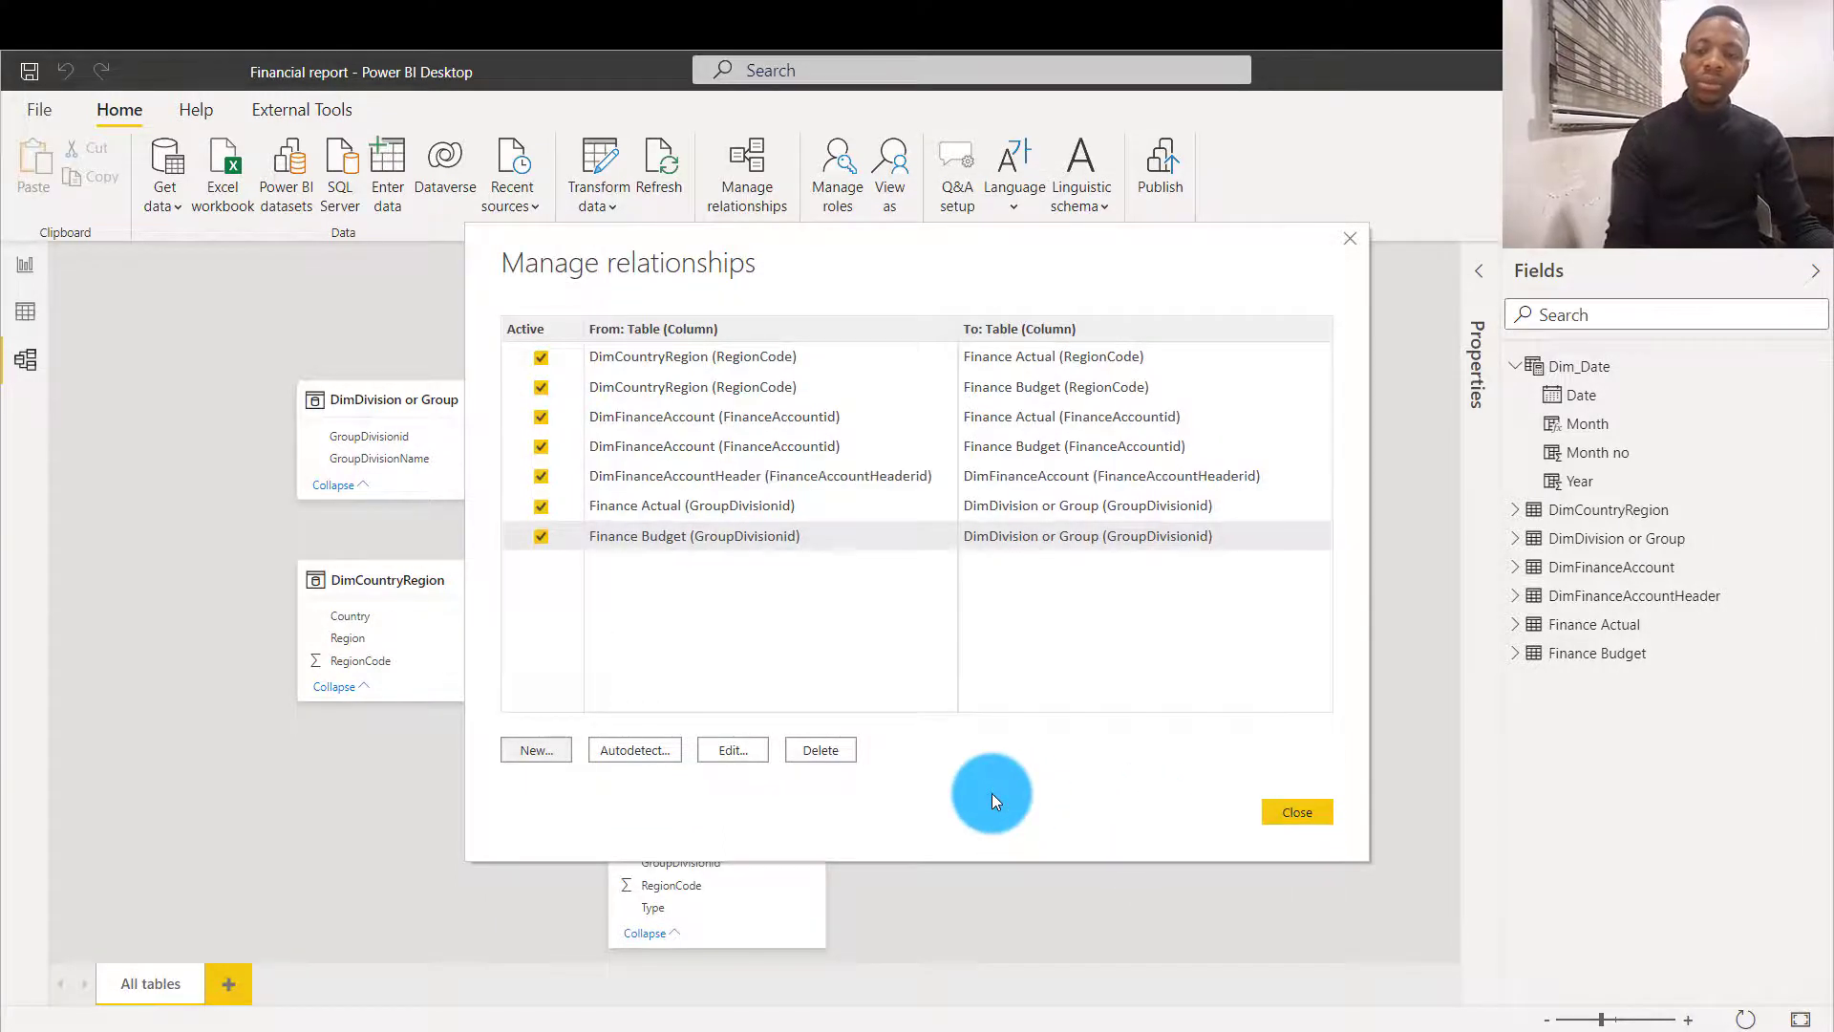
# Review the settings of the Finance Budget to DimDivision or Group relationship on GroupDivisionid, then close the relationship manager
pyautogui.click(741, 753)
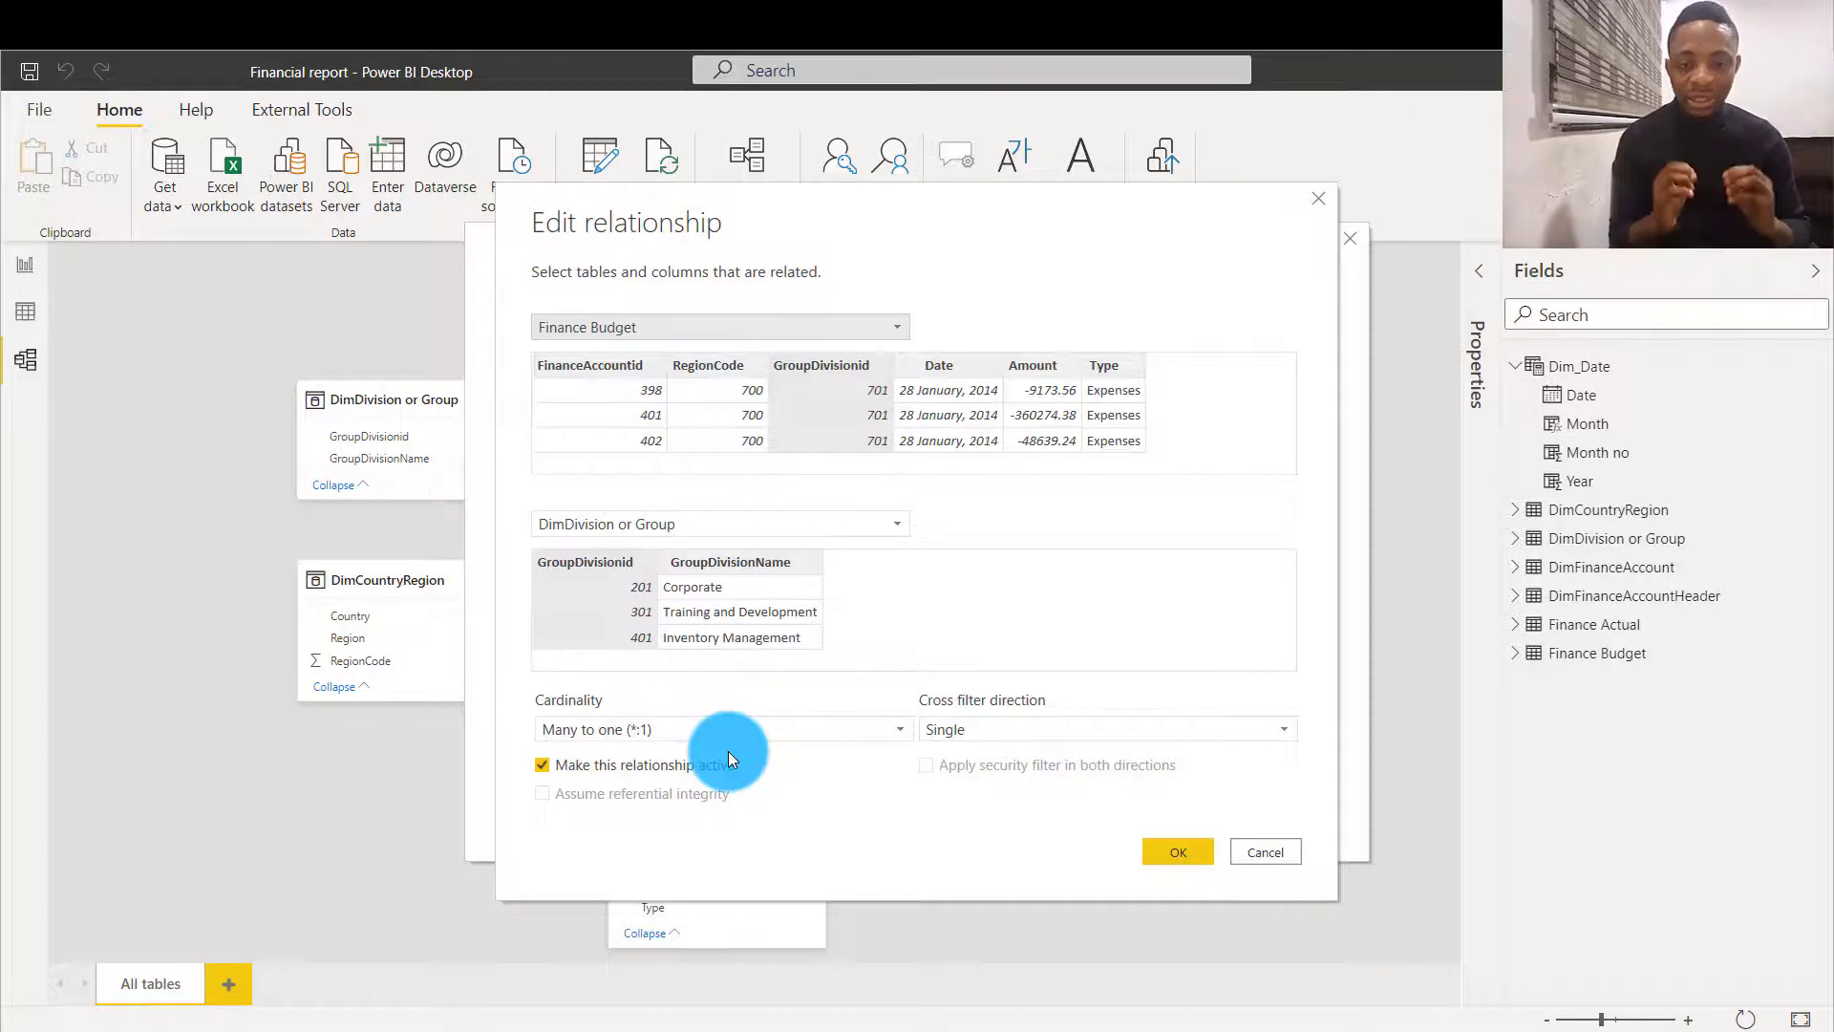
pyautogui.click(1182, 857)
pyautogui.click(1295, 813)
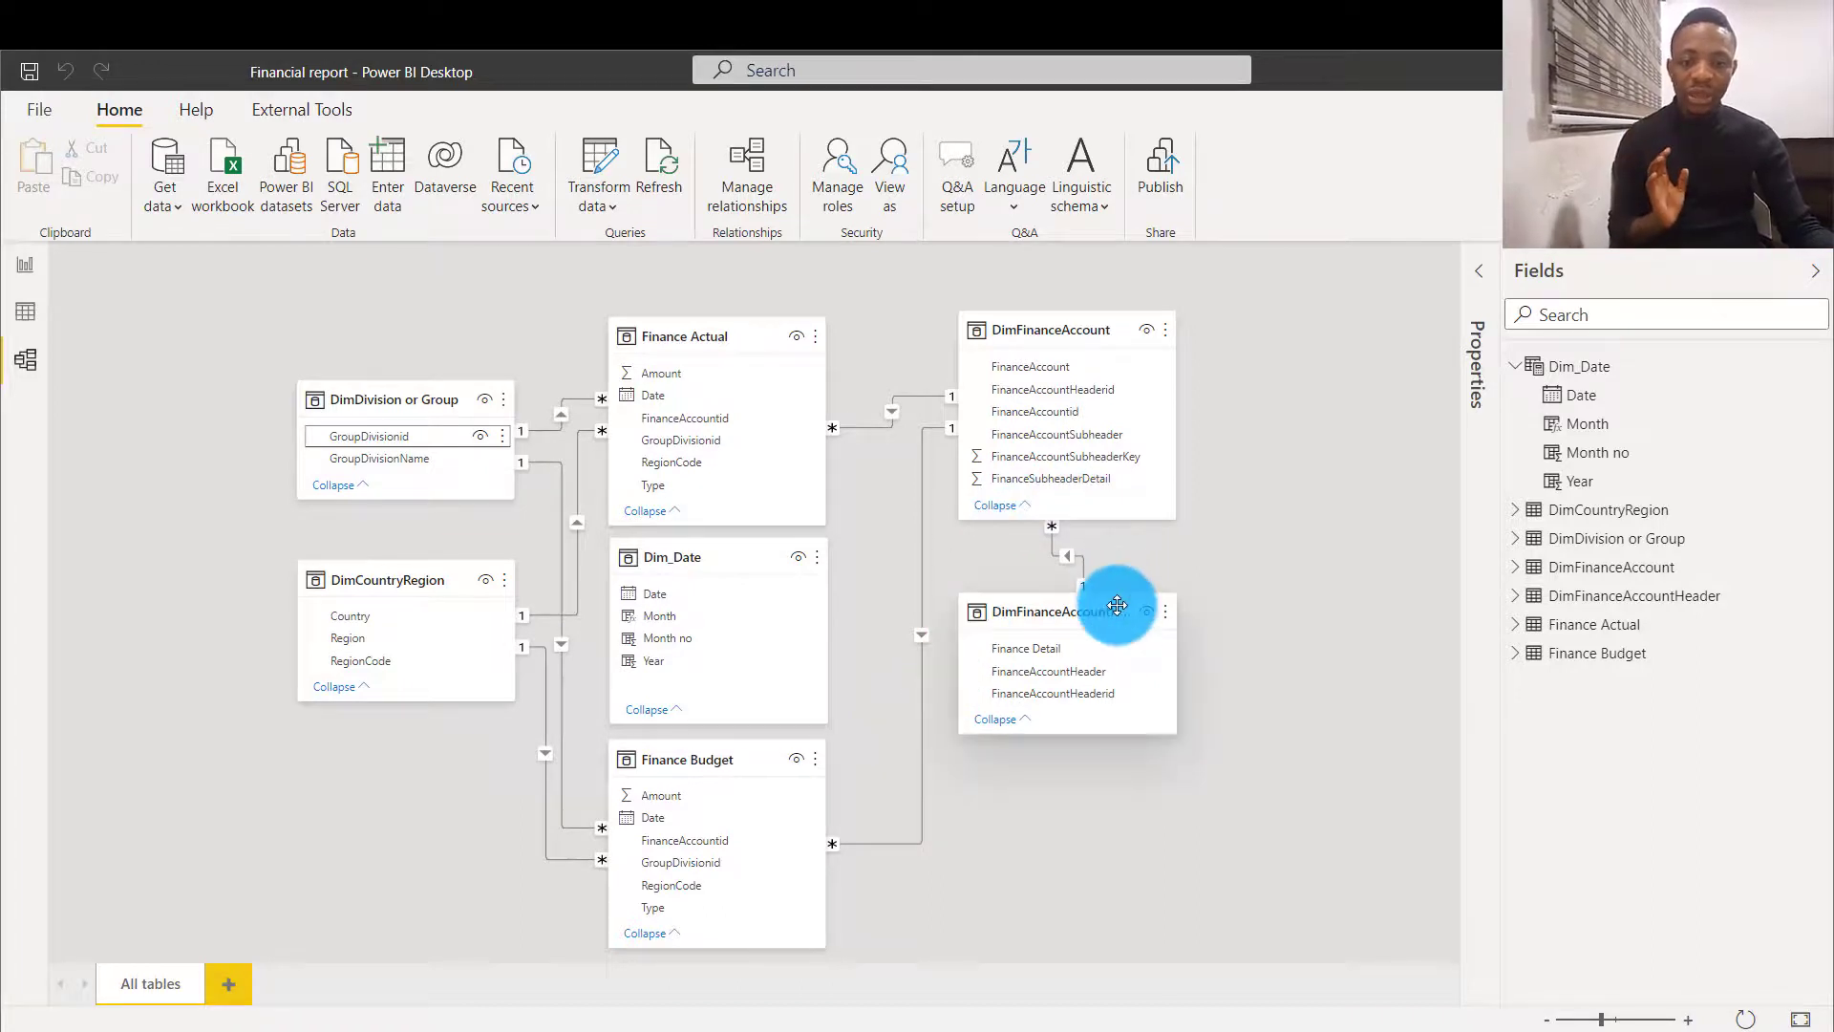
# Reposition the DimFinanceAccountHeader table slightly down and to the right beneath DimFinanceAccount in the model diagram
pyautogui.moveTo(1116, 607); pyautogui.dragTo(1192, 631)
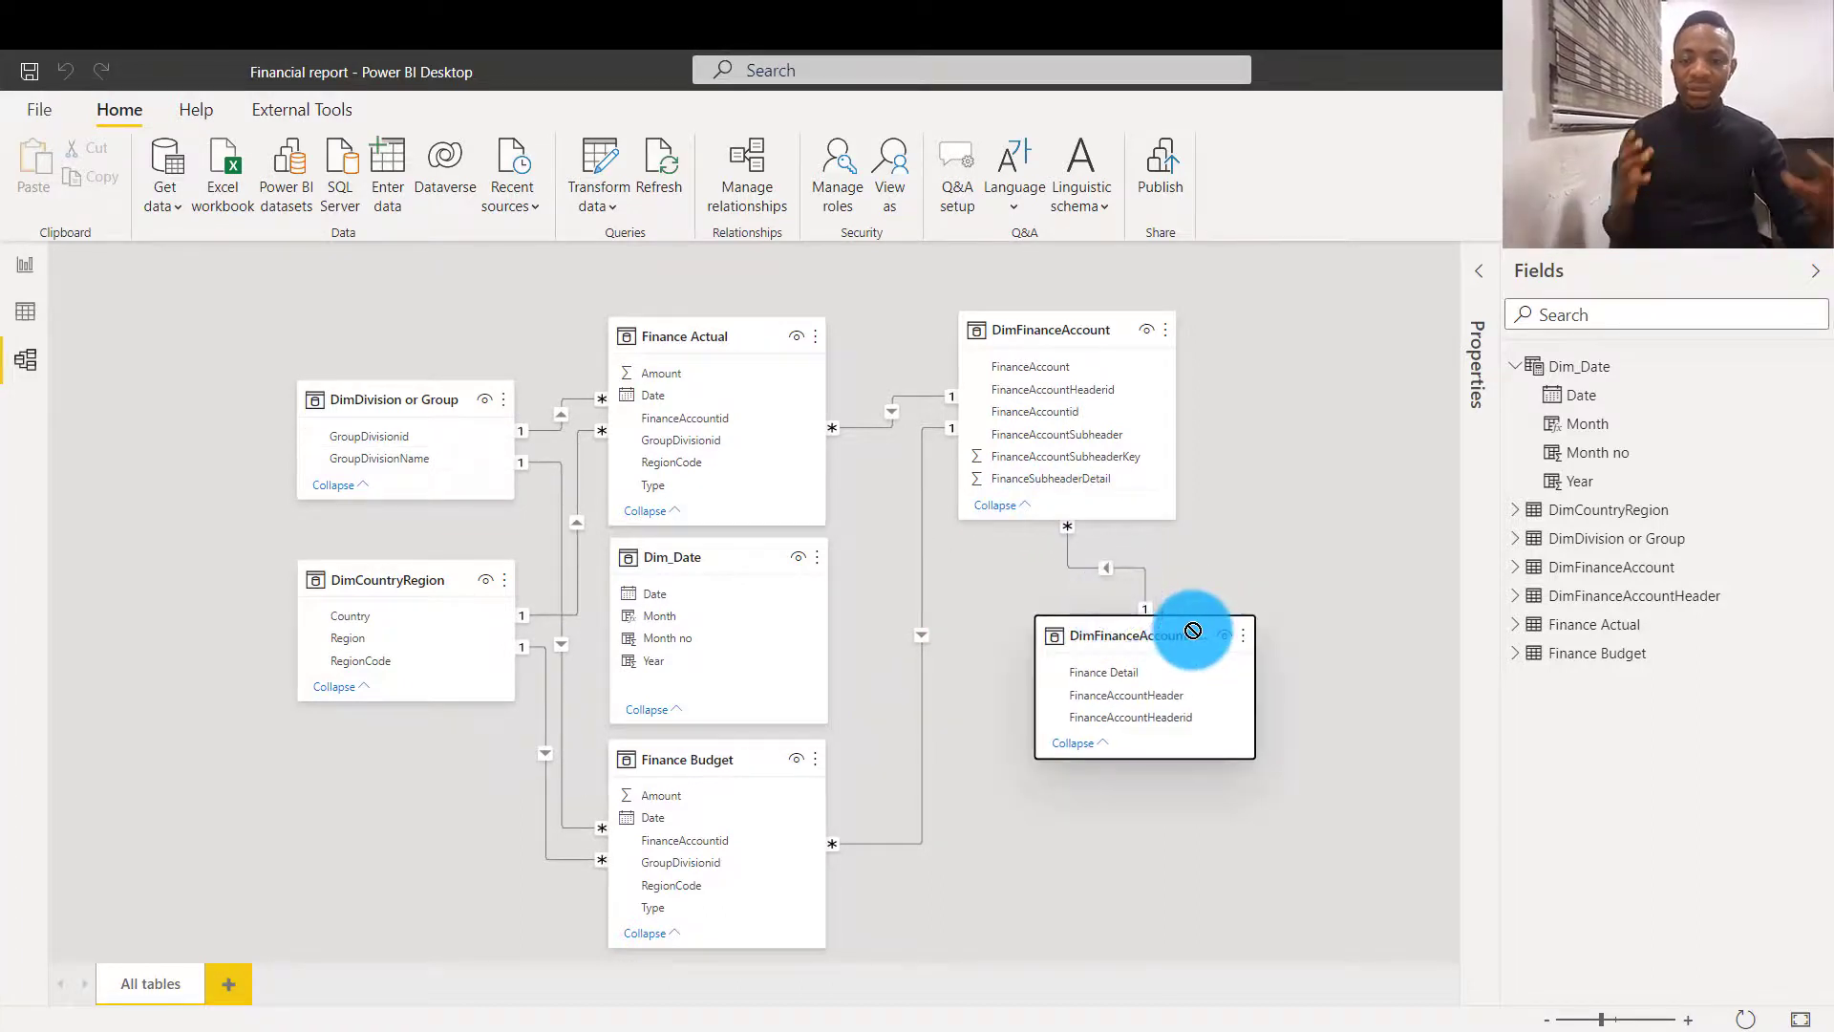